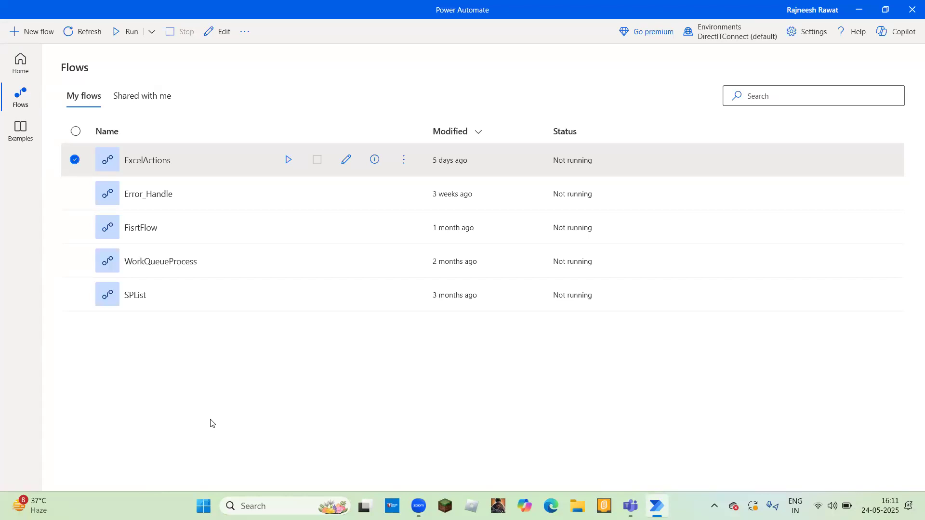
# - Create a new desktop flow named UIAutomation with Power Fx left disabled
pyautogui.click(77, 162)
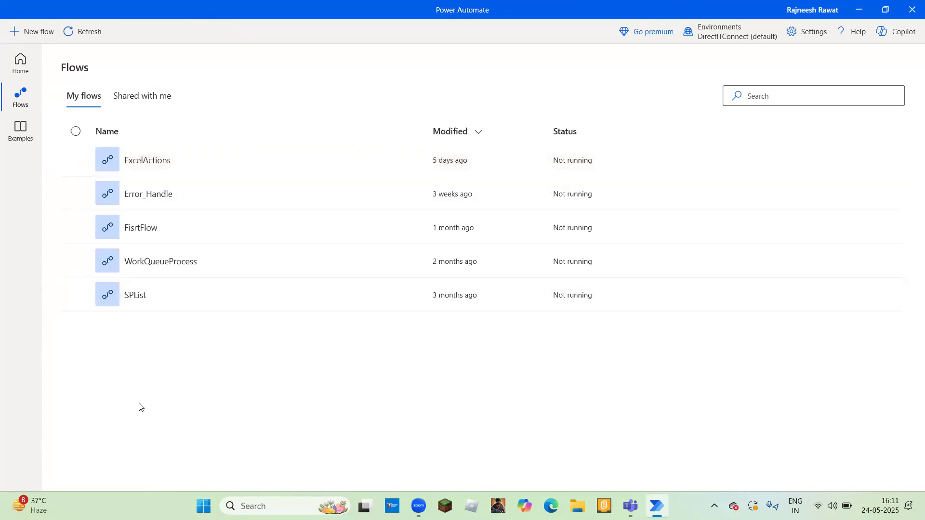
pyautogui.click(36, 41)
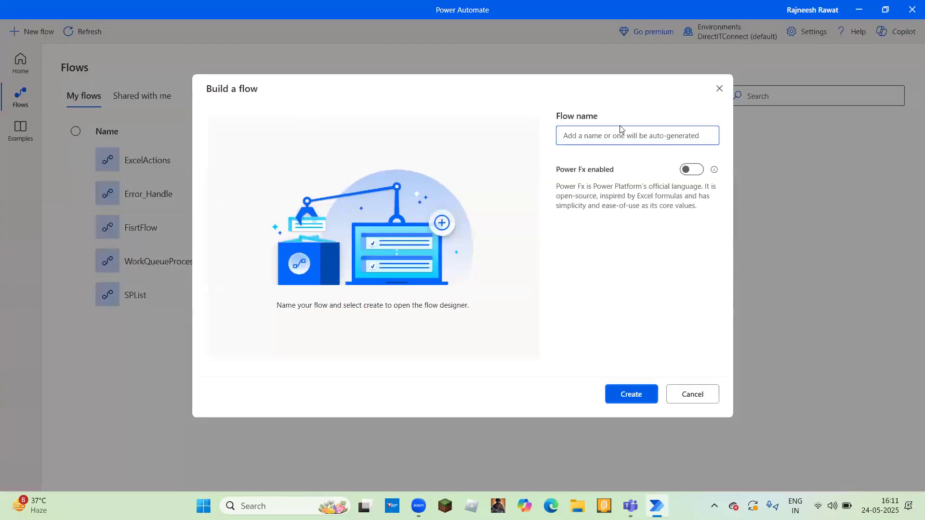
pyautogui.write('U')
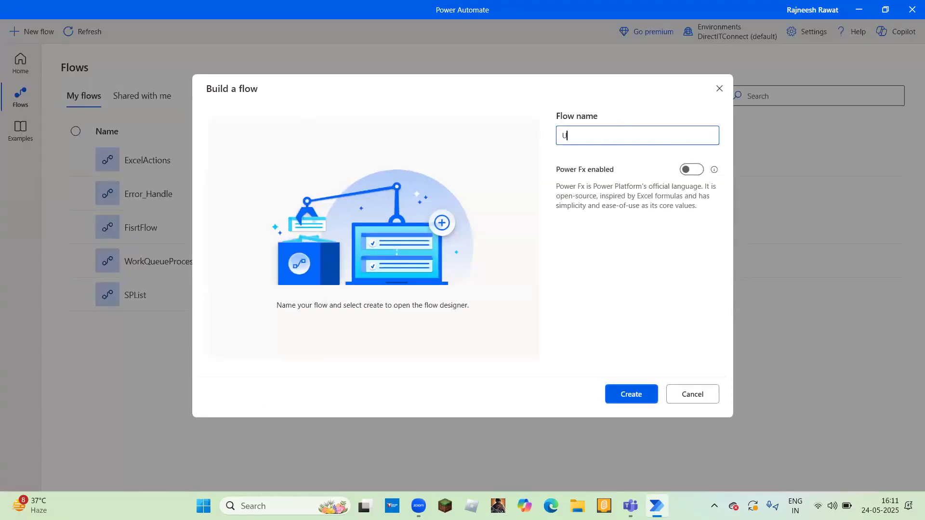
pyautogui.write('IAutomation')
pyautogui.click(623, 399)
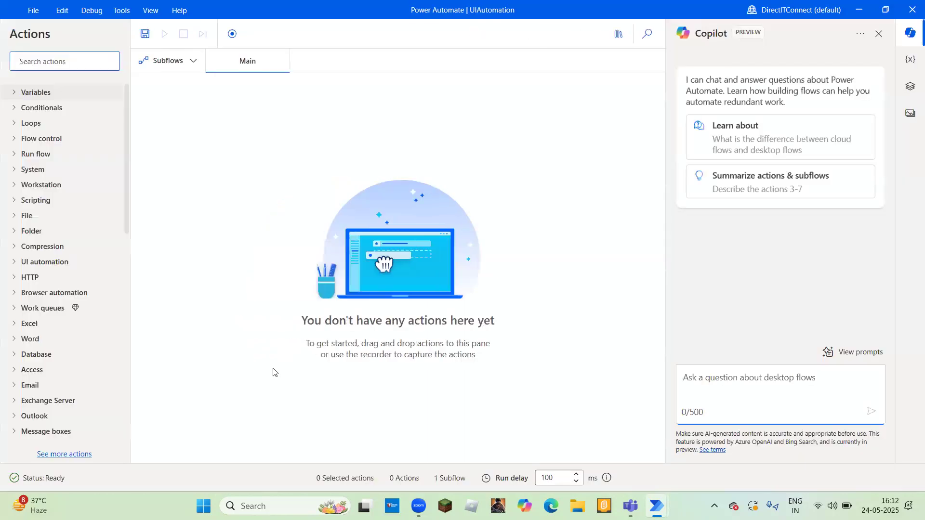
# - Examine the actions available in the UI automation group, including its Windows subgroup, and in the Browser automation group
pyautogui.click(12, 264)
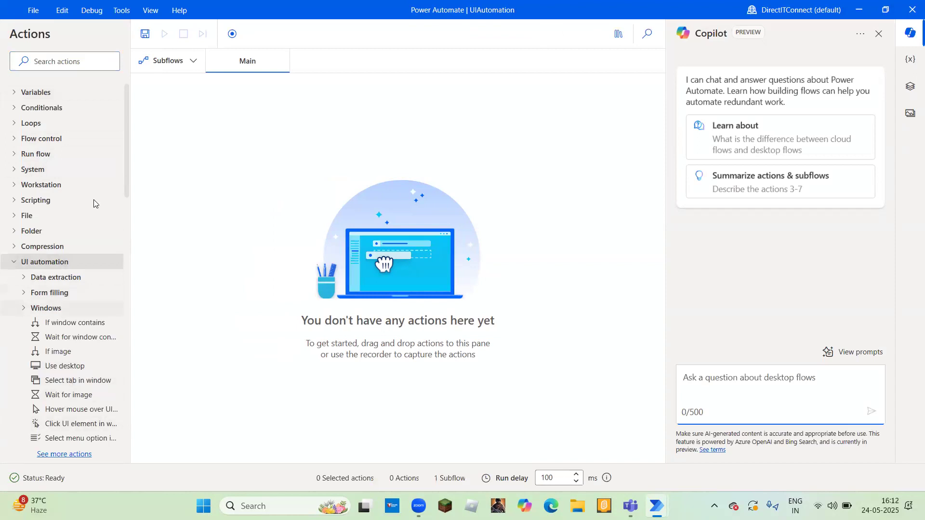
pyautogui.moveTo(126, 175); pyautogui.dragTo(131, 175)
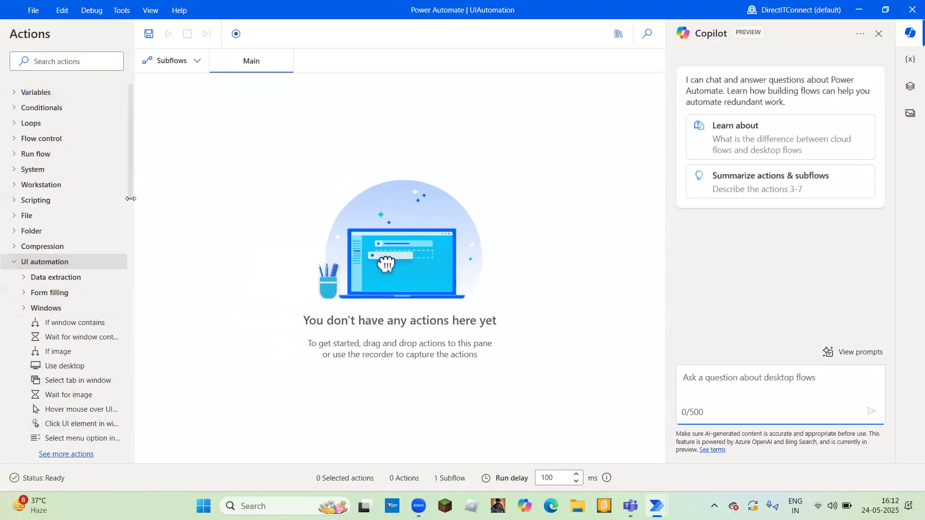
pyautogui.click(24, 309)
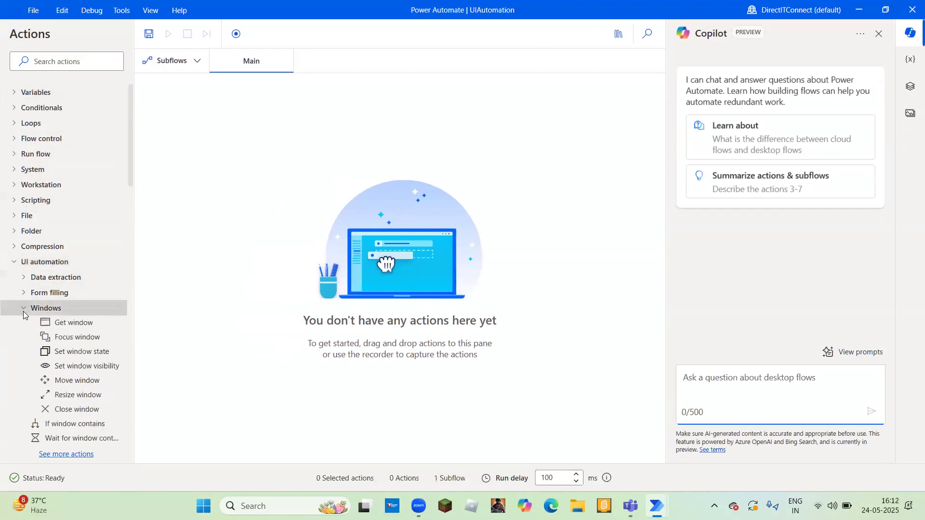
pyautogui.click(24, 313)
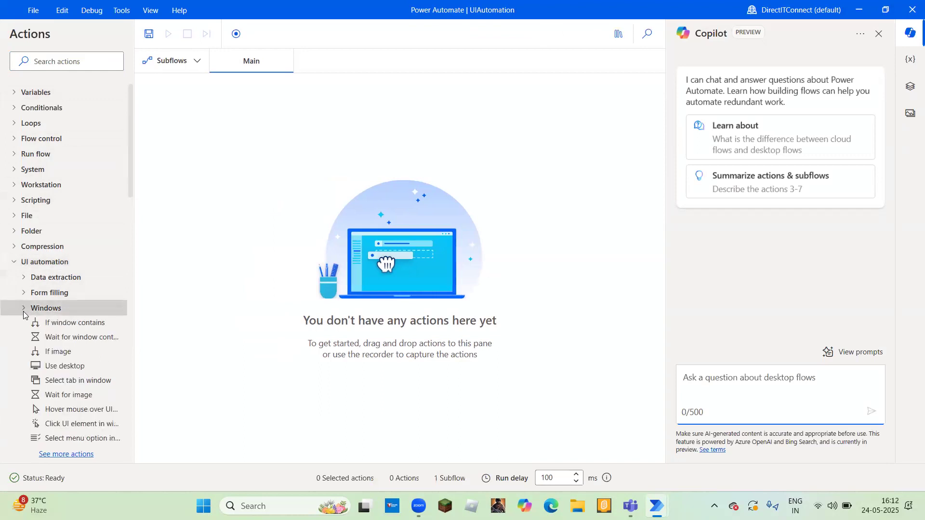
pyautogui.click(24, 313)
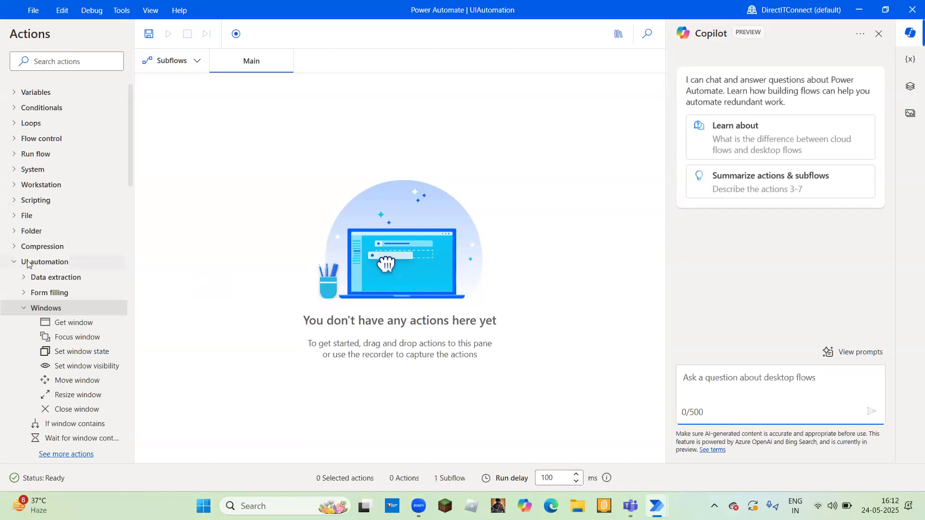
pyautogui.click(13, 263)
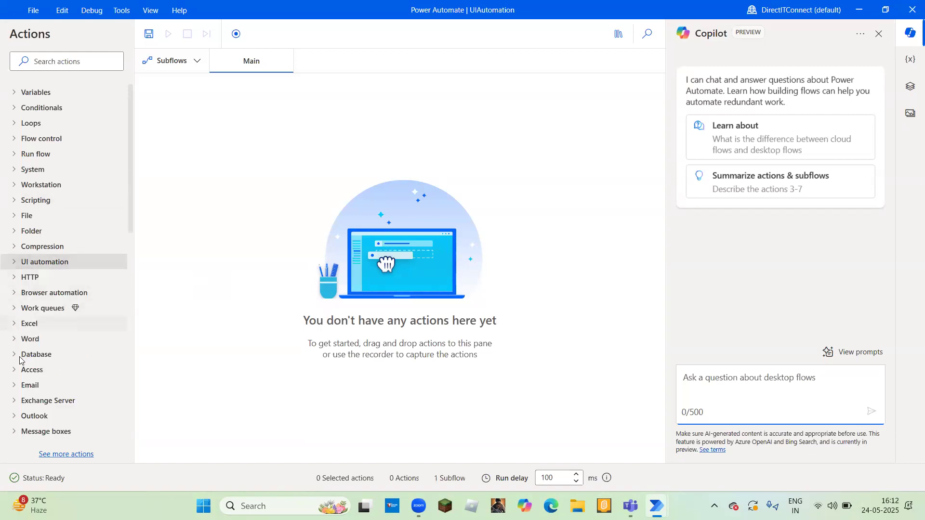
pyautogui.click(15, 295)
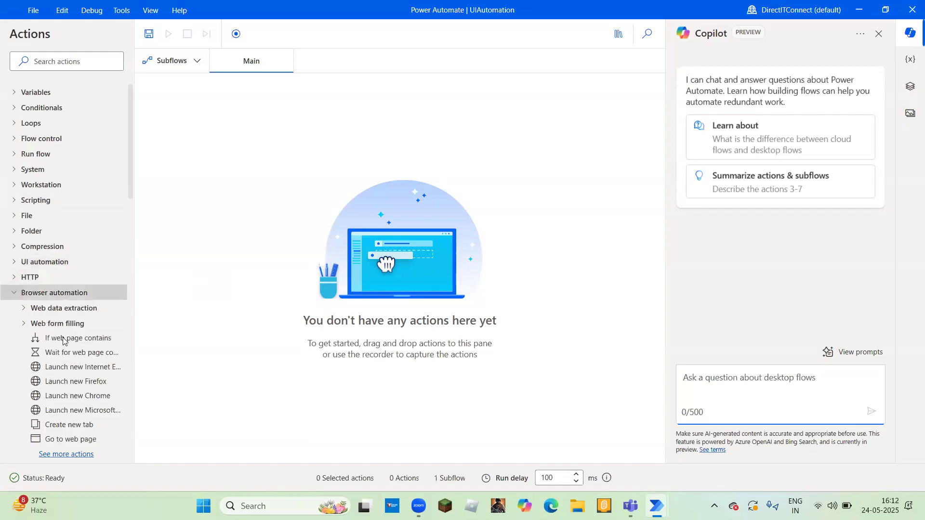
pyautogui.click(15, 295)
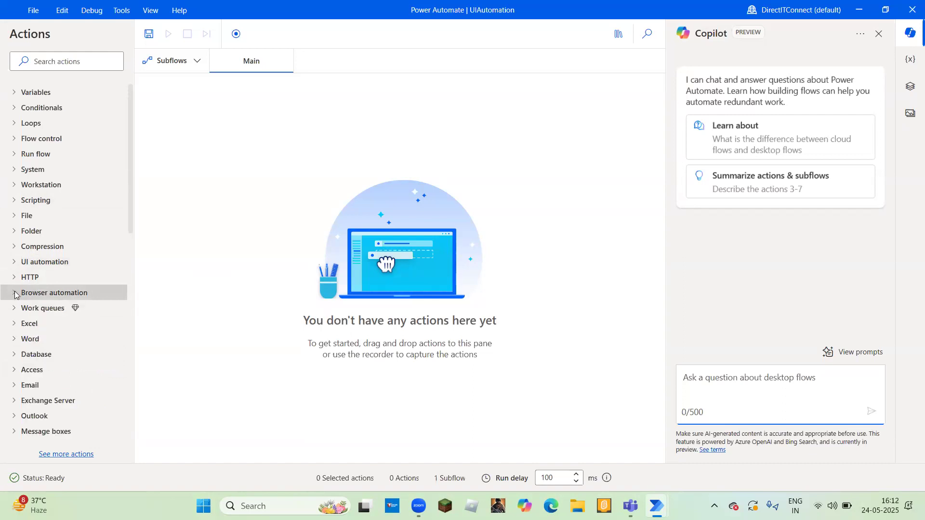
pyautogui.click(15, 264)
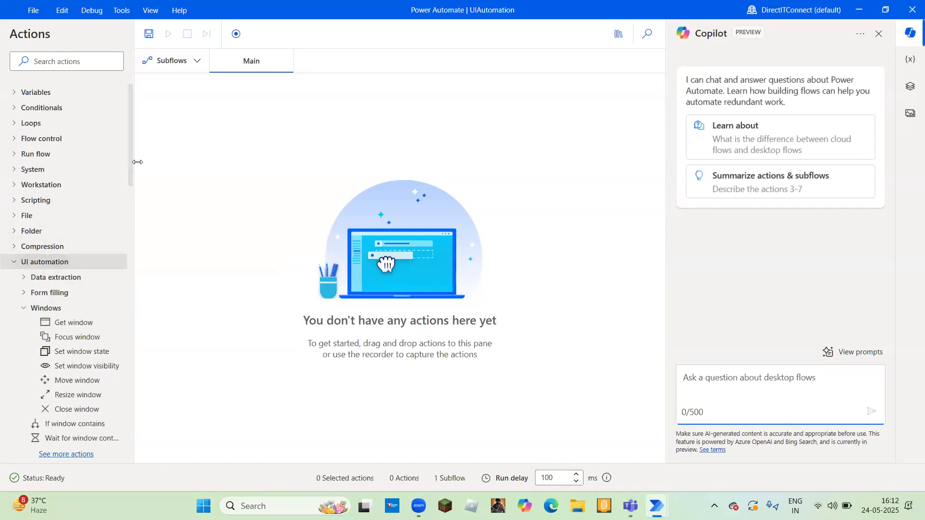
pyautogui.moveTo(130, 179); pyautogui.dragTo(132, 234)
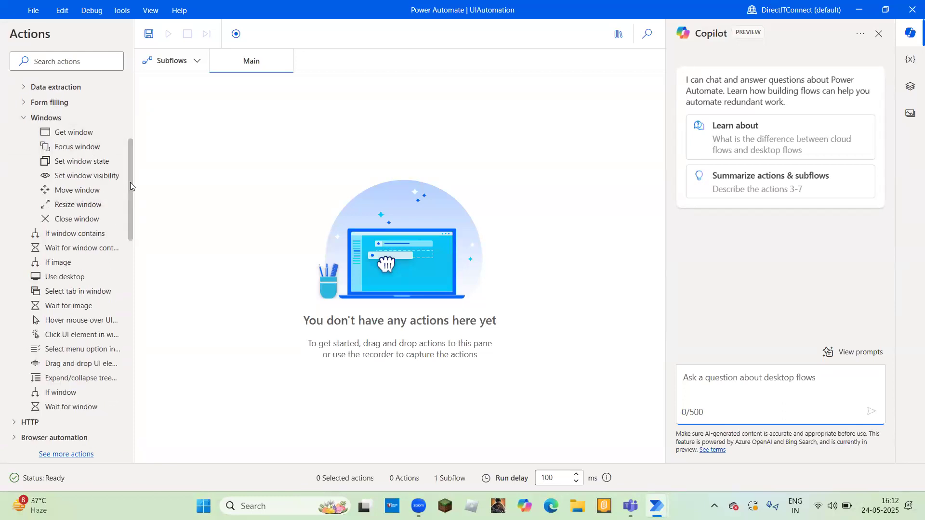
pyautogui.scroll(2, 131, 187)
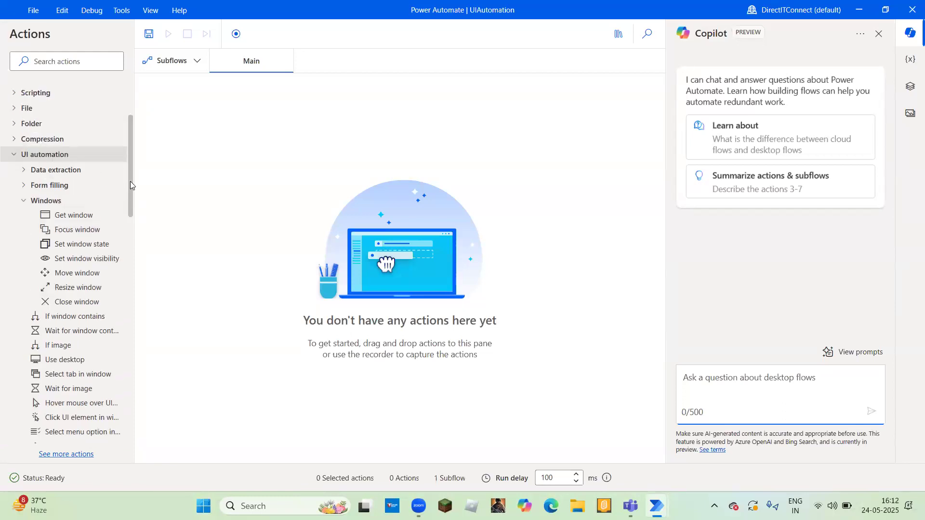
pyautogui.click(24, 202)
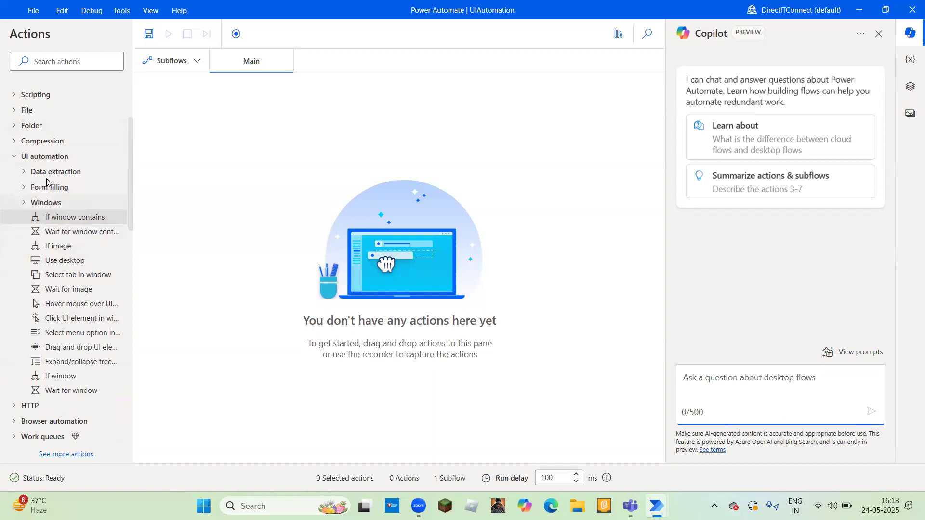
# - Review the If window contains action's window check, element state and UI element options, and dismiss it without saving
pyautogui.doubleClick(70, 218)
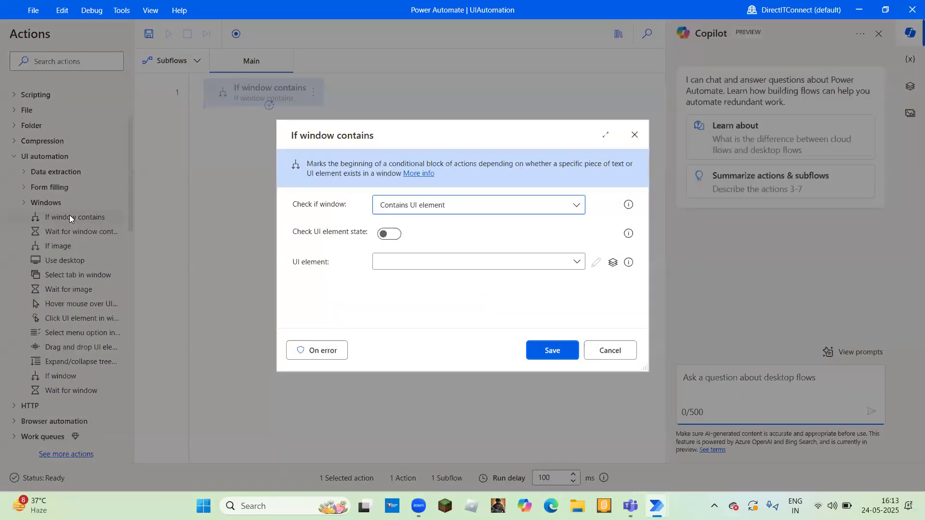
pyautogui.click(471, 210)
pyautogui.click(470, 210)
pyautogui.click(397, 236)
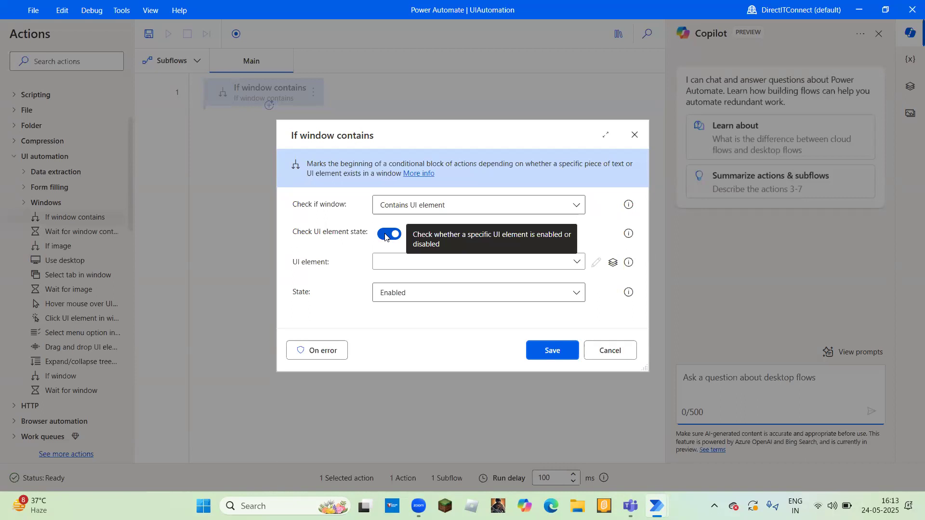
pyautogui.click(388, 239)
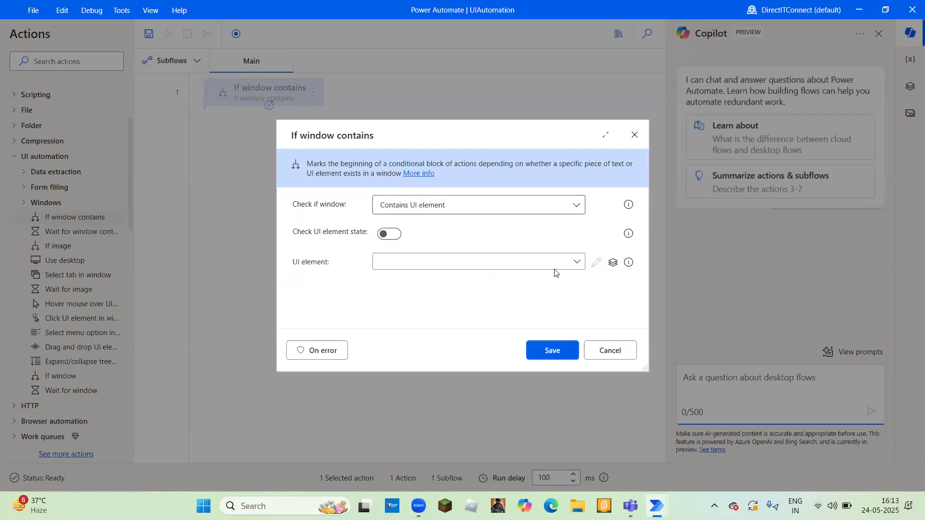
pyautogui.click(578, 262)
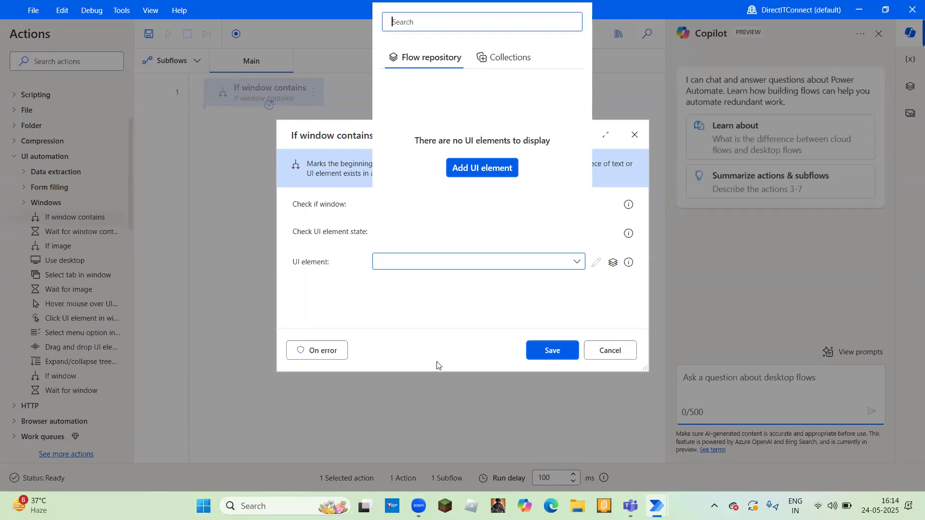
pyautogui.press('super+r')
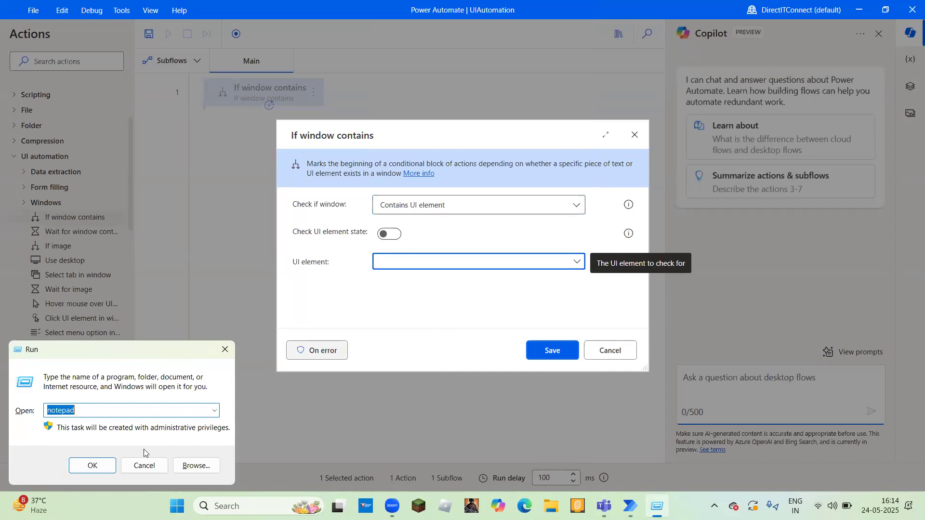
pyautogui.click(601, 349)
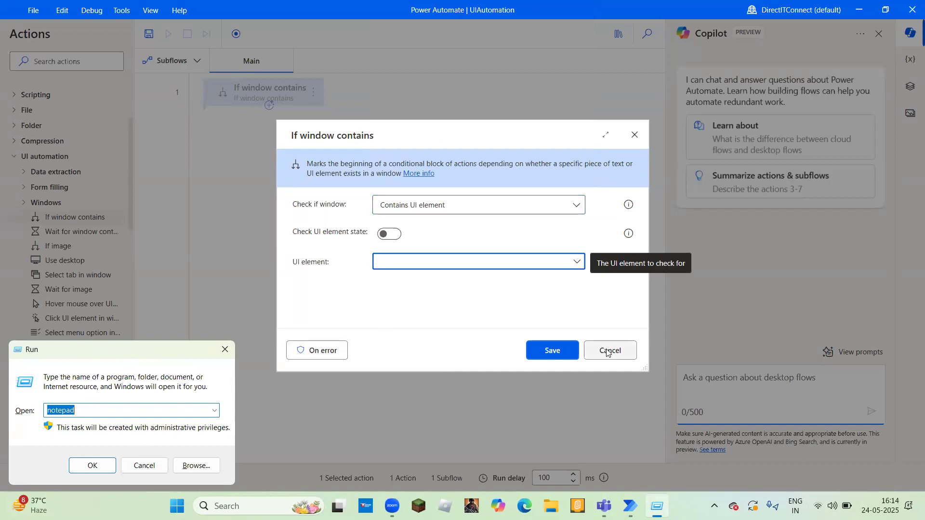
# - Try to launch Calculator from the Windows Run dialog with the command "calcu"
pyautogui.press('super+r')
pyautogui.write('ca')
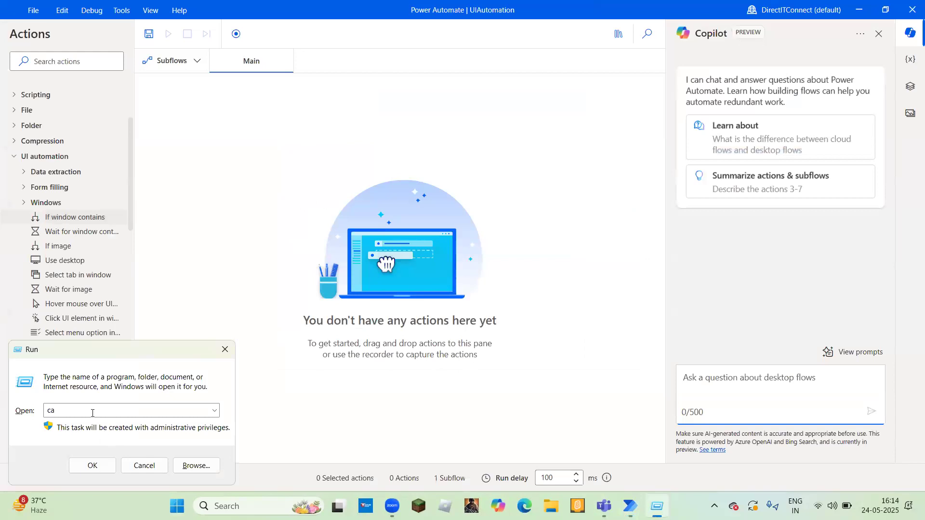
pyautogui.press('BackSpace')
pyautogui.press('BackSpace')
pyautogui.write('calc')
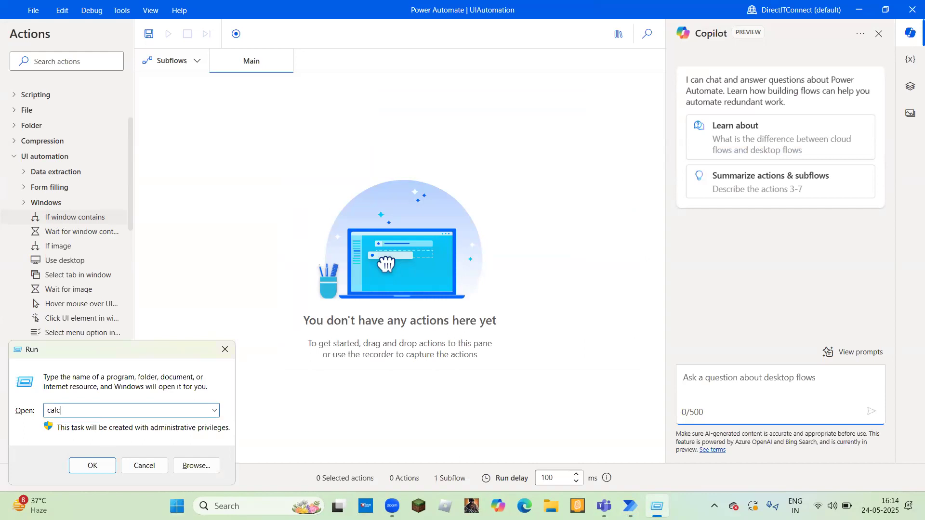
pyautogui.write('u')
pyautogui.press('Return')
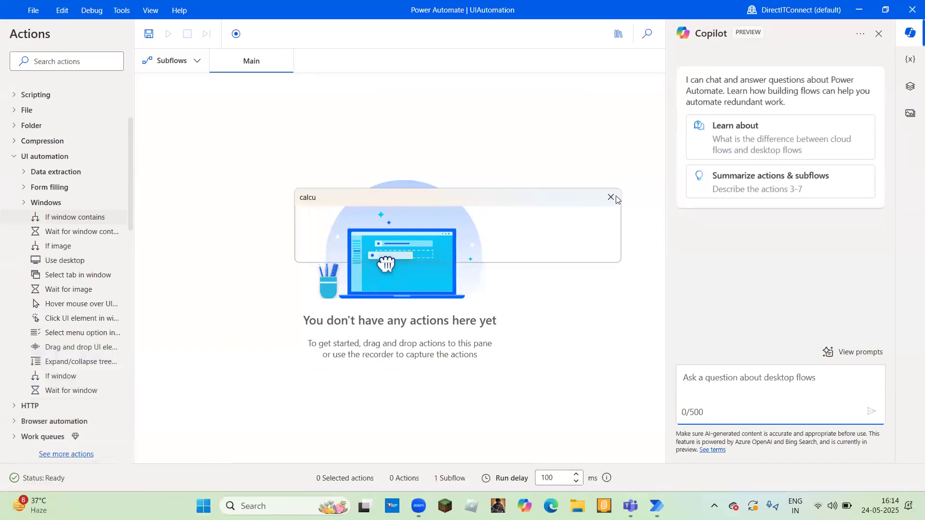
pyautogui.click(611, 198)
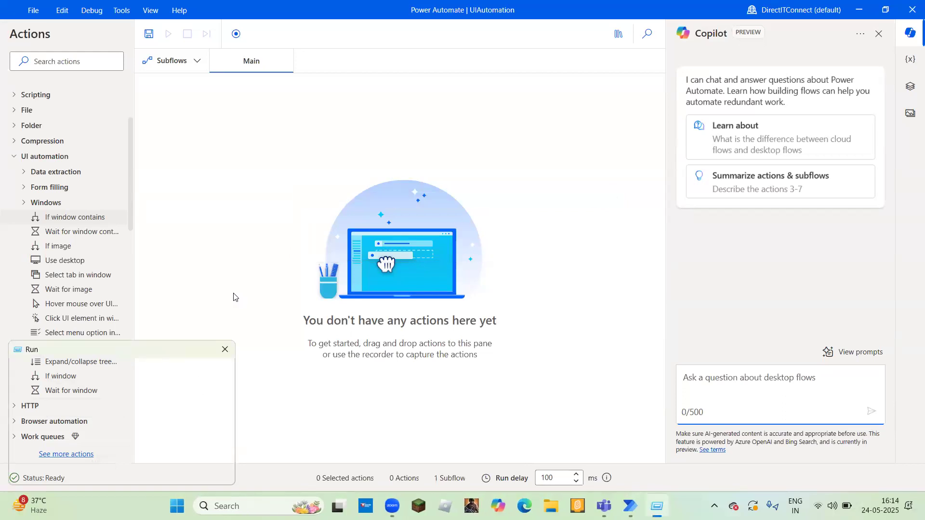
pyautogui.click(226, 349)
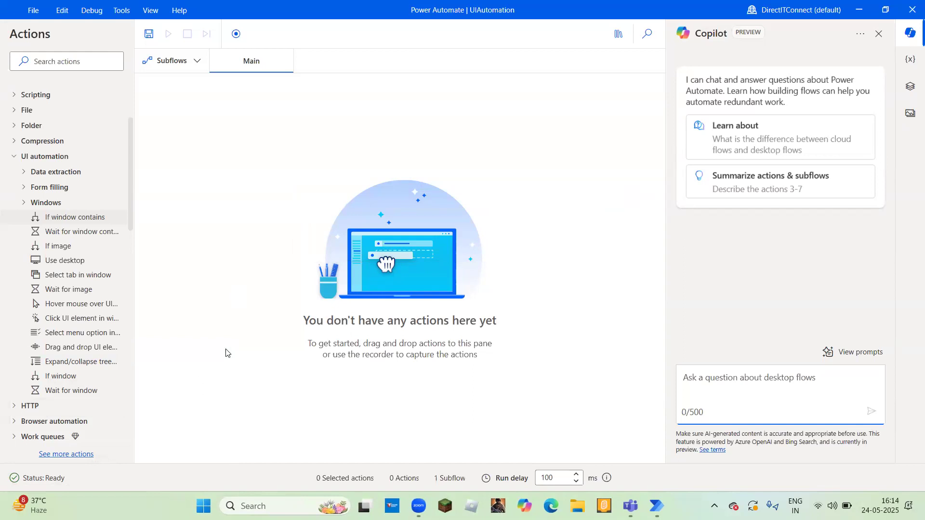
pyautogui.press('super+r')
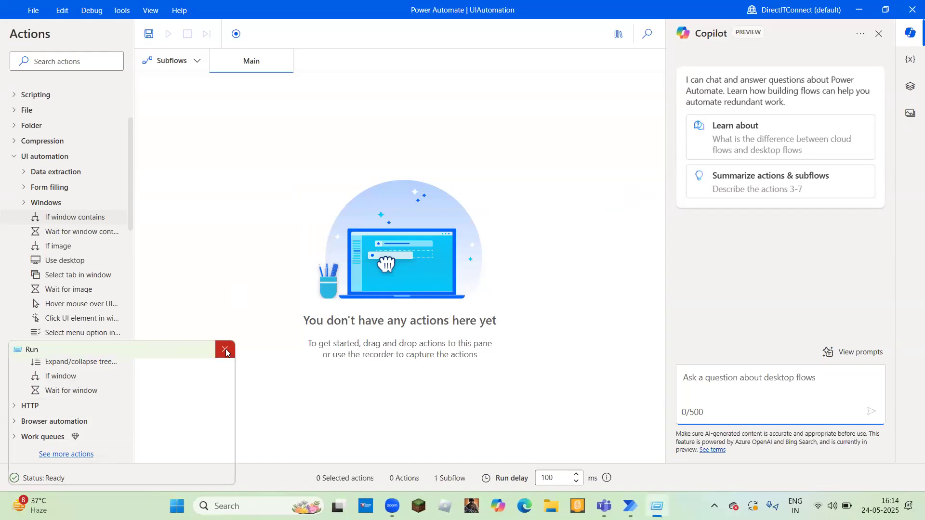
pyautogui.click(225, 349)
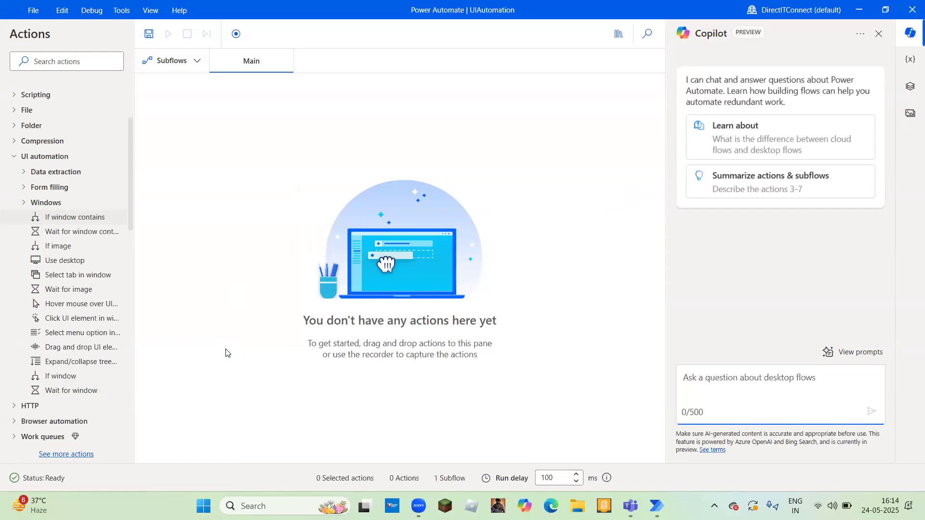
pyautogui.press('super+r')
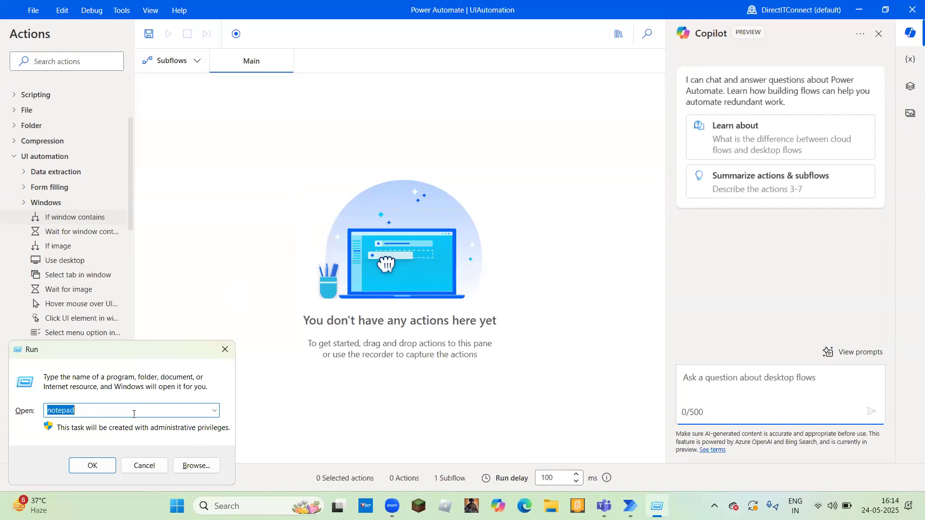
pyautogui.write('cac')
pyautogui.click(144, 466)
pyautogui.press('super+r')
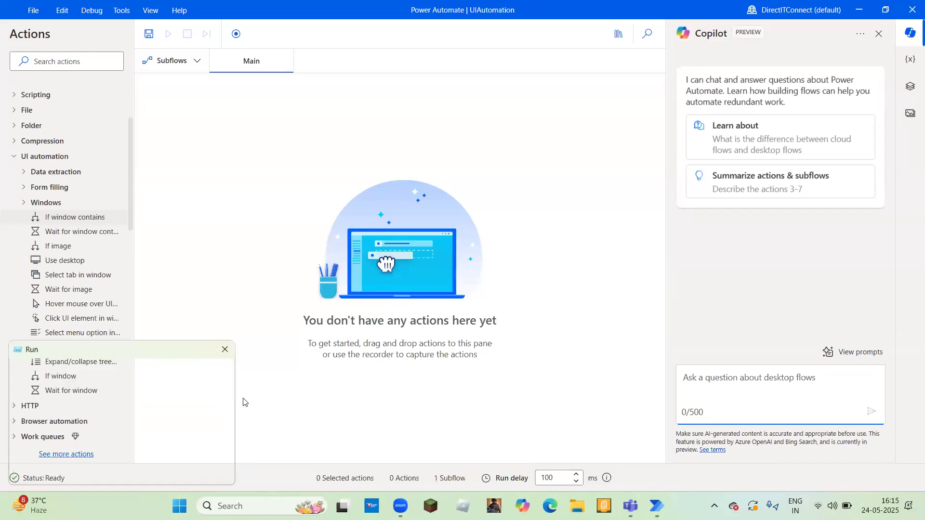
pyautogui.click(226, 349)
pyautogui.press('super+r')
# - Launch Calculator through a Windows search for "calc", dismiss the Run dialog, and reposition the Calculator window on the desktop
pyautogui.press('super+d')
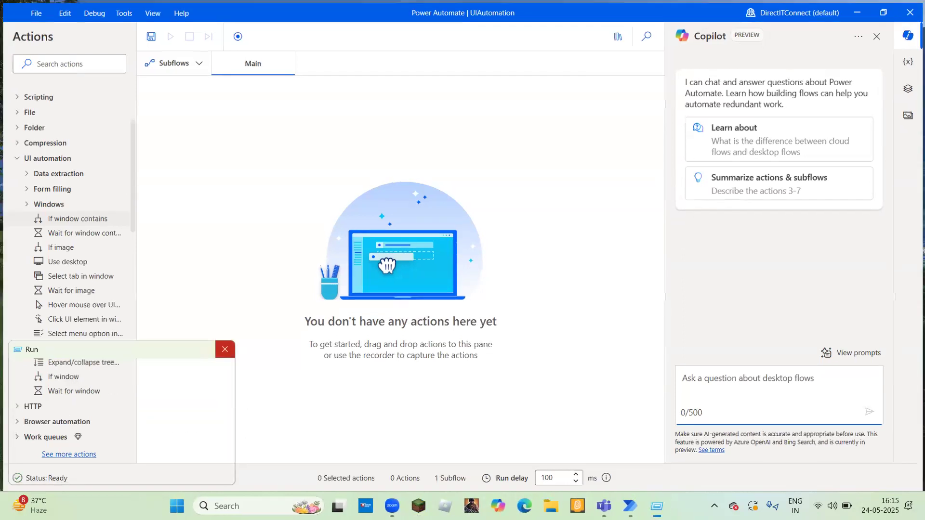
pyautogui.press('super+s')
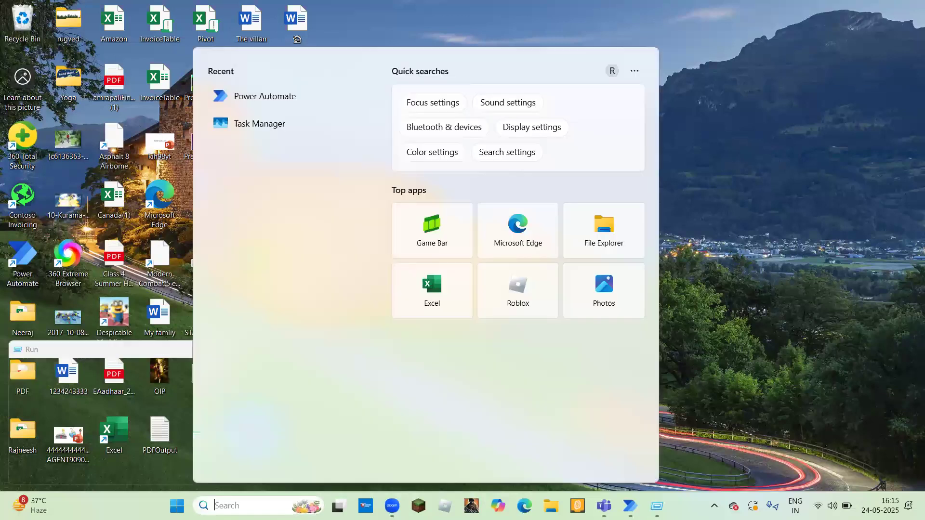
pyautogui.write('c')
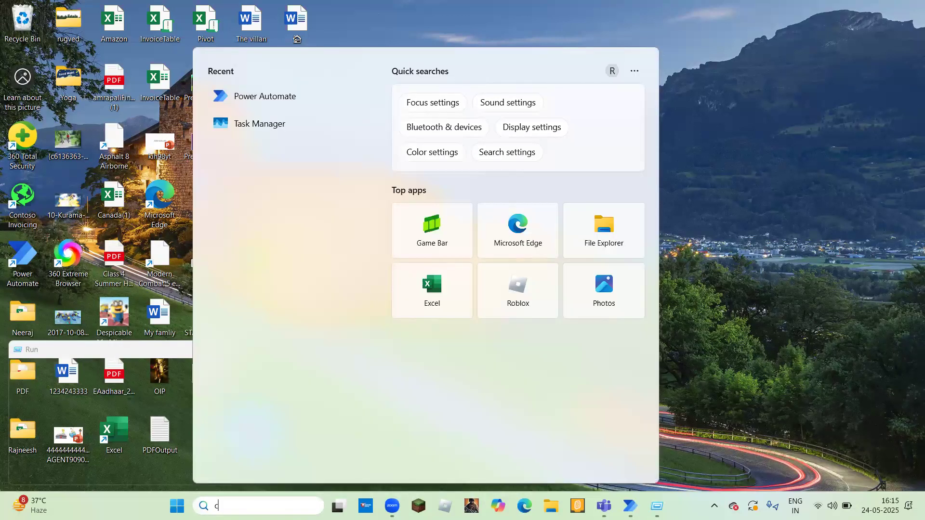
pyautogui.write('alc')
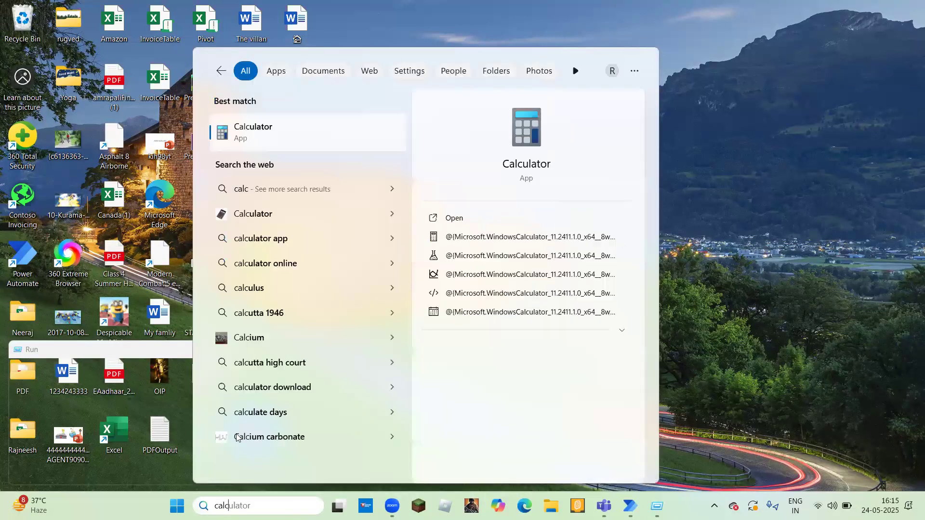
pyautogui.click(458, 221)
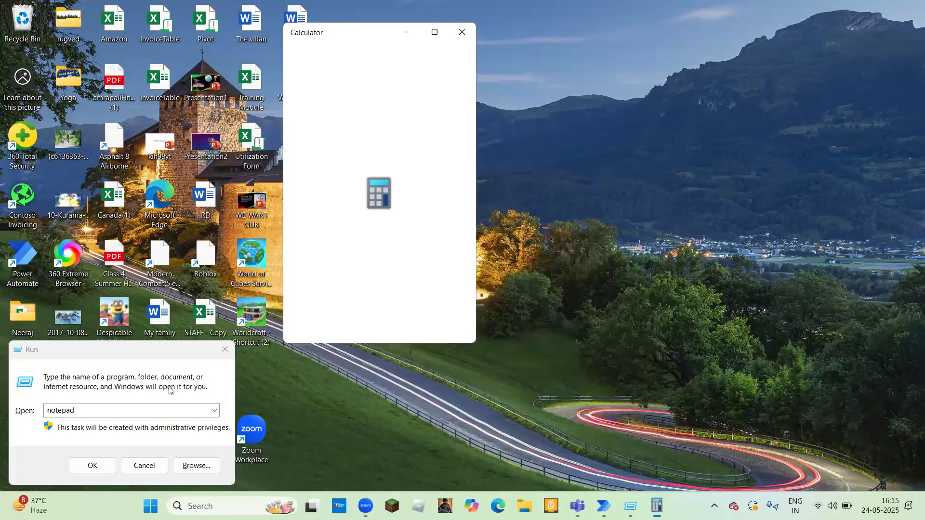
pyautogui.click(225, 350)
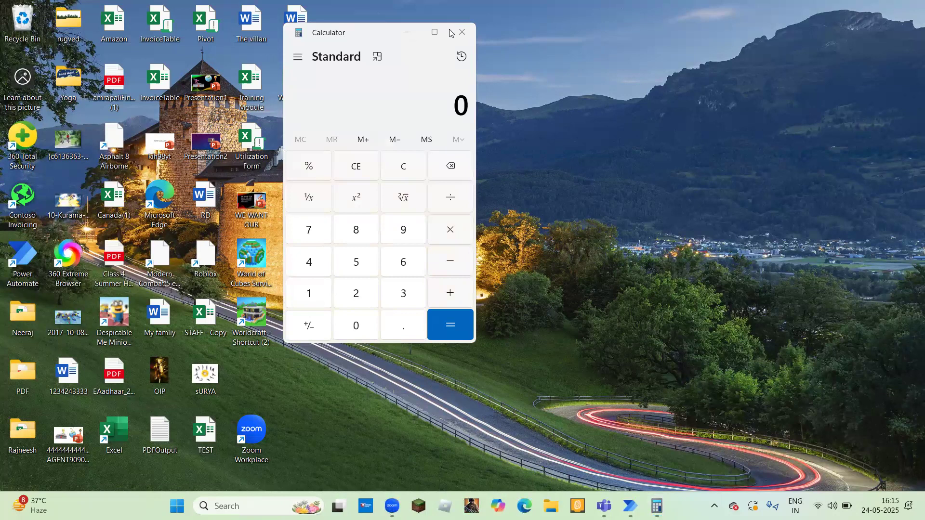
pyautogui.click(357, 37)
pyautogui.moveTo(358, 40); pyautogui.dragTo(452, 46)
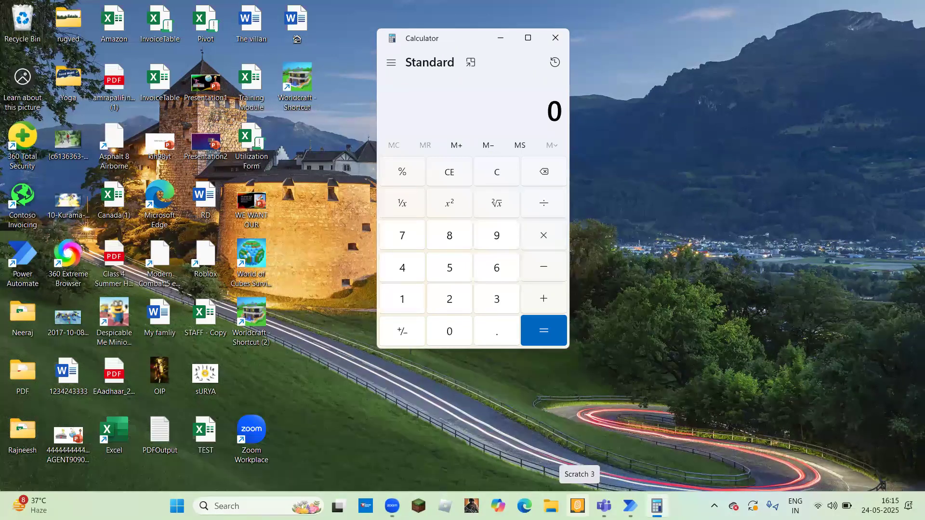
# - Open Scratch 3 as a target application and switch back to the UIAutomation flow in Power Automate
pyautogui.click(578, 505)
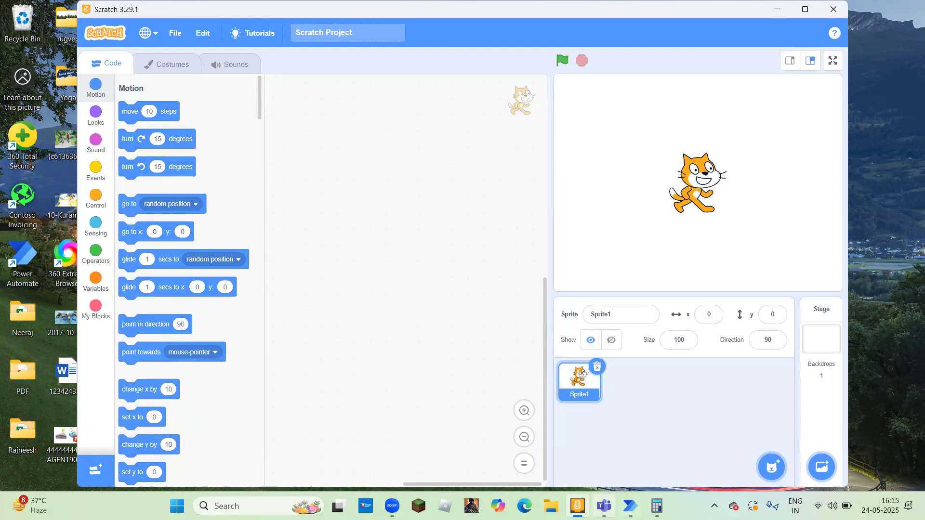
pyautogui.click(630, 506)
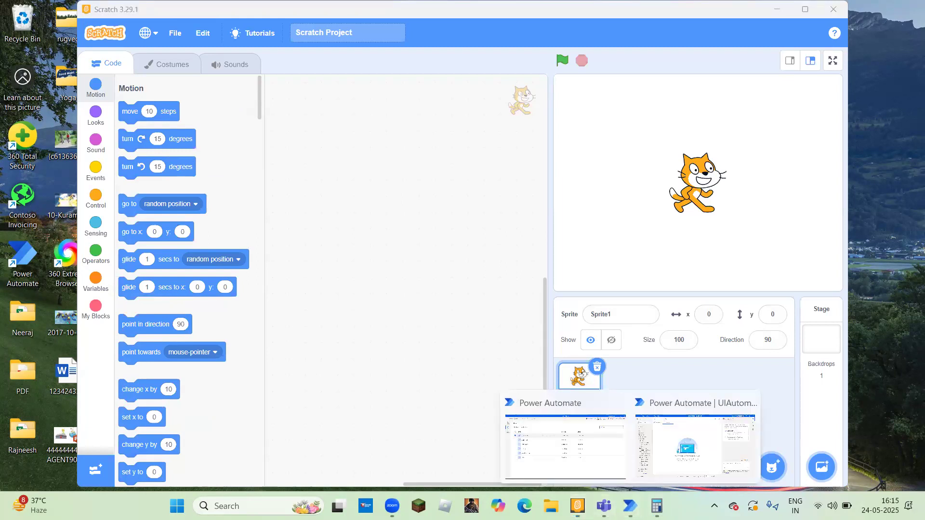
pyautogui.click(640, 477)
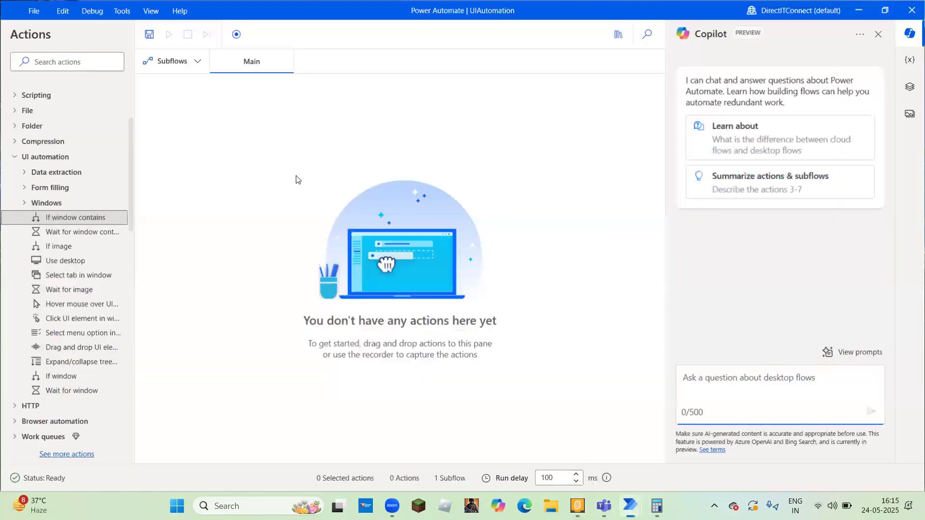
# - Add an If window contains action to the Main subflow with its window check set to Contains UI element
pyautogui.moveTo(81, 217); pyautogui.dragTo(256, 194)
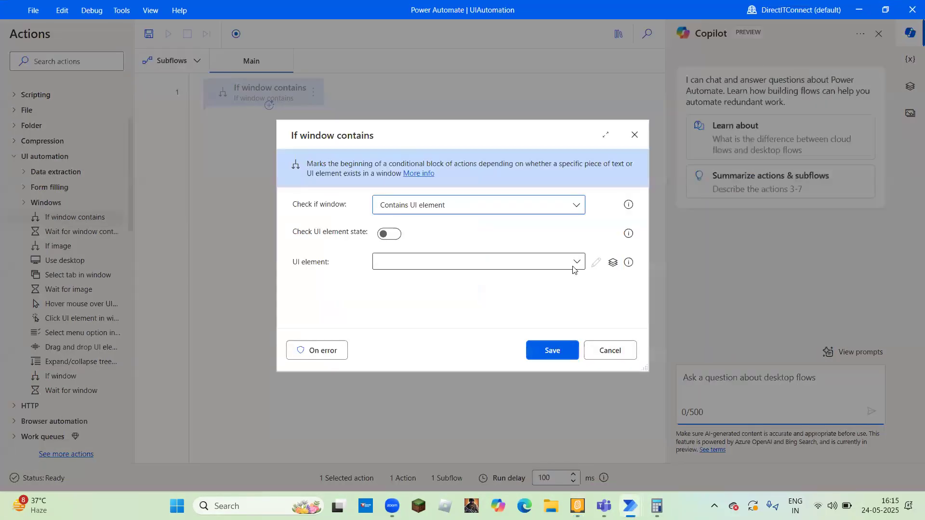
pyautogui.click(575, 206)
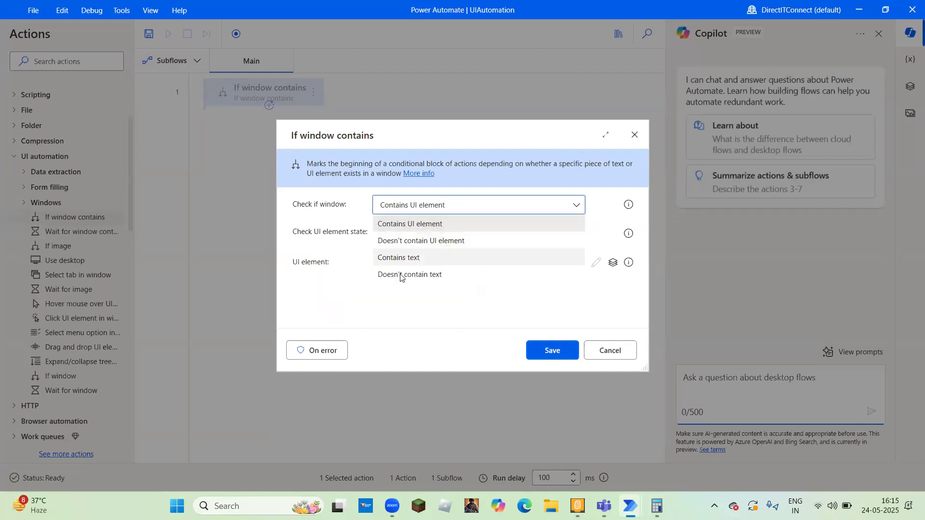
pyautogui.click(450, 223)
pyautogui.click(576, 262)
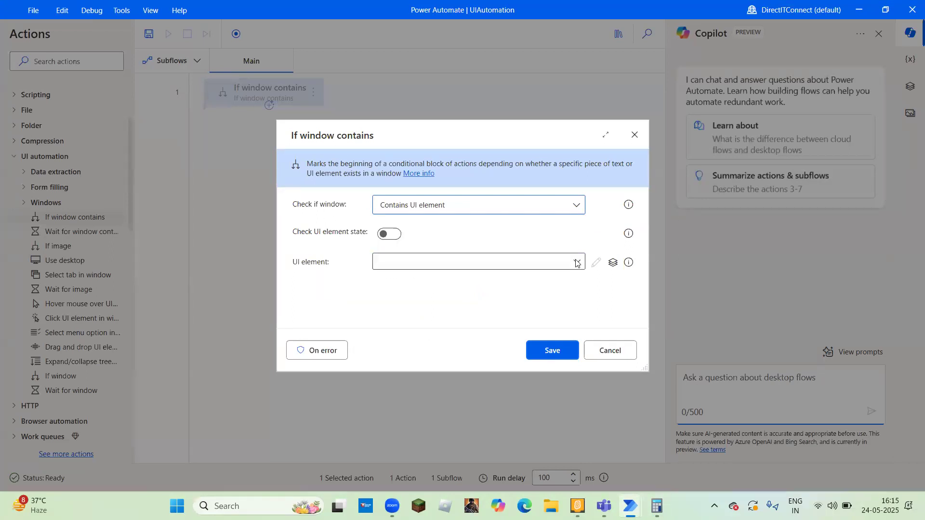
pyautogui.click(481, 167)
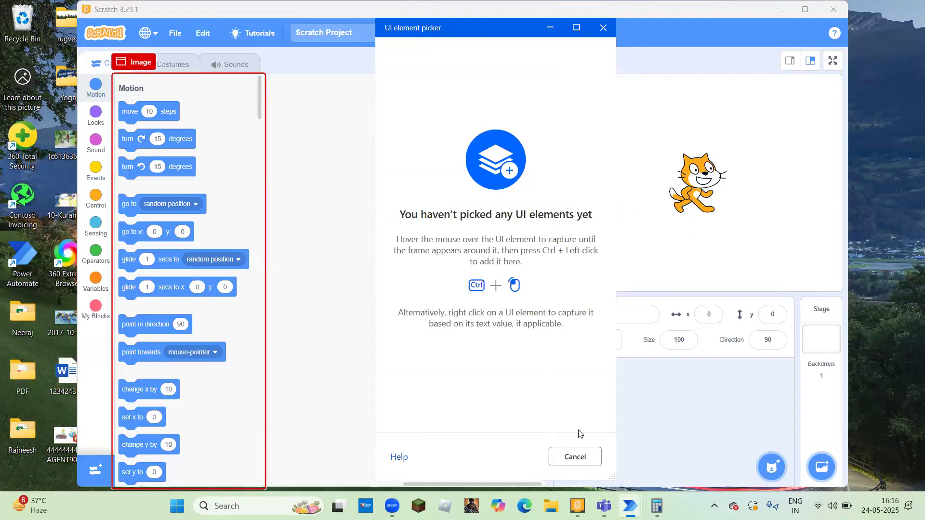
pyautogui.click(575, 457)
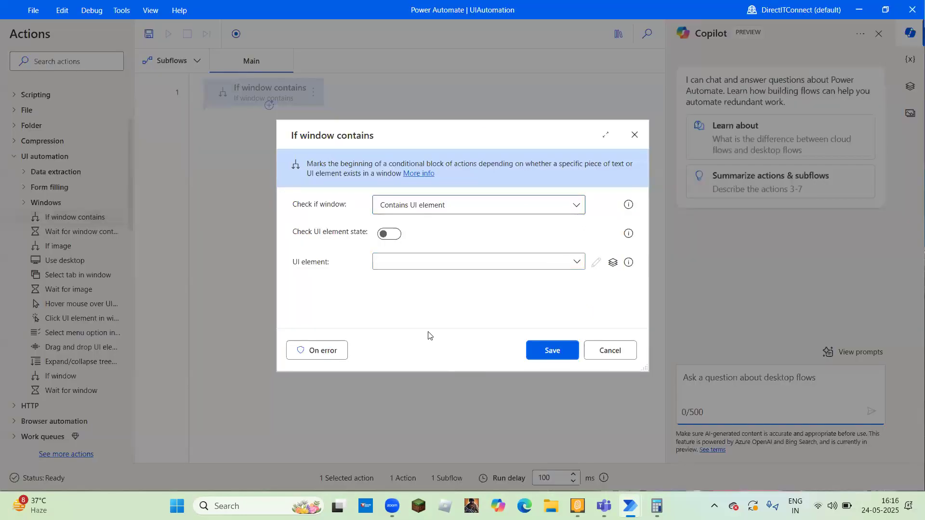
# - Capture the Events category label in Scratch as the UI element for If window contains and save the action
pyautogui.click(578, 261)
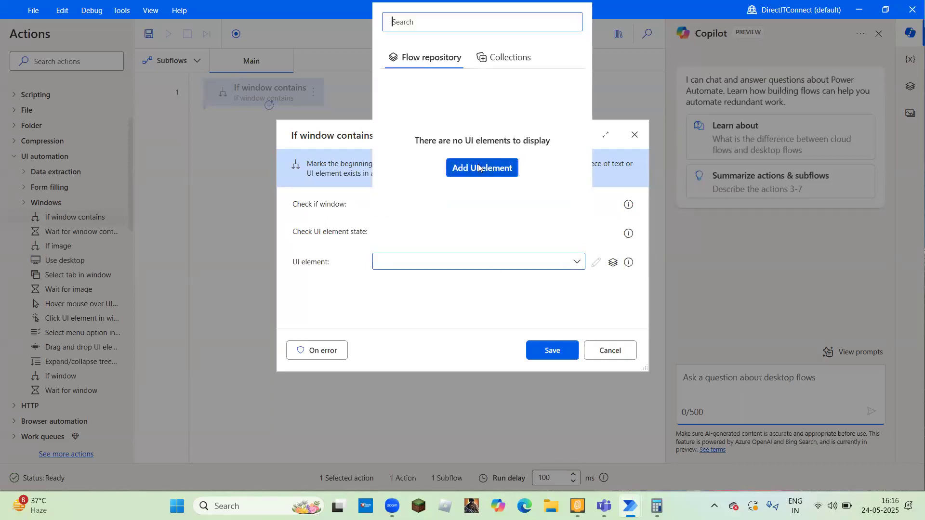
pyautogui.click(479, 167)
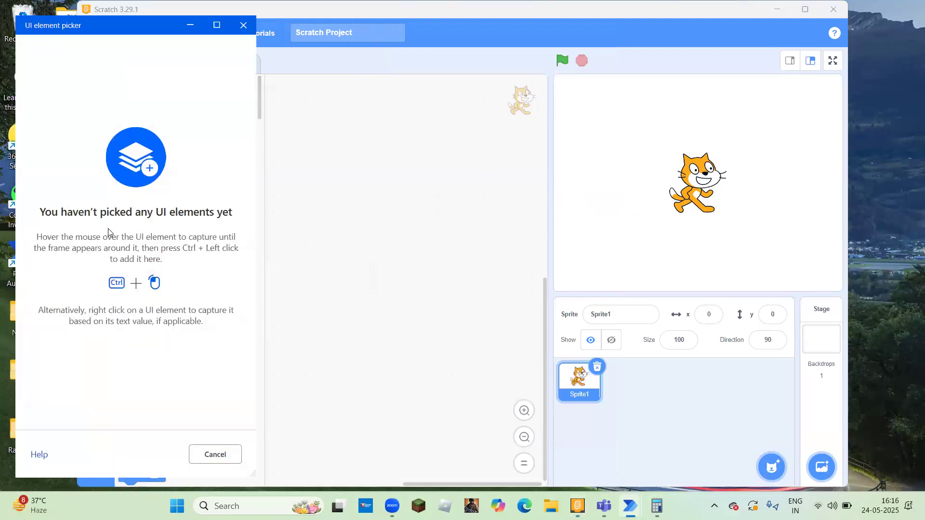
pyautogui.doubleClick(110, 30)
pyautogui.click(885, 12)
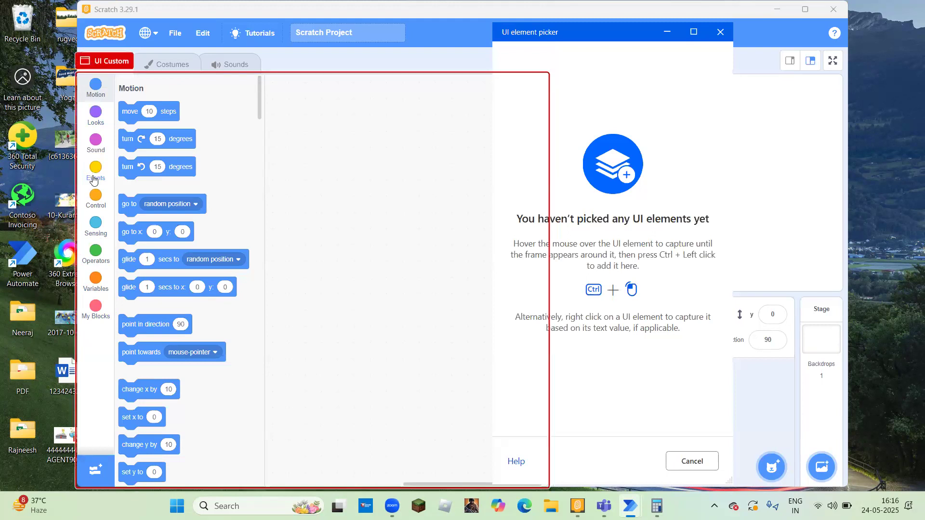
pyautogui.keyDown('ctrl'); pyautogui.click(93, 179); pyautogui.keyUp('ctrl')
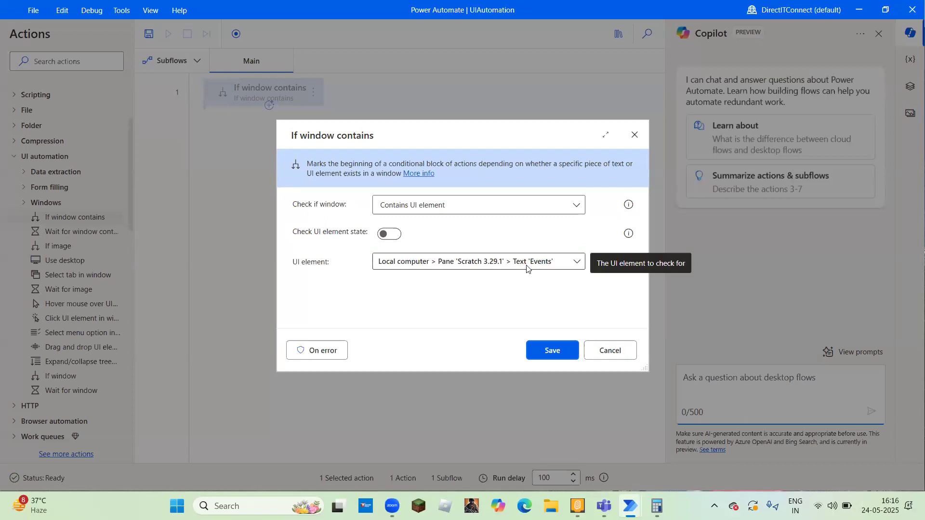
pyautogui.click(549, 353)
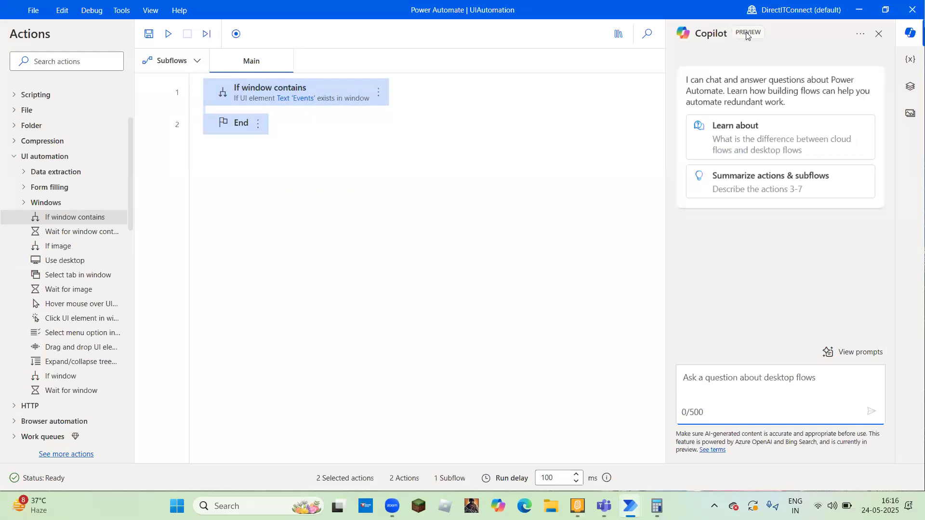
# - Rename the captured Text 'Events' UI element to UI-Event in the flow repository
pyautogui.click(908, 88)
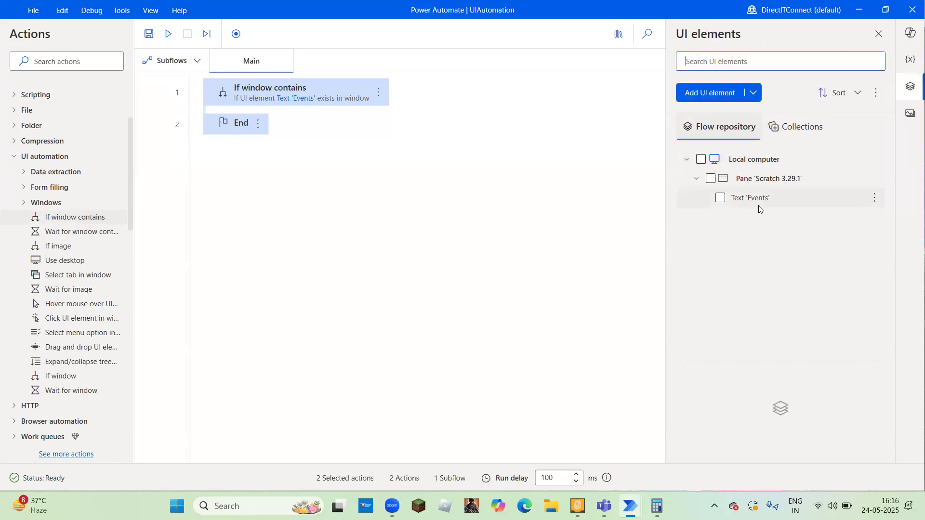
pyautogui.click(875, 198)
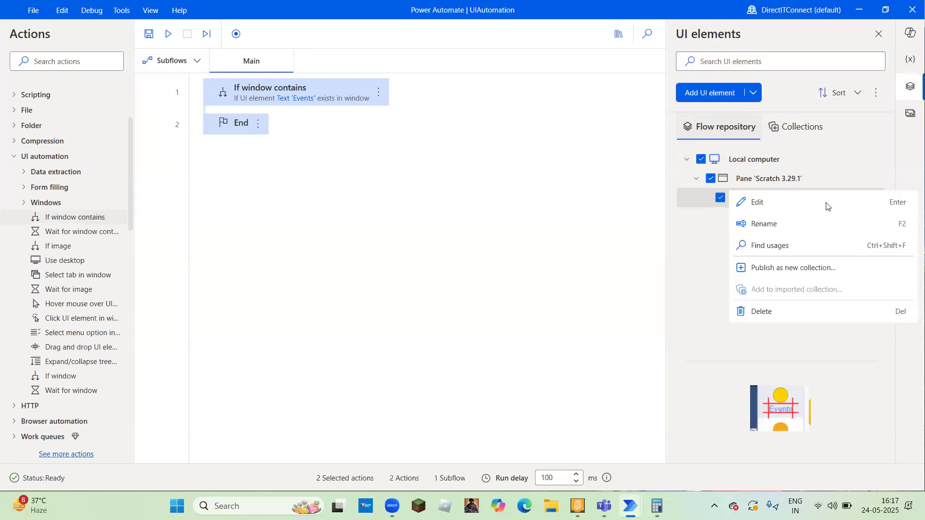
pyautogui.click(789, 224)
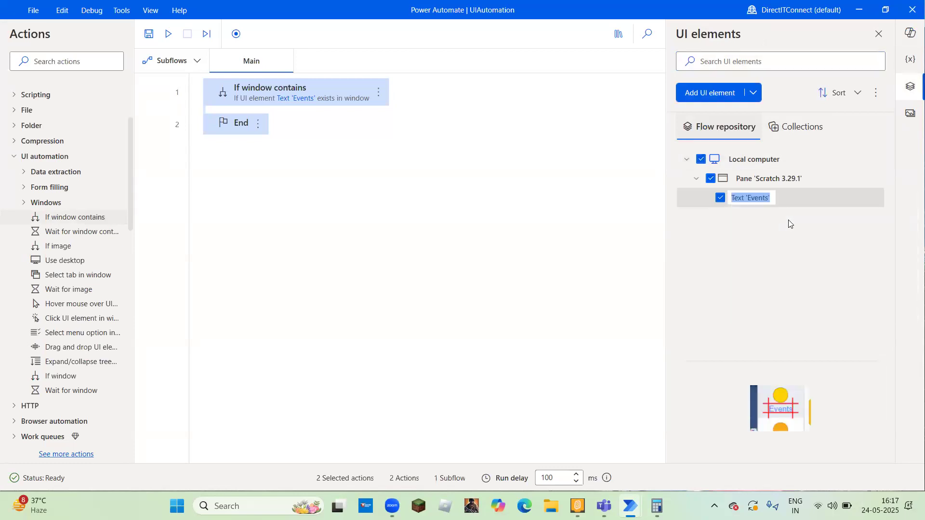
pyautogui.write('Event')
pyautogui.press('Home')
pyautogui.write('UI-')
pyautogui.press('Return')
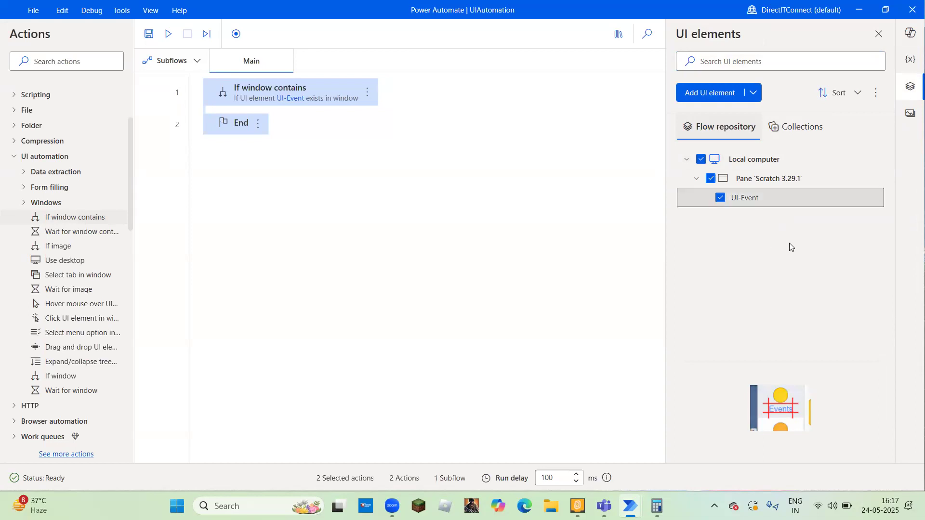
# - Review the UI-Event element's default selector and its preview, and dismiss the selector editor without saving
pyautogui.click(875, 198)
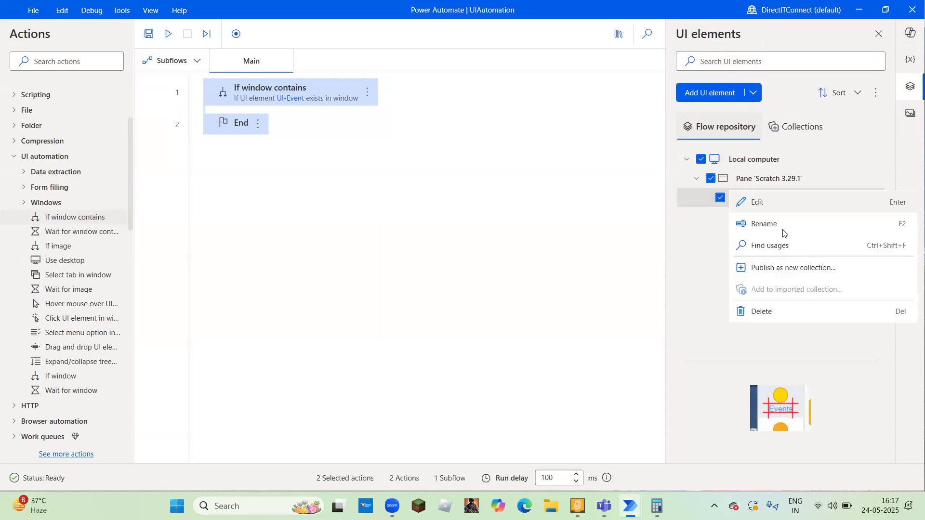
pyautogui.click(761, 201)
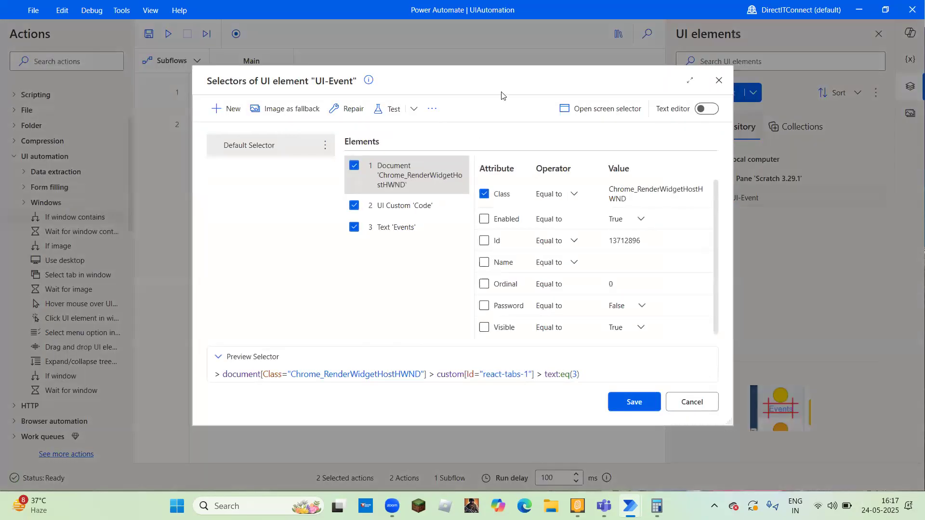
pyautogui.moveTo(485, 85); pyautogui.dragTo(448, 65)
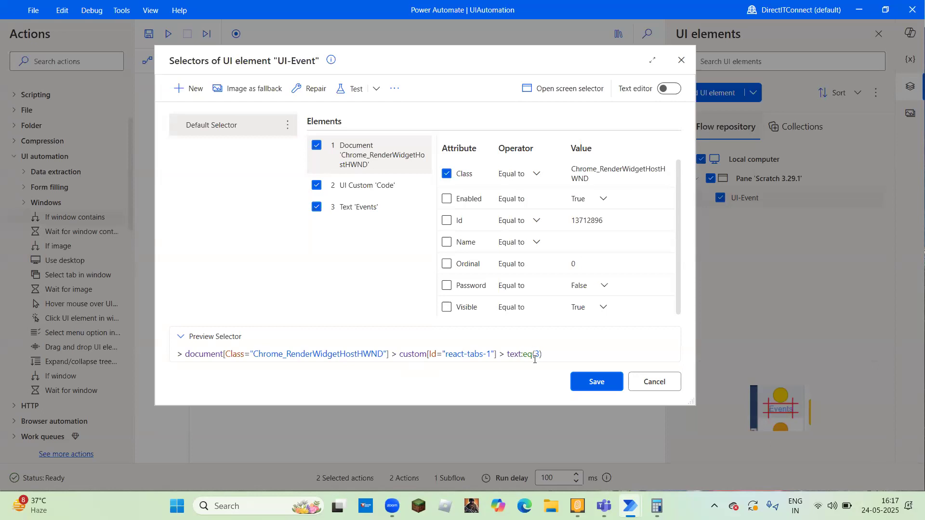
pyautogui.click(650, 382)
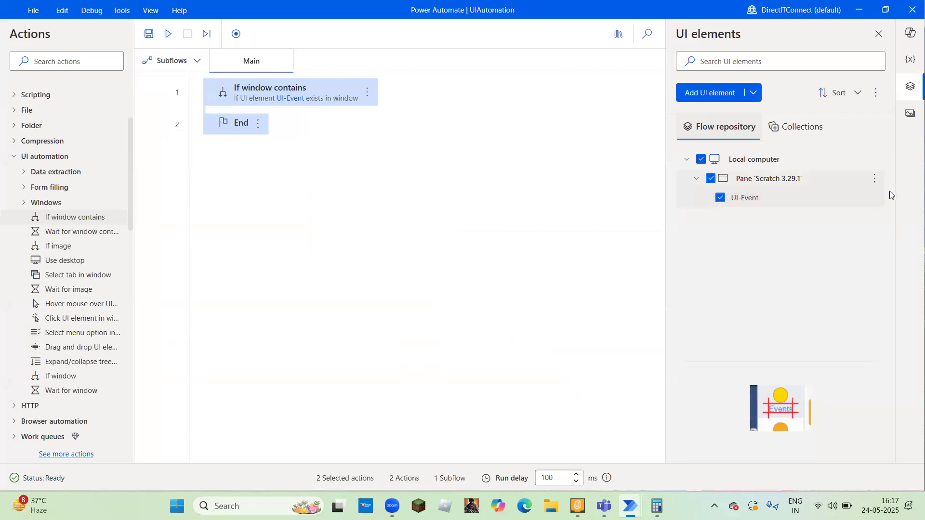
# - Examine each element level of the UI-Event selector and its text editor form, and save the selector
pyautogui.click(875, 198)
pyautogui.click(790, 199)
pyautogui.click(397, 227)
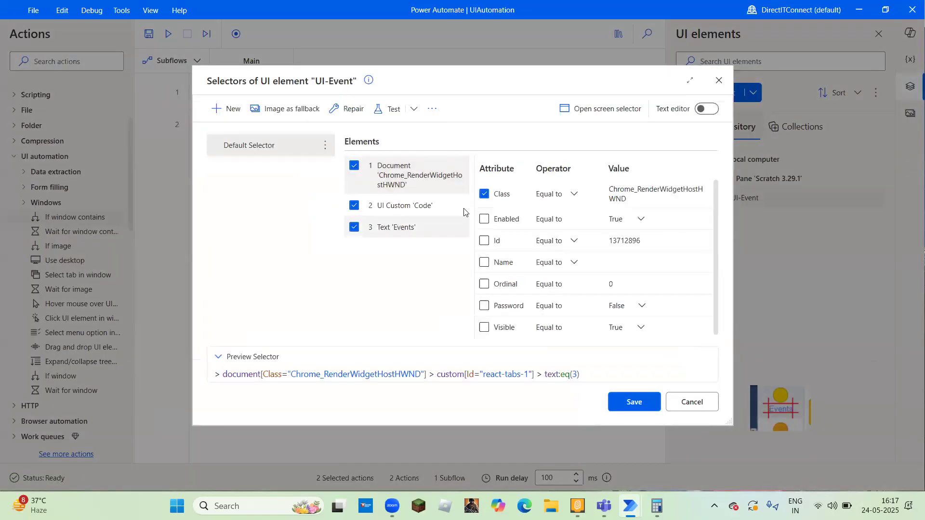
pyautogui.click(407, 207)
pyautogui.click(404, 185)
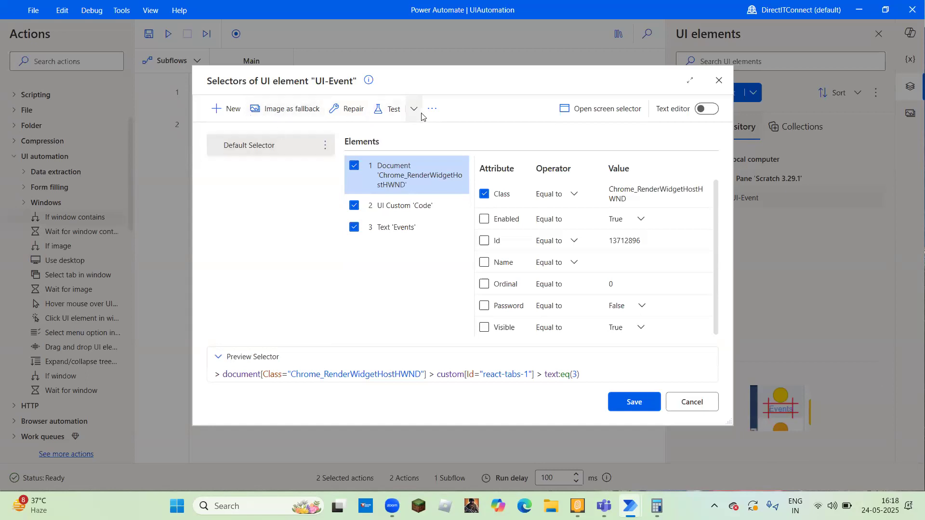
pyautogui.click(707, 109)
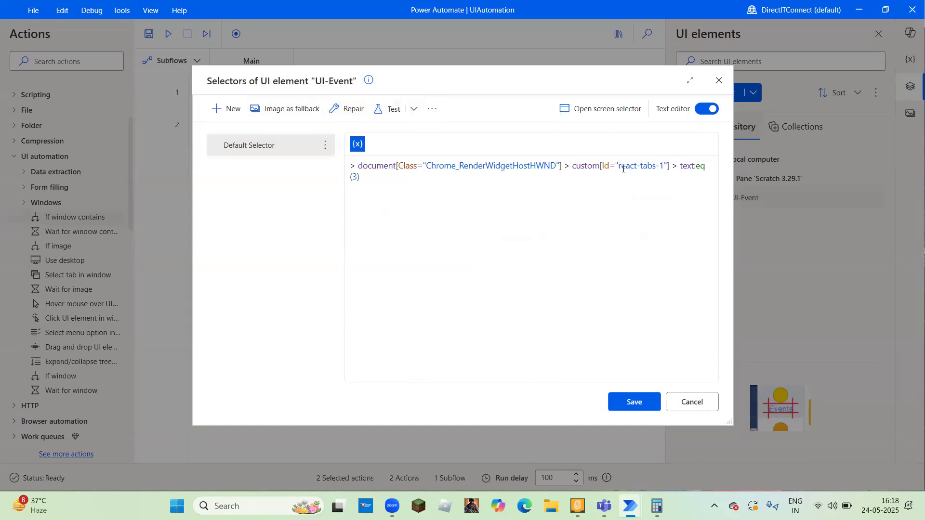
pyautogui.click(706, 109)
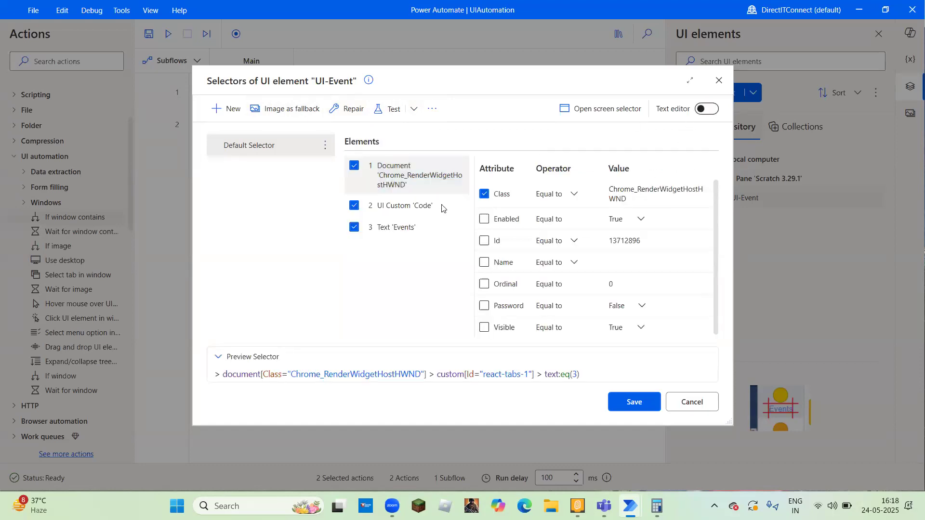
pyautogui.click(634, 402)
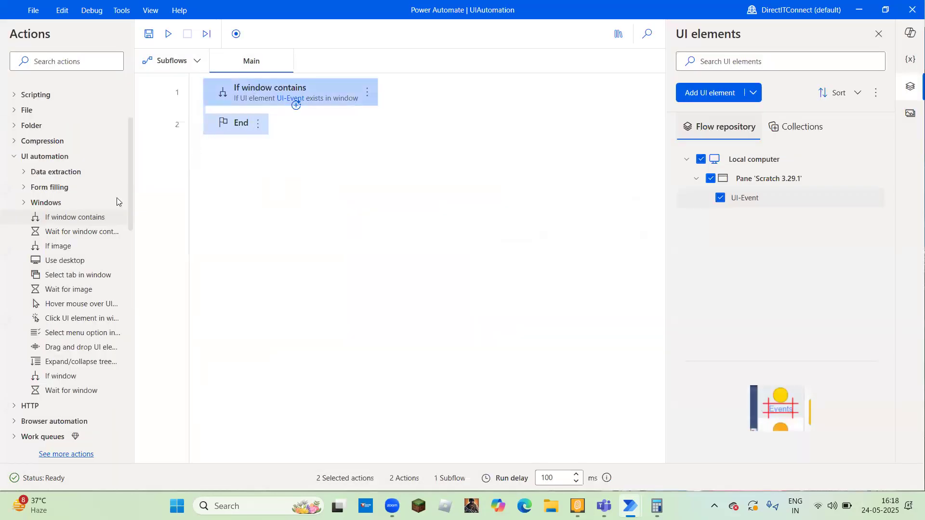
# - Add a Display message action inside the If window contains block with the message text Done and save it
pyautogui.click(63, 65)
pyautogui.write('message')
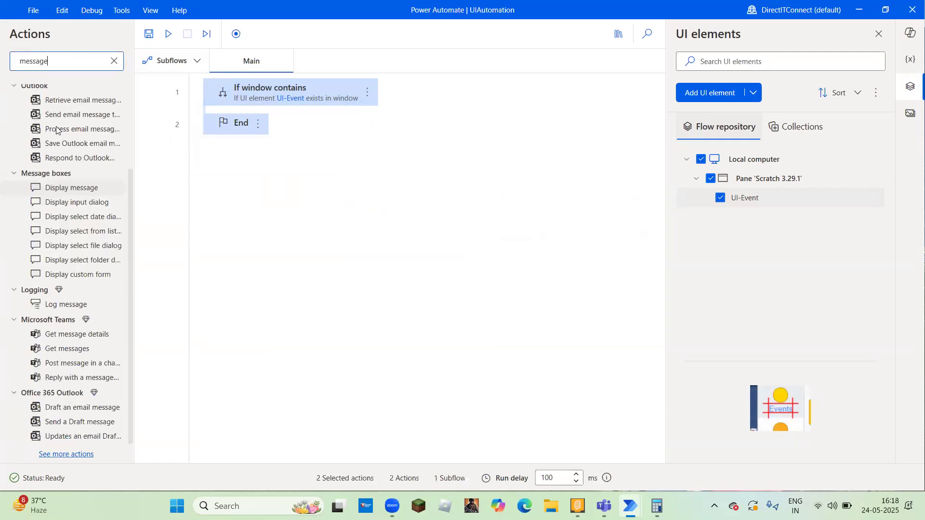
pyautogui.moveTo(72, 192); pyautogui.dragTo(237, 120)
pyautogui.click(491, 178)
pyautogui.write('DOne')
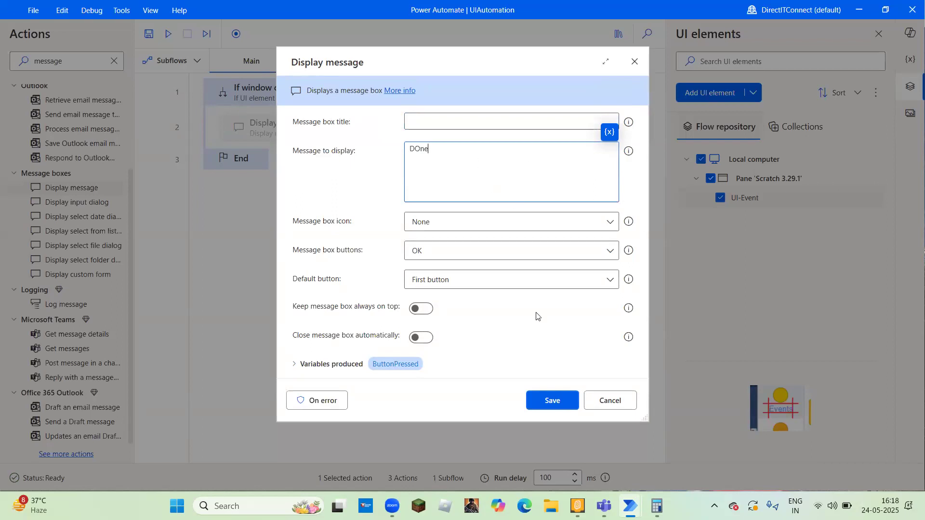
pyautogui.press('BackSpace')
pyautogui.press('BackSpace')
pyautogui.press('BackSpace')
pyautogui.write('one')
pyautogui.click(551, 402)
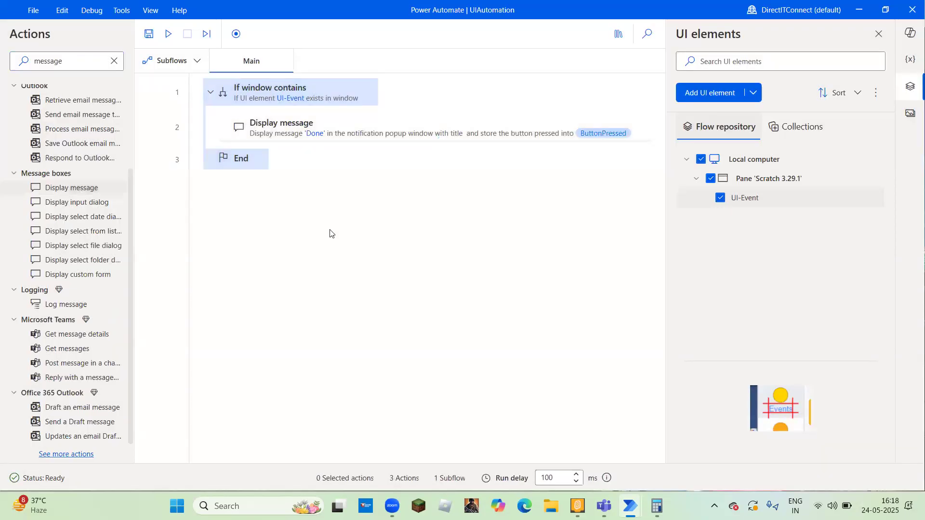
pyautogui.click(330, 129)
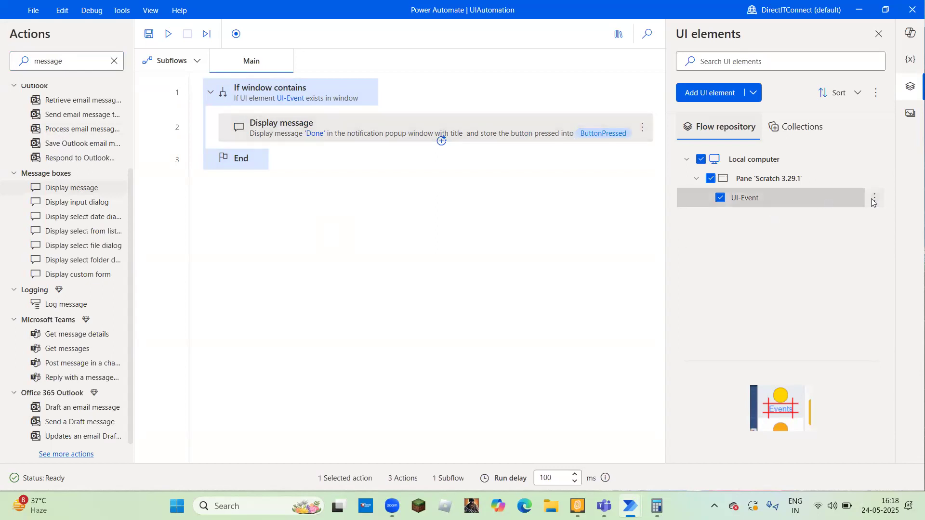
# - Open the UI-Event selector and try including the Name attribute for its Text 'Events' element
pyautogui.click(873, 200)
pyautogui.click(838, 209)
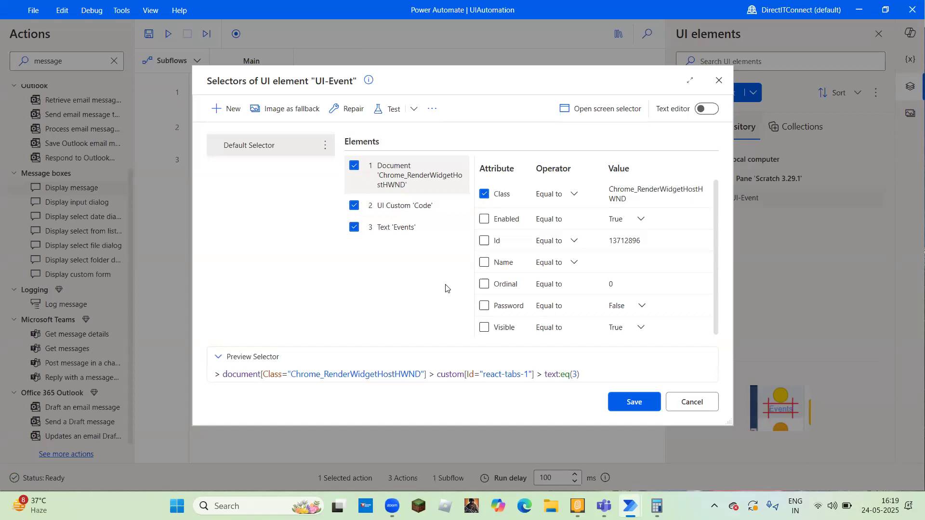
pyautogui.scroll(-1, 717, 272)
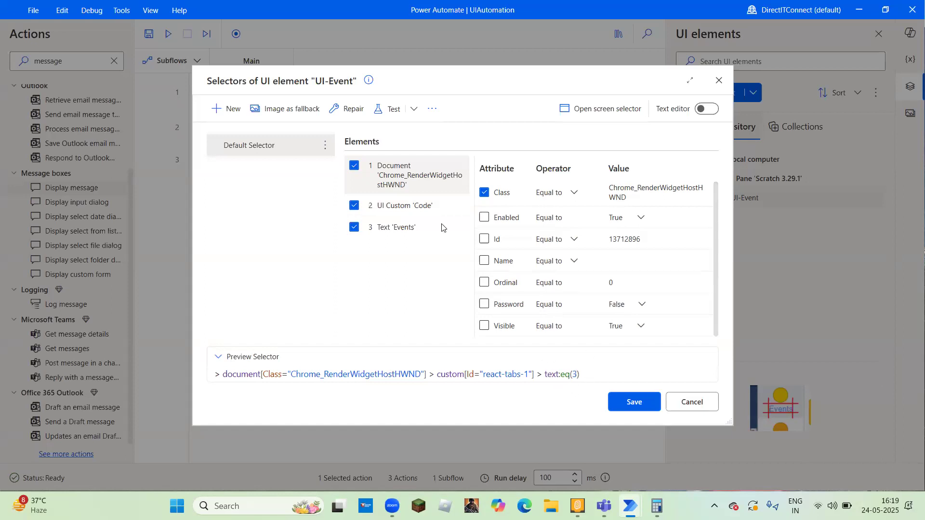
pyautogui.click(418, 221)
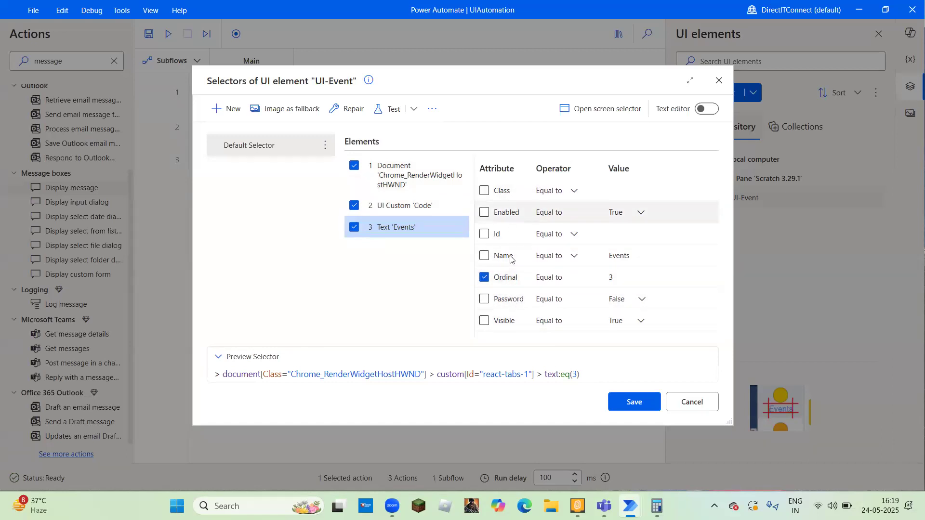
pyautogui.click(485, 256)
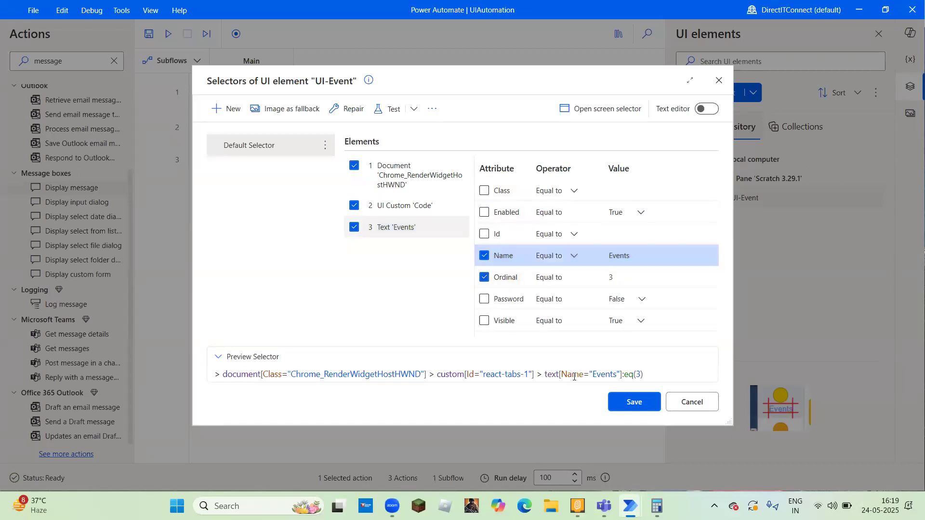
pyautogui.click(485, 257)
pyautogui.click(485, 256)
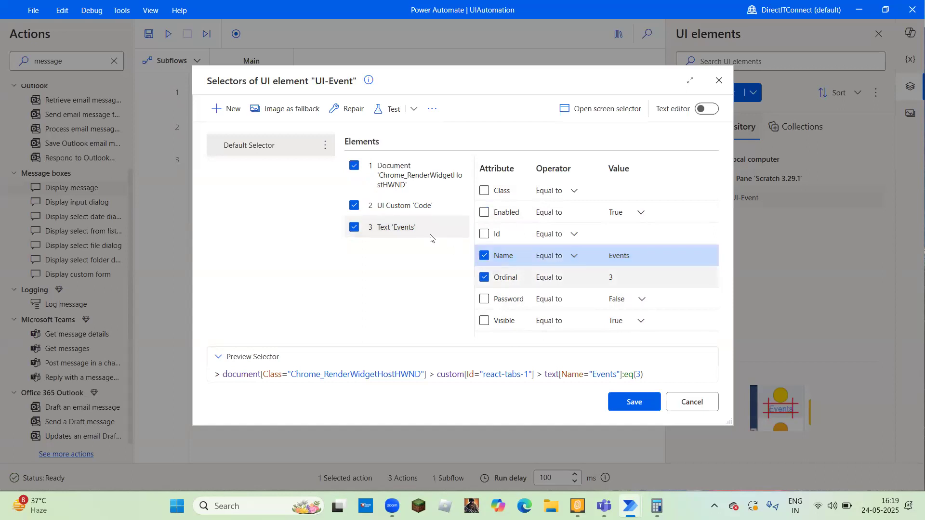
pyautogui.click(387, 205)
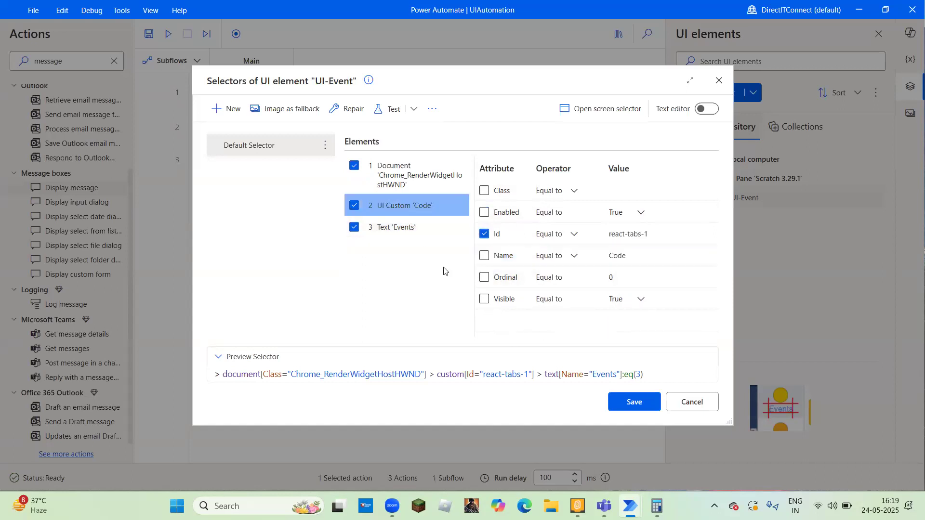
pyautogui.click(398, 234)
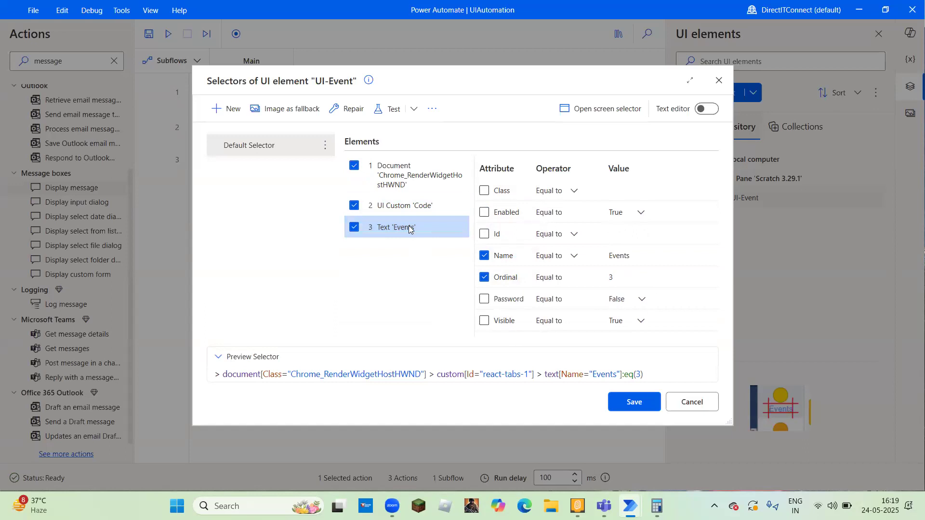
# - Try the Contains, Starts with and Ends with operators on the Name attribute of Text 'Events'
pyautogui.click(573, 256)
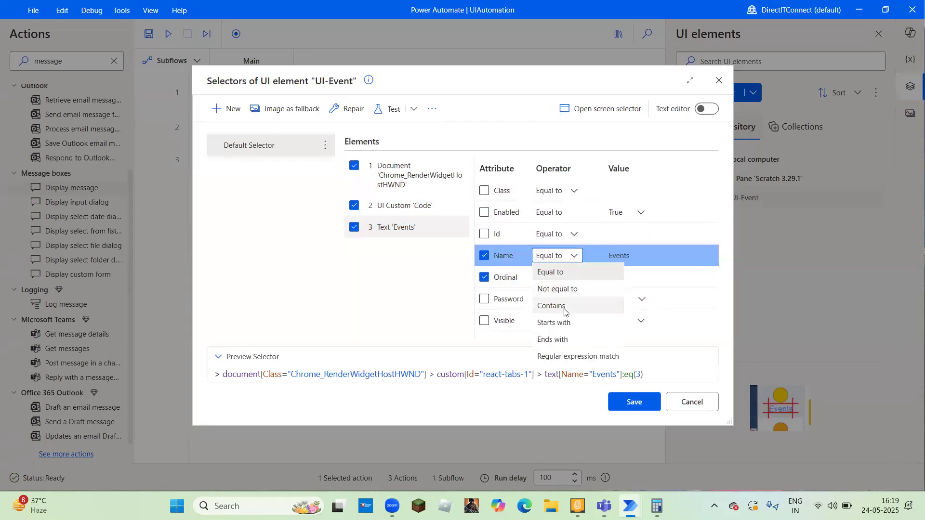
pyautogui.click(565, 305)
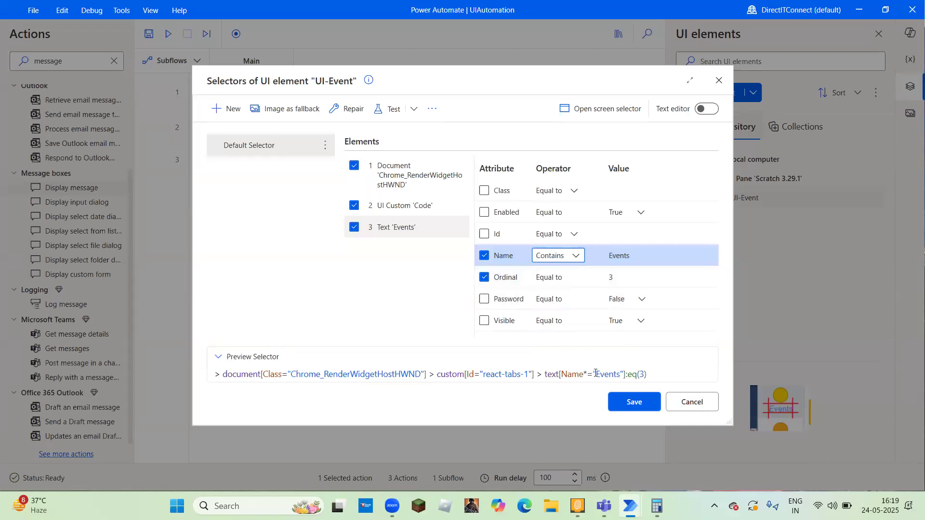
pyautogui.click(579, 260)
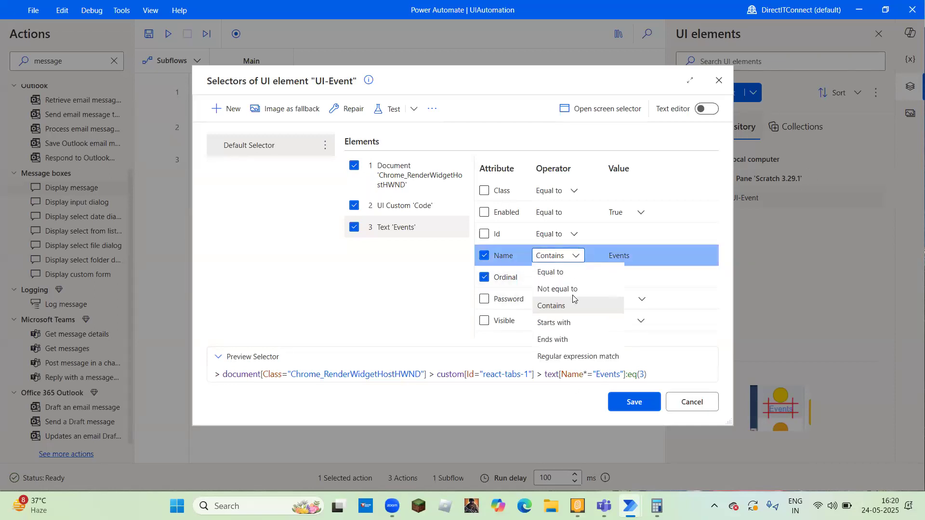
pyautogui.click(565, 322)
pyautogui.click(581, 257)
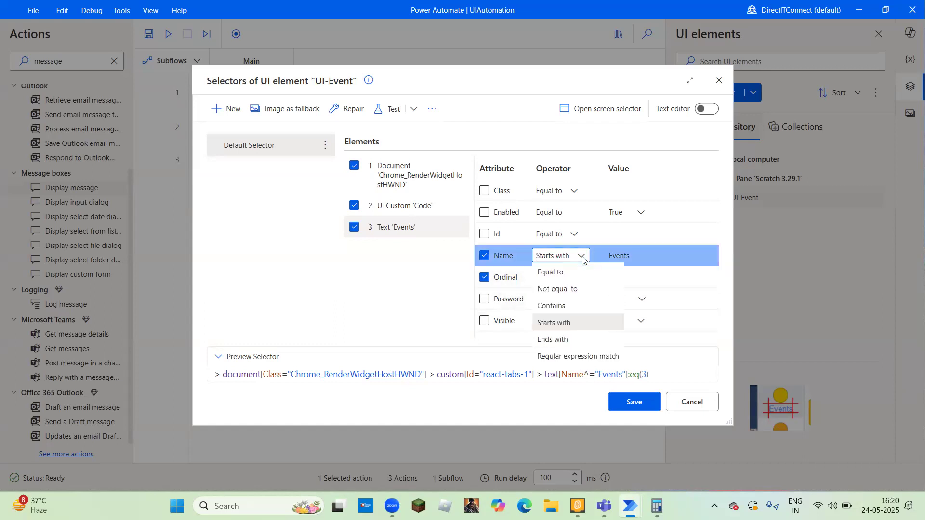
pyautogui.click(565, 340)
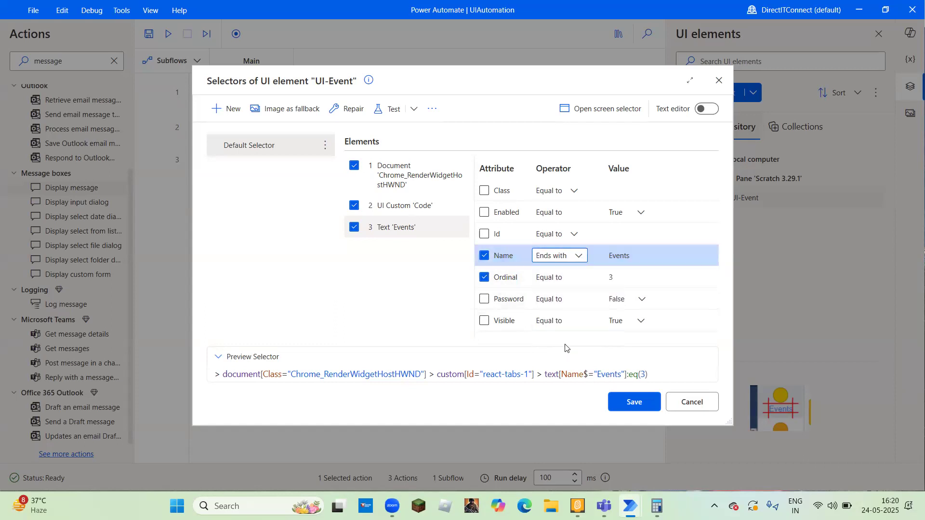
# - Check the variable choices for the Name value, exclude the Name attribute, and discard the selector changes
pyautogui.click(630, 254)
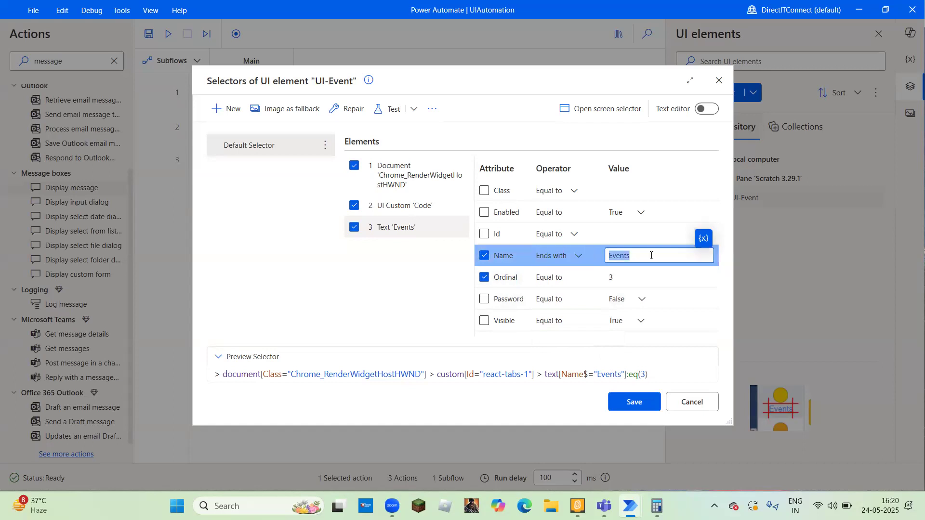
pyautogui.click(703, 238)
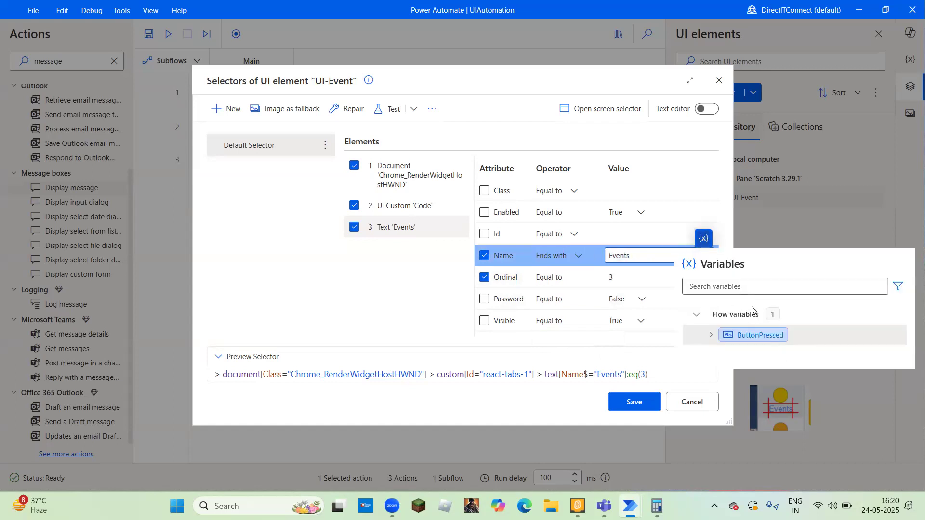
pyautogui.click(655, 255)
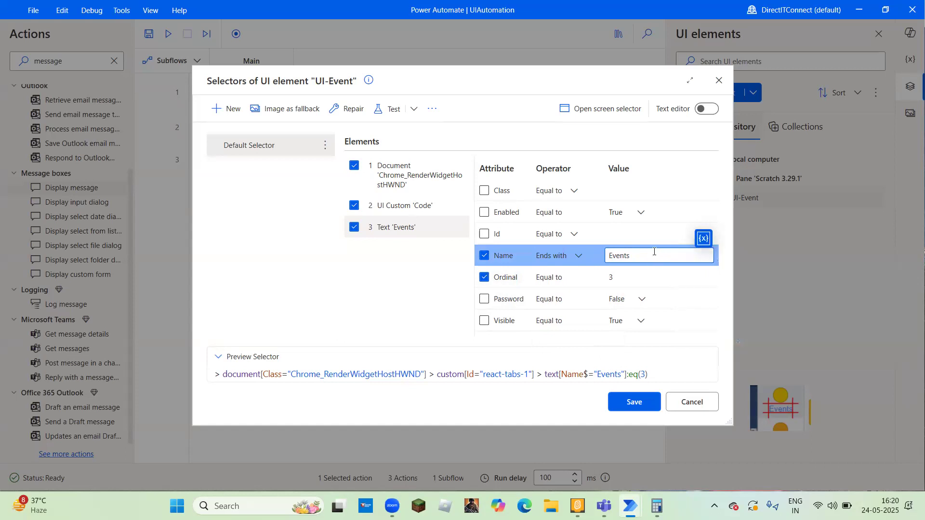
pyautogui.click(484, 256)
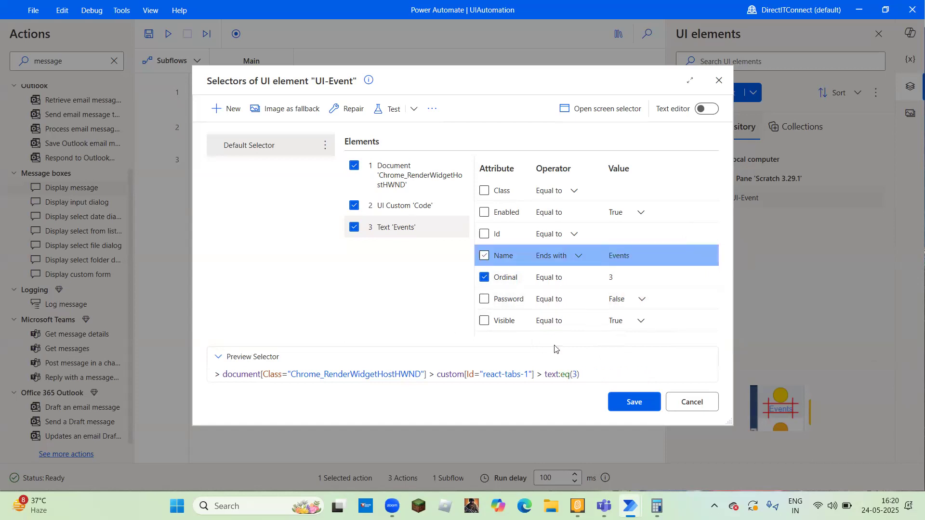
pyautogui.click(686, 400)
pyautogui.click(483, 271)
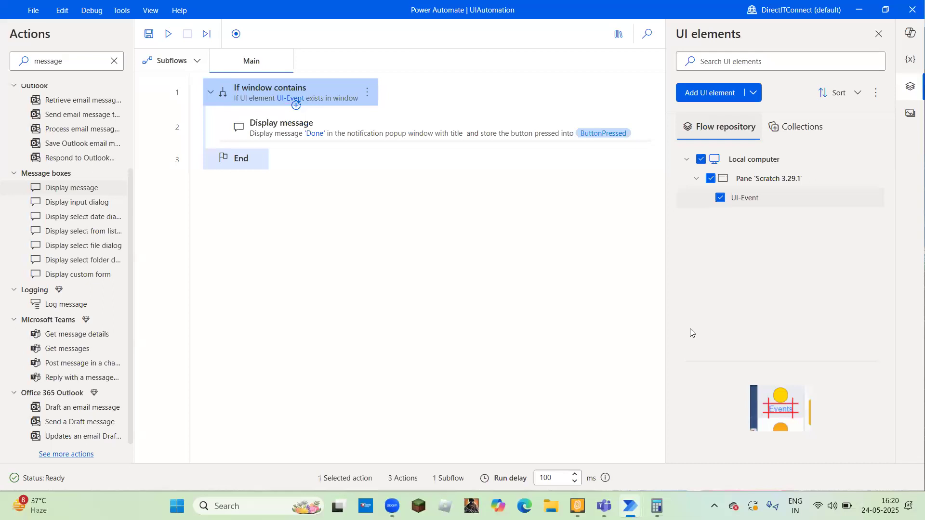
# - Bring the Scratch window in front of the desktop, and run the flow from the If window contains action
pyautogui.press('super+d')
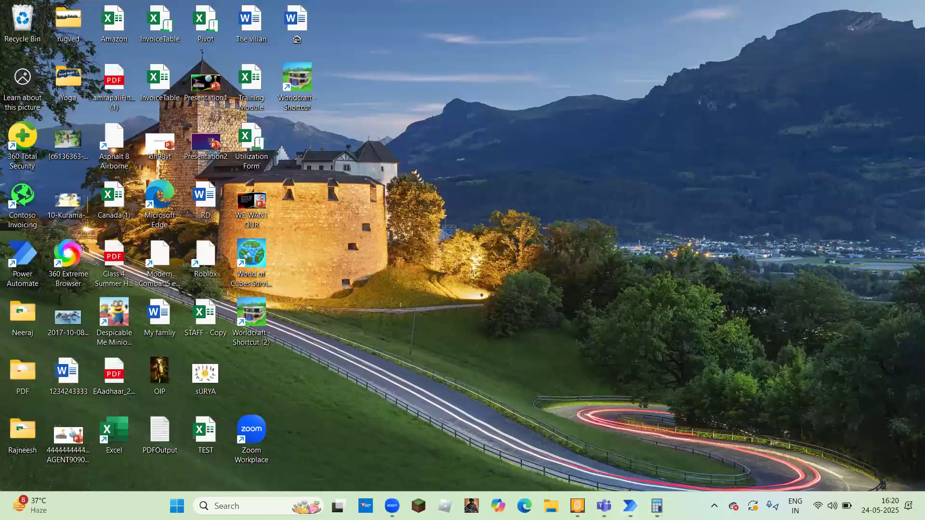
pyautogui.hotkey('alt', 'Tab')
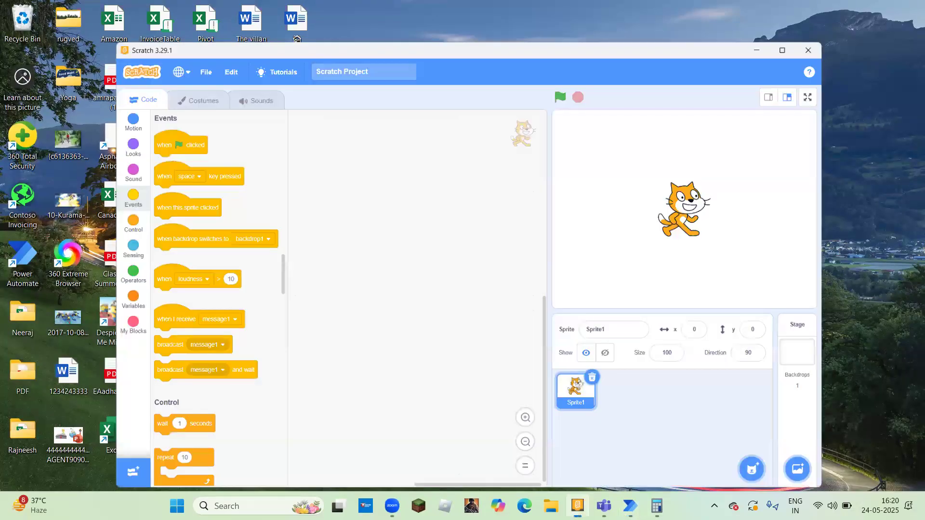
pyautogui.hotkey('alt', 'Tab')
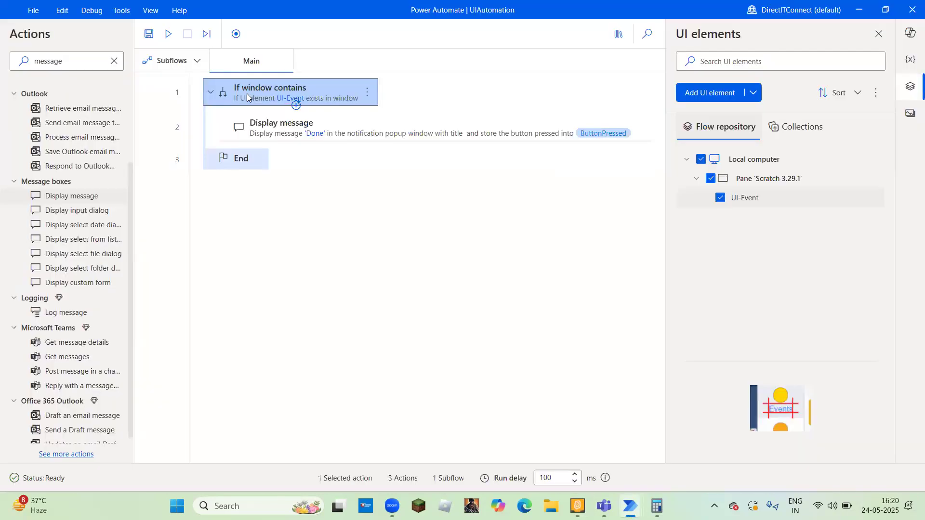
pyautogui.rightClick(247, 93)
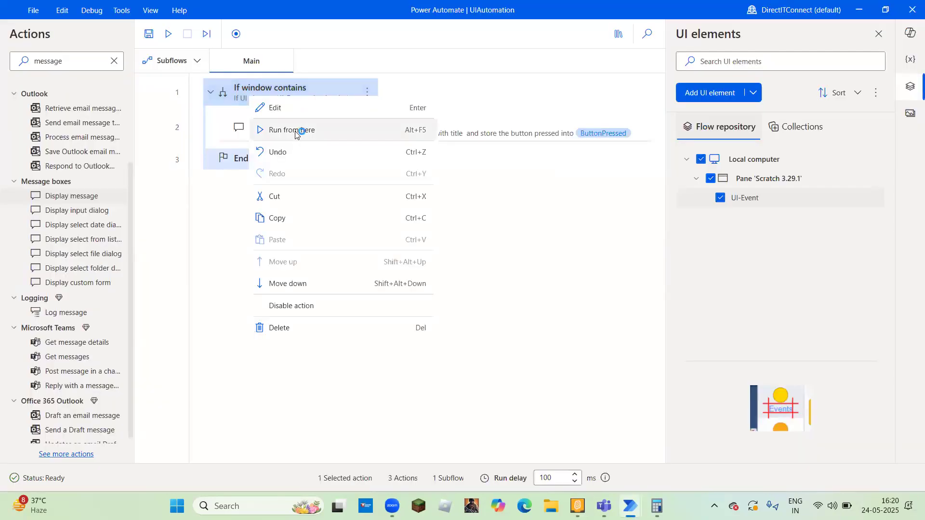
pyautogui.click(295, 130)
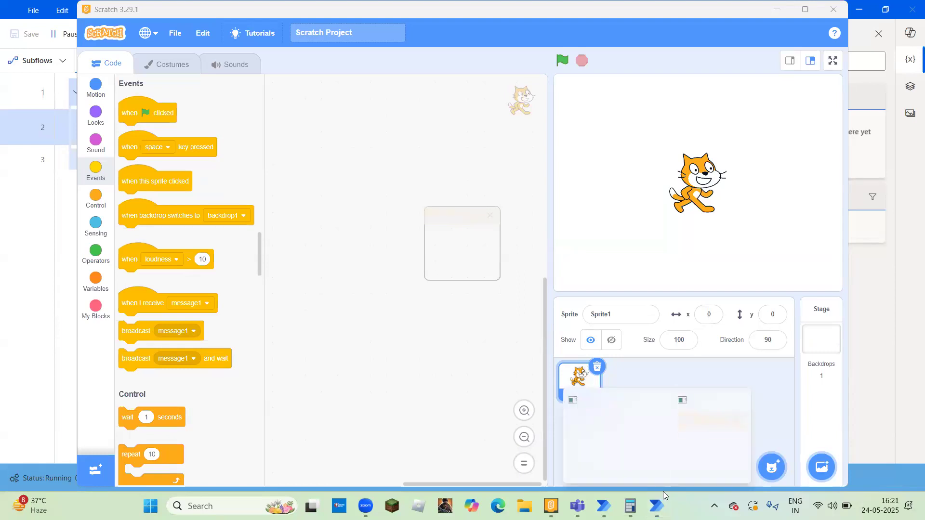
# - Find the flow's message box among the open windows, acknowledge it, and minimize Scratch to return to the flow
pyautogui.moveTo(663, 499)
pyautogui.hotkey('alt', 'Tab')
pyautogui.hotkey('alt', 'Tab')
pyautogui.hotkey('alt', 'Tab')
pyautogui.hotkey('alt', 'Tab')
pyautogui.hotkey('alt', 'Tab')
pyautogui.hotkey('alt', 'Tab')
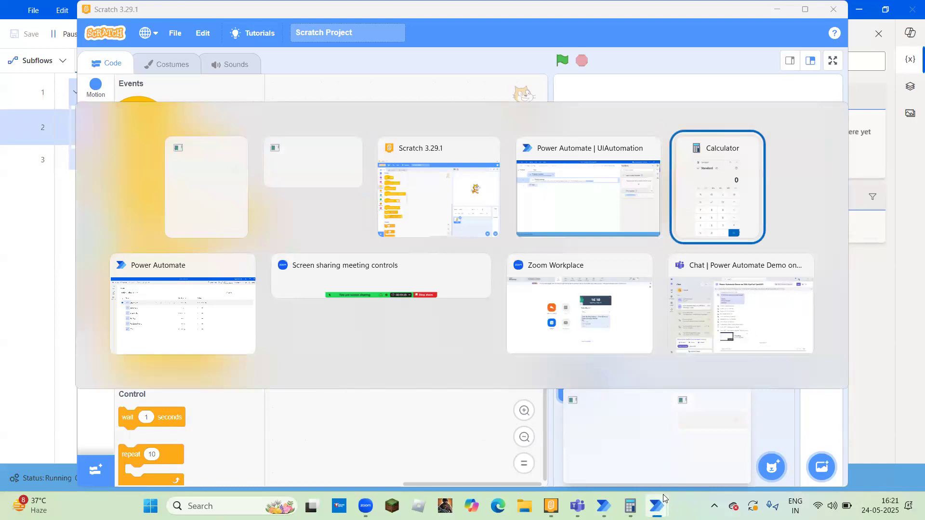
pyautogui.hotkey('alt', 'Tab')
pyautogui.hotkey('alt', 'Tab')
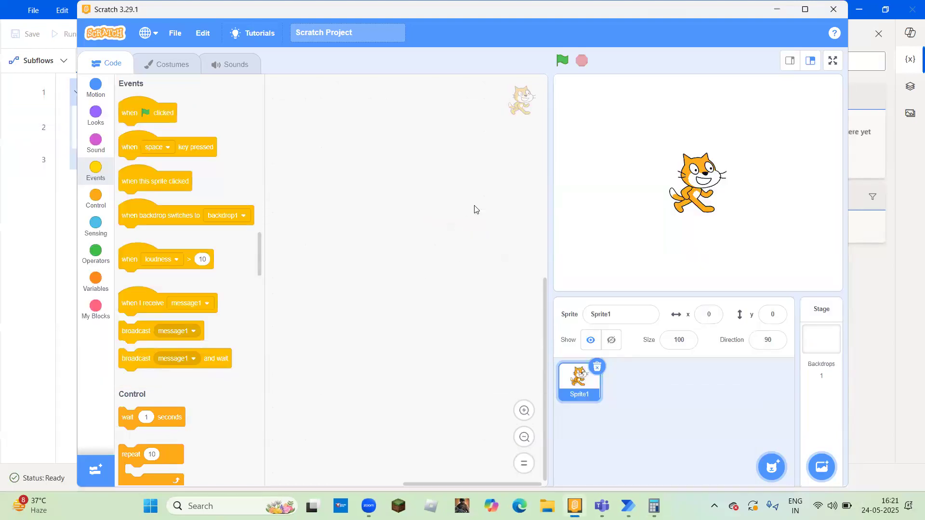
pyautogui.click(779, 10)
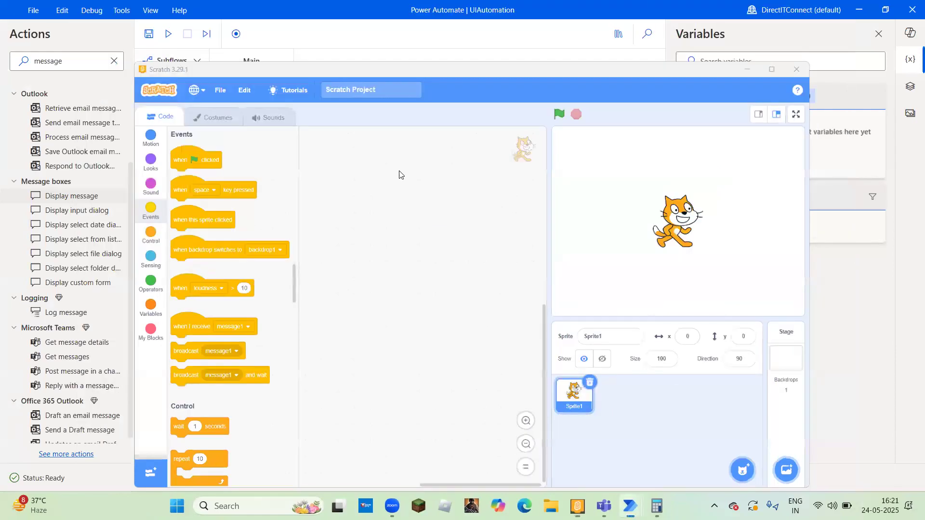
pyautogui.click(263, 134)
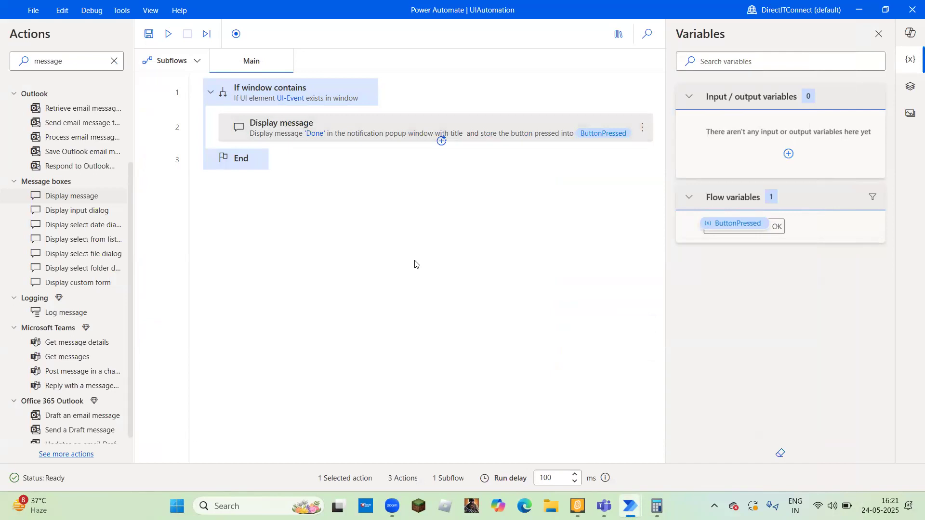
# - Check the Scratch window, and open the selectors of the UI-Event element from the flow's UI elements
pyautogui.hotkey('alt', 'Tab')
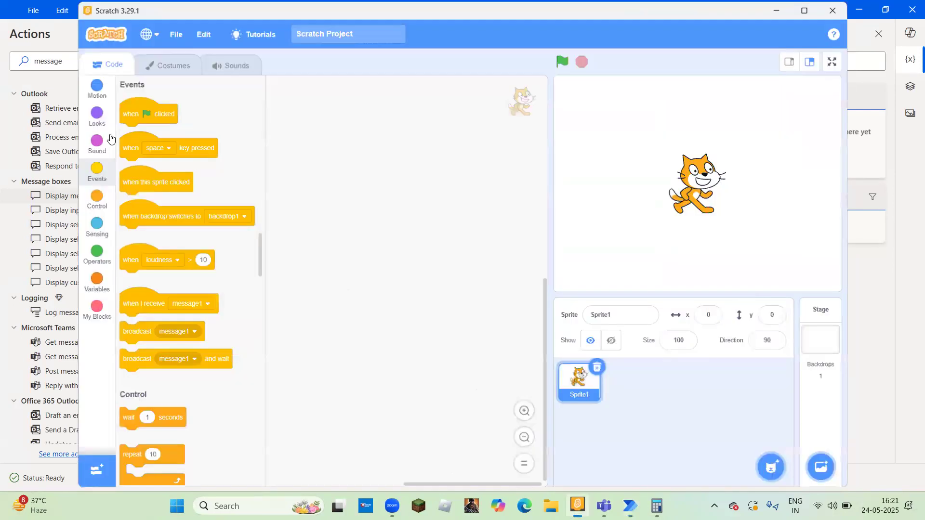
pyautogui.hotkey('alt', 'Tab')
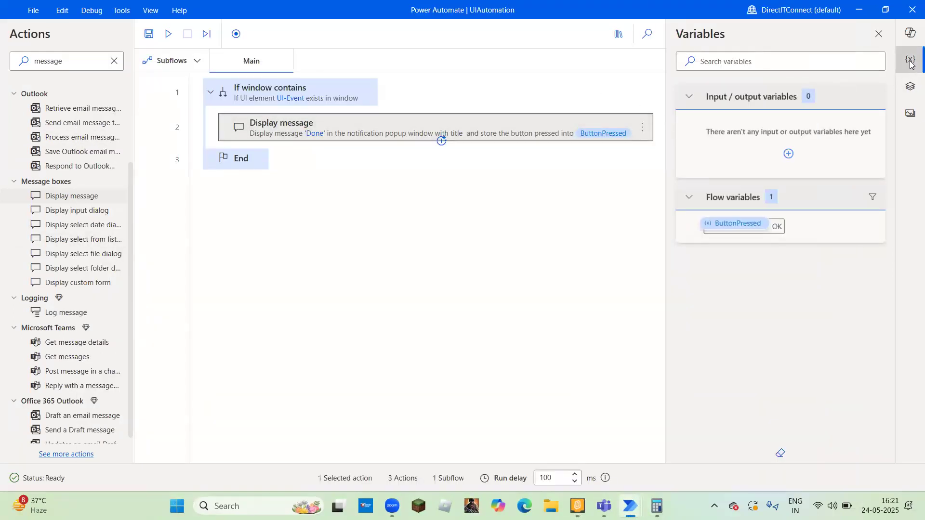
pyautogui.click(910, 87)
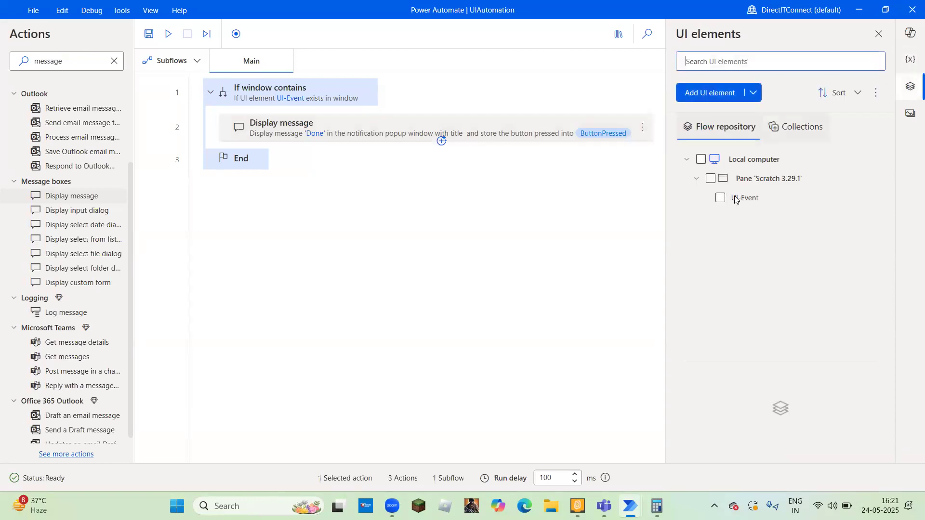
pyautogui.click(735, 198)
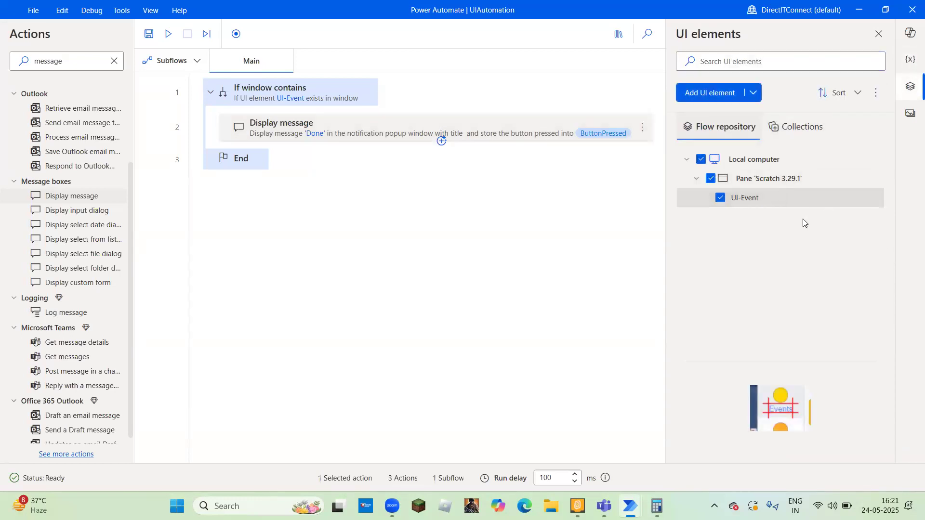
pyautogui.rightClick(800, 198)
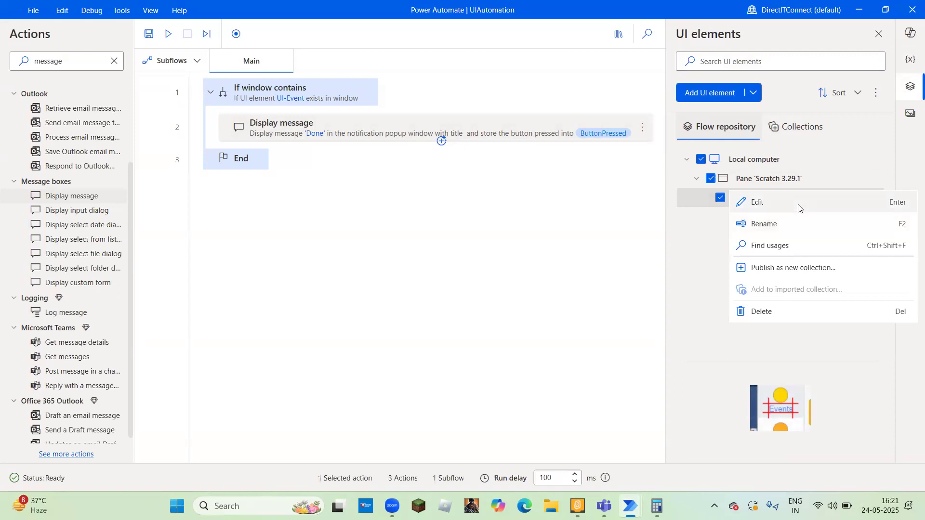
pyautogui.click(797, 205)
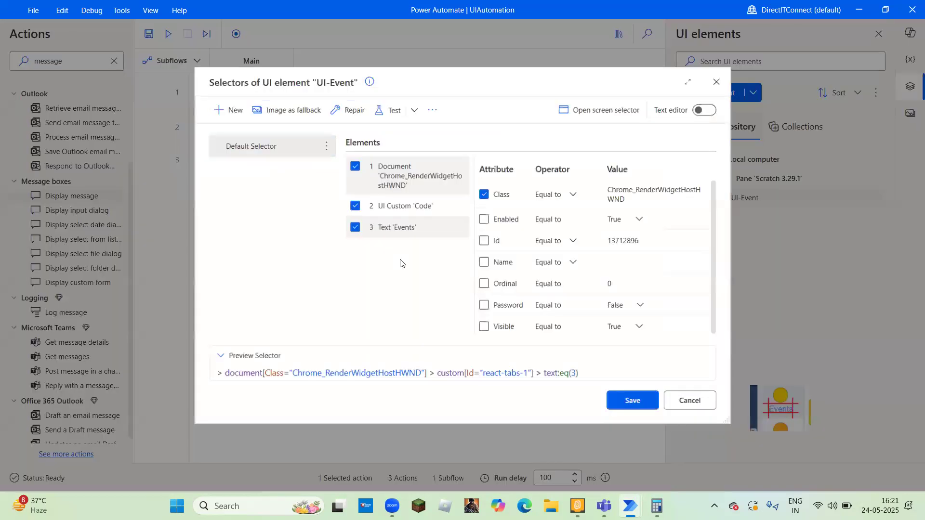
# - Compare the Ordinal attribute of Text 'Events' with Scratch's block categories, and close the selectors without saving
pyautogui.hotkey('alt', 'Tab')
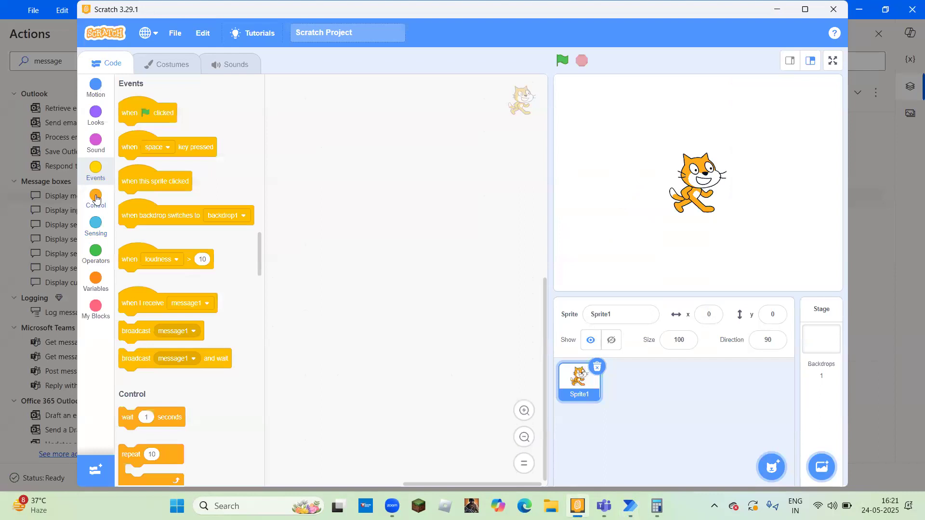
pyautogui.hotkey('alt', 'Tab')
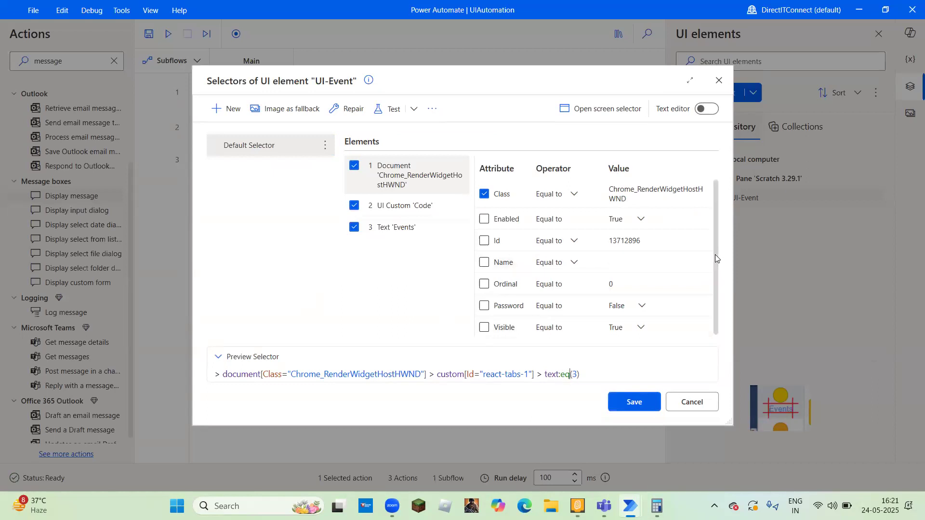
pyautogui.click(396, 229)
pyautogui.click(485, 277)
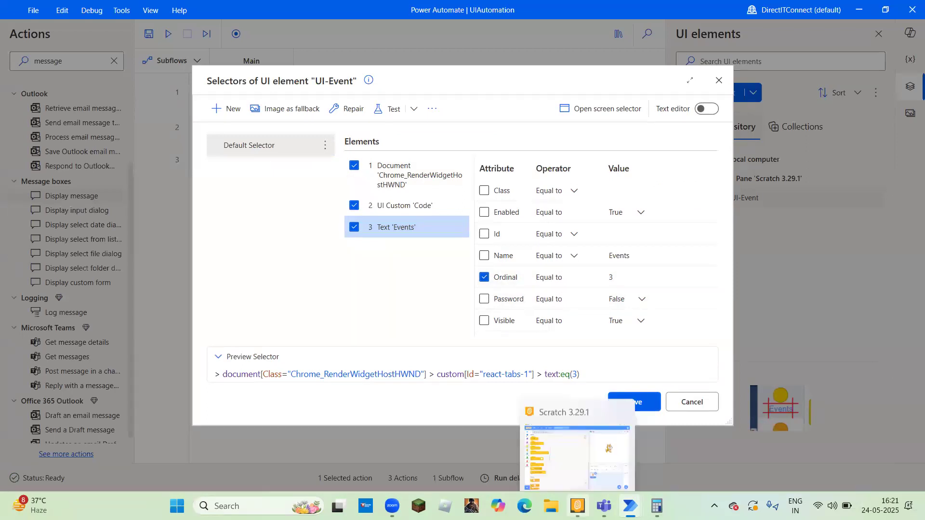
pyautogui.click(578, 506)
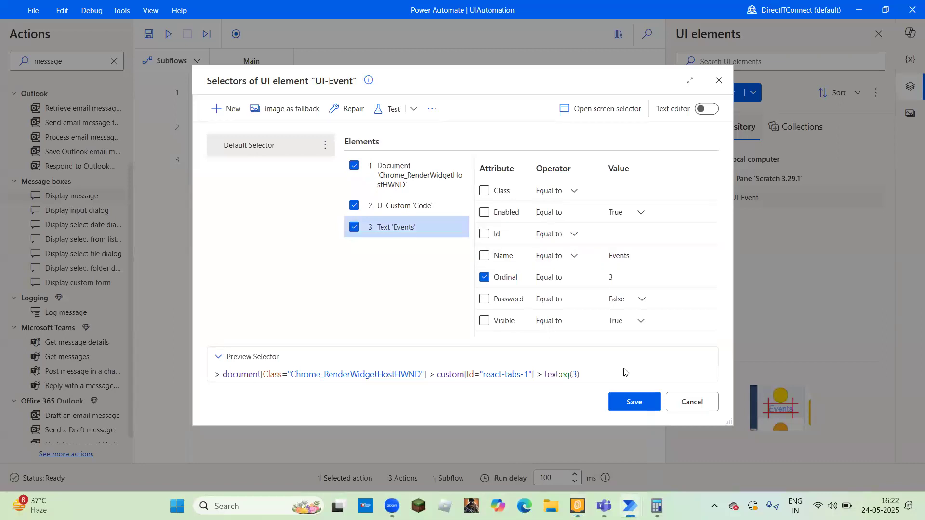
pyautogui.click(688, 404)
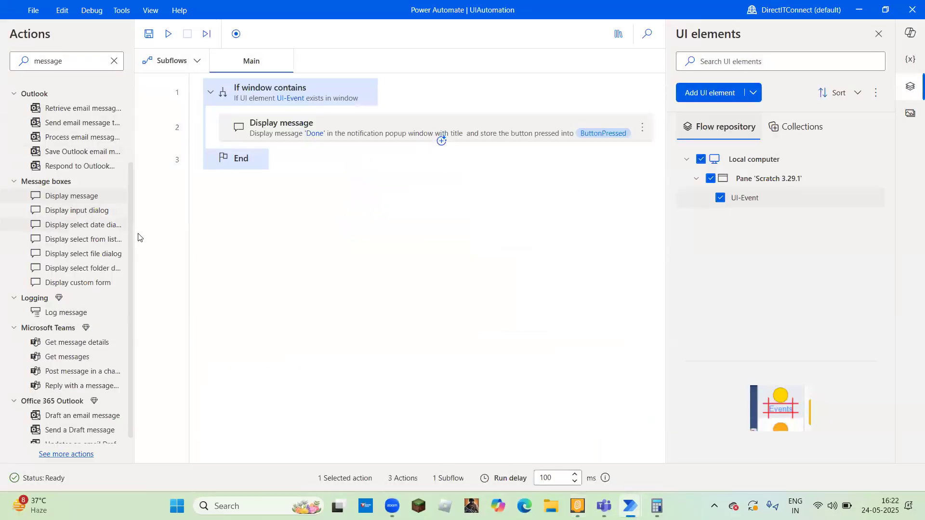
# - Clear the "message" search from the actions list and expand the UI automation group
pyautogui.click(74, 63)
pyautogui.press('BackSpace')
pyautogui.press('BackSpace')
pyautogui.press('BackSpace')
pyautogui.press('BackSpace')
pyautogui.press('BackSpace')
pyautogui.press('BackSpace')
pyautogui.press('BackSpace')
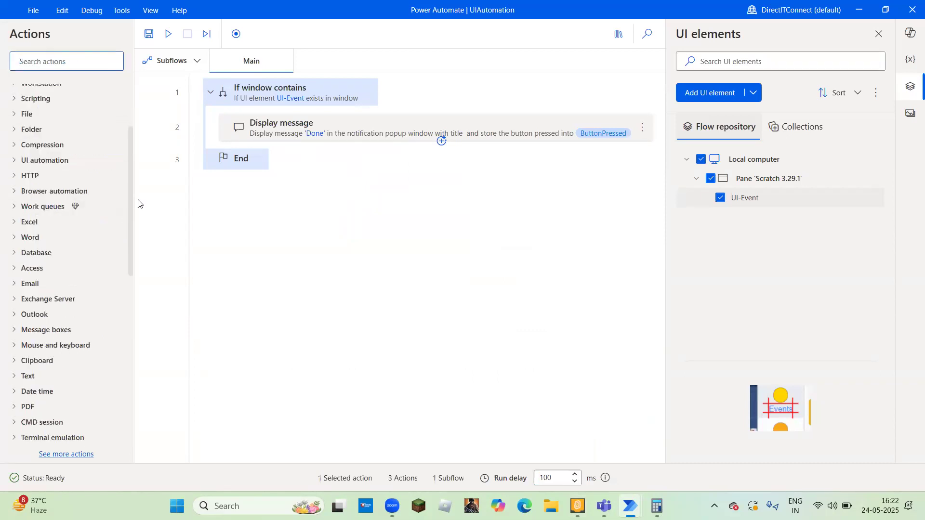
pyautogui.click(14, 162)
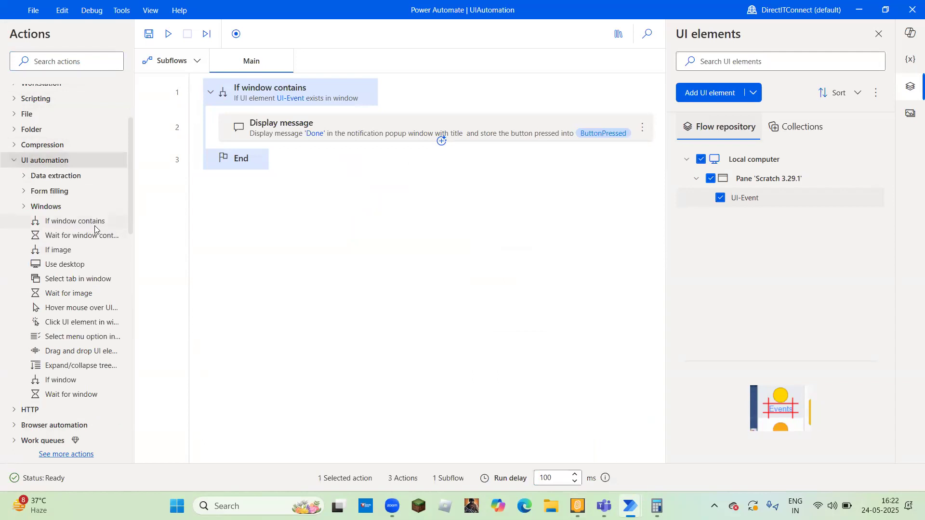
# - Insert a Wait for window content action after Display message and review its wait conditions, keeping Contains UI element
pyautogui.moveTo(93, 239); pyautogui.dragTo(270, 249)
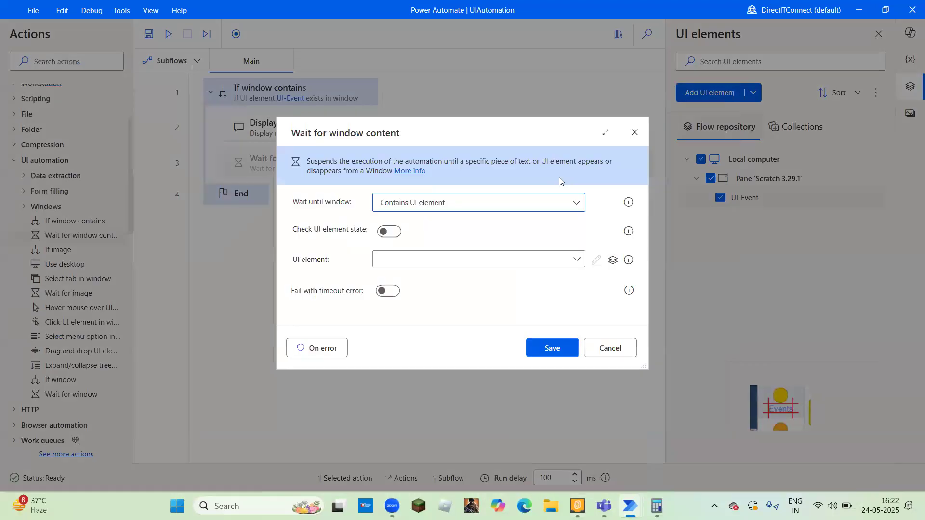
pyautogui.click(577, 207)
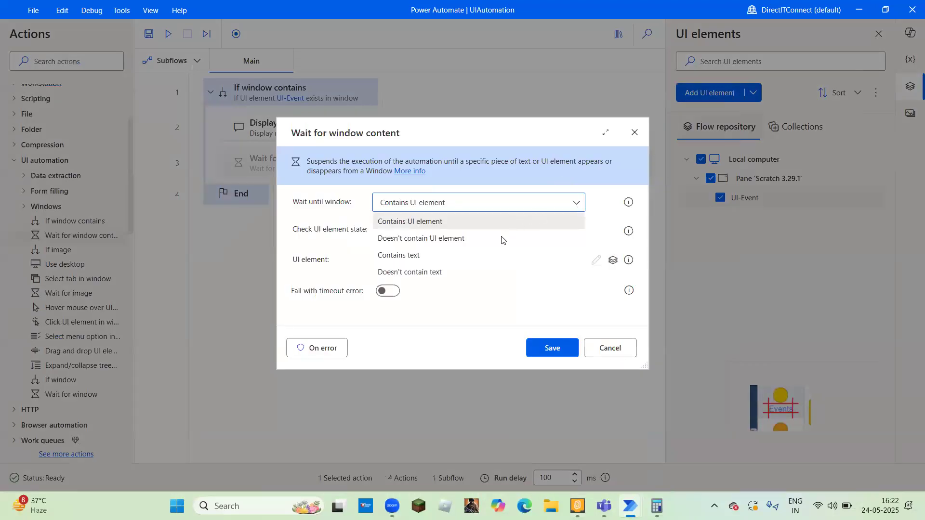
pyautogui.click(503, 202)
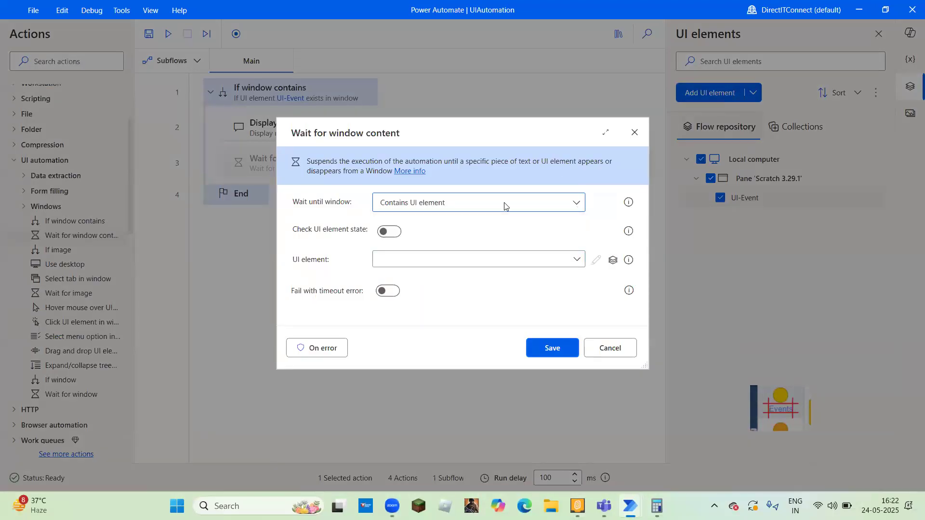
pyautogui.click(450, 208)
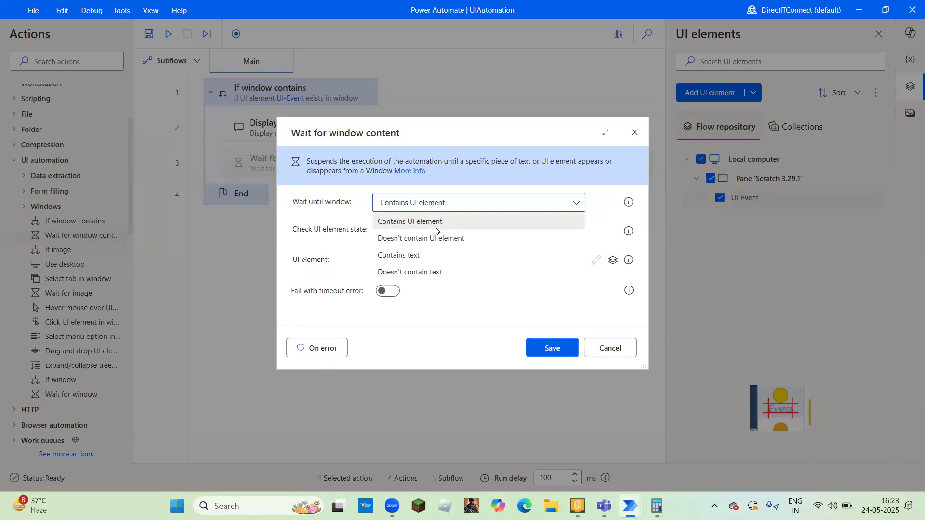
pyautogui.click(423, 224)
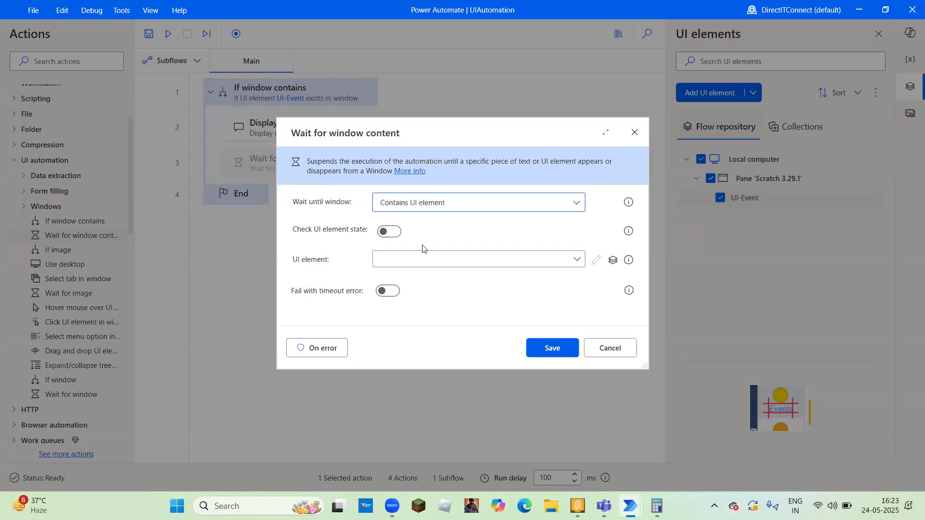
# - Try a timeout error with a duration of 30 on the Wait for window content action, and discard the action
pyautogui.click(390, 291)
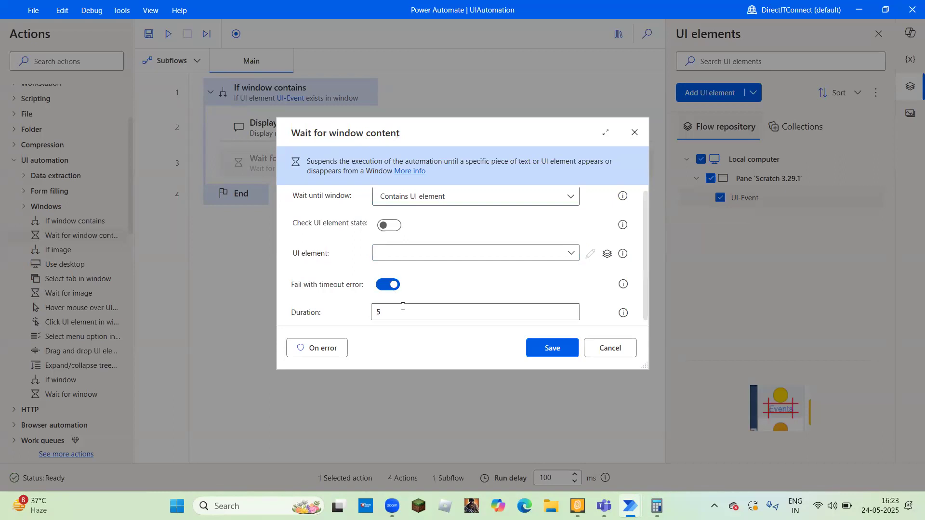
pyautogui.click(403, 307)
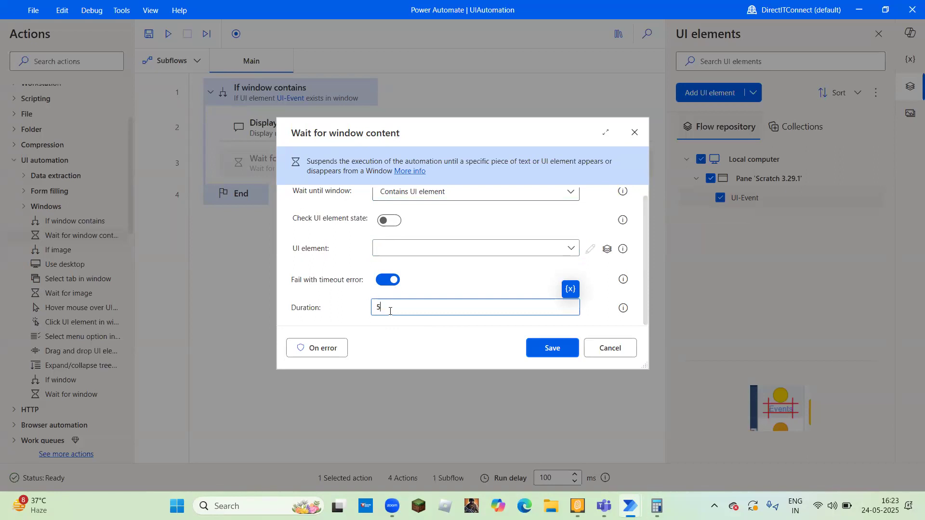
pyautogui.press('BackSpace')
pyautogui.write('30')
pyautogui.click(569, 249)
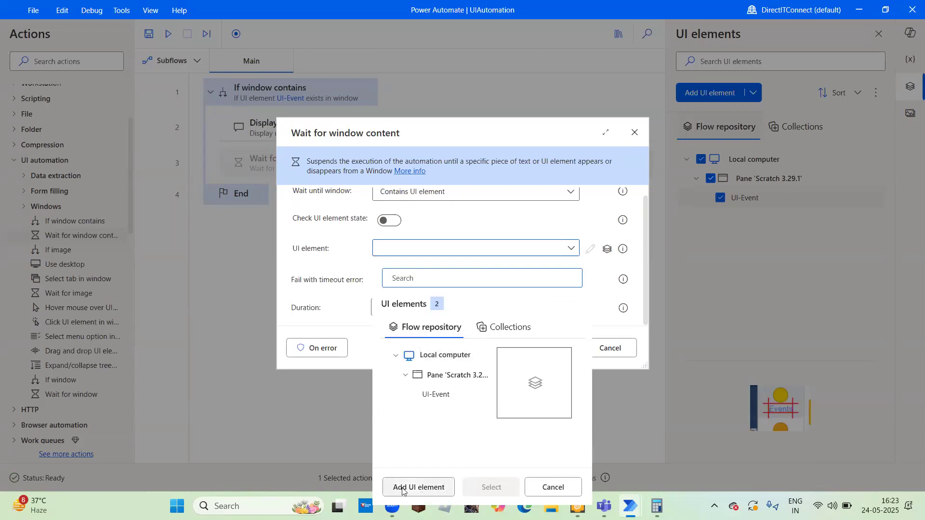
pyautogui.click(339, 312)
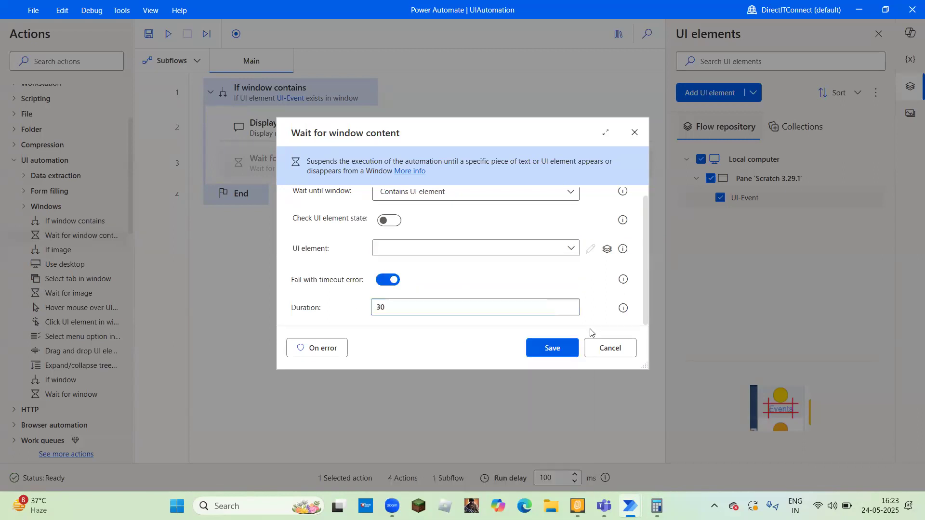
pyautogui.click(612, 349)
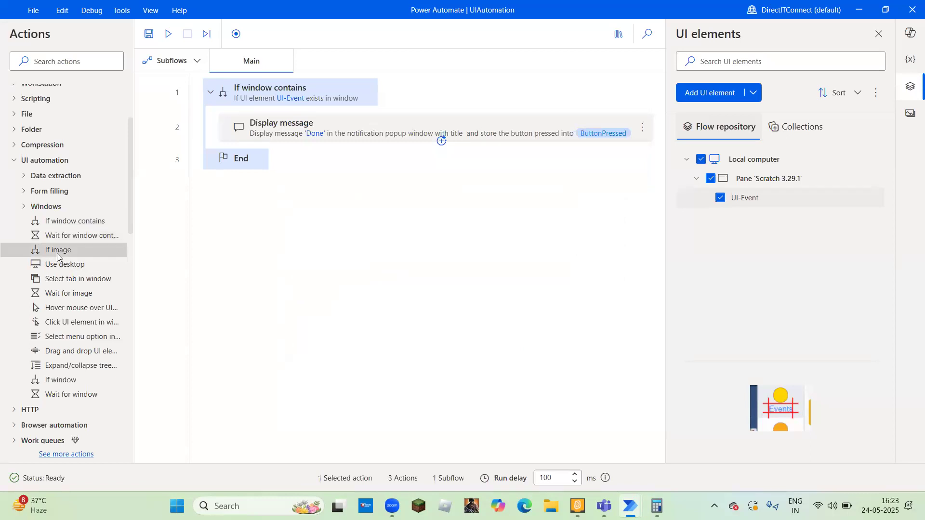
# - Review the settings of the If image and Select tab in window actions without adding either to the flow
pyautogui.doubleClick(57, 253)
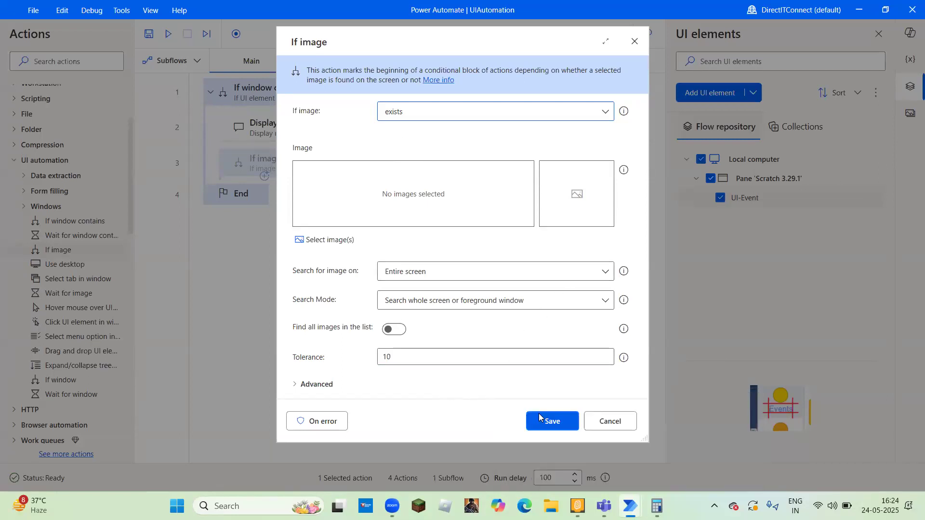
pyautogui.click(610, 421)
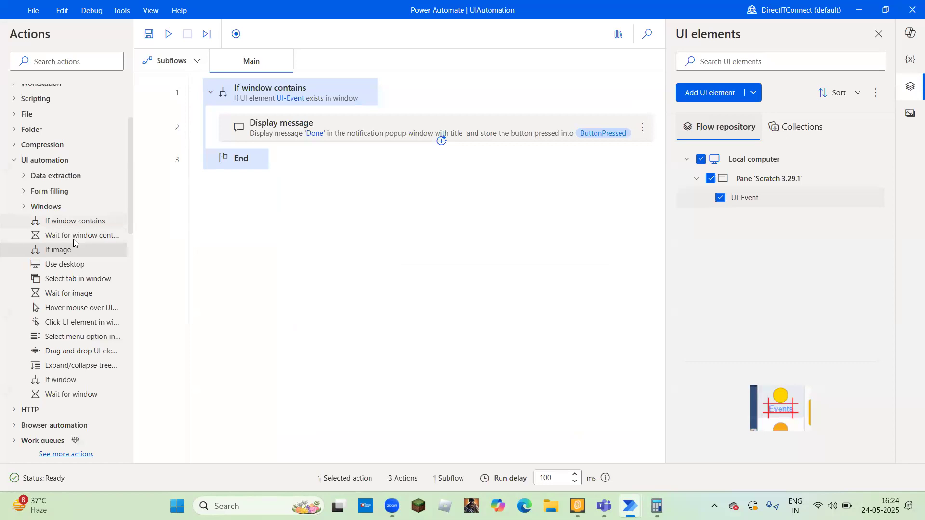
pyautogui.doubleClick(75, 280)
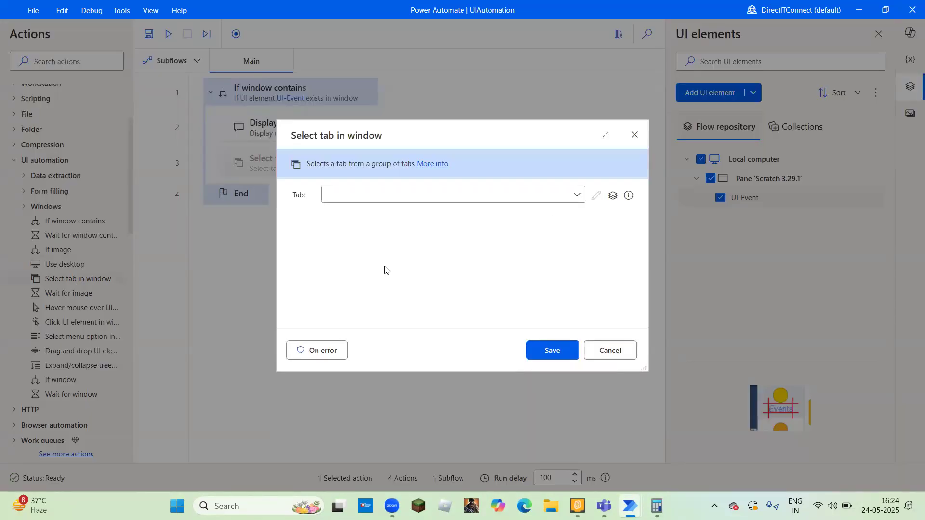
pyautogui.click(569, 195)
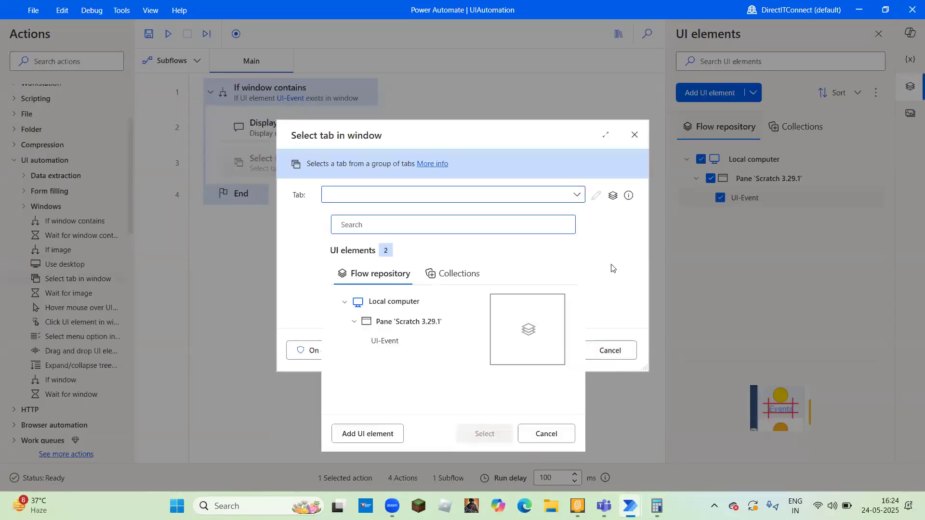
pyautogui.click(609, 287)
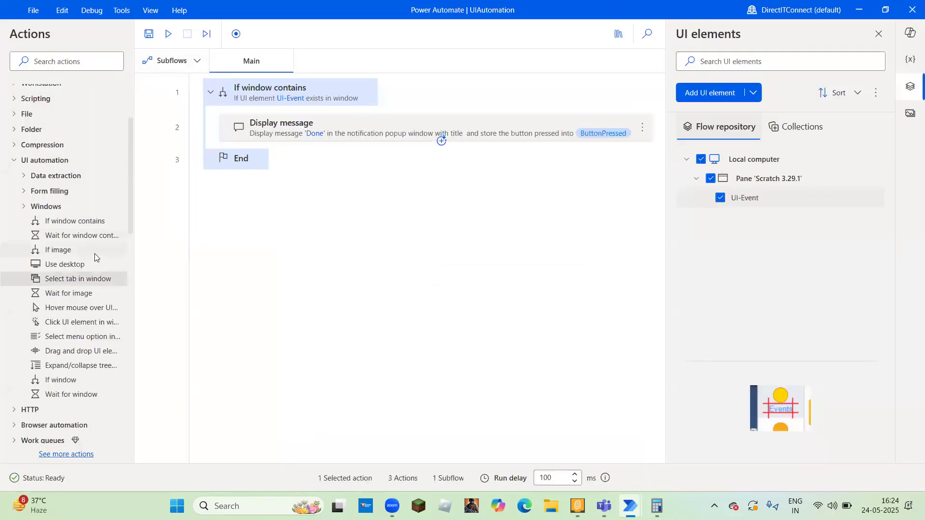
# - Add a Hover mouse over UI element in window action targeting UI-Event below Display message
pyautogui.doubleClick(79, 309)
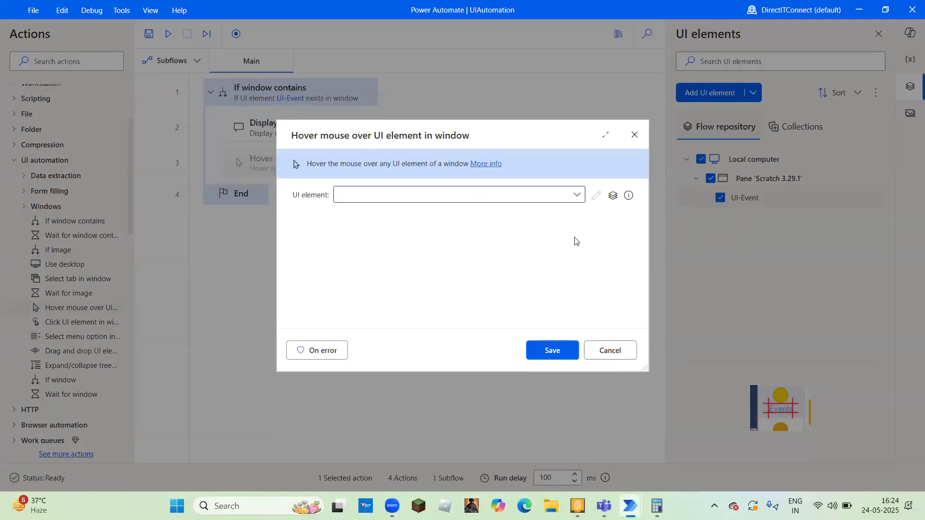
pyautogui.click(578, 195)
pyautogui.doubleClick(406, 341)
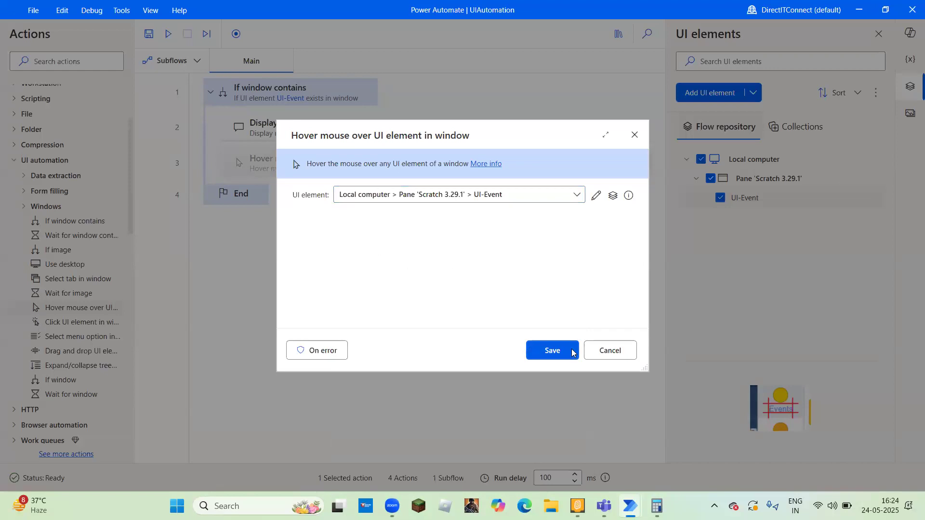
pyautogui.click(555, 349)
pyautogui.doubleClick(312, 162)
pyautogui.click(545, 349)
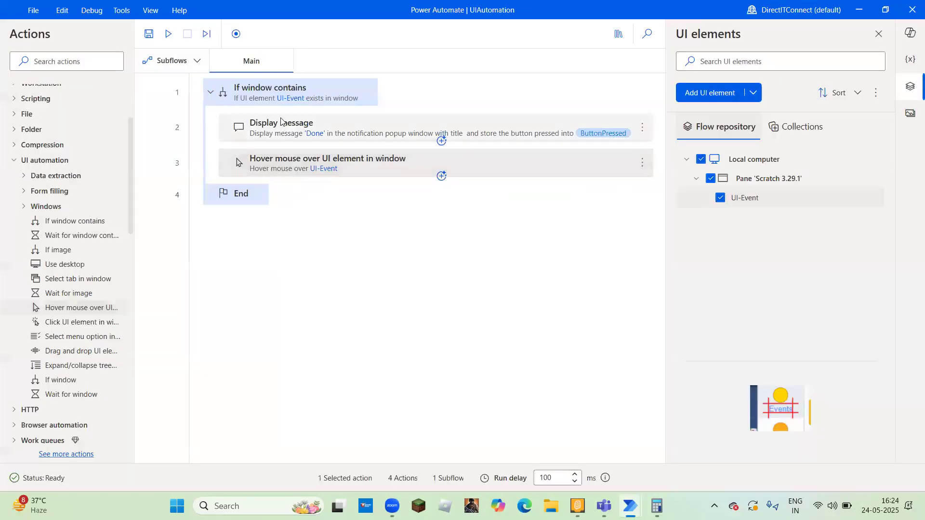
# - Delete the Display message action from the If window contains block, and check the Scratch window
pyautogui.click(300, 123)
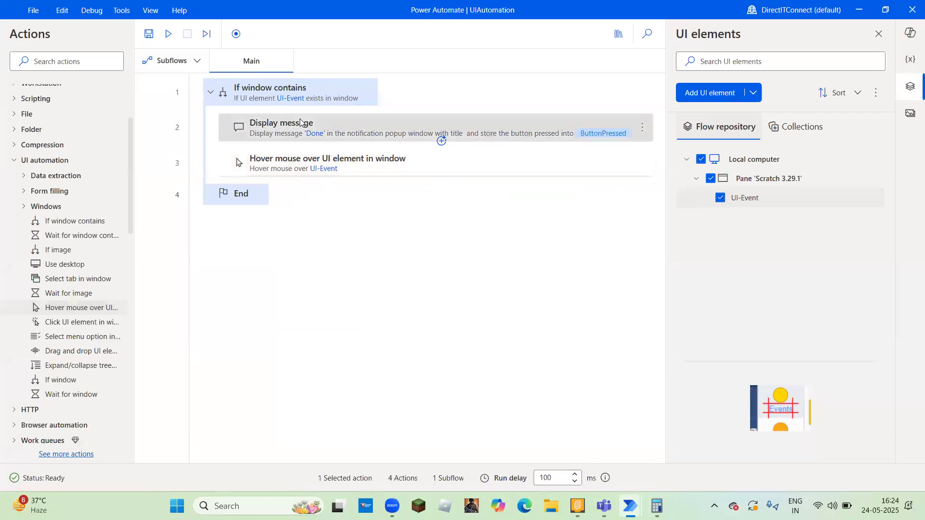
pyautogui.press('Delete')
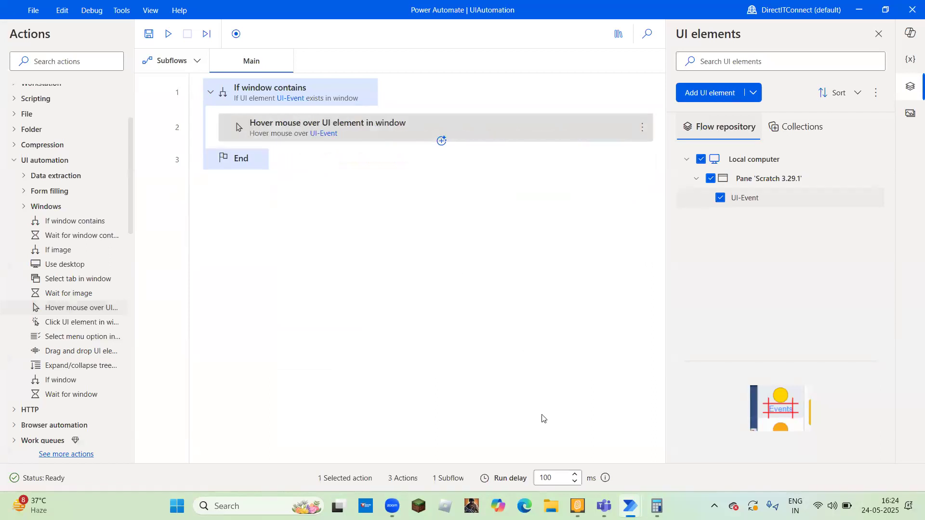
pyautogui.click(578, 506)
pyautogui.hotkey('alt', 'Tab')
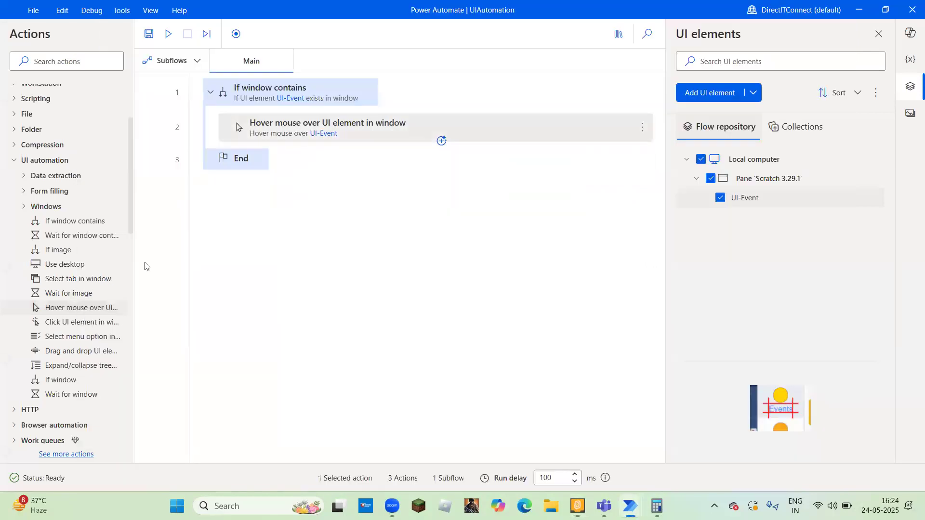
# - Start a Use desktop action below the hover action and review its available UI elements and advanced options
pyautogui.click(60, 273)
pyautogui.doubleClick(59, 269)
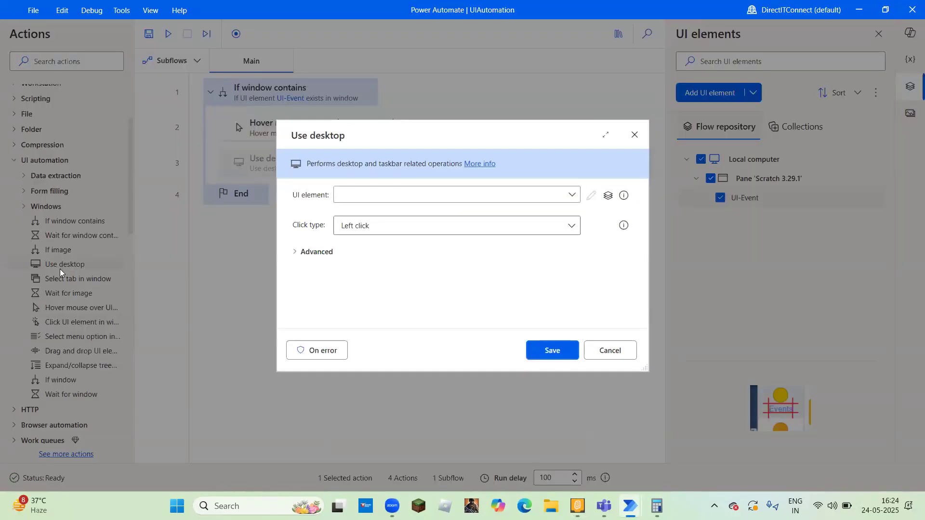
pyautogui.click(576, 194)
pyautogui.click(572, 208)
pyautogui.click(574, 196)
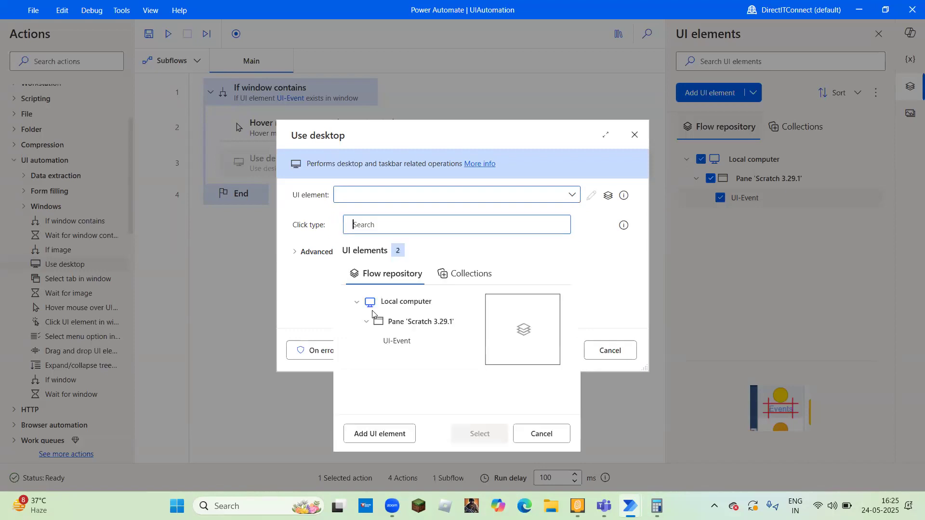
pyautogui.click(294, 260)
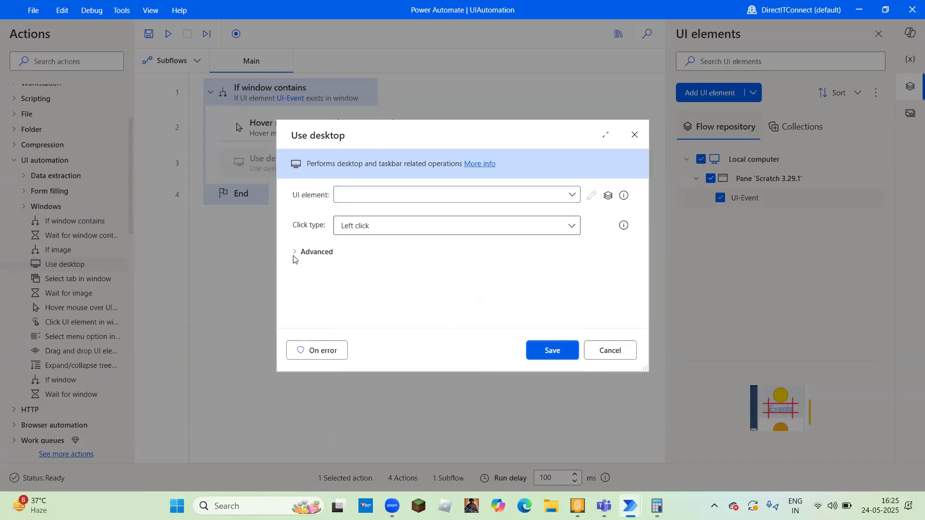
pyautogui.click(294, 256)
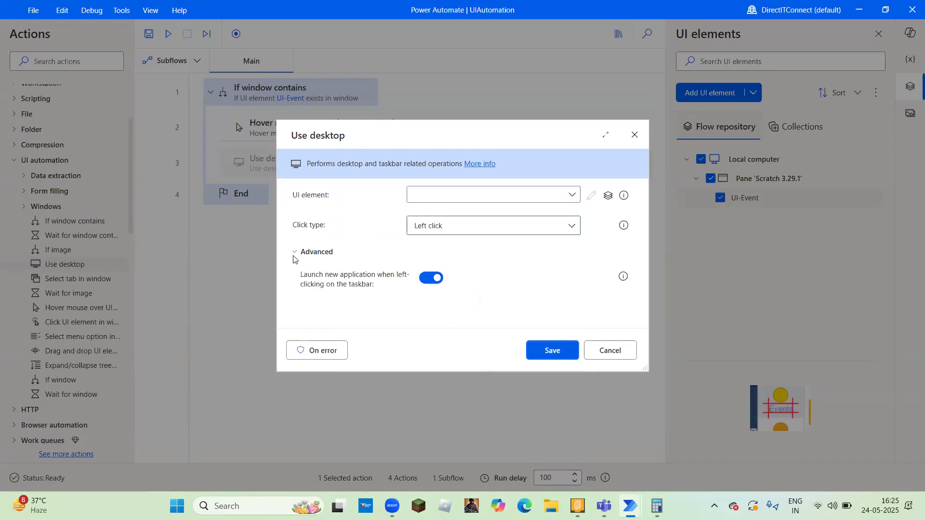
pyautogui.click(509, 200)
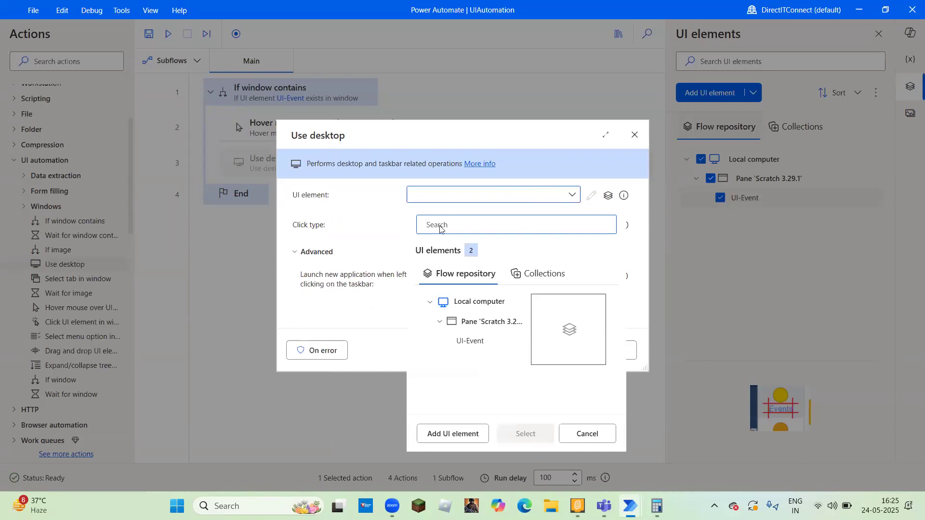
pyautogui.press('super+d')
pyautogui.press('super+d')
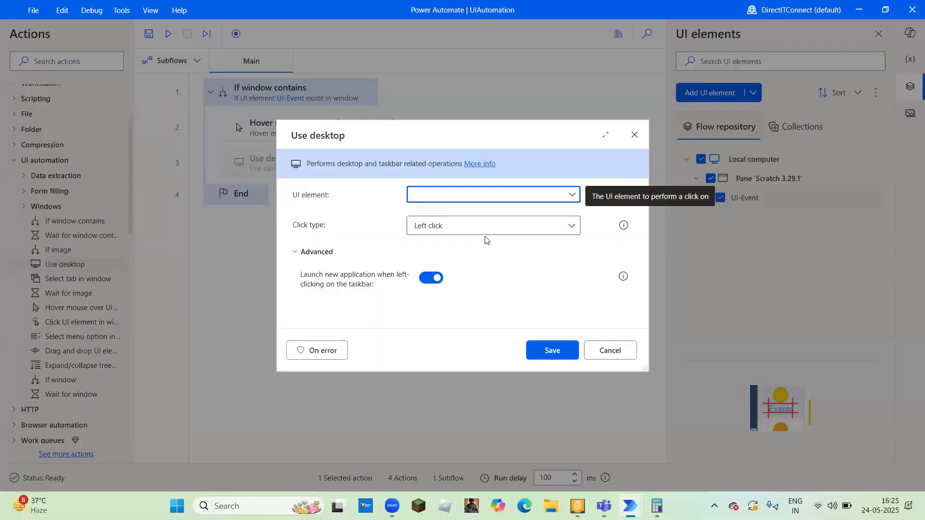
pyautogui.click(572, 195)
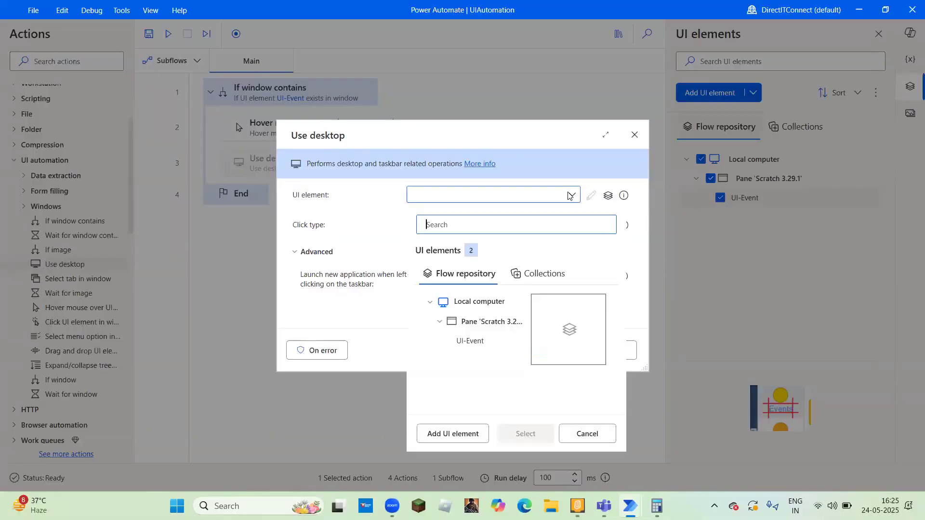
pyautogui.click(372, 317)
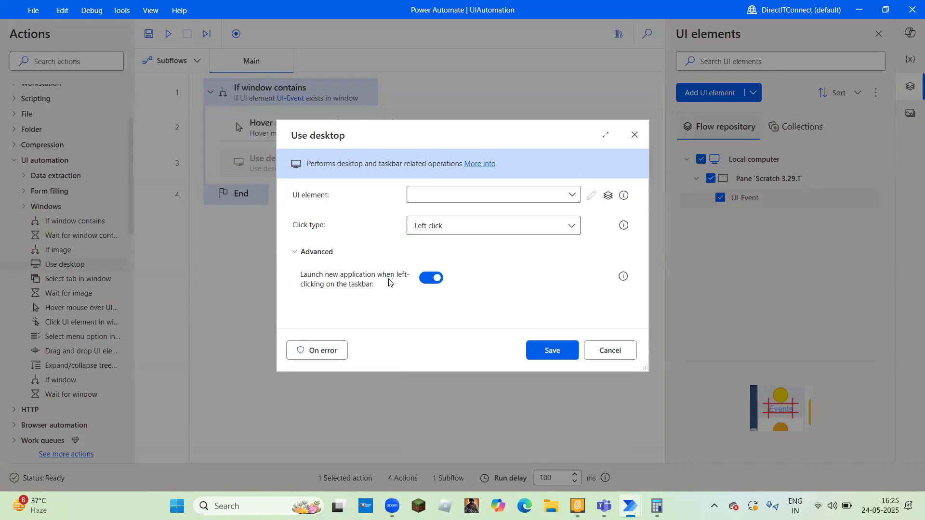
# - Try disabling the option to launch a new application when left-clicking on the taskbar, and enable it again
pyautogui.moveTo(422, 282)
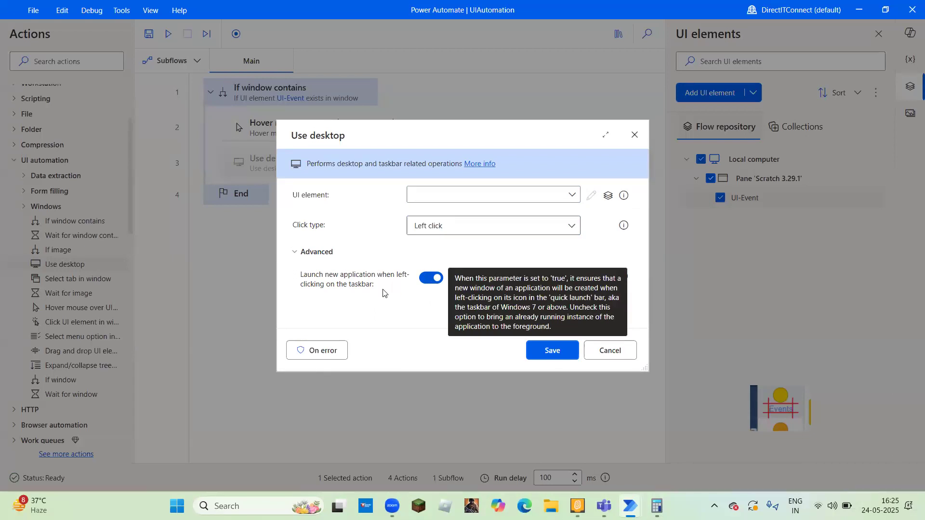
pyautogui.click(426, 279)
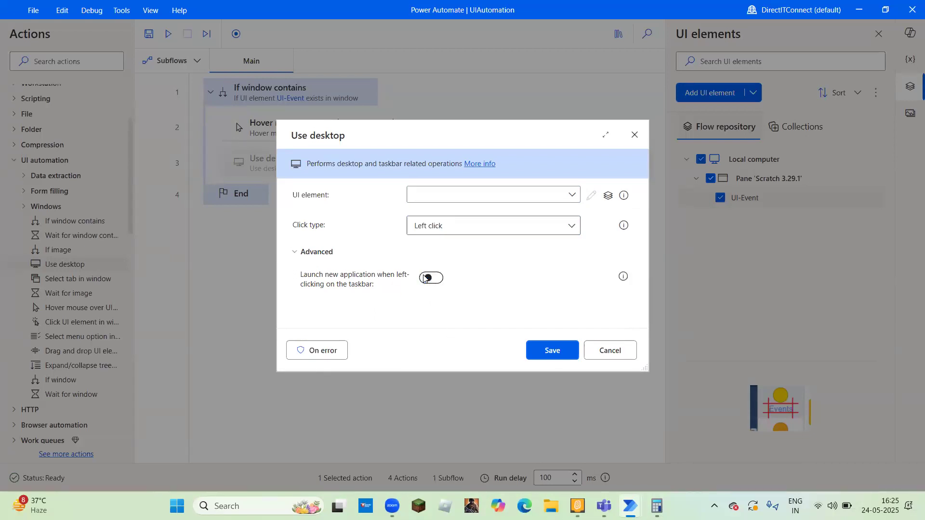
pyautogui.click(436, 279)
# - Examine the Windows Start menu, the selectable UI elements and the Run window as possible targets for Use desktop
pyautogui.click(176, 506)
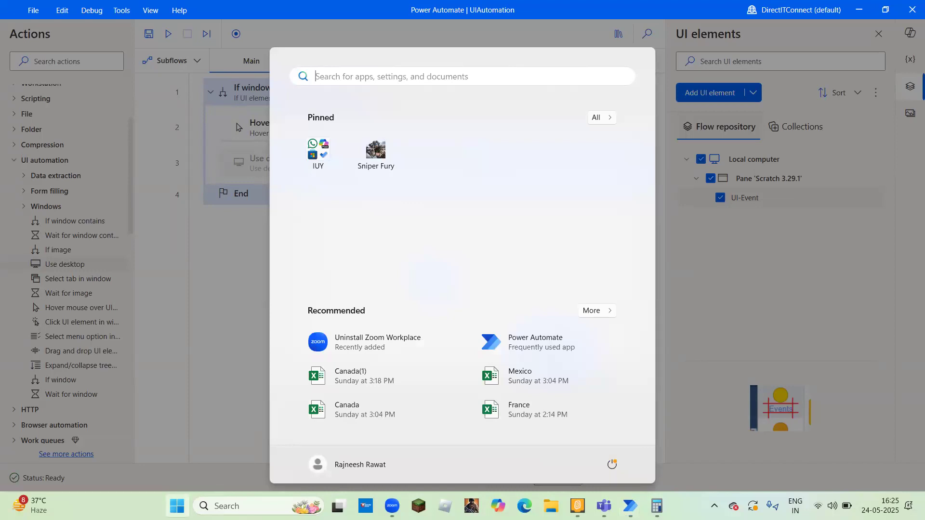
pyautogui.click(176, 506)
pyautogui.click(176, 506)
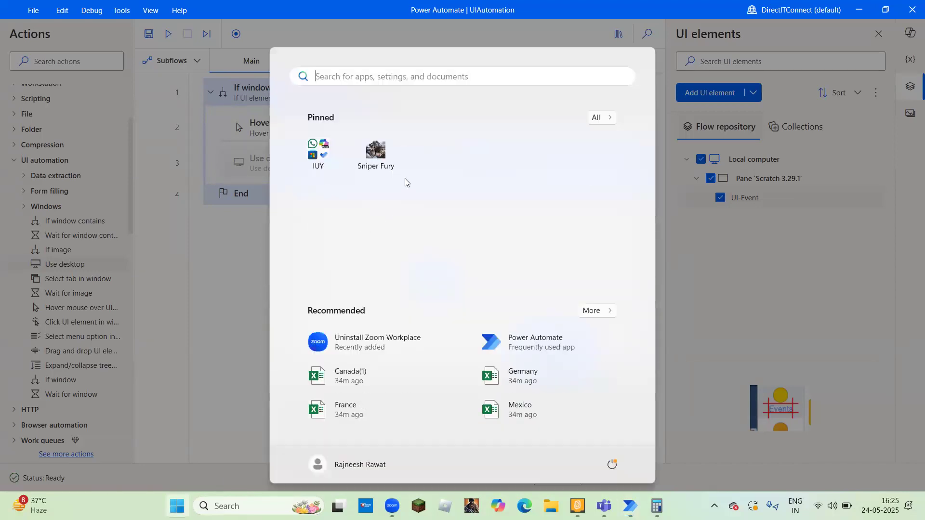
pyautogui.press('Escape')
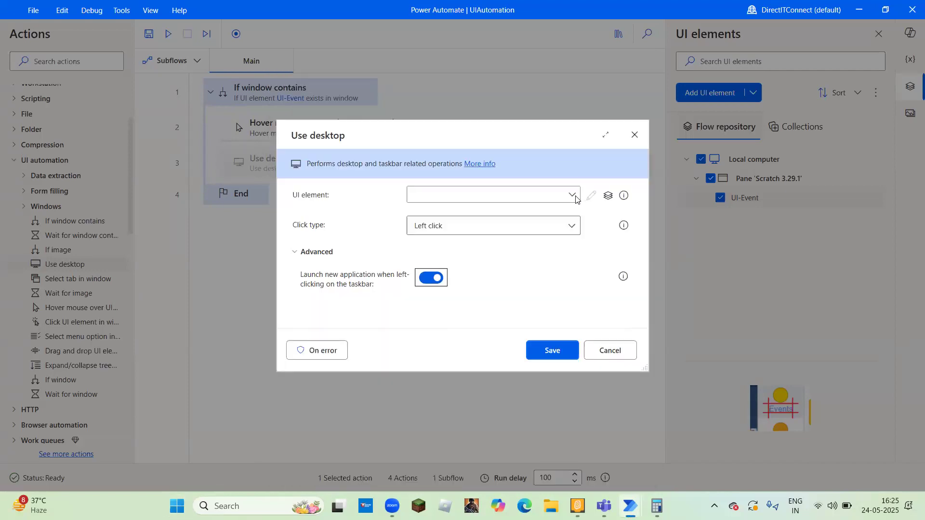
pyautogui.click(571, 194)
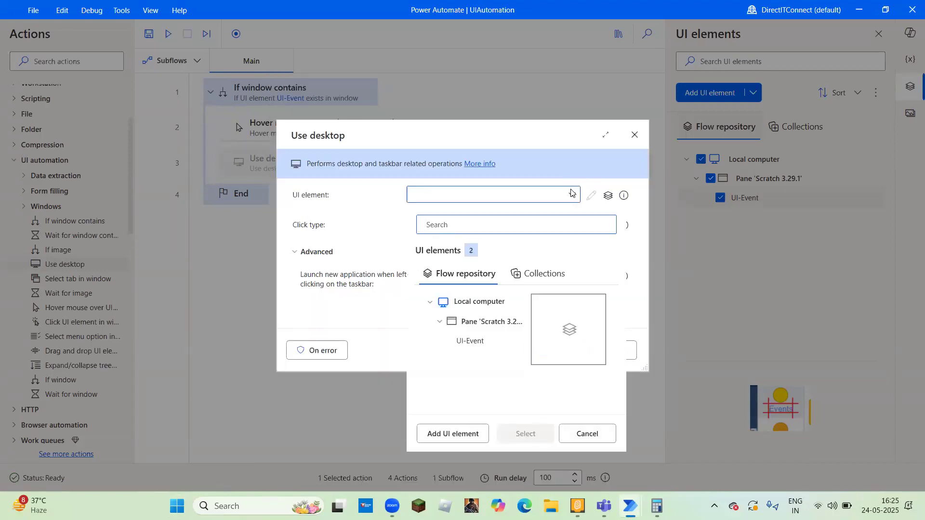
pyautogui.click(343, 312)
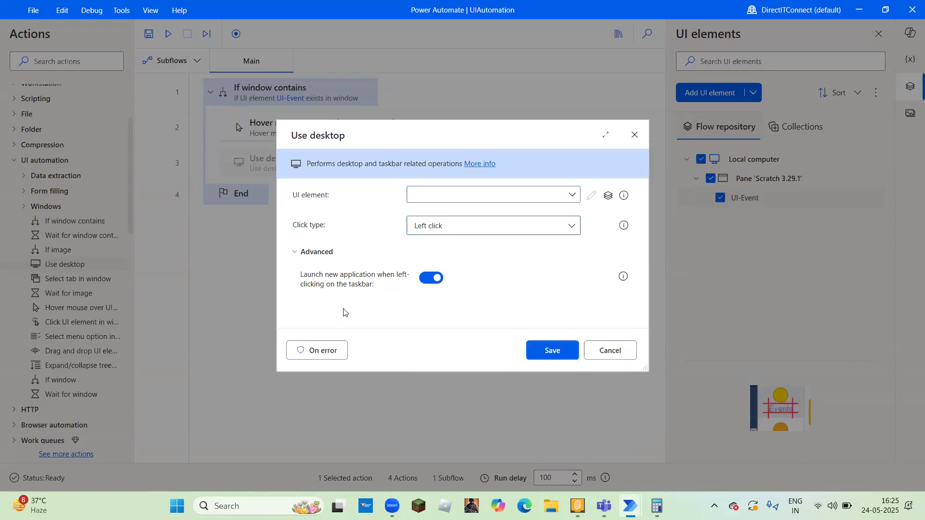
pyautogui.press('super+r')
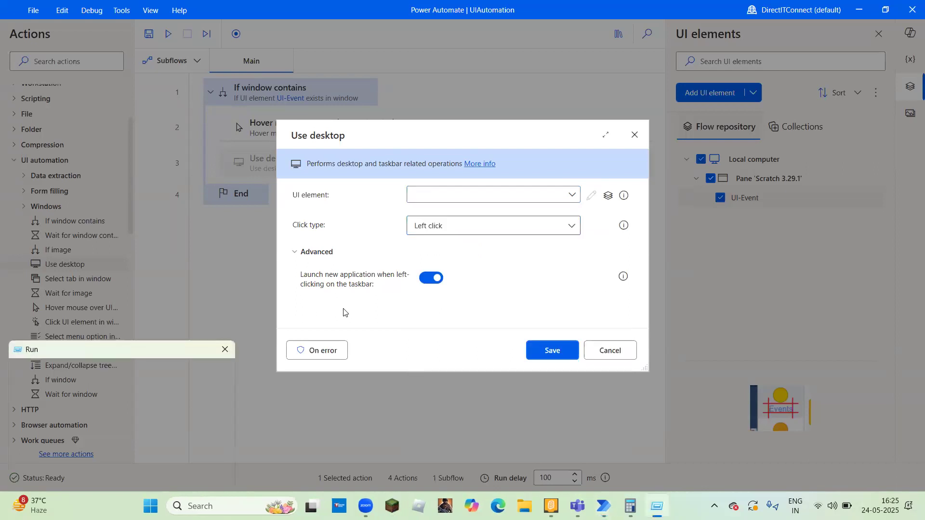
pyautogui.click(224, 350)
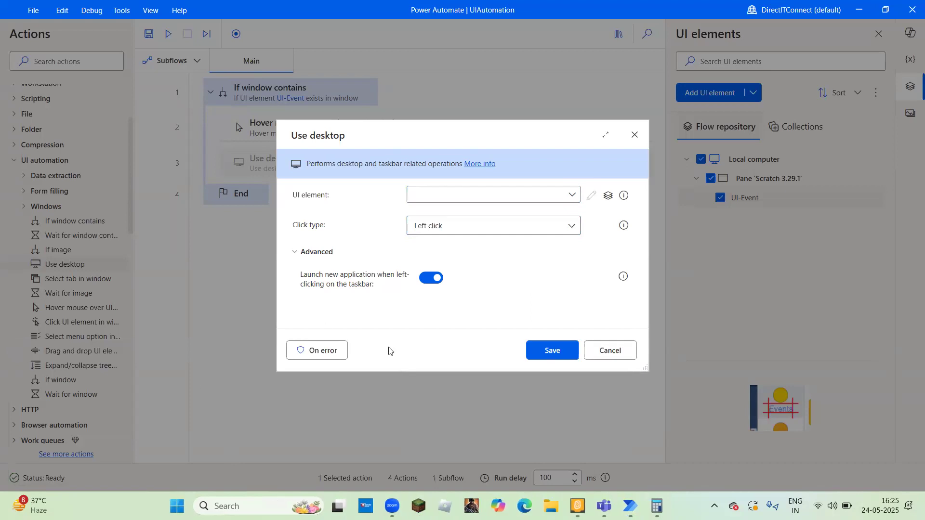
# - Capture the Start menu's Uninstall Zoom Workplace entry as a new UI element for the Use desktop action
pyautogui.click(570, 196)
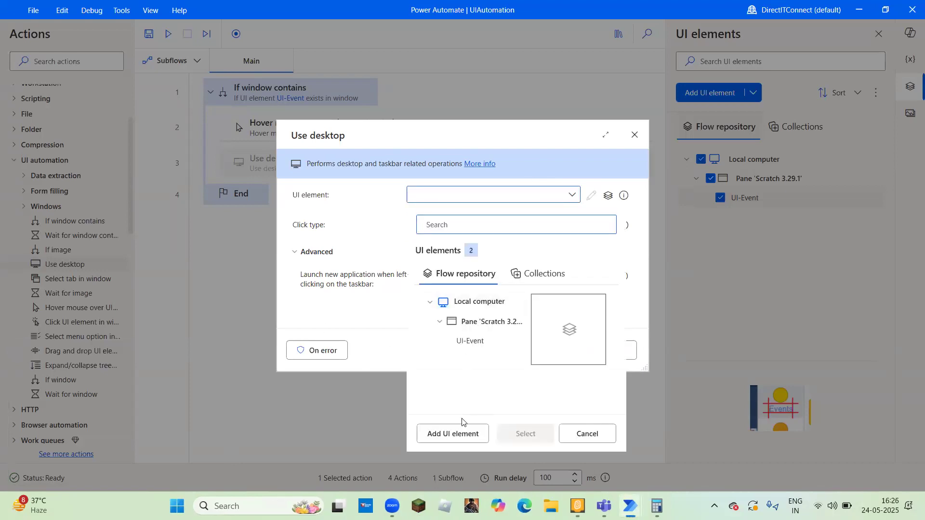
pyautogui.click(446, 442)
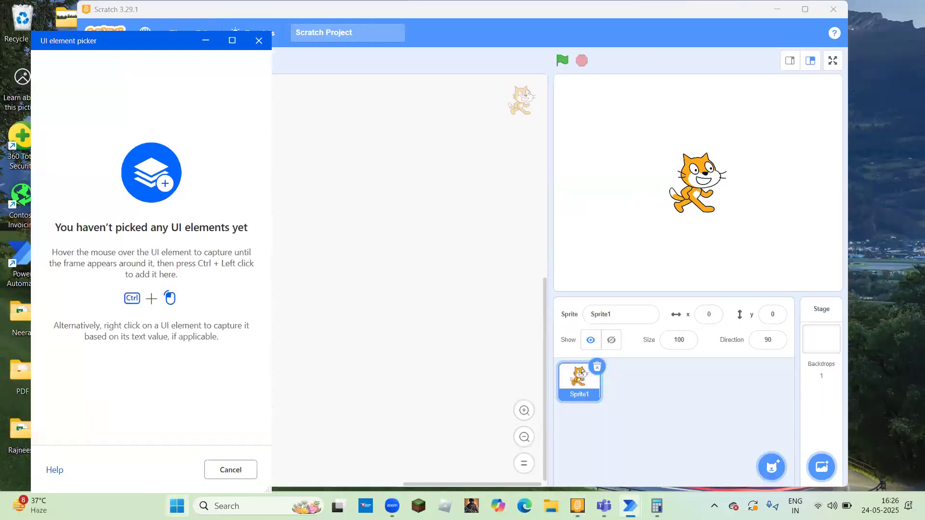
pyautogui.click(176, 506)
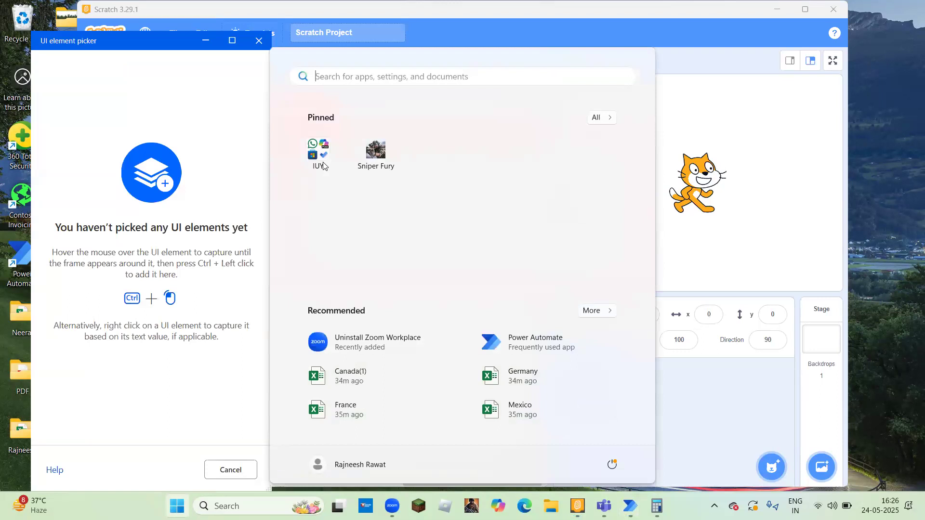
pyautogui.click(340, 340)
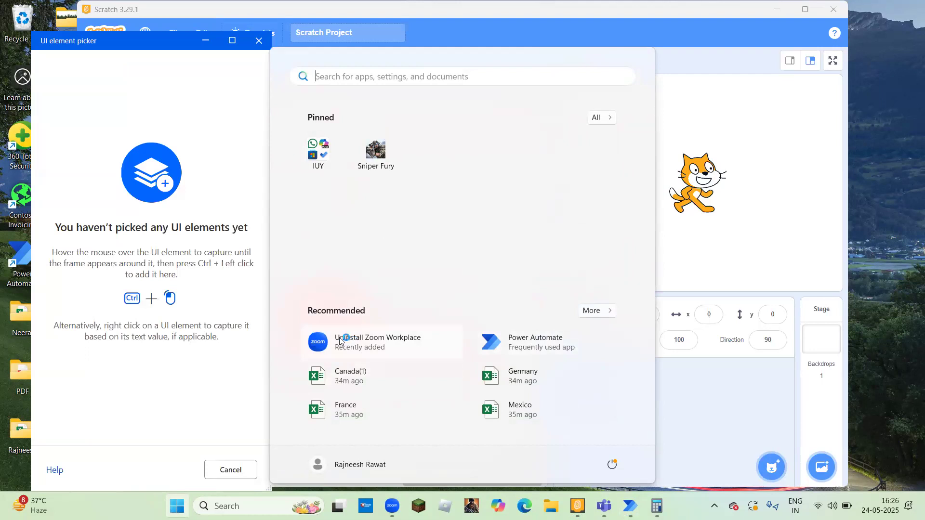
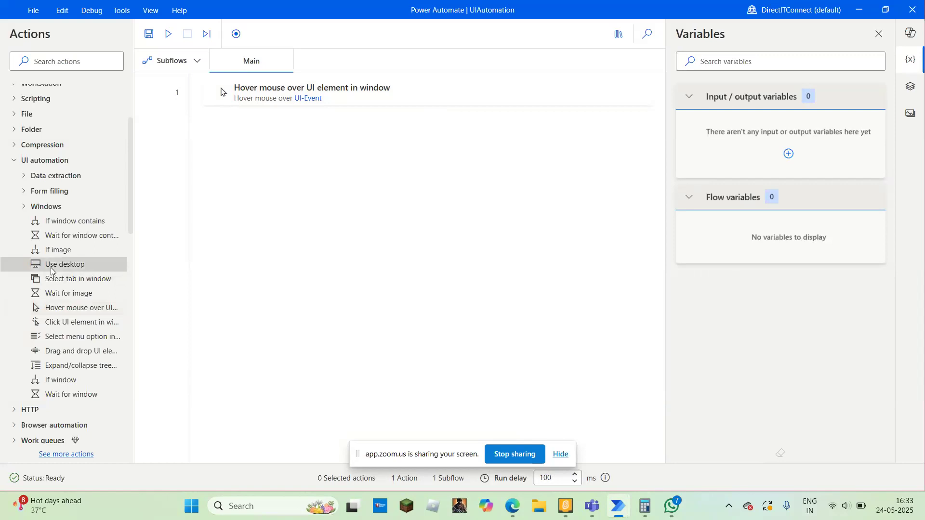
# - Review the UI elements offered for a new Use desktop action after the hover action, and discard the action
pyautogui.moveTo(199, 157); pyautogui.dragTo(201, 158)
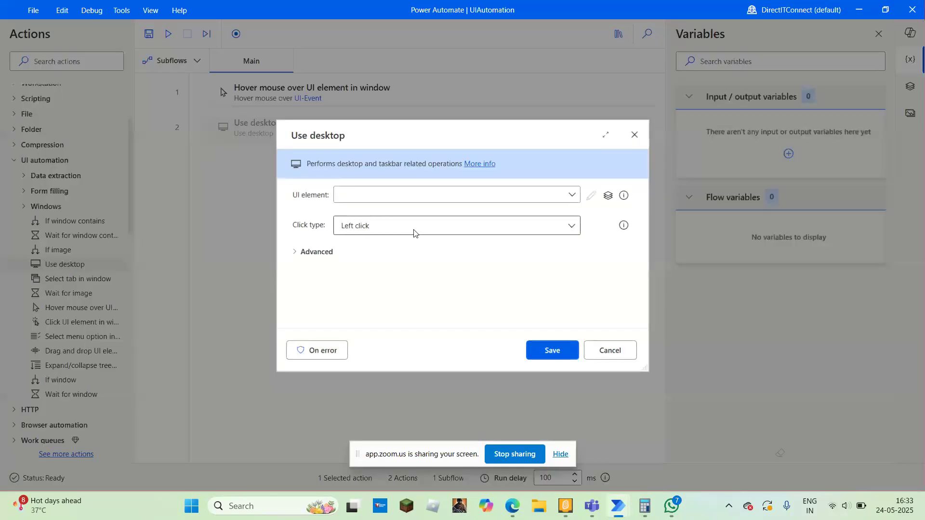
pyautogui.click(568, 195)
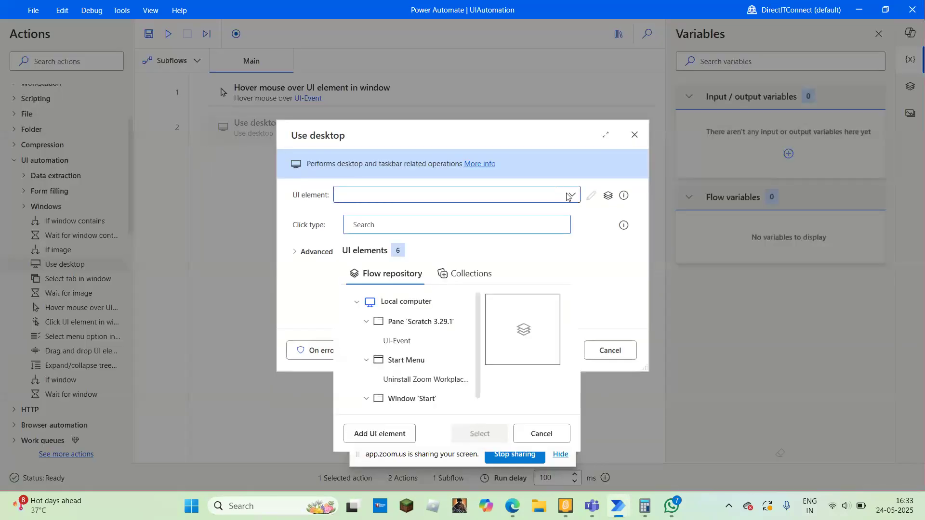
pyautogui.click(610, 350)
pyautogui.click(610, 350)
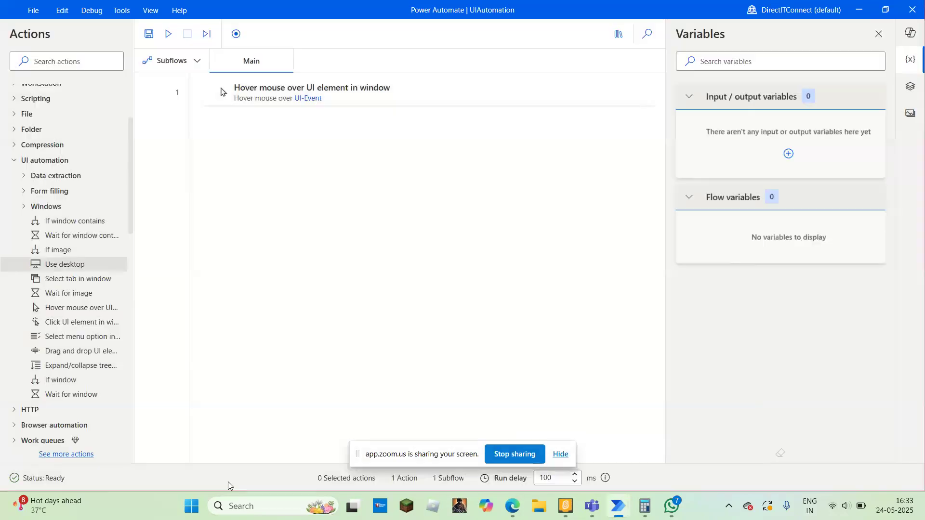
# - Look through the Start menu's pinned items and full app list, and return to the UIAutomation flow
pyautogui.click(191, 506)
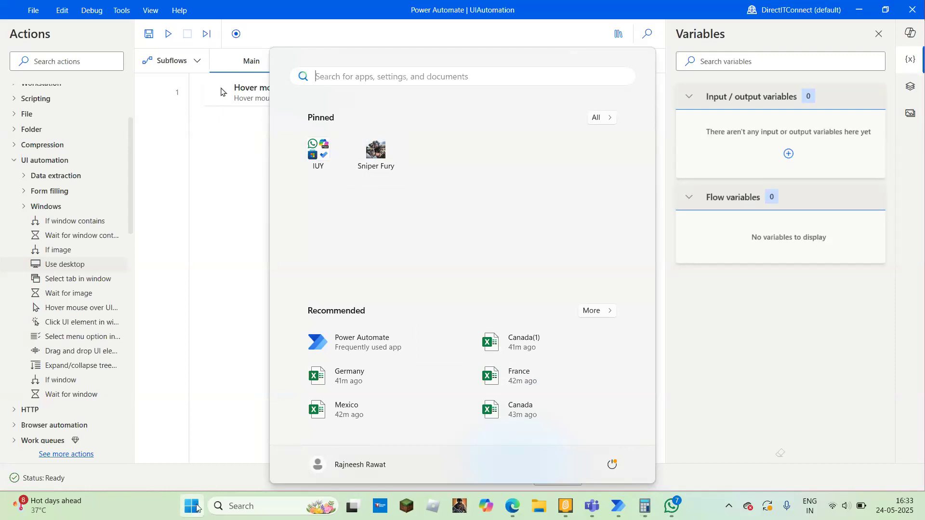
pyautogui.click(600, 122)
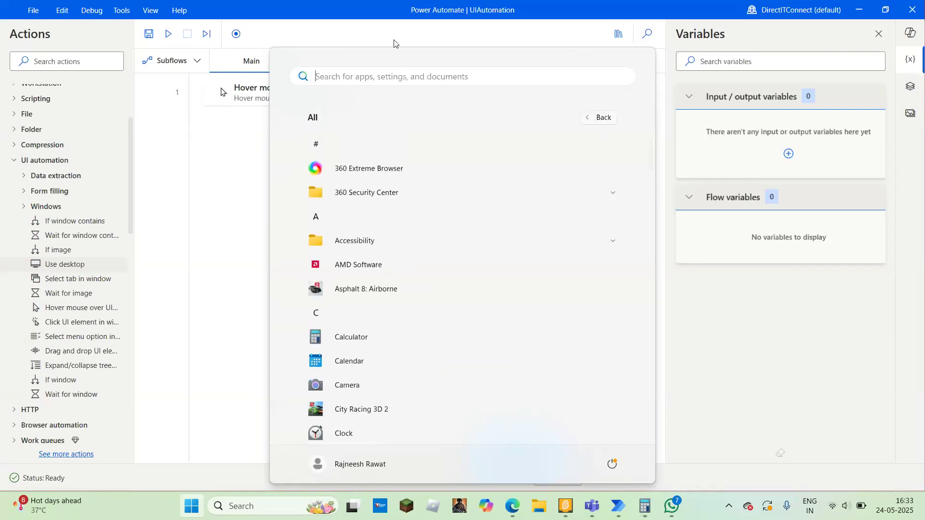
pyautogui.click(193, 506)
pyautogui.click(194, 506)
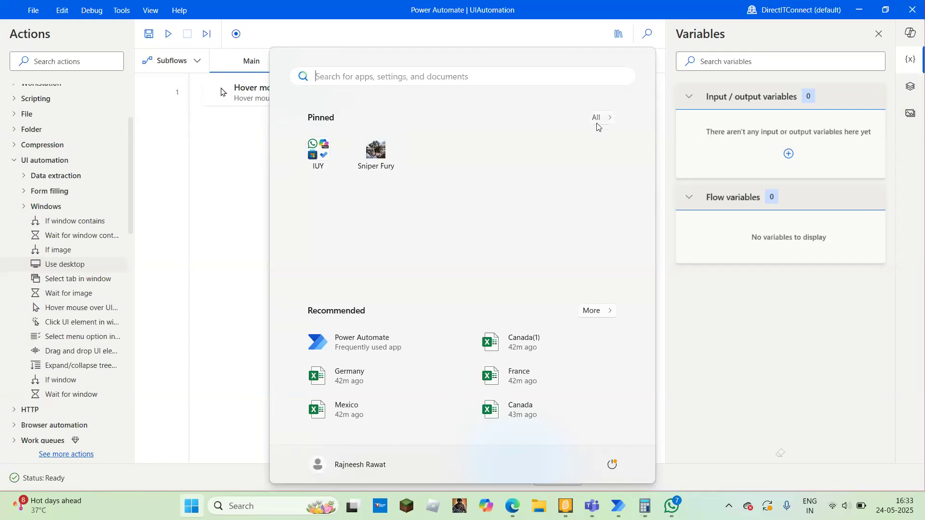
pyautogui.click(598, 125)
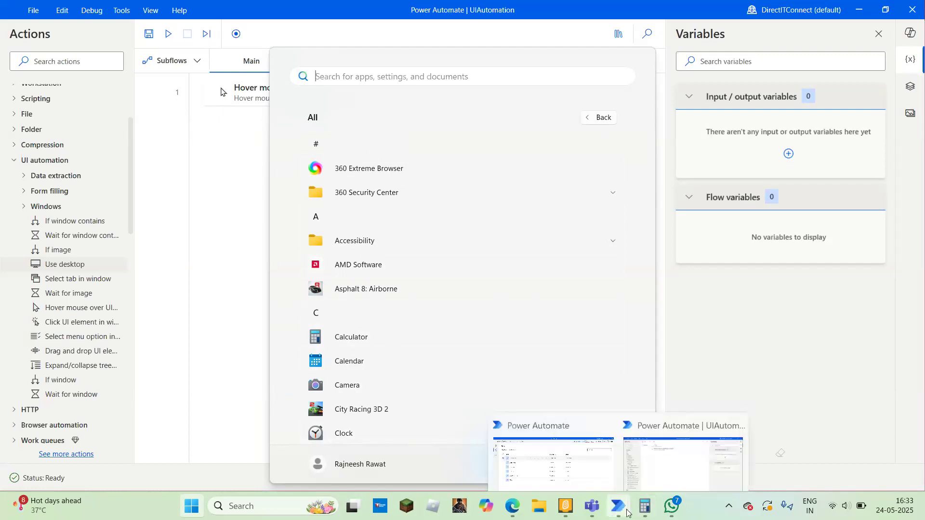
pyautogui.moveTo(626, 512)
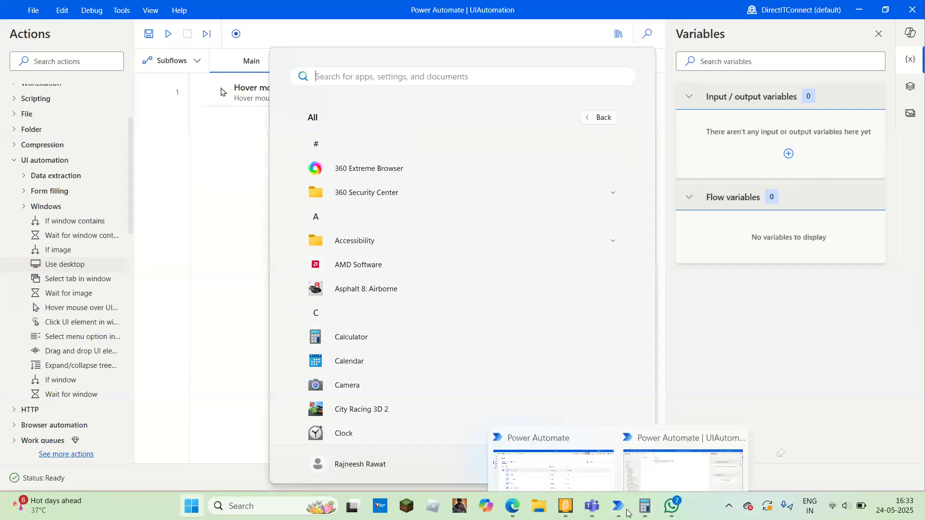
pyautogui.click(669, 449)
# - Start capturing a new flow UI element, look through the Start menu's pinned items and full app list, and cancel the capture
pyautogui.click(911, 89)
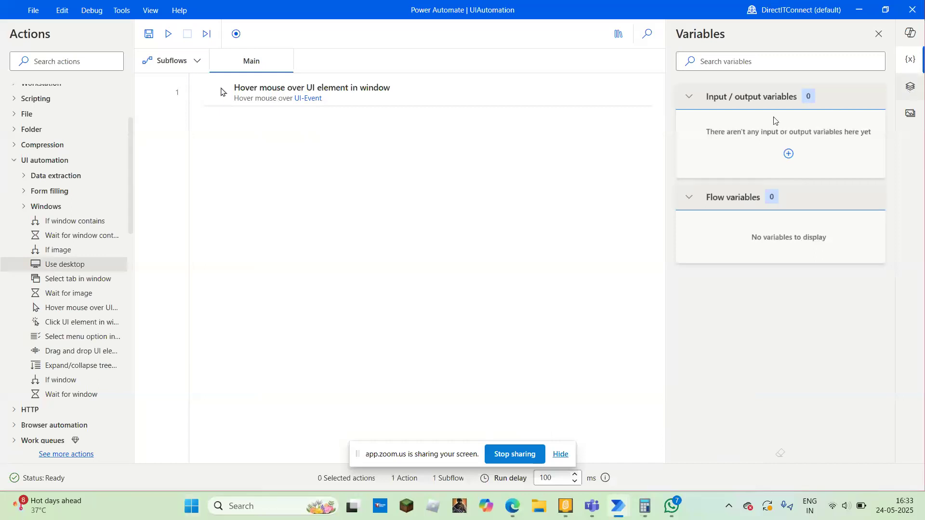
pyautogui.click(710, 98)
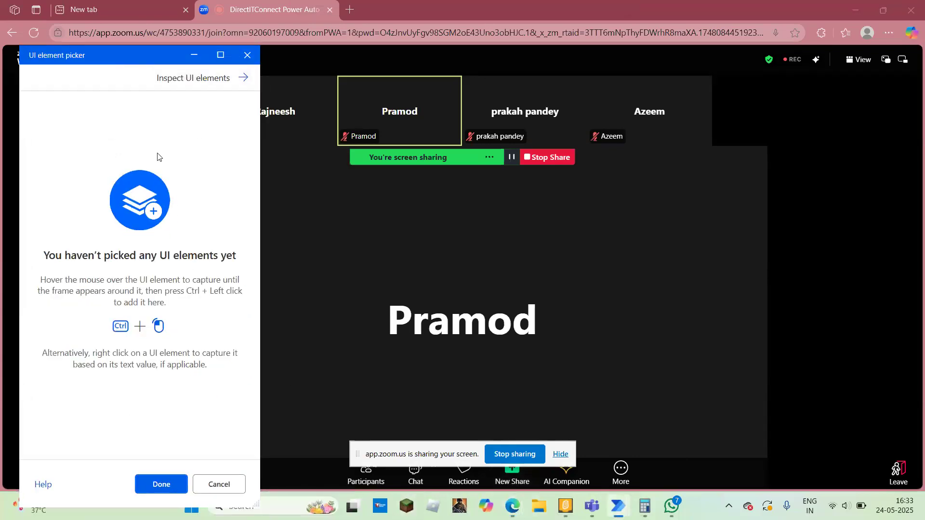
pyautogui.moveTo(102, 57); pyautogui.dragTo(553, 80)
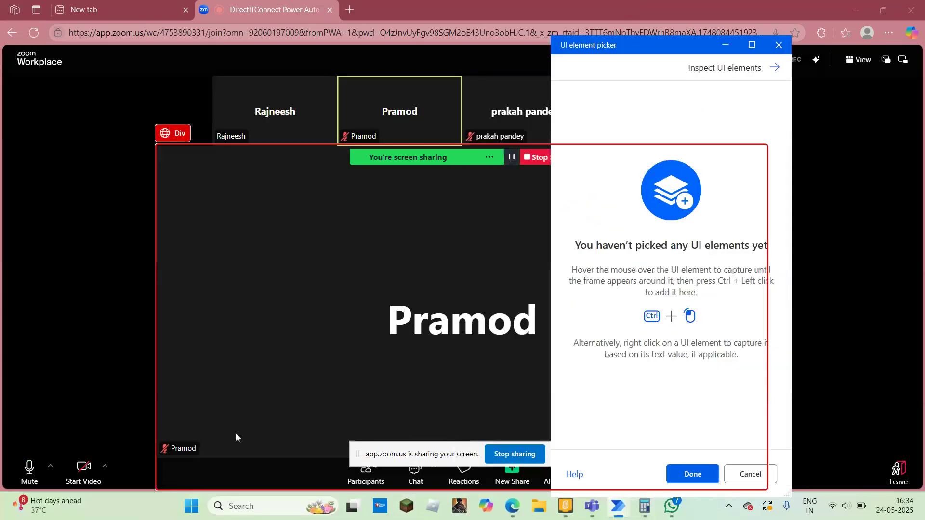
pyautogui.click(193, 506)
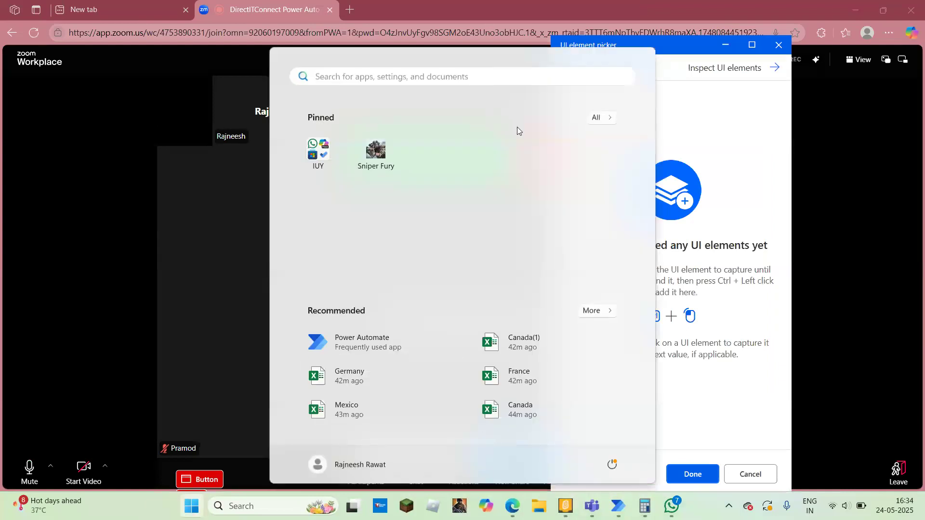
pyautogui.click(600, 123)
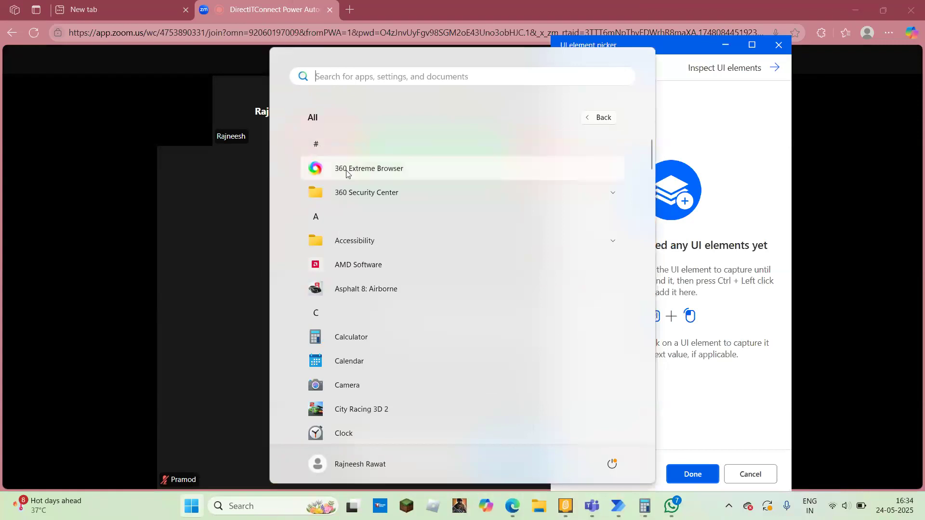
pyautogui.click(602, 119)
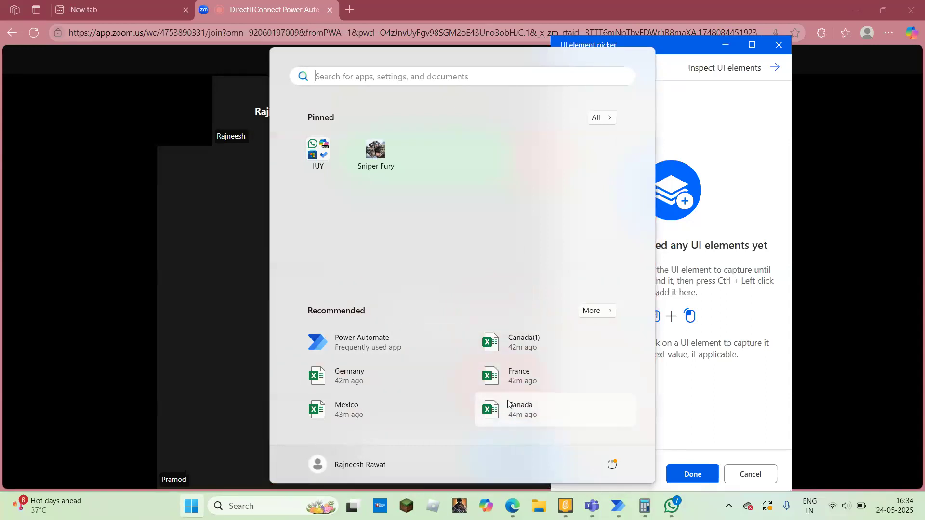
pyautogui.click(759, 474)
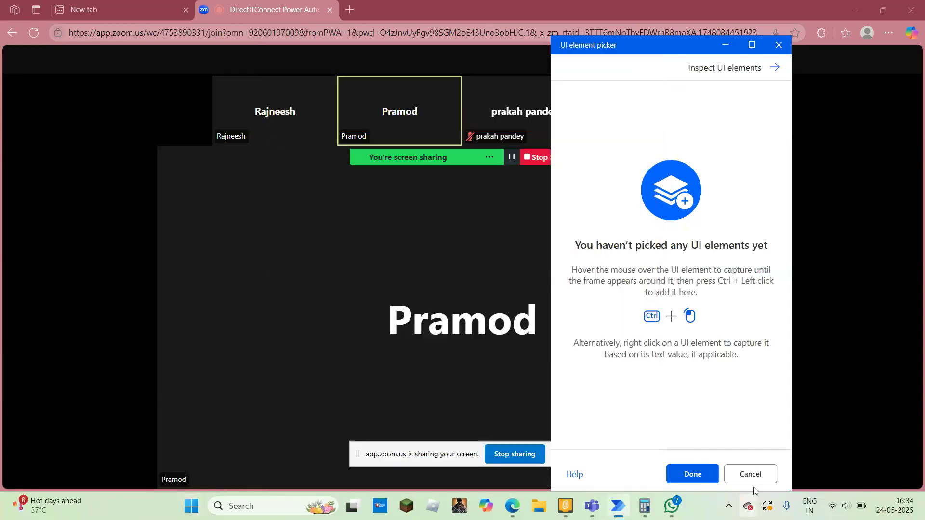
pyautogui.click(759, 480)
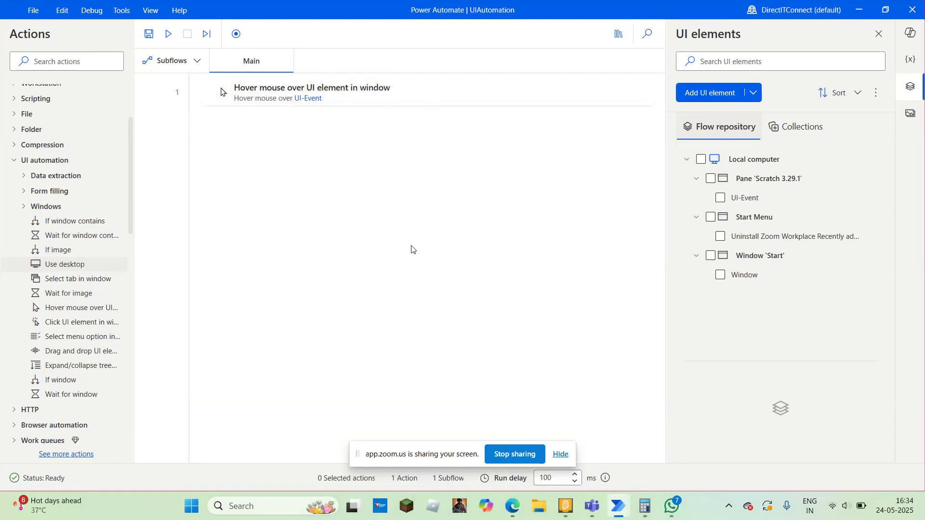
# - Review the Click UI element in window and Select menu option in window actions, with Scratch and Calculator as possible targets, and discard both
pyautogui.click(566, 511)
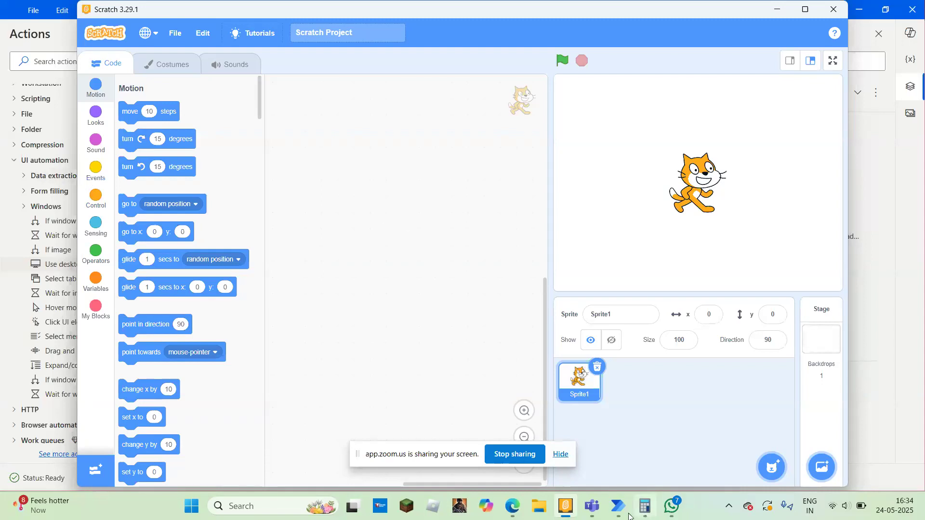
pyautogui.moveTo(620, 509)
pyautogui.click(665, 442)
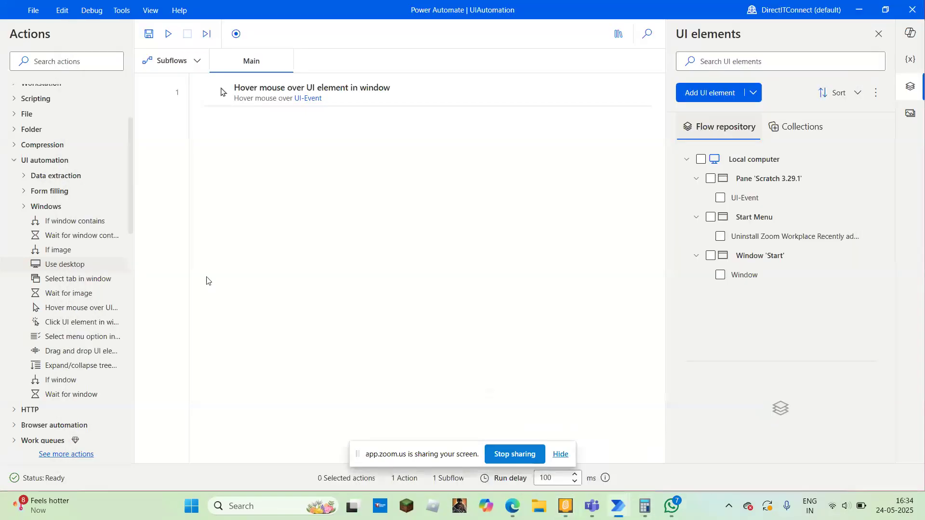
pyautogui.doubleClick(76, 323)
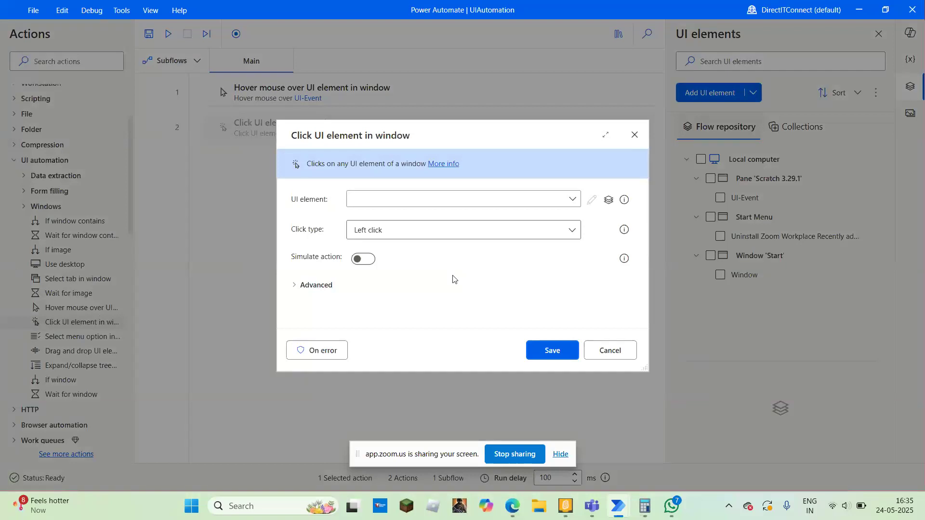
pyautogui.click(574, 200)
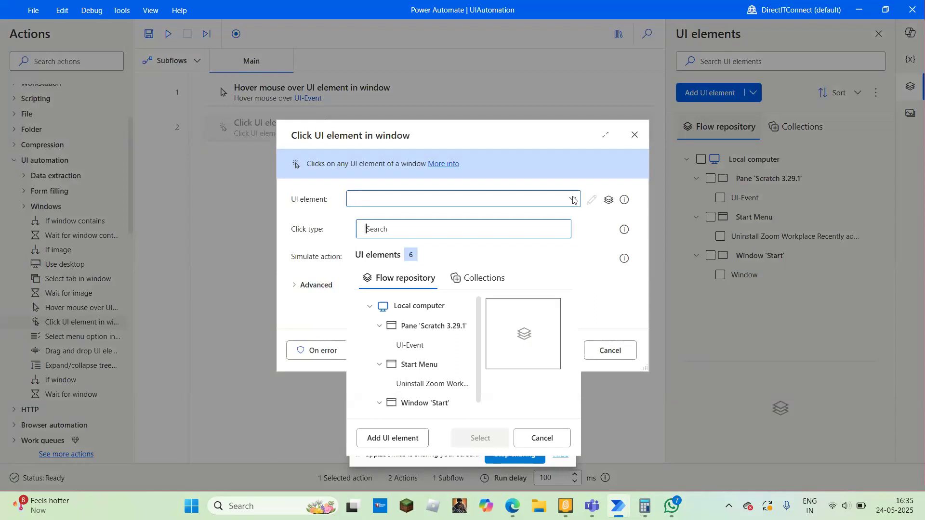
pyautogui.click(645, 506)
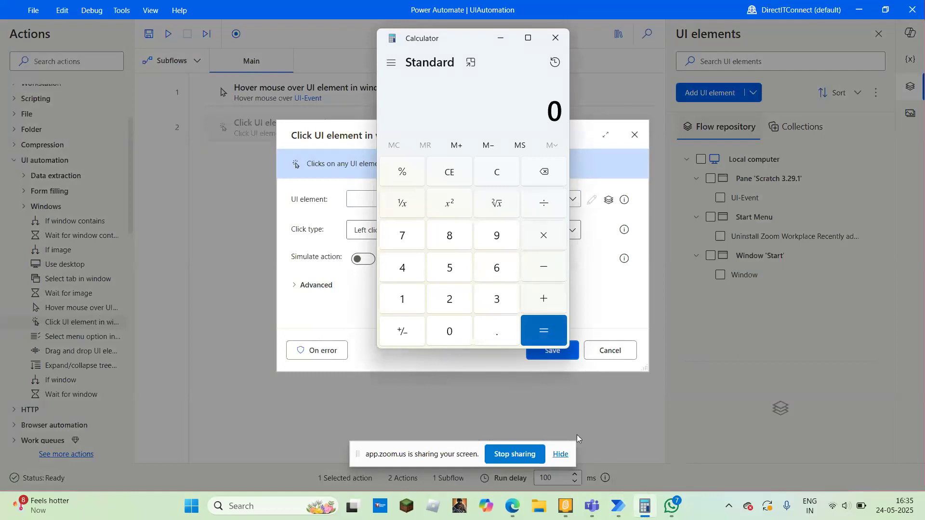
pyautogui.click(568, 511)
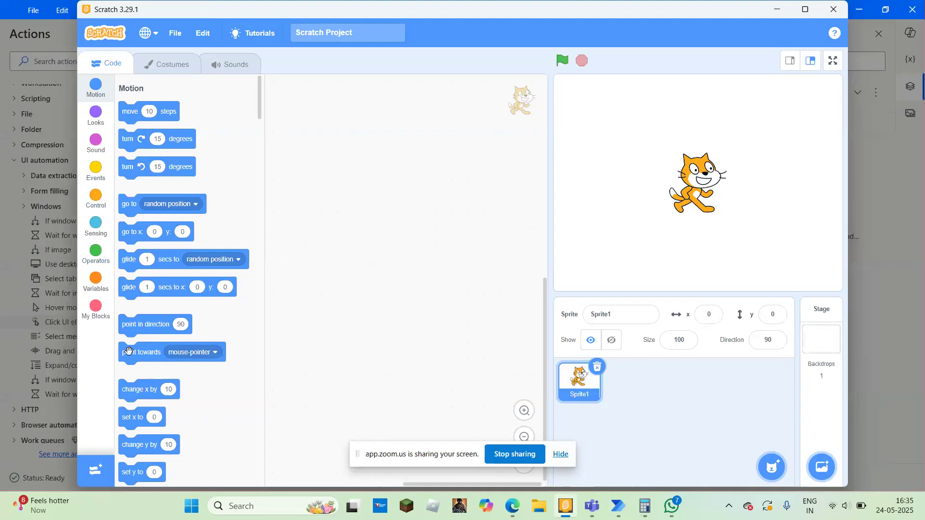
pyautogui.click(779, 12)
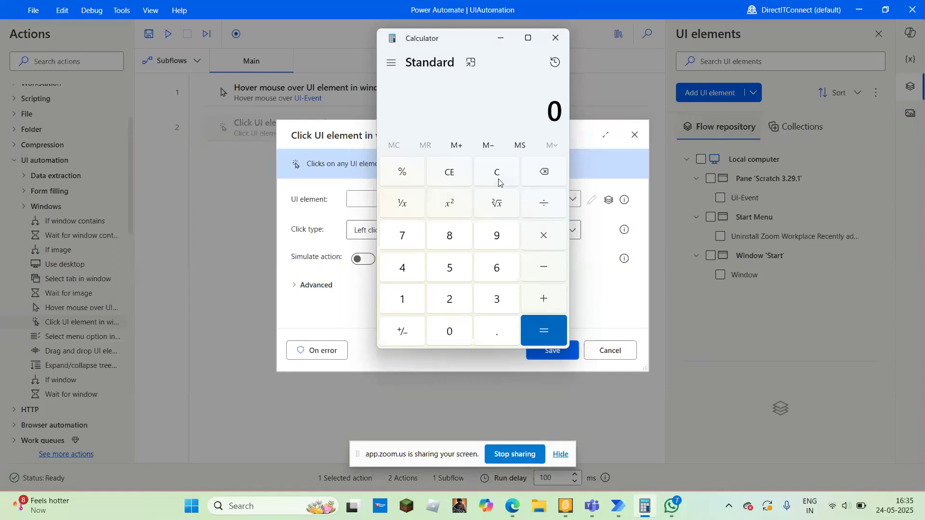
pyautogui.click(500, 39)
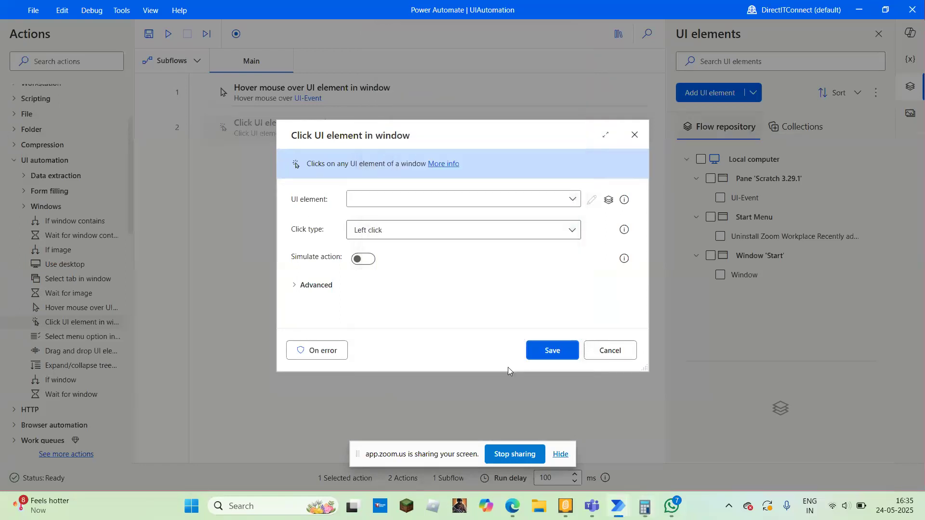
pyautogui.click(608, 351)
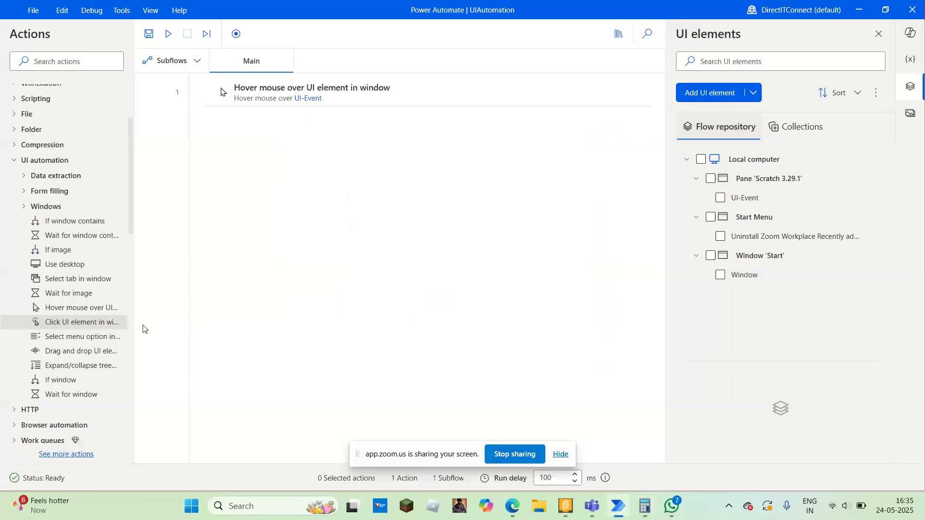
pyautogui.doubleClick(80, 340)
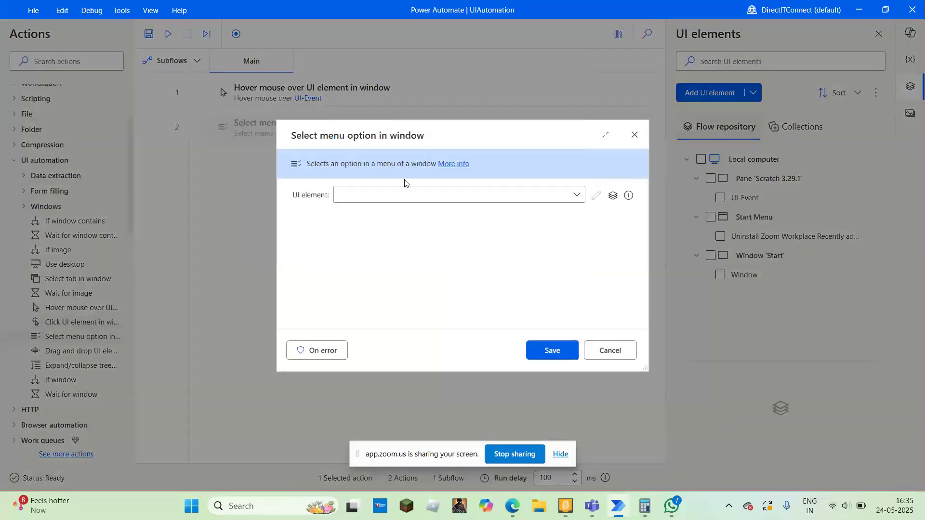
pyautogui.click(609, 351)
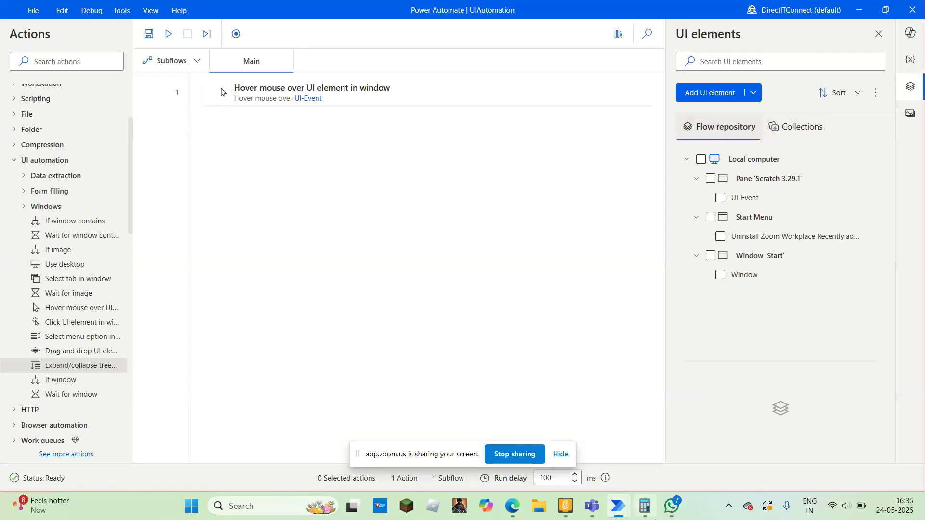
# - Start an If window action after the hover action and have it get the window by title and/or class
pyautogui.doubleClick(73, 380)
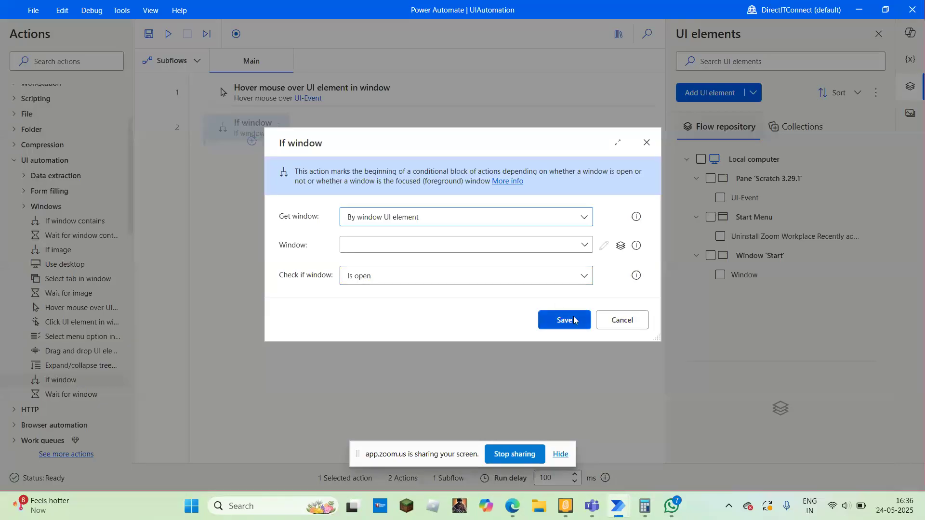
pyautogui.click(562, 219)
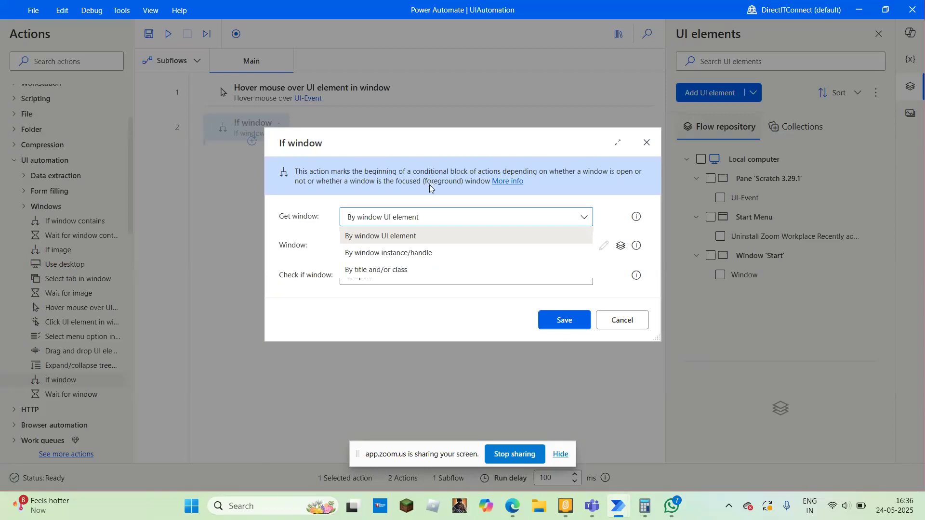
pyautogui.click(435, 254)
pyautogui.click(412, 220)
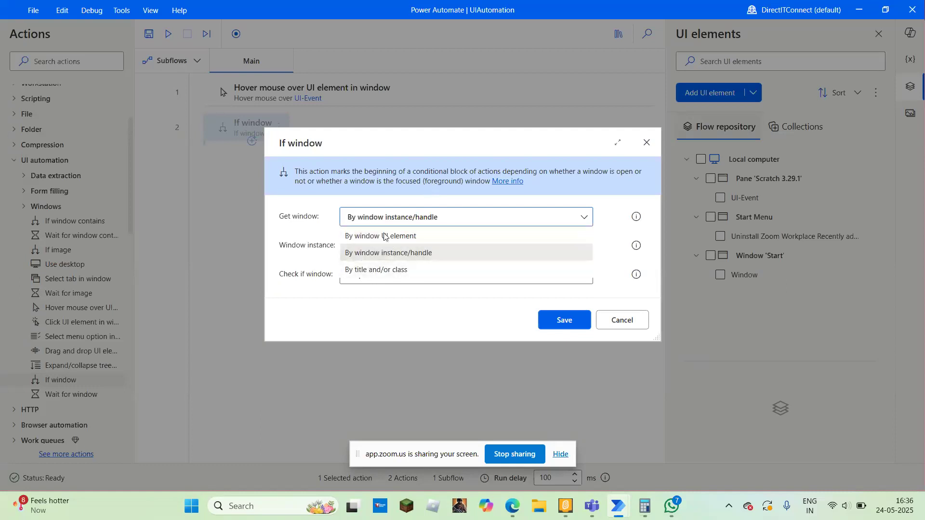
pyautogui.click(378, 271)
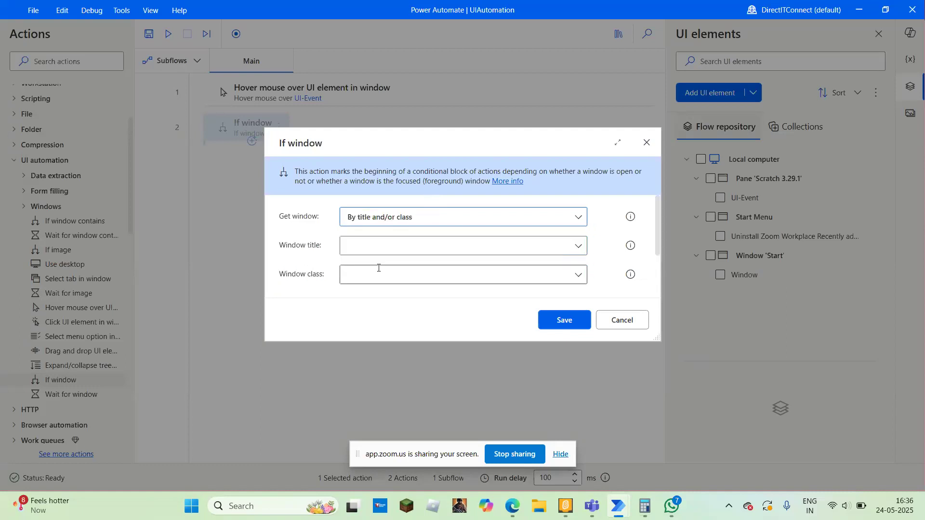
pyautogui.moveTo(658, 232)
pyautogui.mouseDown()
pyautogui.moveTo(664, 244)
pyautogui.moveTo(668, 228)
pyautogui.moveTo(667, 262)
pyautogui.moveTo(669, 235)
pyautogui.mouseUp()
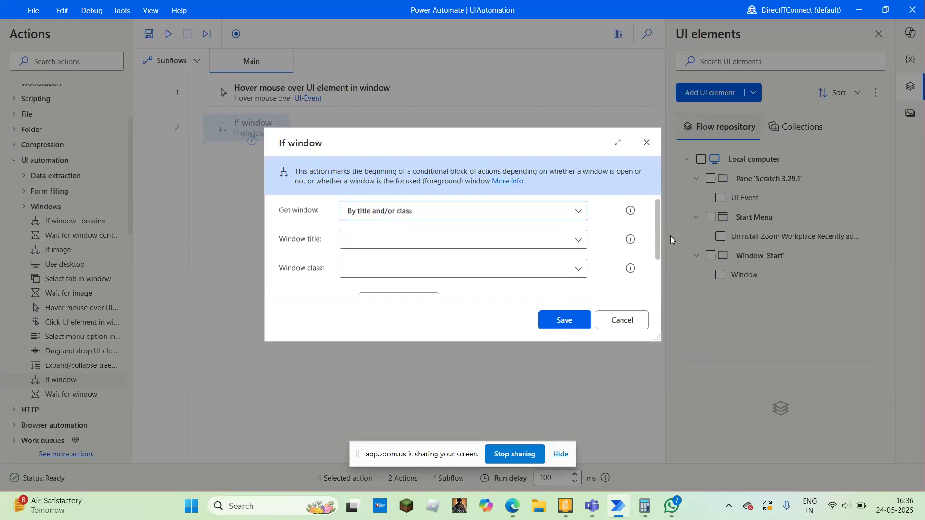
# - Choose Scratch 3.29.1 as the If window action's window title and look through the available window classes
pyautogui.click(578, 241)
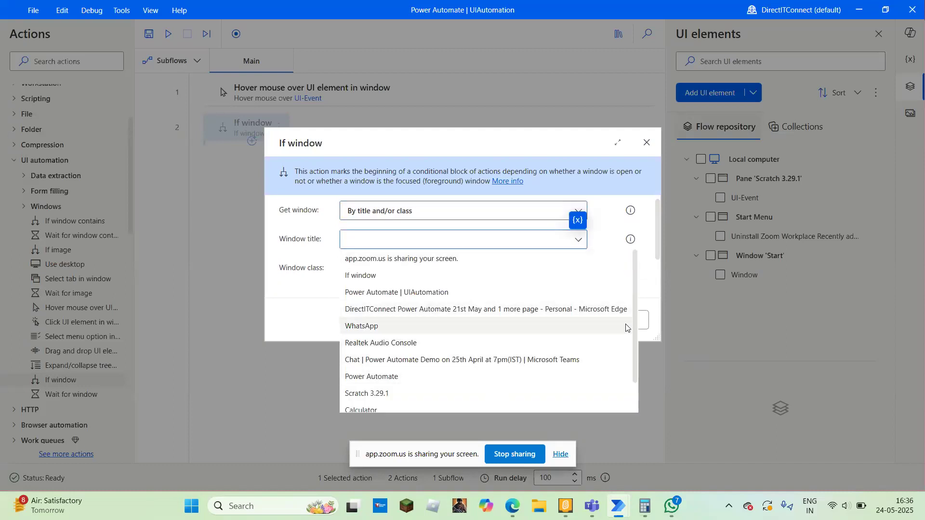
pyautogui.moveTo(636, 326); pyautogui.dragTo(643, 370)
pyautogui.click(375, 360)
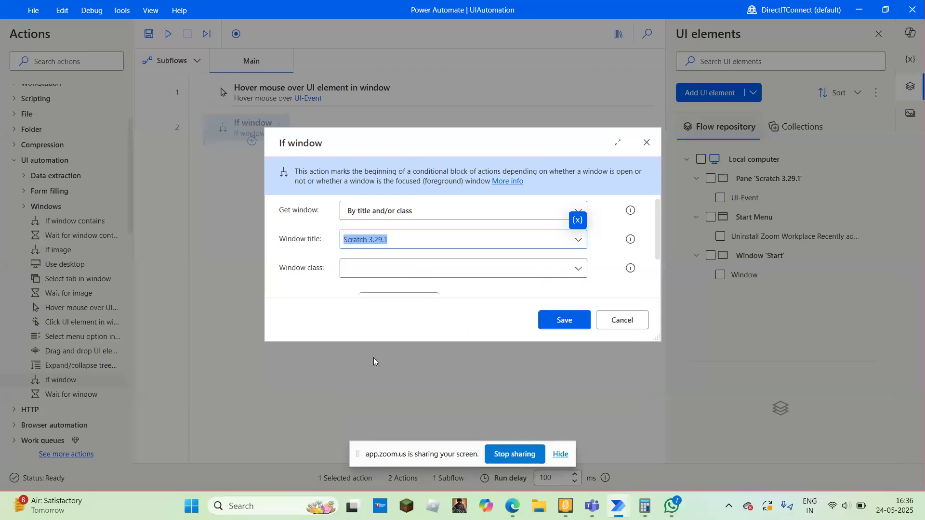
pyautogui.click(579, 270)
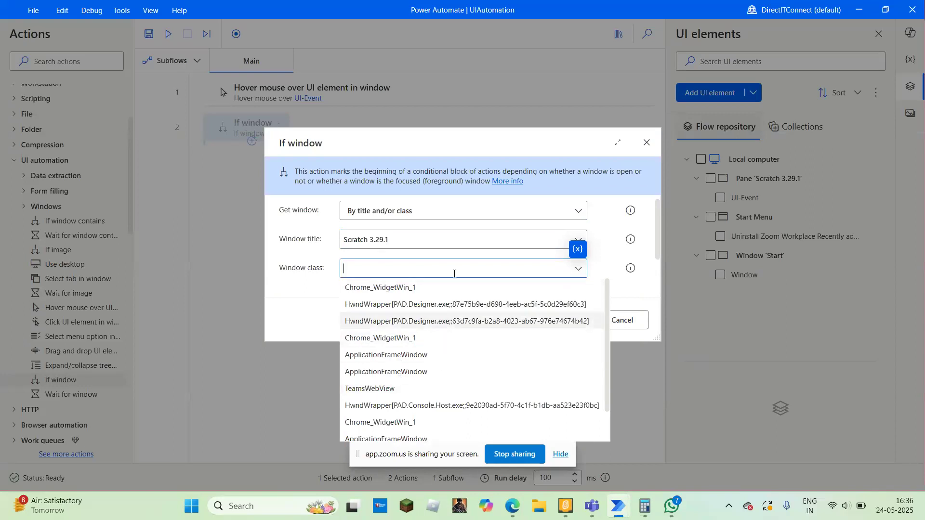
pyautogui.moveTo(606, 351); pyautogui.dragTo(615, 267)
pyautogui.click(606, 230)
# - Bring up Scratch 3 and pick its window for the If window condition, filling in the window class Chrome_WidgetWin_1
pyautogui.moveTo(658, 234); pyautogui.dragTo(667, 284)
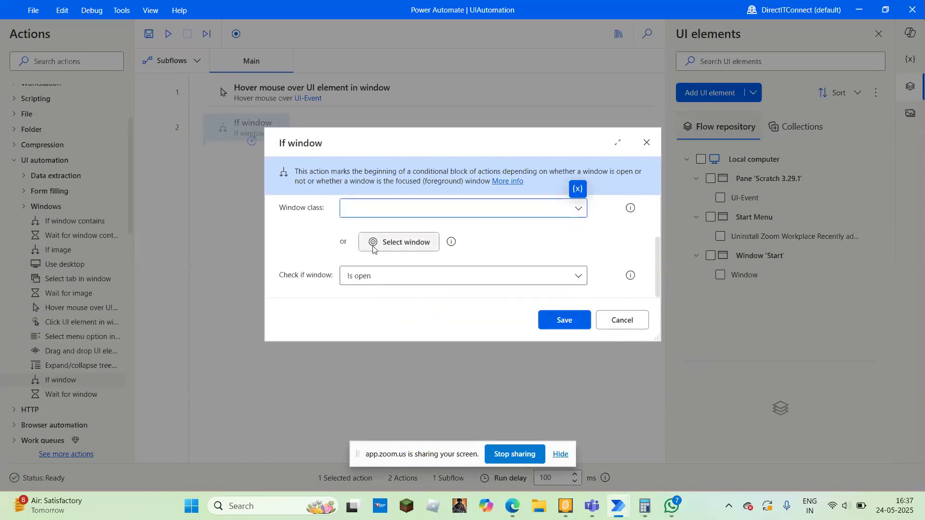
pyautogui.click(406, 243)
pyautogui.click(269, 508)
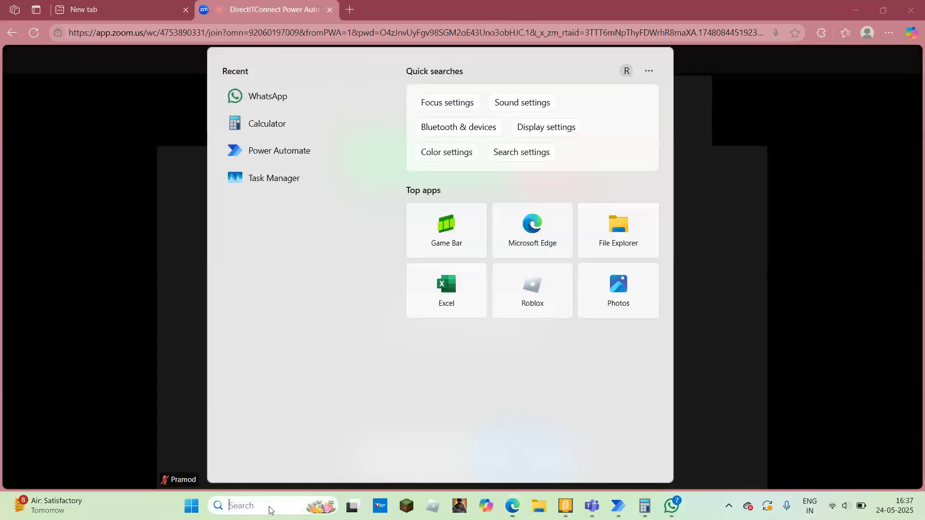
pyautogui.write('scr')
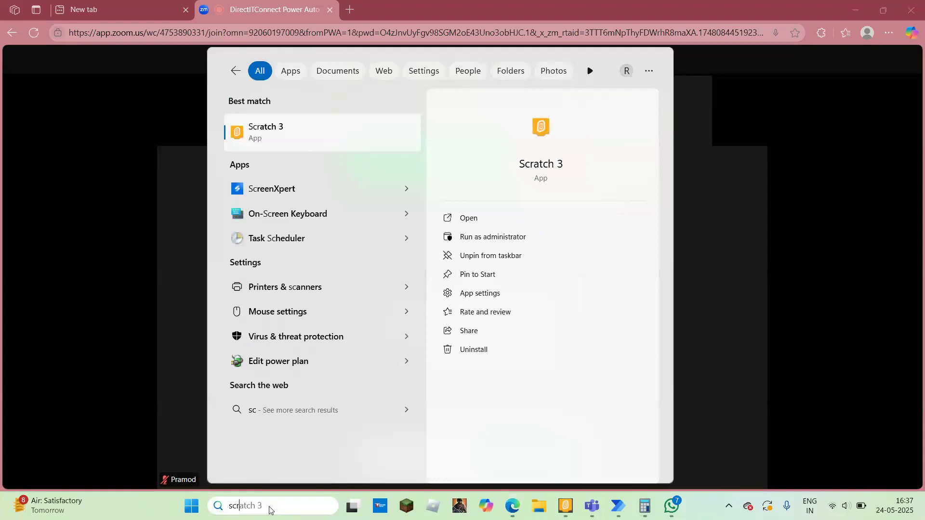
pyautogui.click(471, 218)
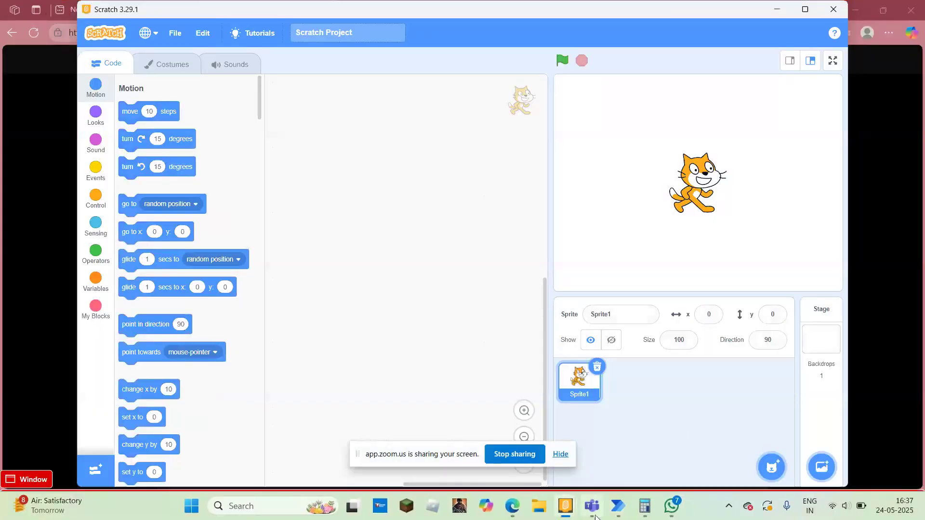
pyautogui.moveTo(618, 506)
pyautogui.click(670, 429)
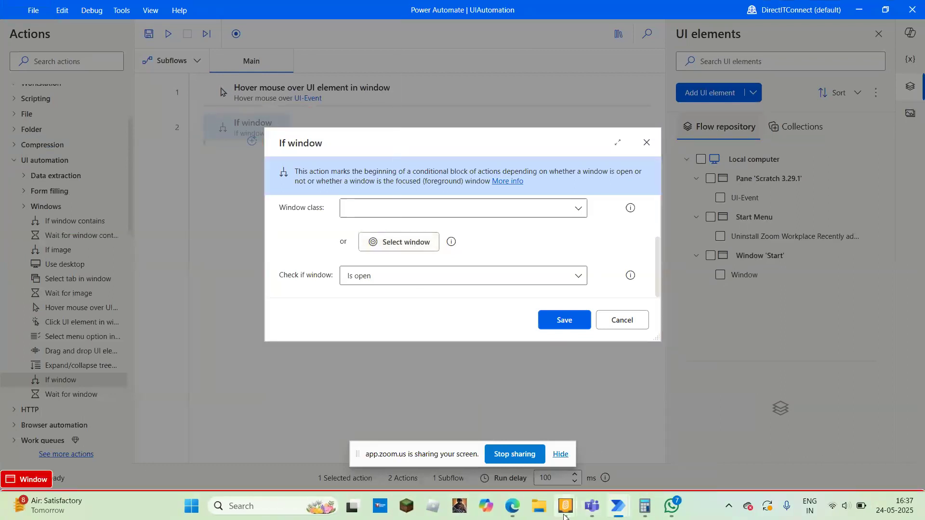
pyautogui.moveTo(565, 506)
pyautogui.click(601, 459)
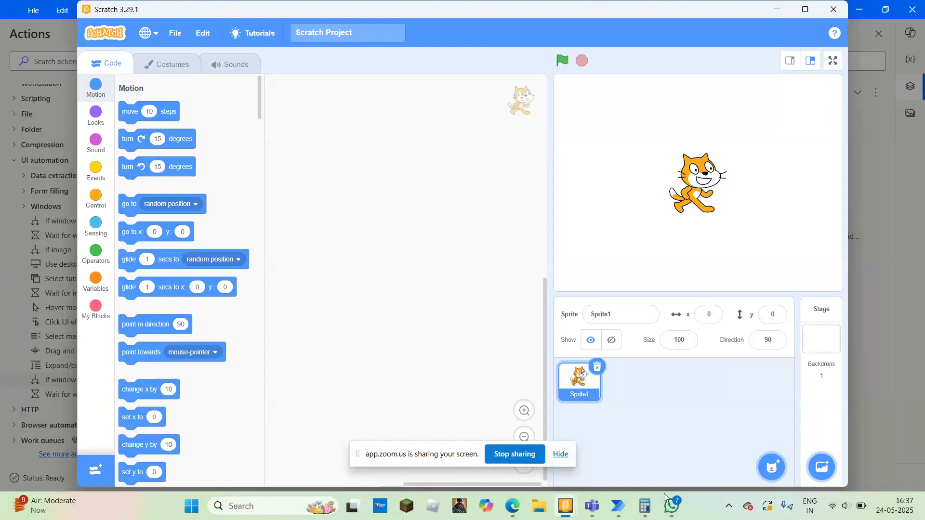
pyautogui.moveTo(619, 510)
pyautogui.click(675, 432)
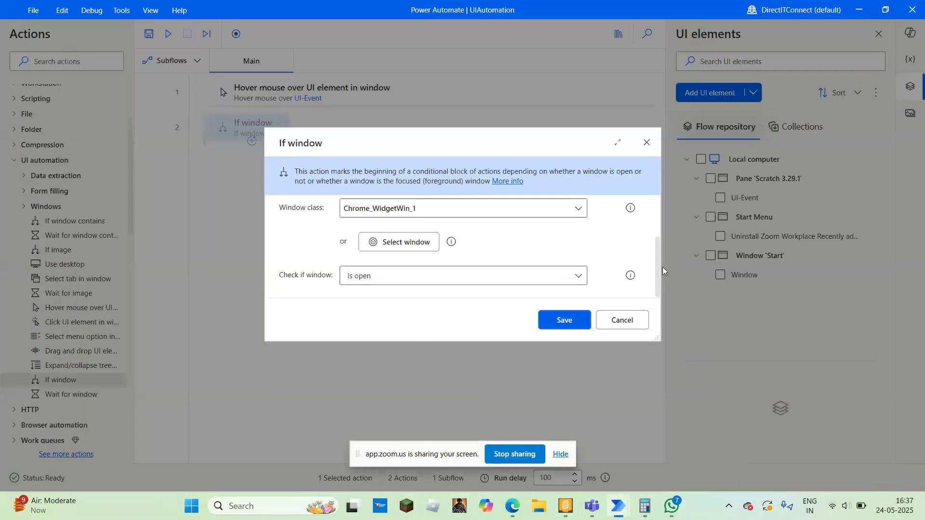
pyautogui.moveTo(658, 267); pyautogui.dragTo(657, 245)
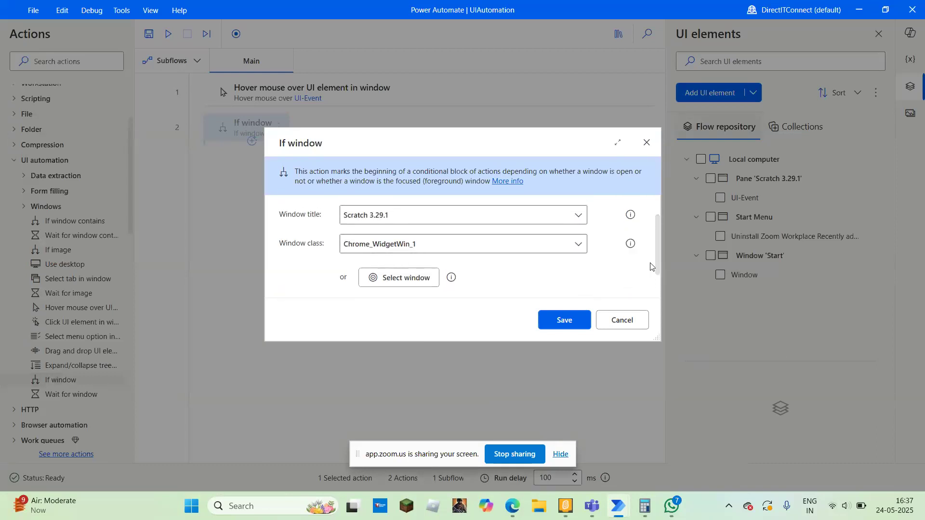
# - Switch to the Zoom meeting in Edge, look over its microphone and speaker choices, and return to the UIAutomation flow
pyautogui.moveTo(658, 259); pyautogui.dragTo(658, 239)
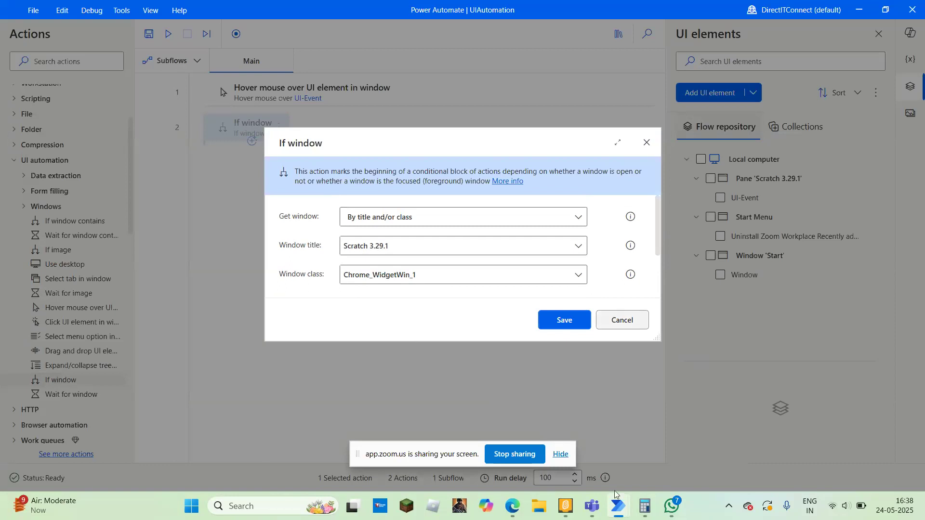
pyautogui.moveTo(512, 509)
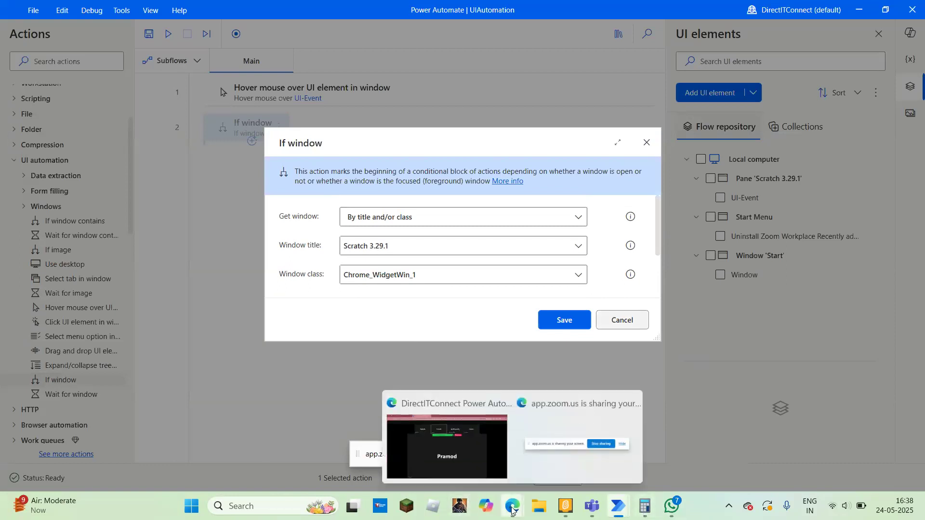
pyautogui.click(424, 447)
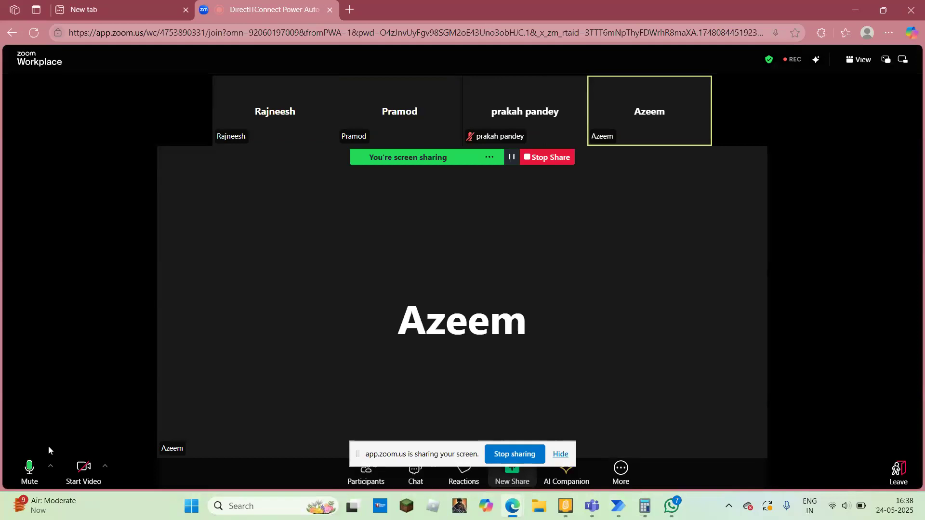
pyautogui.click(51, 466)
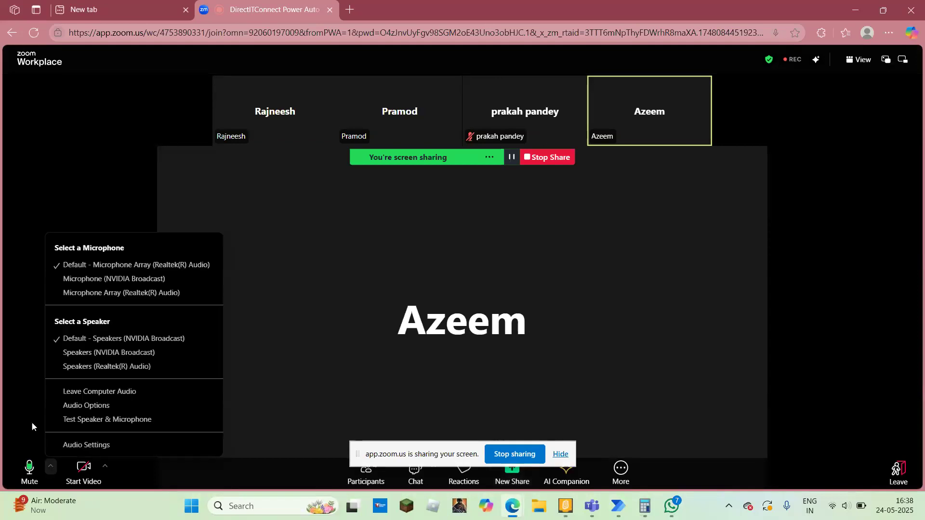
pyautogui.click(25, 396)
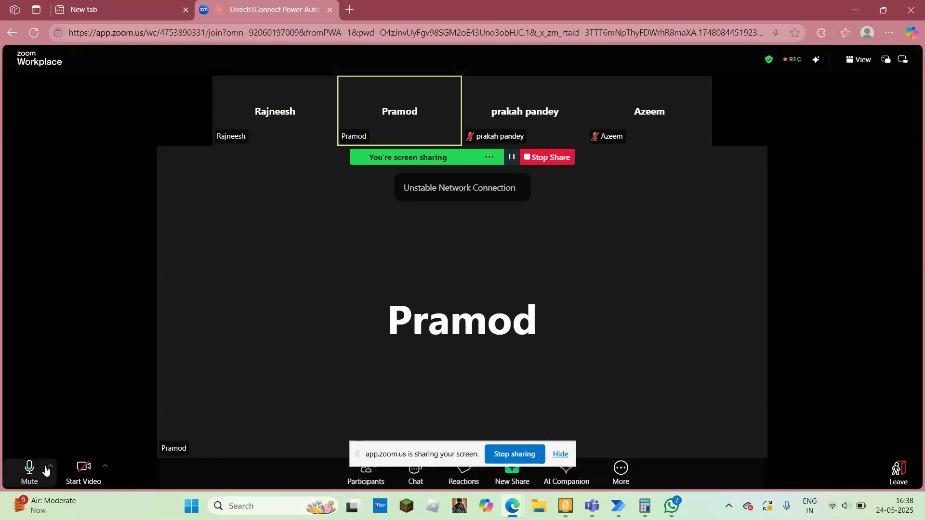
pyautogui.click(51, 468)
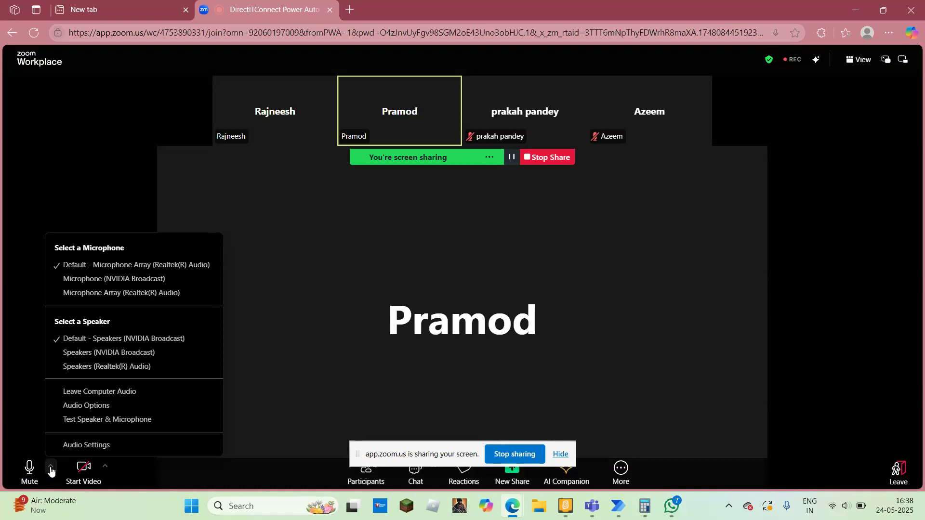
pyautogui.click(25, 371)
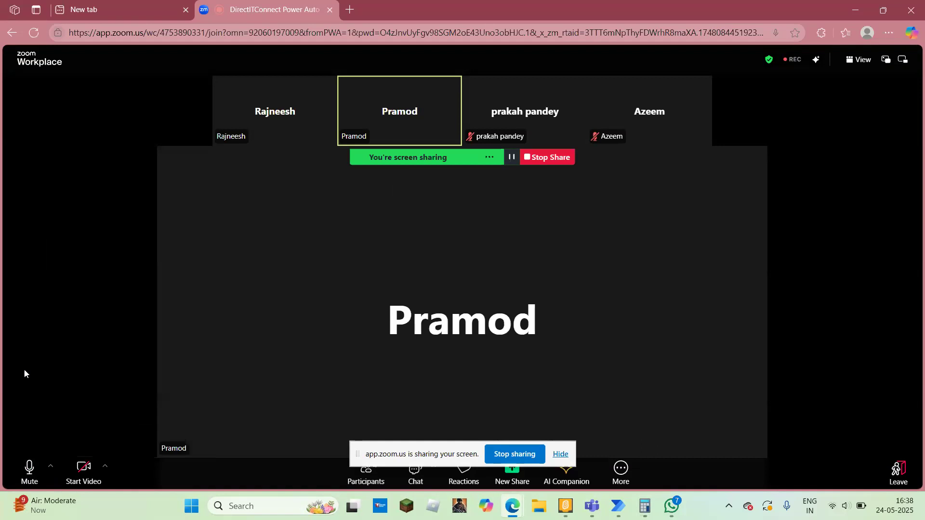
pyautogui.moveTo(618, 506)
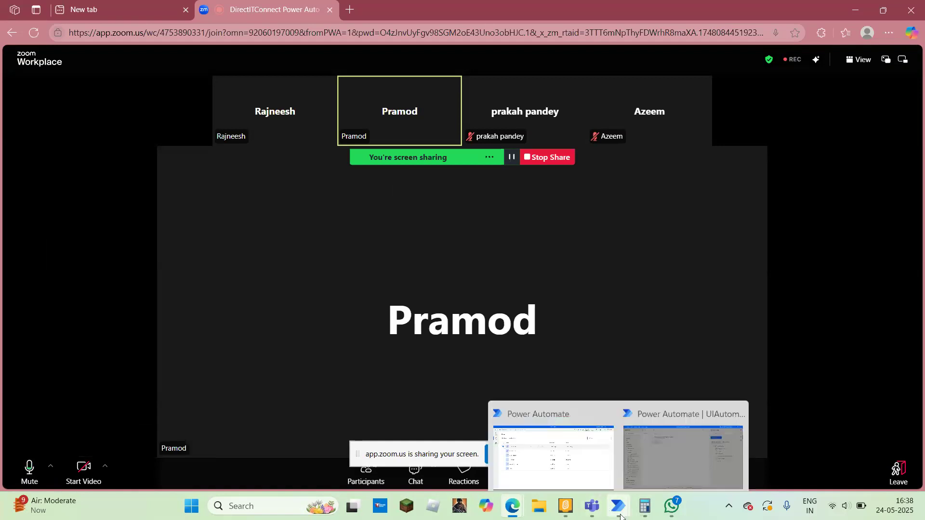
pyautogui.click(665, 435)
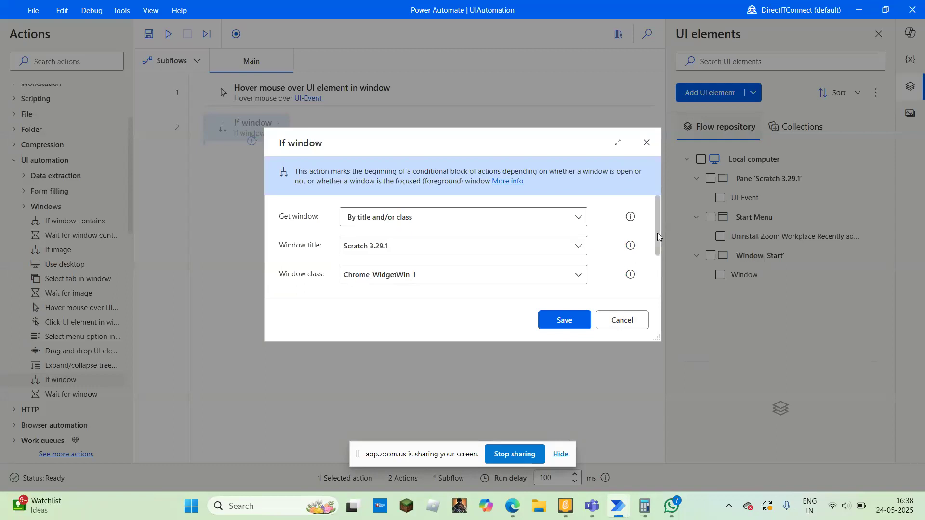
# - Review the If window settings, from the Get window methods and the Scratch 3.29.1 title to the window class and Check if window
pyautogui.moveTo(657, 232); pyautogui.dragTo(663, 279)
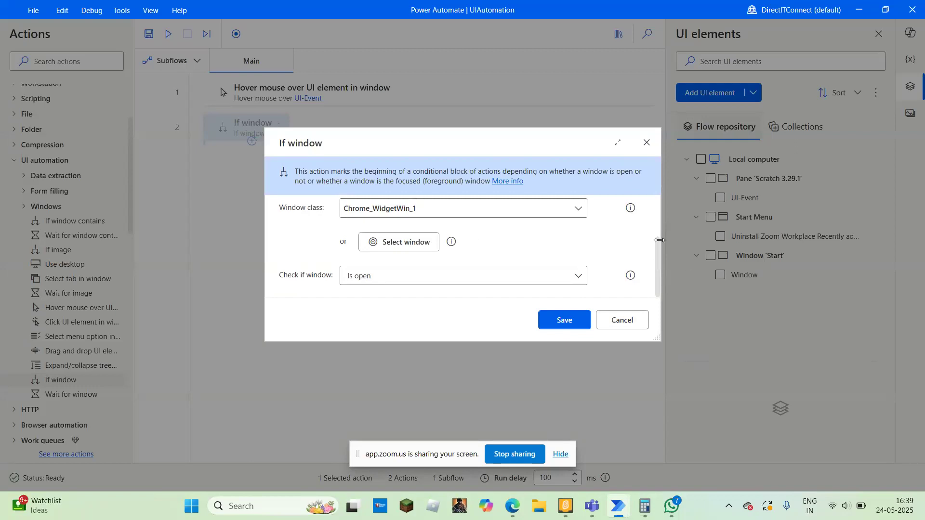
pyautogui.moveTo(659, 253); pyautogui.dragTo(664, 210)
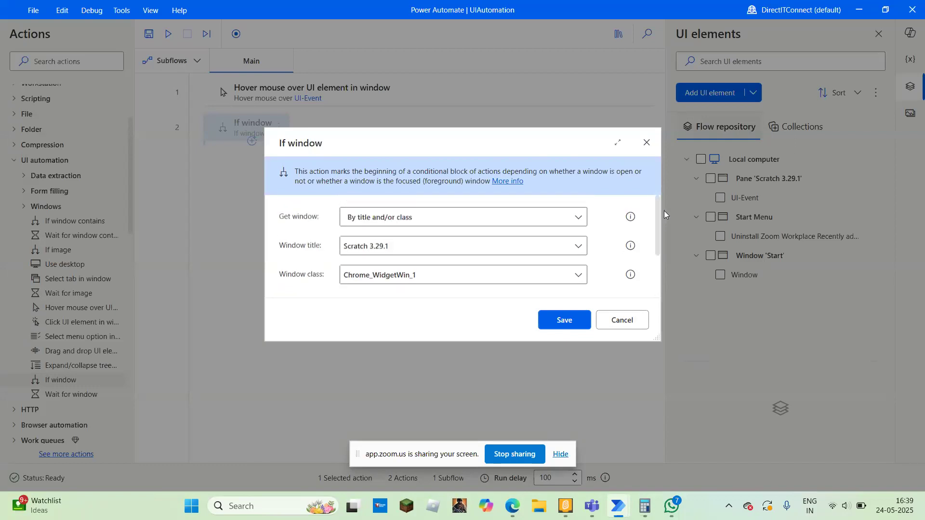
pyautogui.click(535, 221)
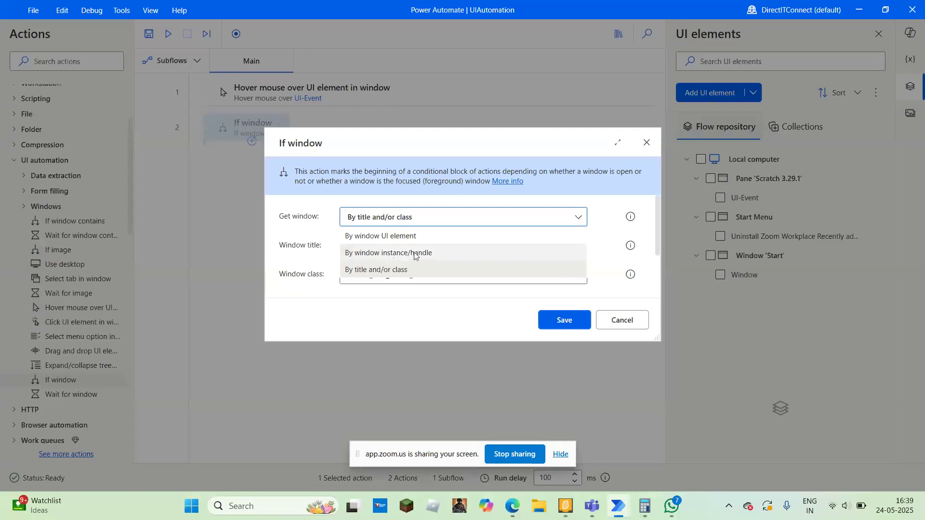
pyautogui.click(483, 271)
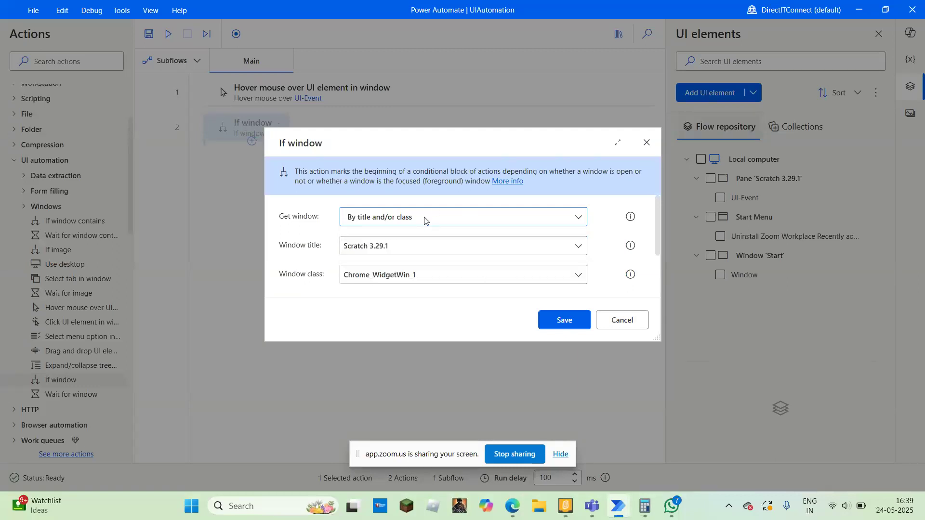
pyautogui.moveTo(658, 237); pyautogui.dragTo(666, 264)
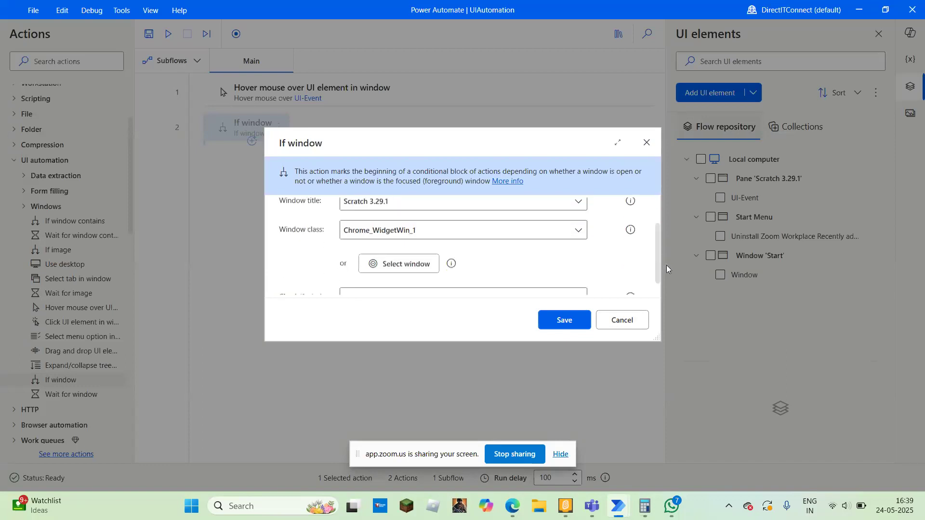
pyautogui.click(578, 202)
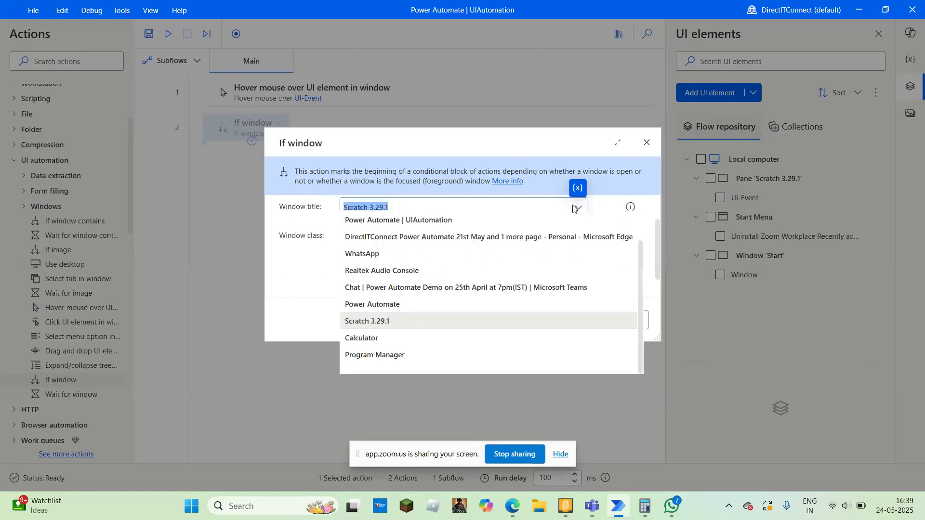
pyautogui.click(378, 323)
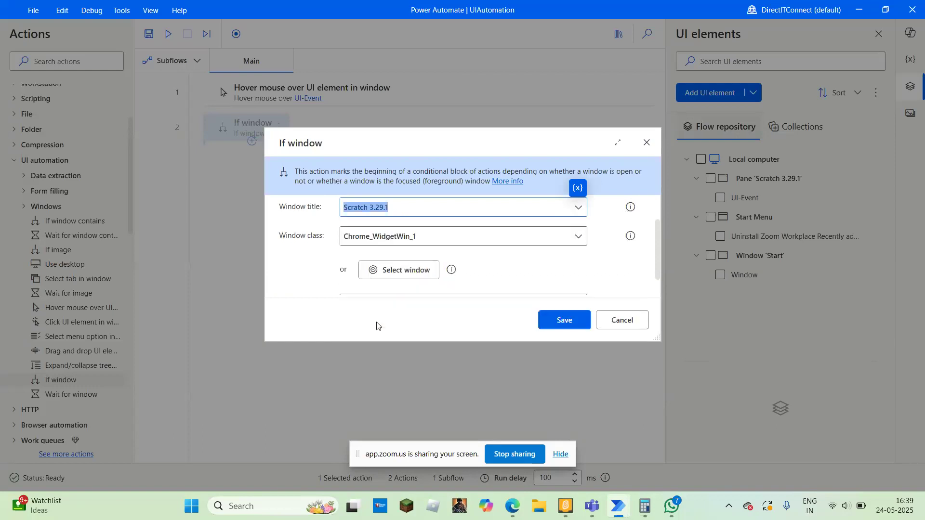
pyautogui.click(381, 236)
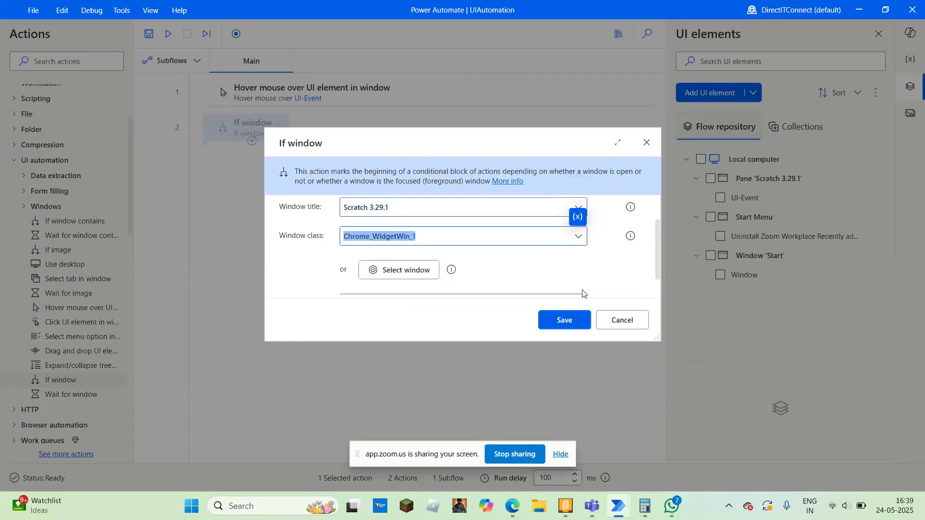
# - Try to pick the If window target again with Scratch brought up, and discard the If window action
pyautogui.click(387, 273)
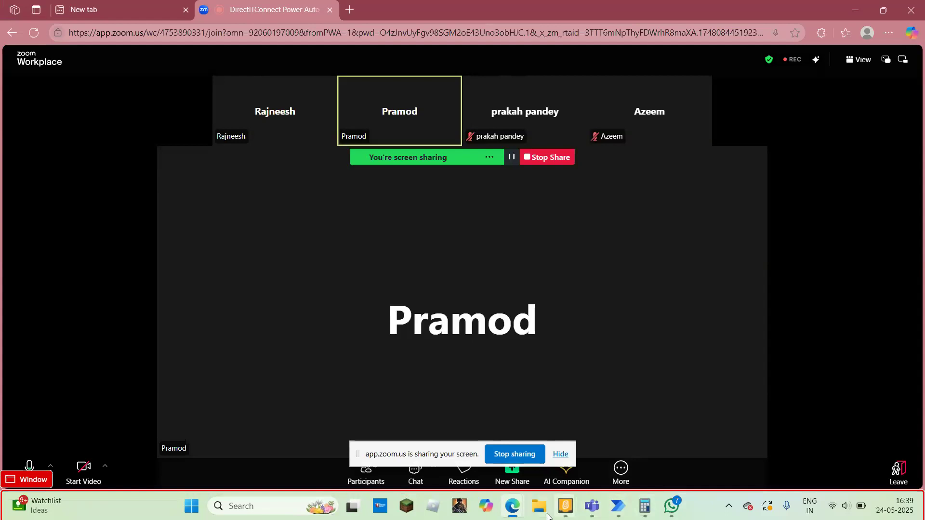
pyautogui.click(573, 513)
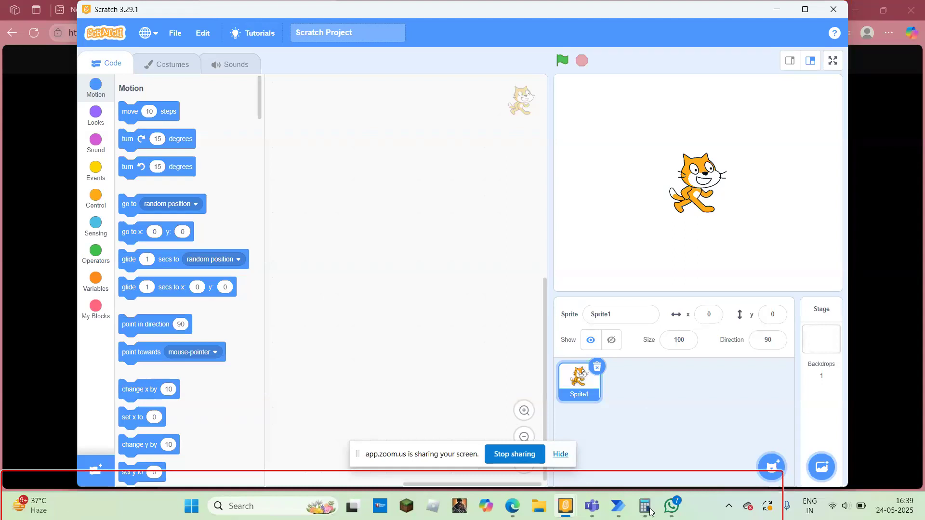
pyautogui.moveTo(519, 514)
pyautogui.moveTo(618, 506)
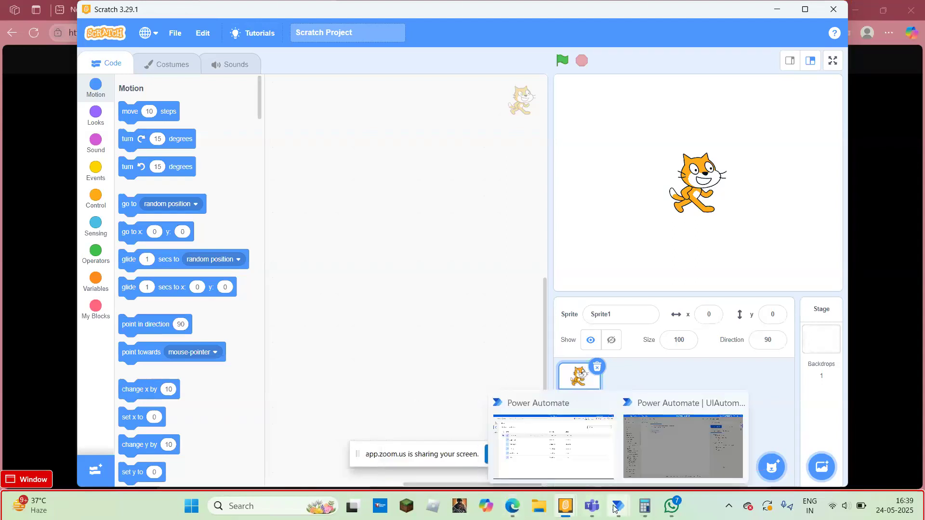
pyautogui.click(656, 445)
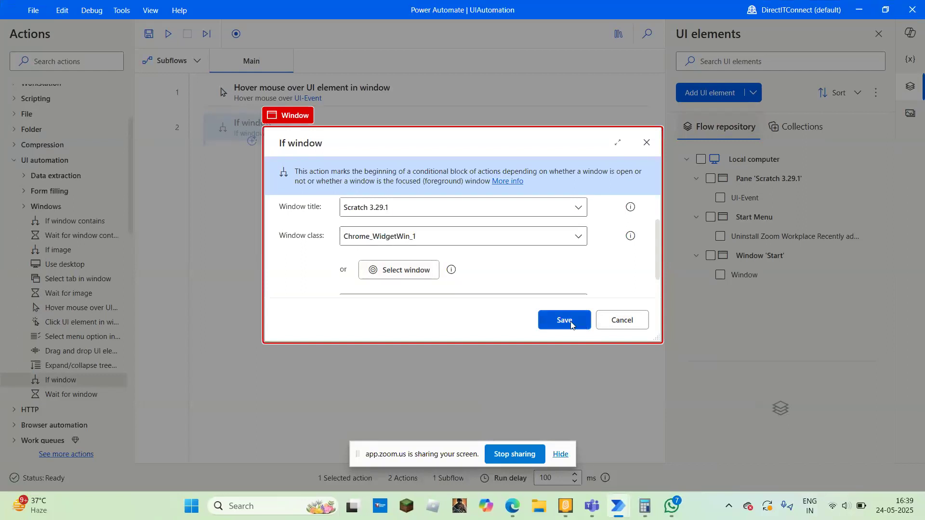
pyautogui.click(631, 325)
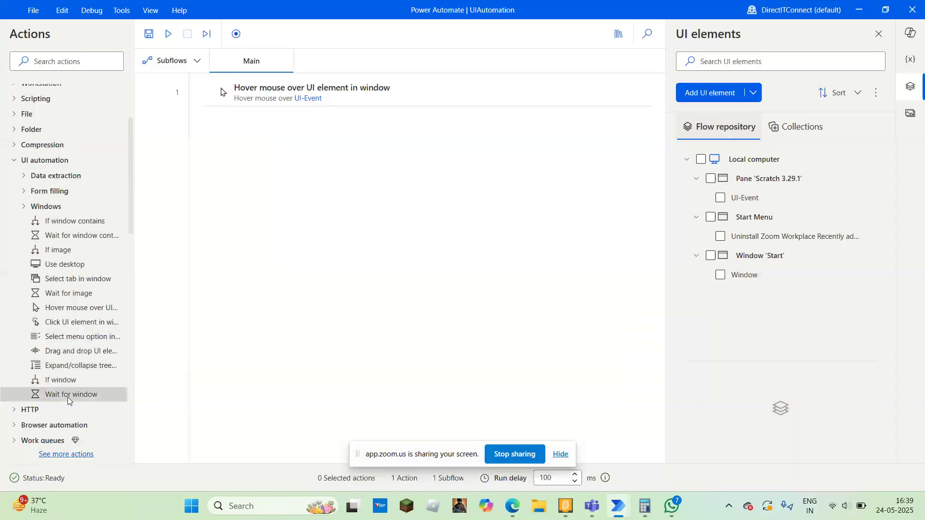
# - Look at the default settings of the Wait for window and If window actions and discard both
pyautogui.moveTo(68, 401); pyautogui.dragTo(431, 140)
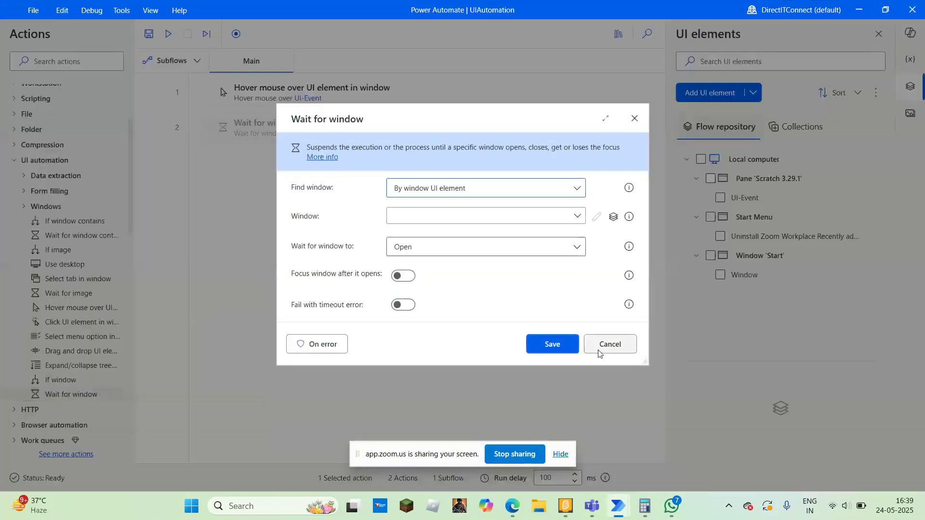
pyautogui.click(611, 344)
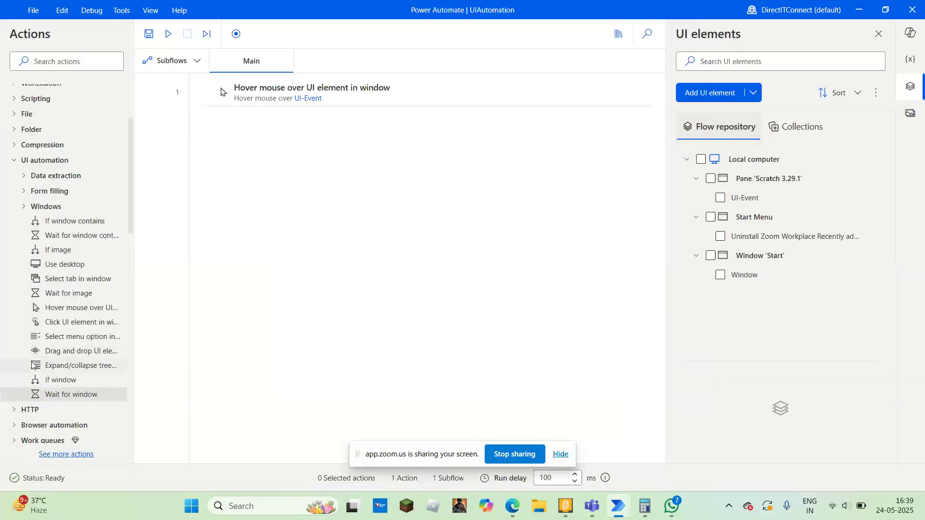
pyautogui.doubleClick(51, 380)
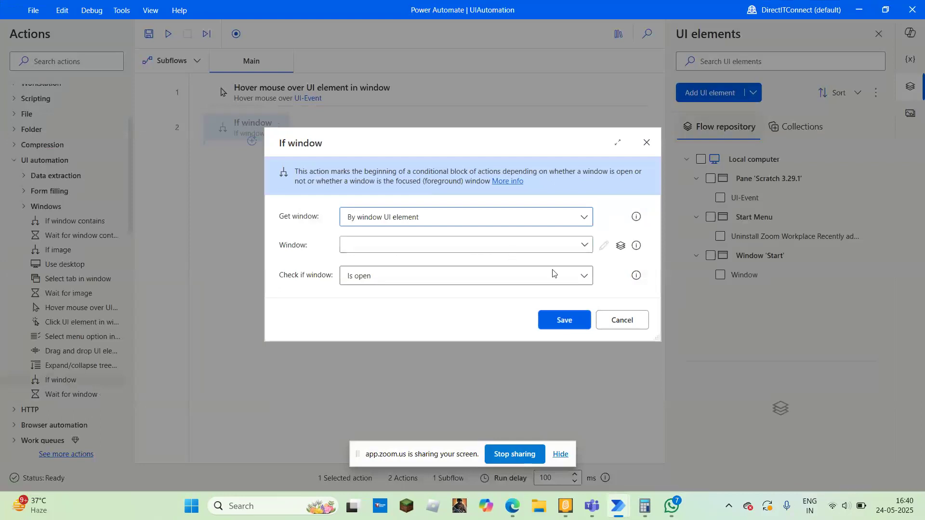
pyautogui.click(629, 324)
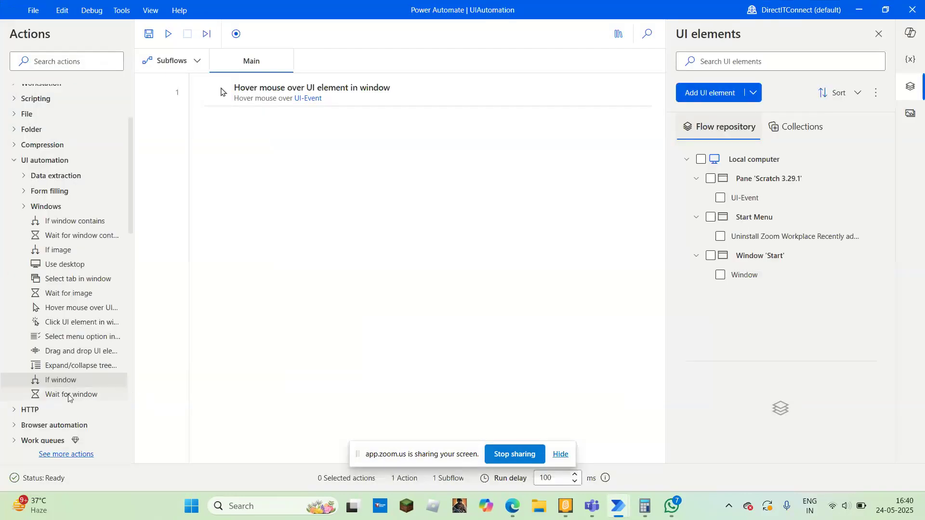
# - Start a Wait for window action after the hover action and examine its Fail with timeout error option and Find window methods
pyautogui.doubleClick(68, 394)
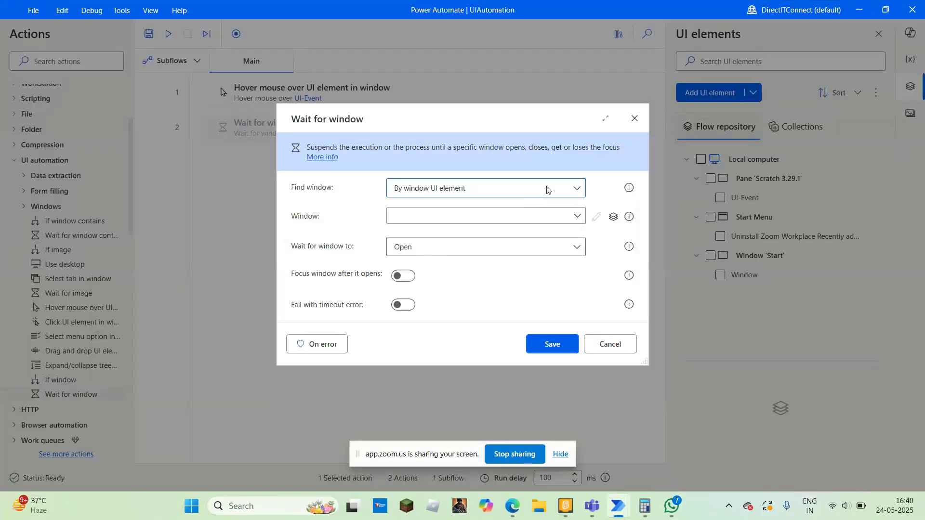
pyautogui.click(403, 305)
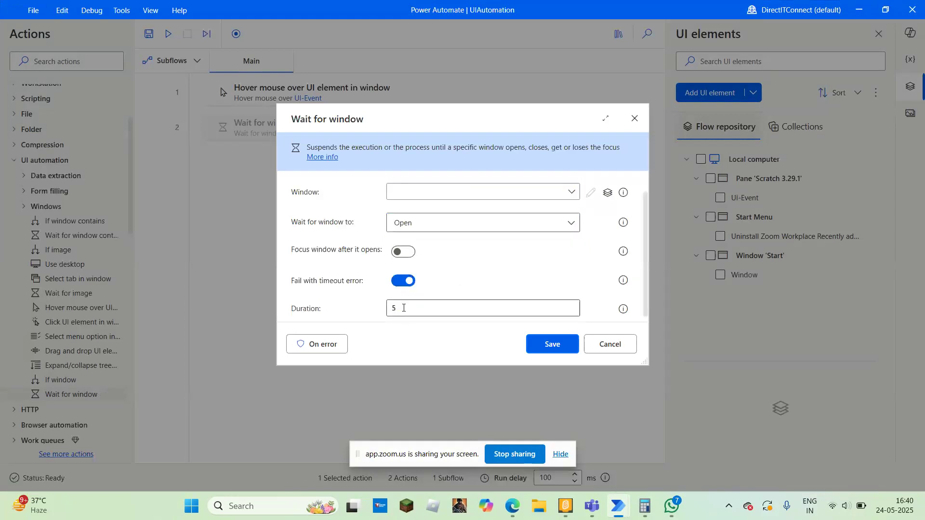
pyautogui.click(403, 280)
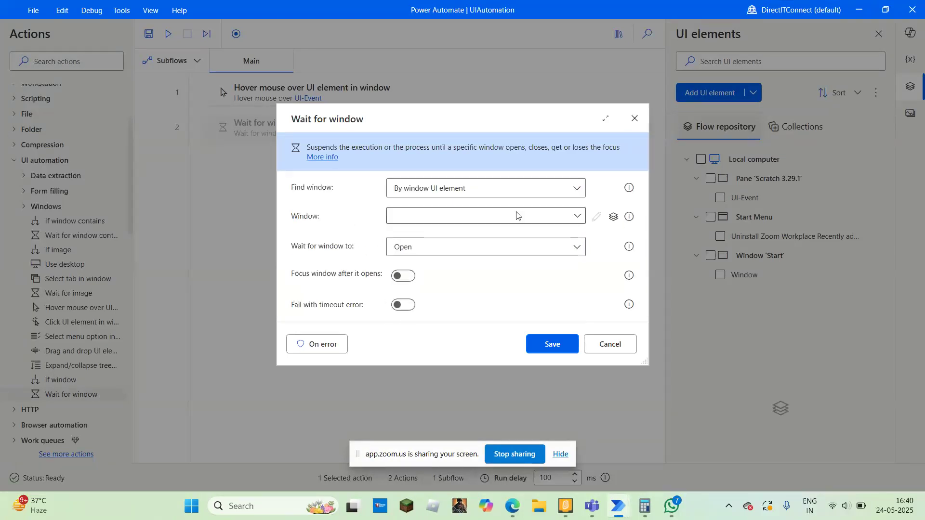
pyautogui.click(558, 189)
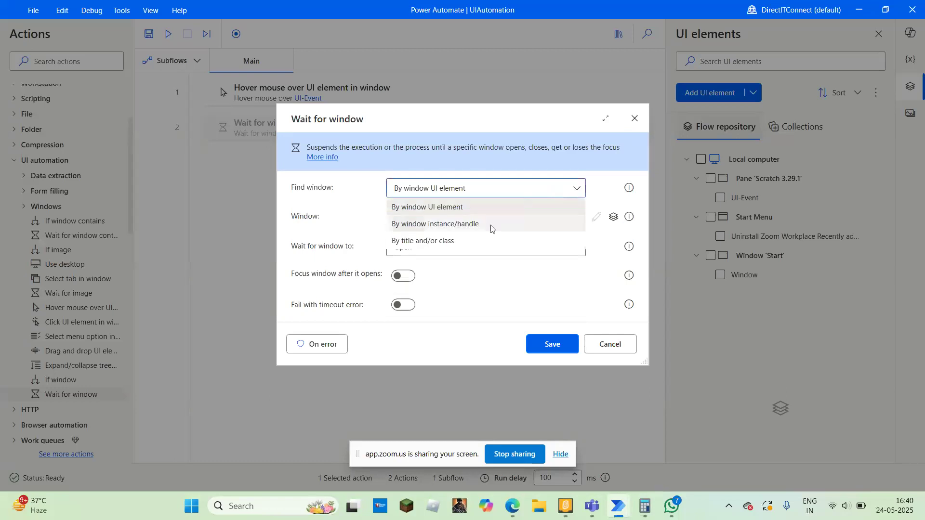
pyautogui.click(480, 285)
# - Open Calculator and move it clear of the Wait for window settings, and set the action to find the window by title and/or class
pyautogui.click(650, 511)
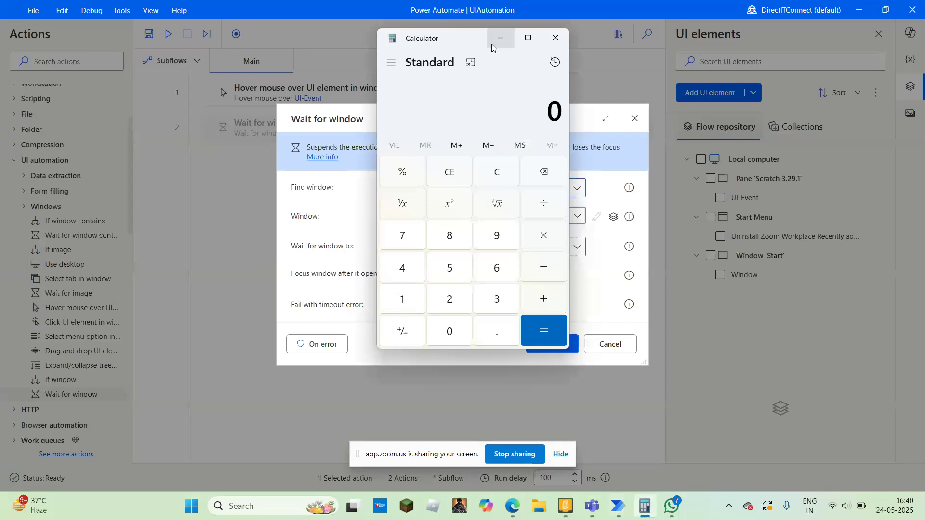
pyautogui.moveTo(447, 49); pyautogui.dragTo(118, 82)
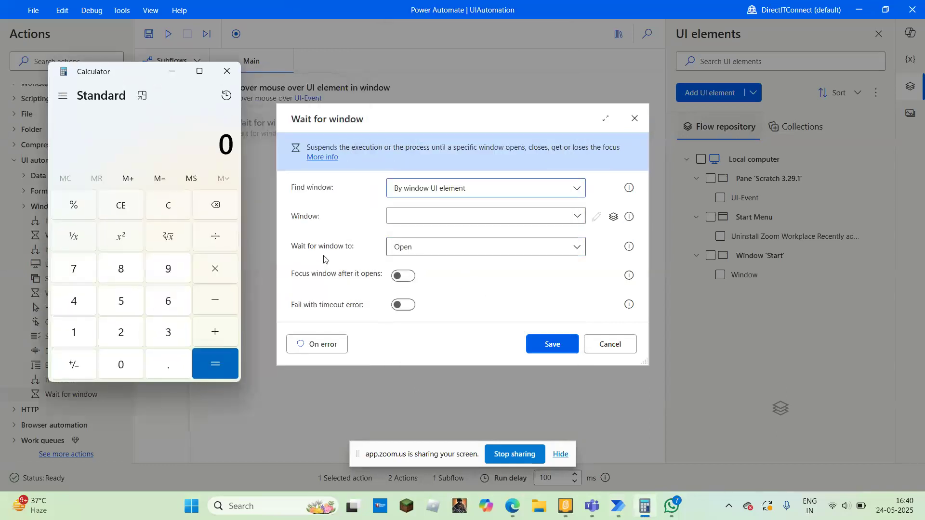
pyautogui.click(571, 217)
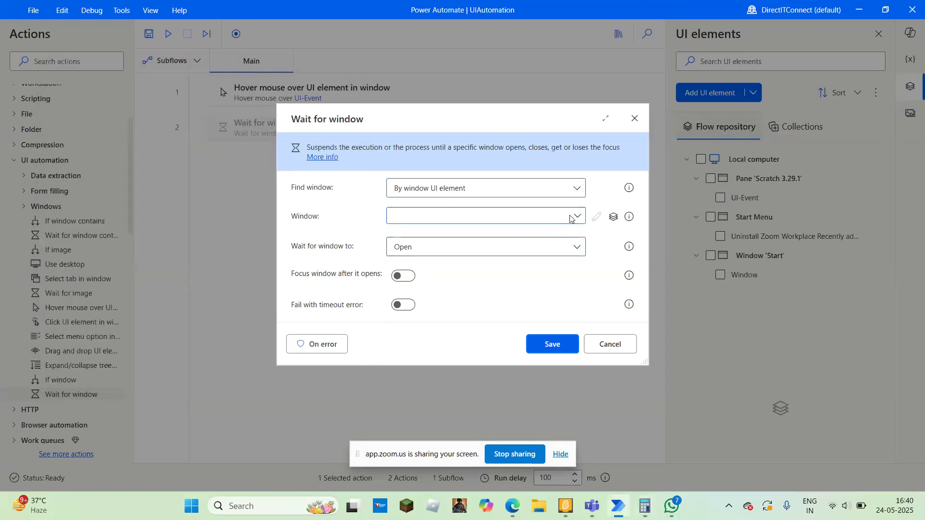
pyautogui.click(546, 218)
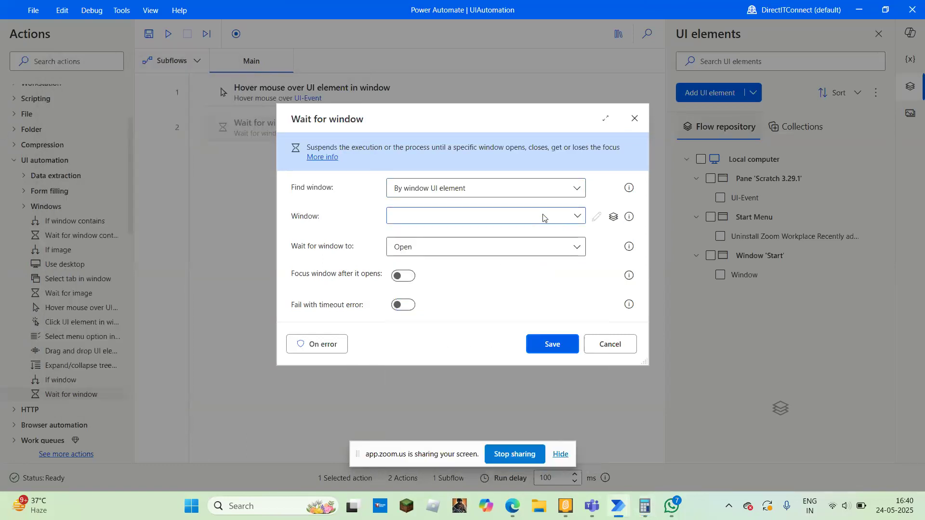
pyautogui.click(582, 189)
pyautogui.click(453, 240)
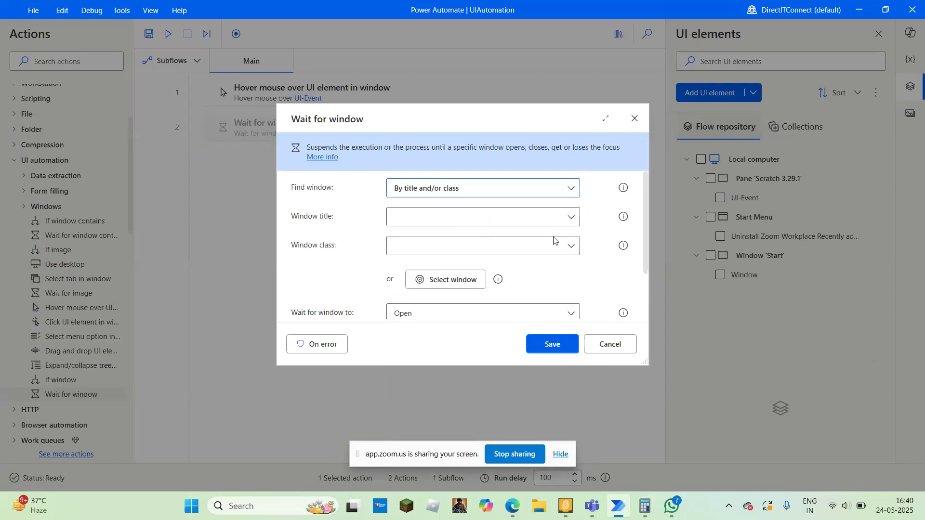
# - Pick the Calculator window as the target and save the Wait for window action with a timeout error duration of 10
pyautogui.click(452, 277)
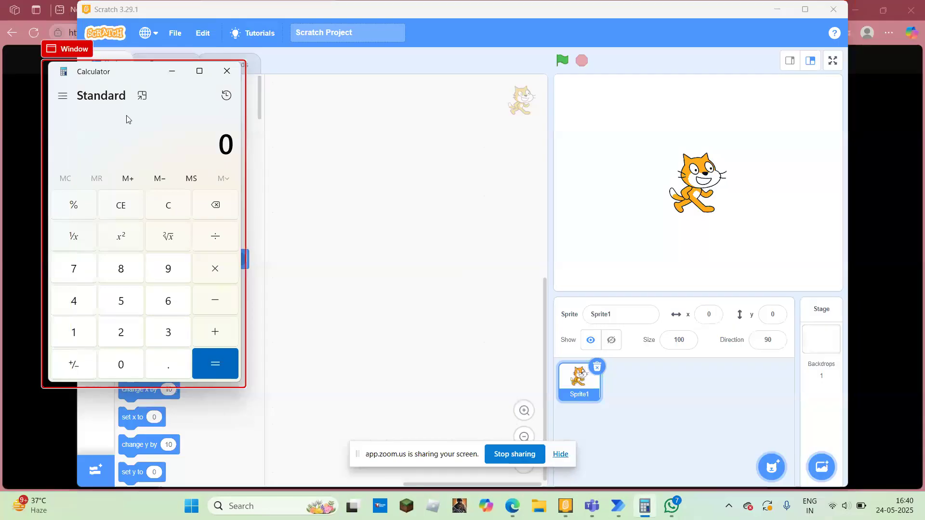
pyautogui.click(102, 114)
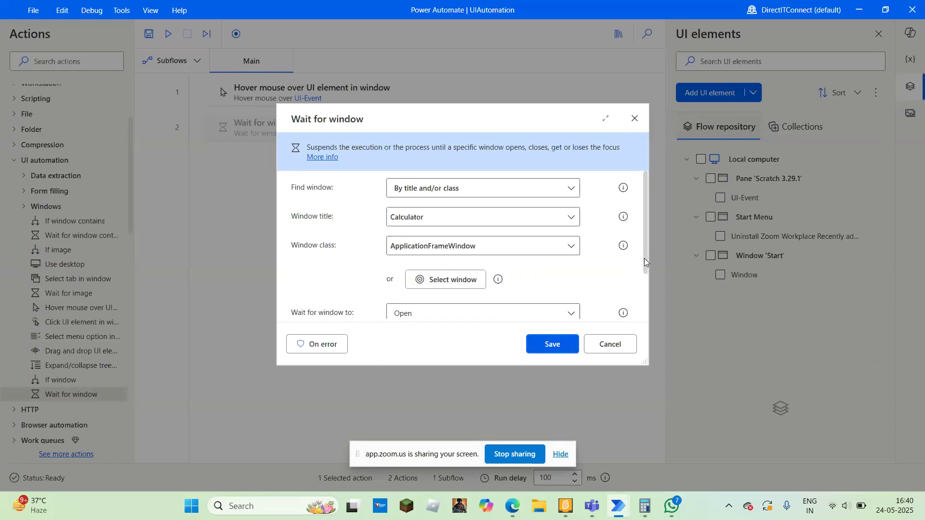
pyautogui.scroll(-3, 647, 262)
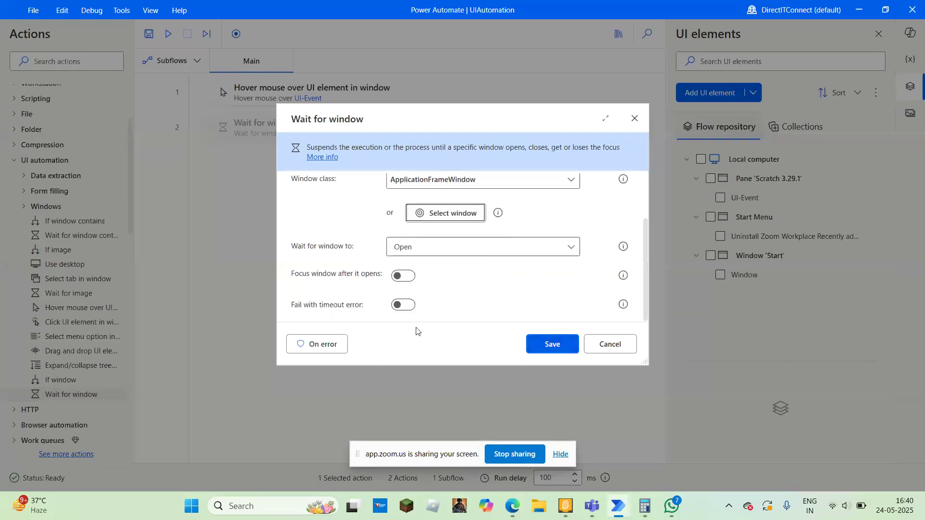
pyautogui.click(404, 305)
pyautogui.scroll(-1, 407, 308)
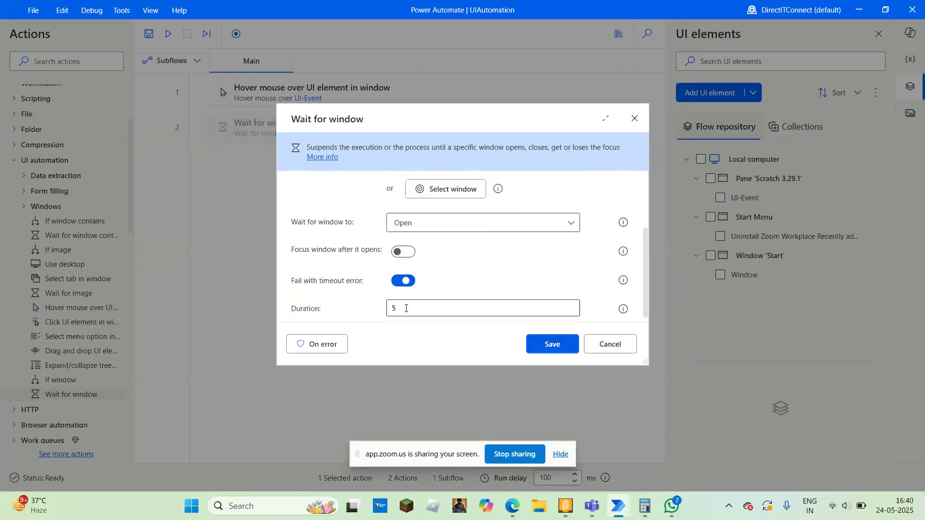
pyautogui.click(433, 316)
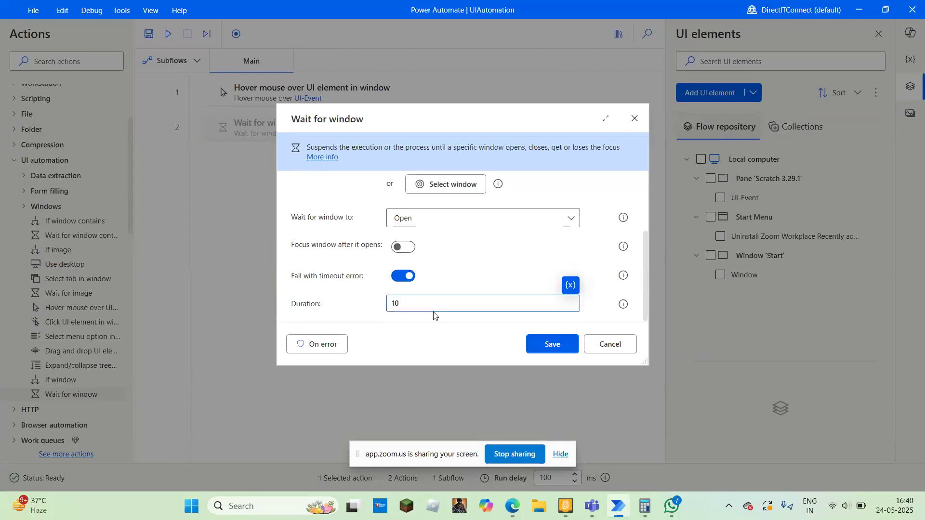
pyautogui.click(553, 346)
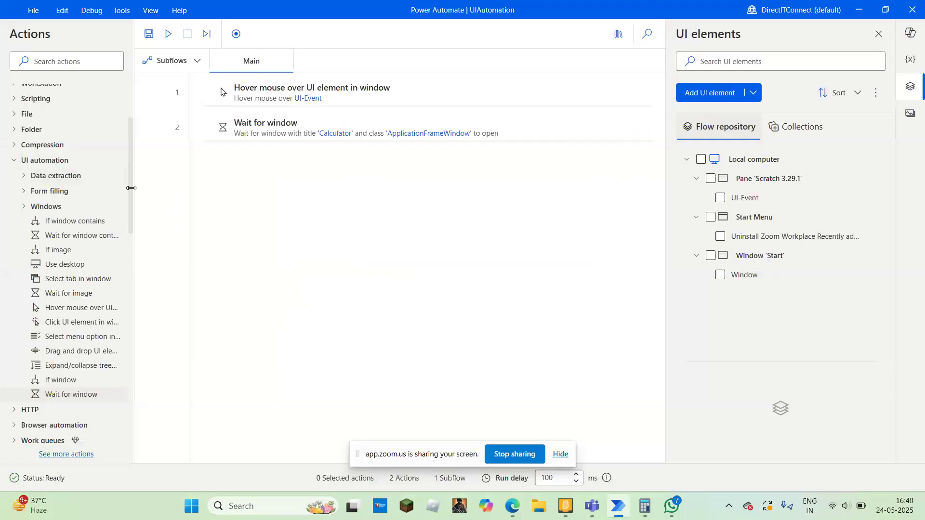
# - Add a Display message action after the Wait for window action with "Done" as the message to display
pyautogui.moveTo(129, 201); pyautogui.dragTo(128, 178)
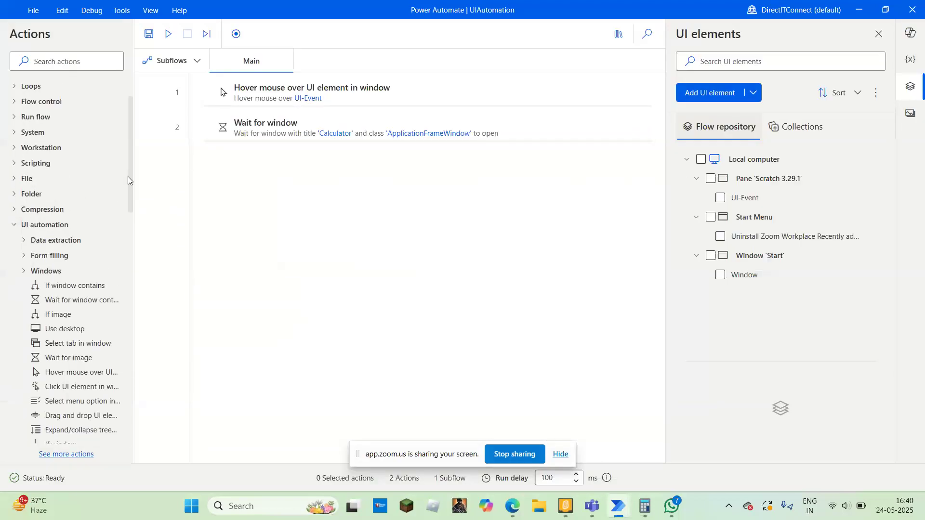
pyautogui.click(93, 62)
pyautogui.write('messah')
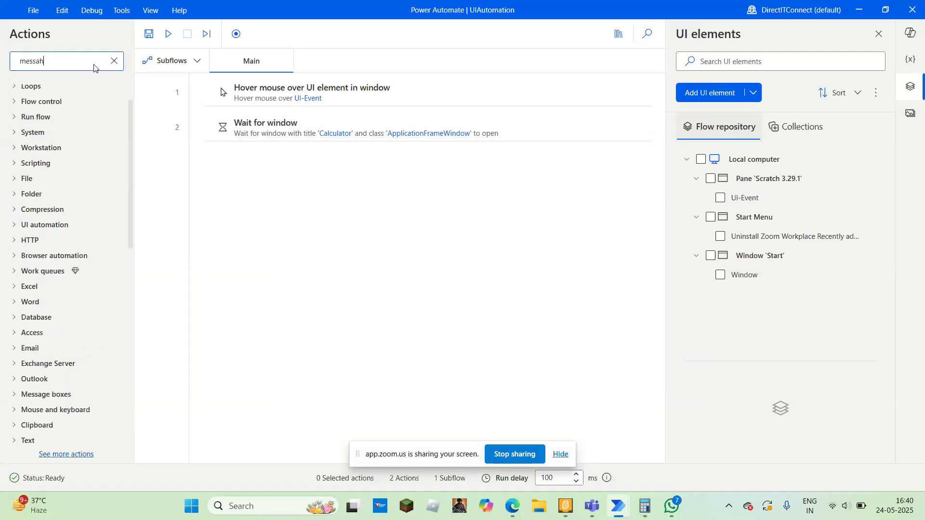
pyautogui.press('BackSpace')
pyautogui.press('BackSpace')
pyautogui.press('BackSpace')
pyautogui.write('ge')
pyautogui.press('BackSpace')
pyautogui.press('BackSpace')
pyautogui.write('age')
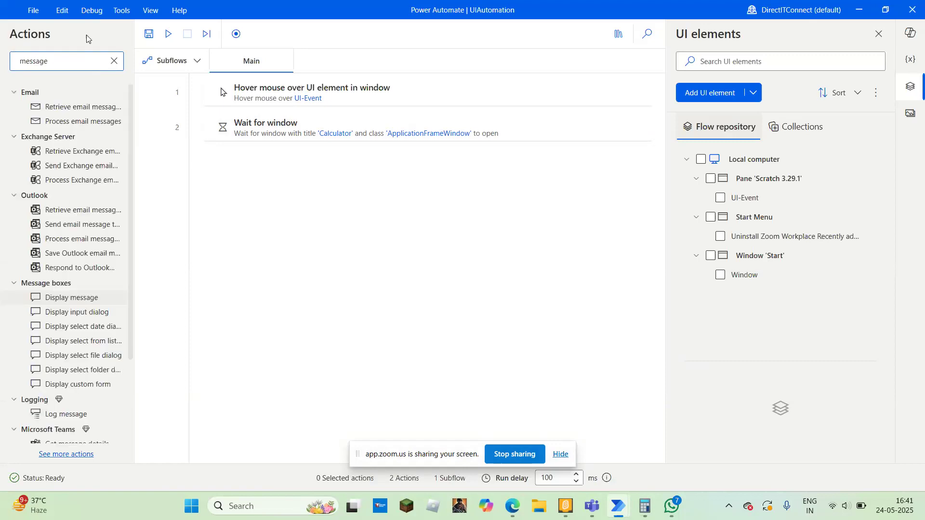
pyautogui.moveTo(87, 298); pyautogui.dragTo(334, 241)
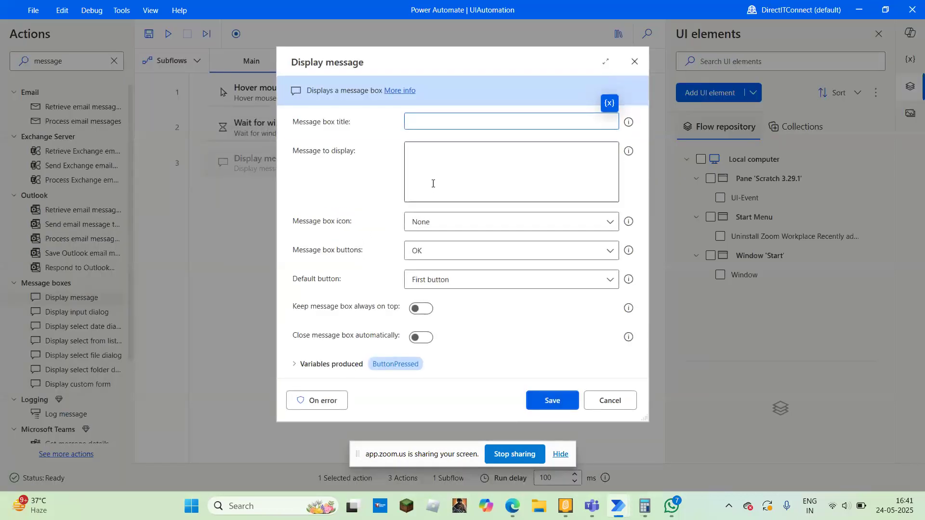
pyautogui.write('Done')
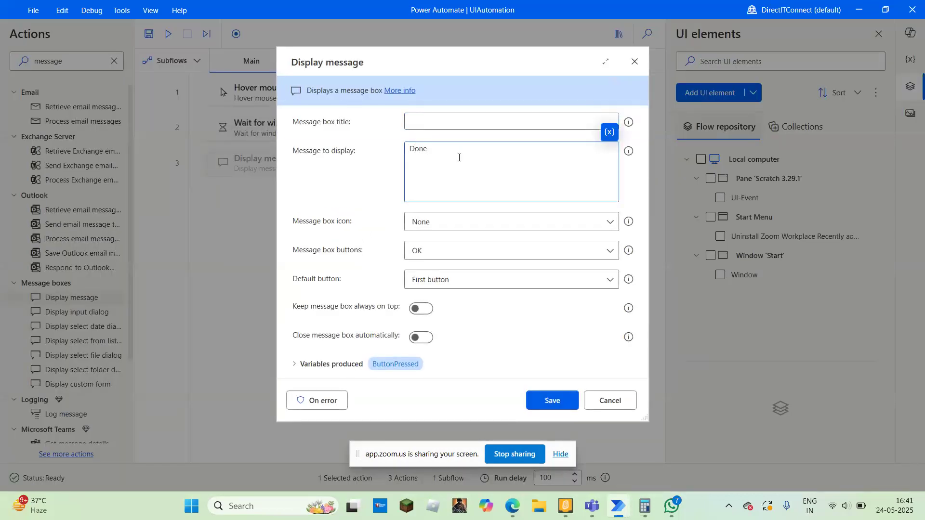
pyautogui.click(553, 403)
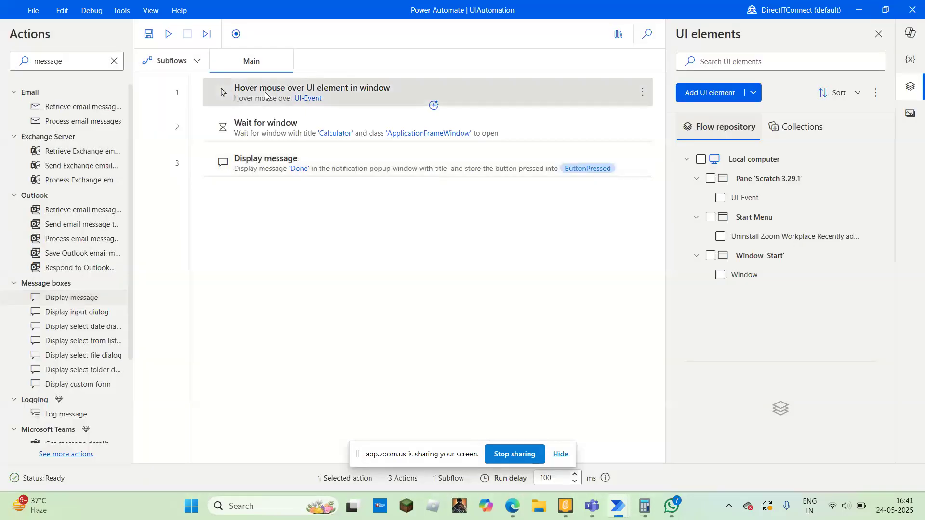
# - Delete the Hover mouse over UI element in window action from the flow and close Calculator
pyautogui.press('Delete')
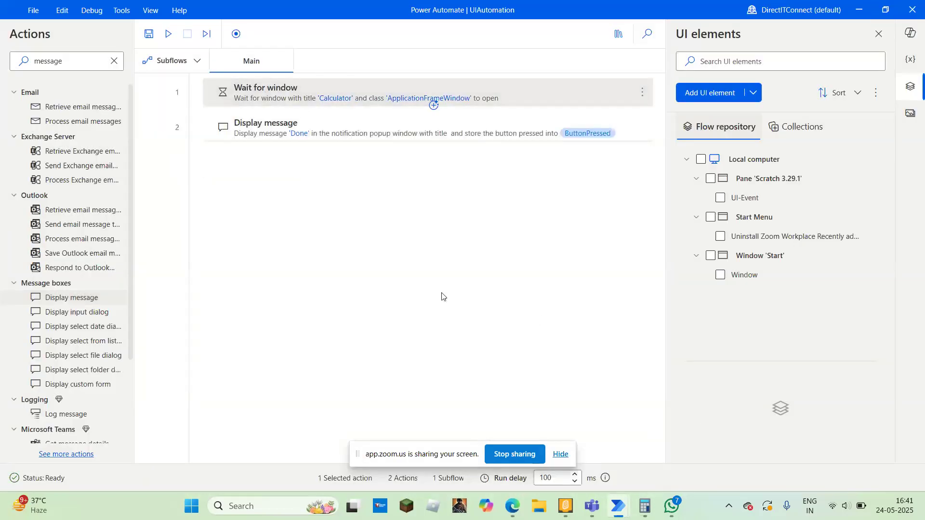
pyautogui.moveTo(622, 517)
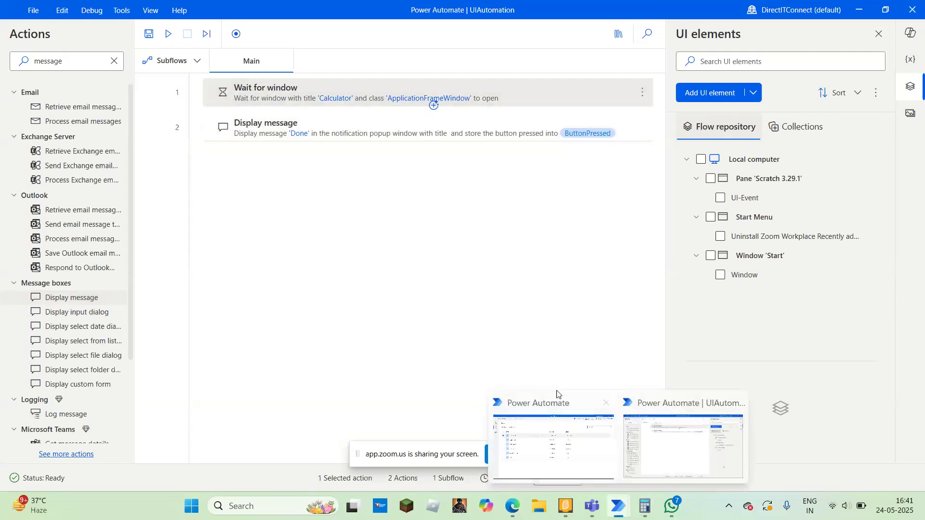
pyautogui.click(525, 302)
pyautogui.click(646, 506)
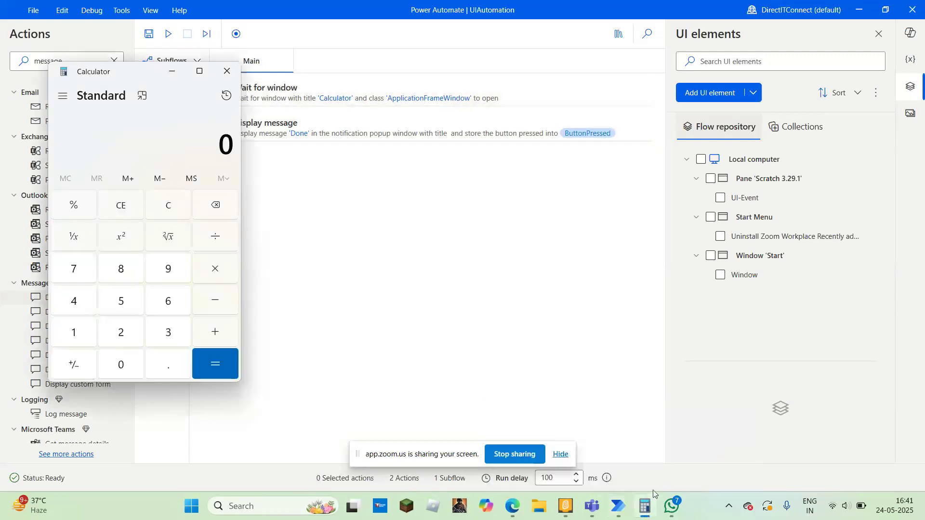
pyautogui.click(227, 77)
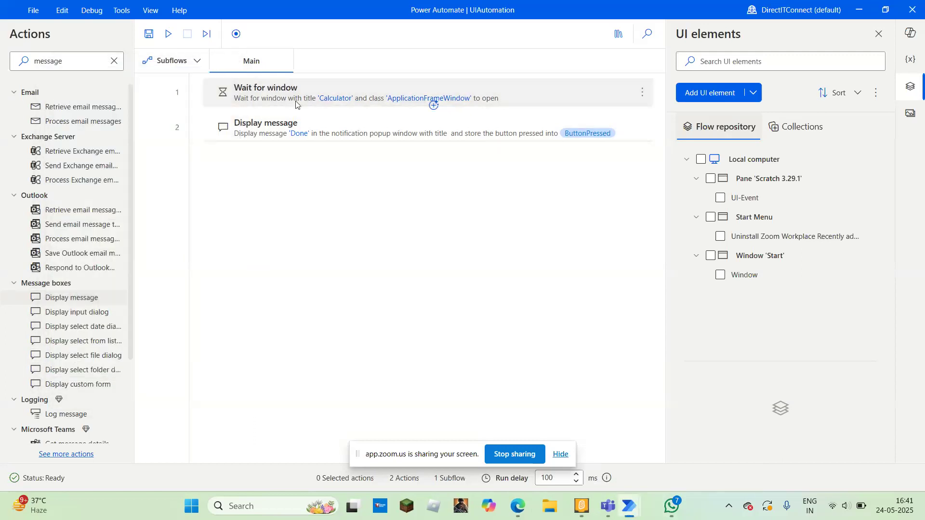
# - Run the flow starting from the Wait for window action
pyautogui.click(299, 103)
pyautogui.rightClick(299, 104)
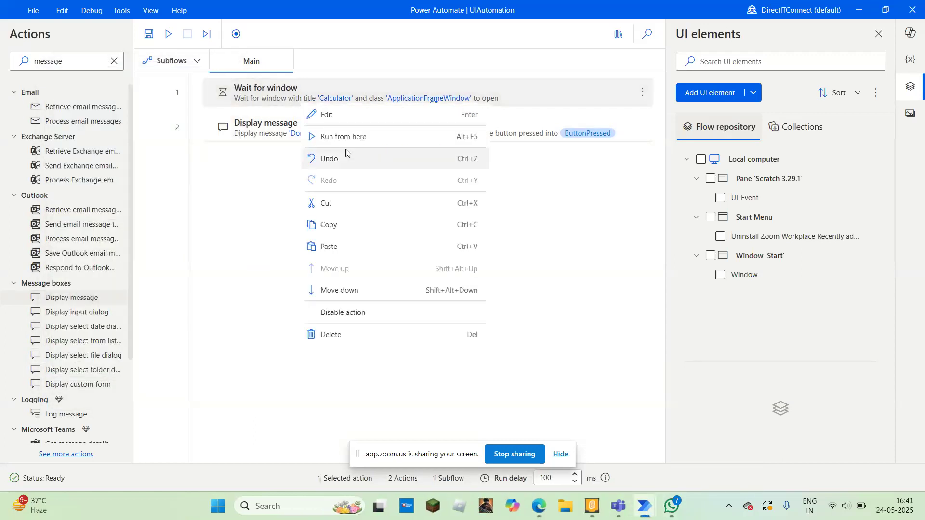
pyautogui.click(354, 138)
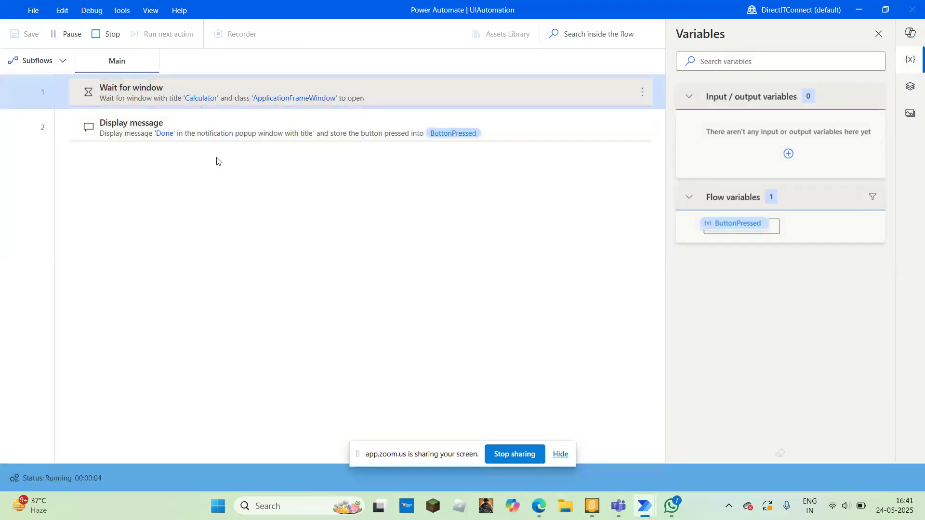
# - Open Calculator through a Windows search for "calc" while the flow is waiting, and dismiss the Done message box
pyautogui.click(217, 506)
pyautogui.click(288, 505)
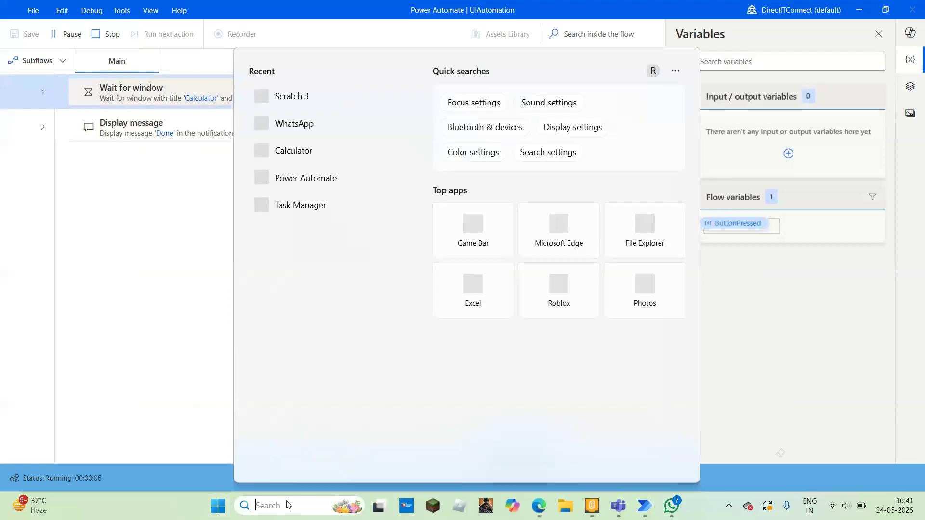
pyautogui.write('calc')
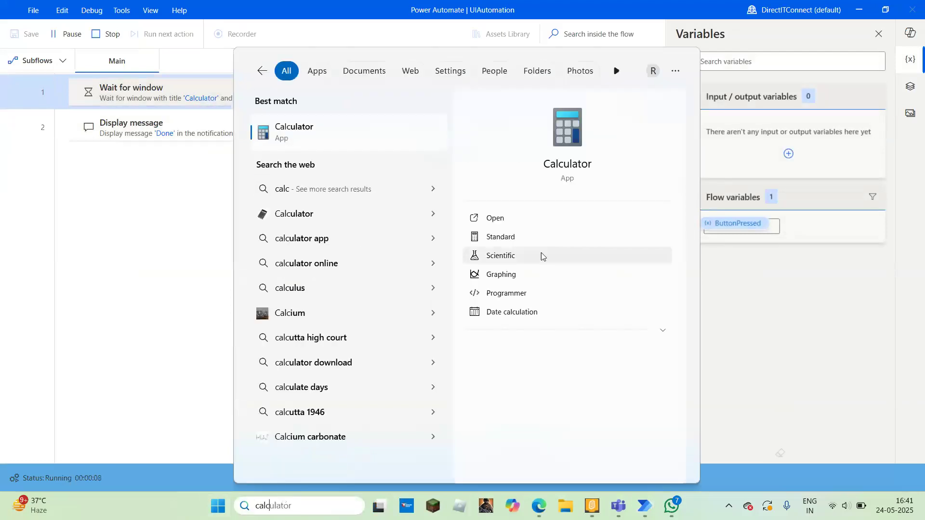
pyautogui.click(496, 219)
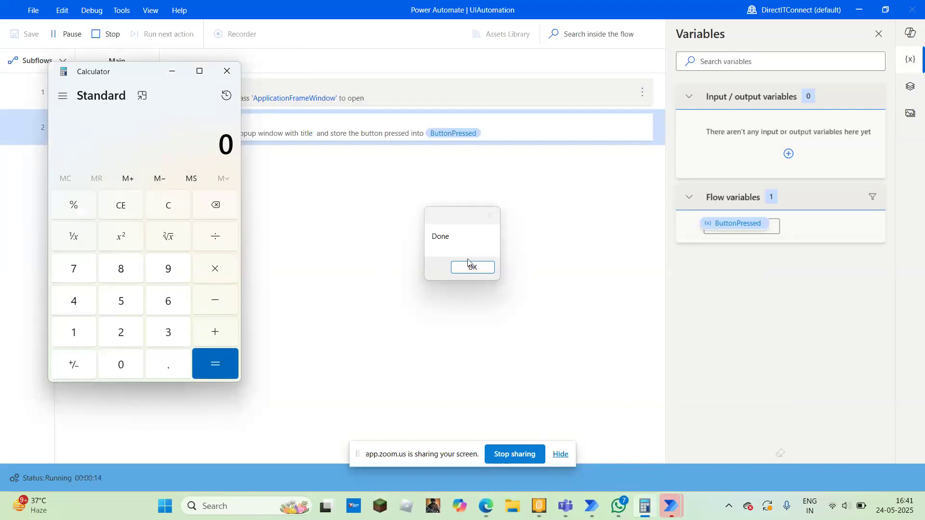
pyautogui.click(473, 268)
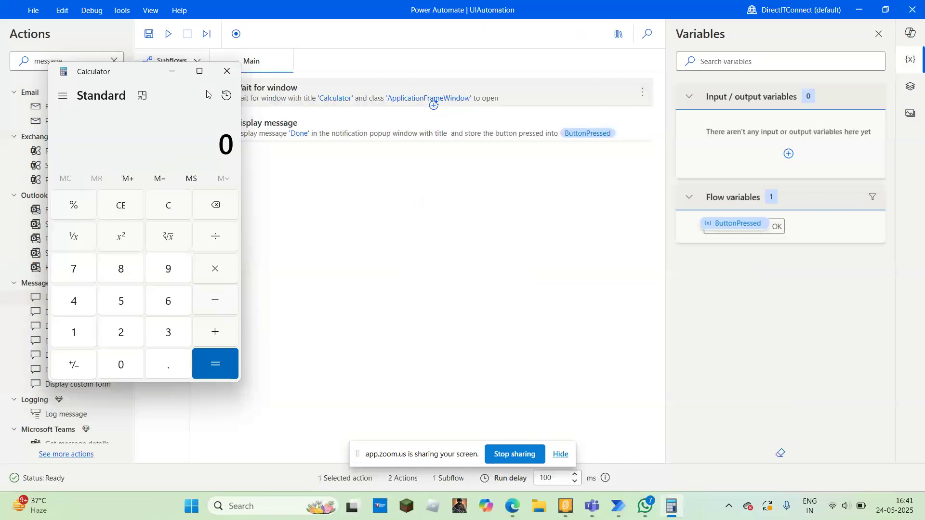
# - With Calculator closed, run the flow again from the Wait for window action until it ends, and close the errors list
pyautogui.click(227, 73)
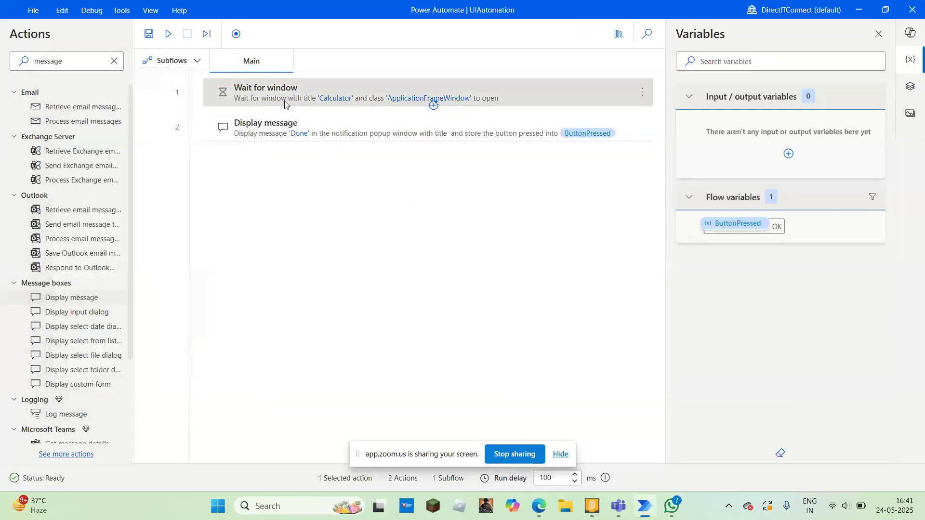
pyautogui.rightClick(284, 100)
pyautogui.click(351, 139)
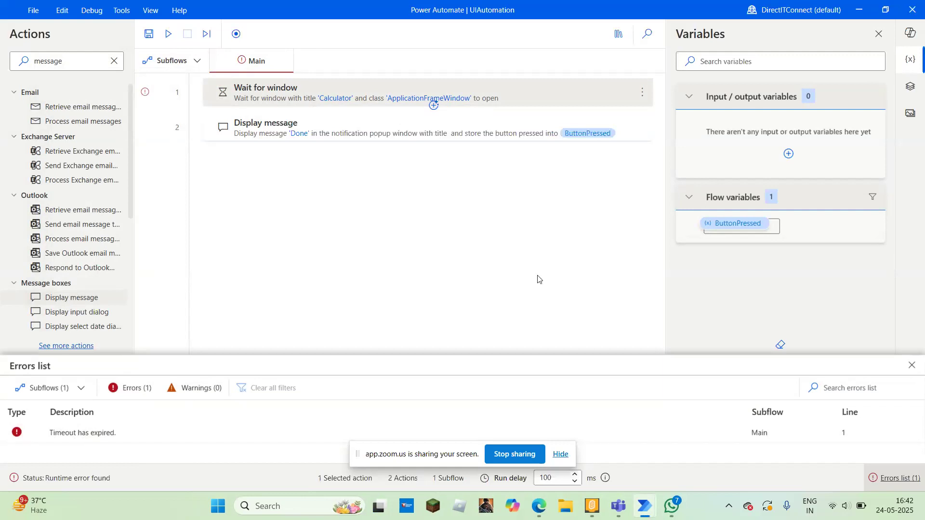
pyautogui.click(911, 365)
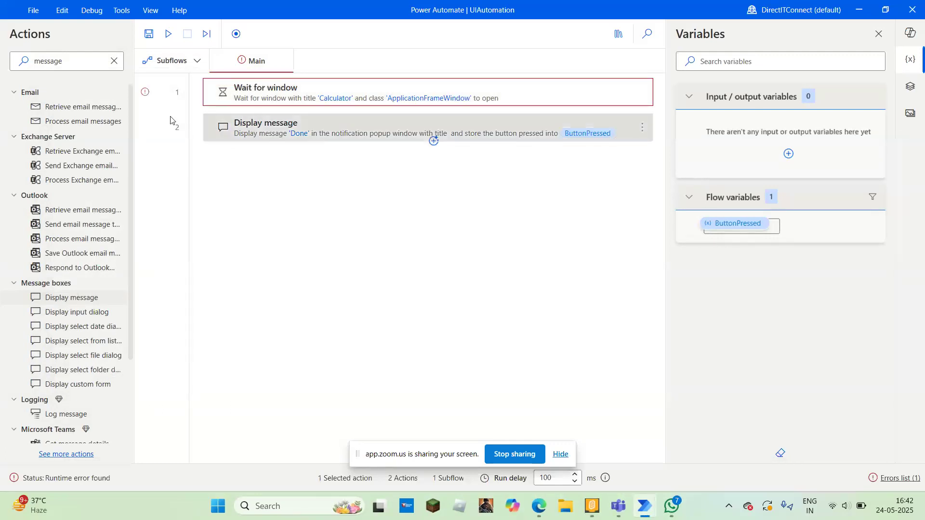
# - Clear the action search and start a Get window action from the UI automation Windows group after the Display message action
pyautogui.click(115, 63)
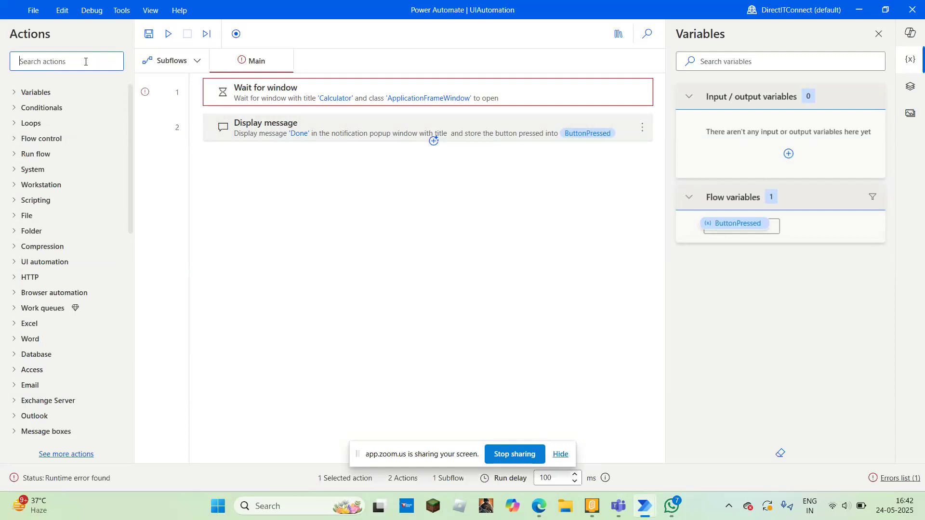
pyautogui.click(318, 221)
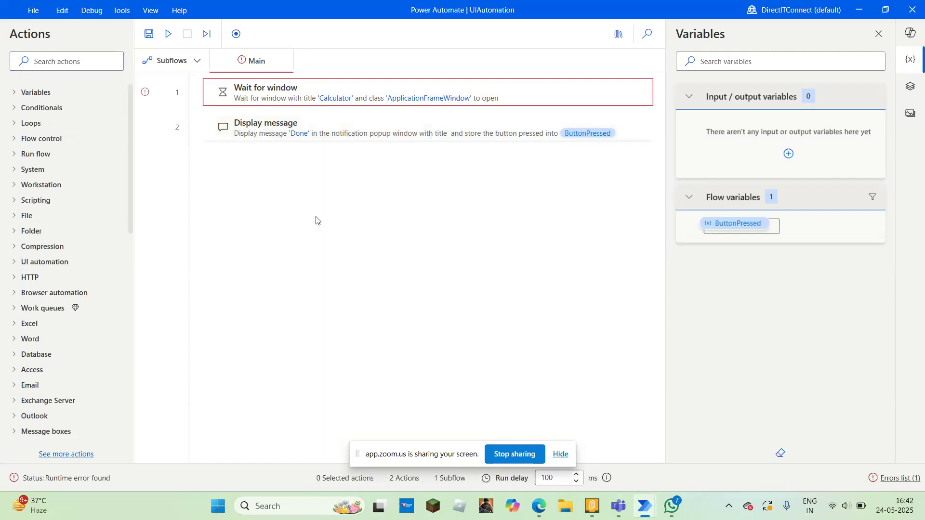
pyautogui.click(309, 136)
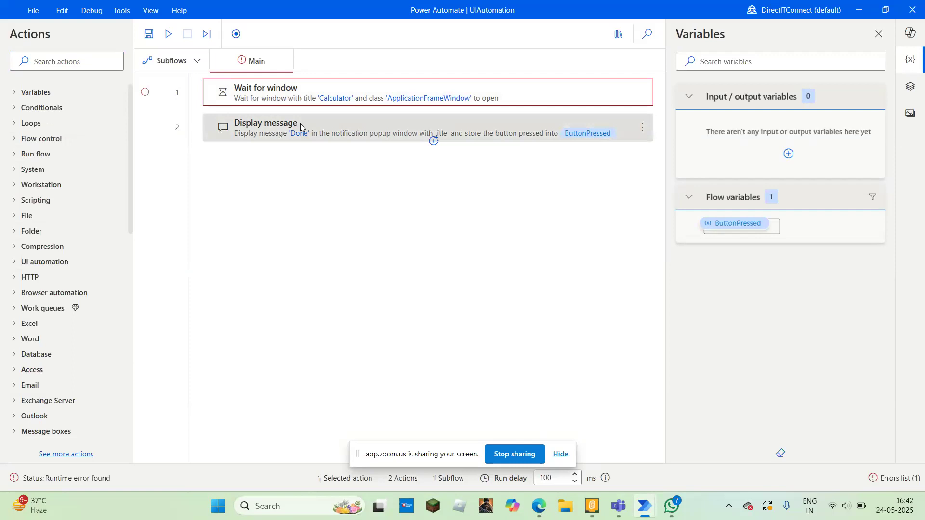
pyautogui.click(295, 191)
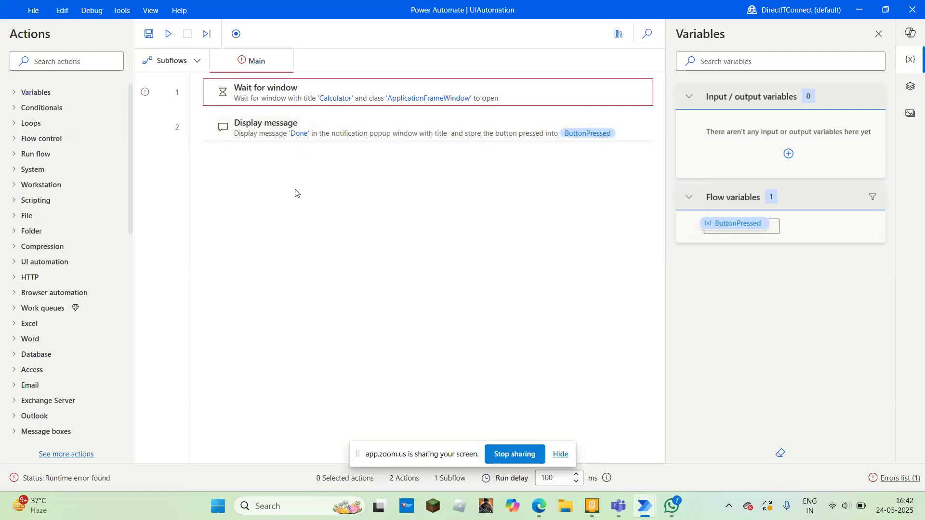
pyautogui.click(295, 135)
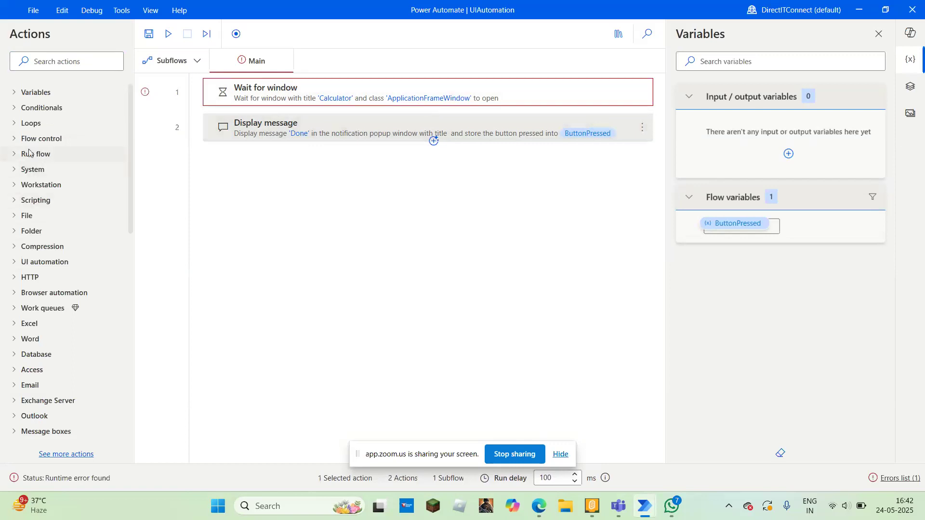
pyautogui.click(13, 266)
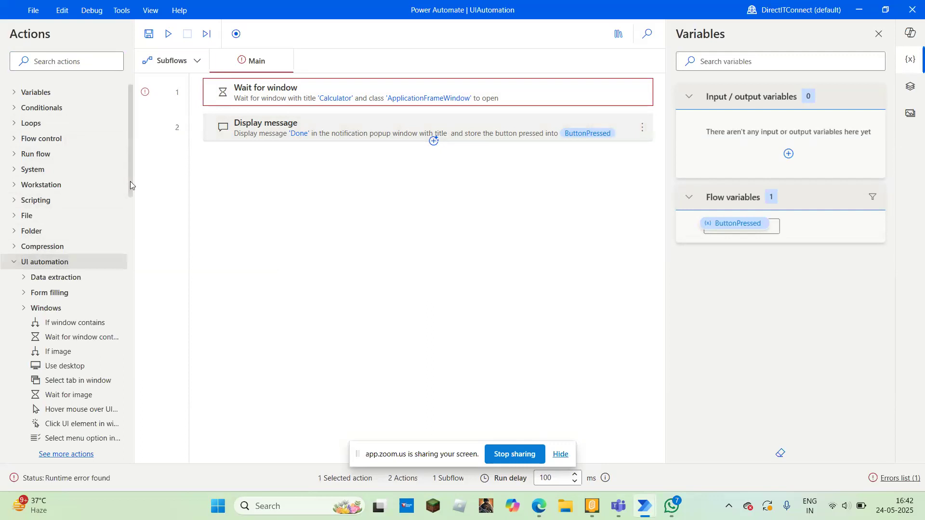
pyautogui.scroll(-4, 130, 181)
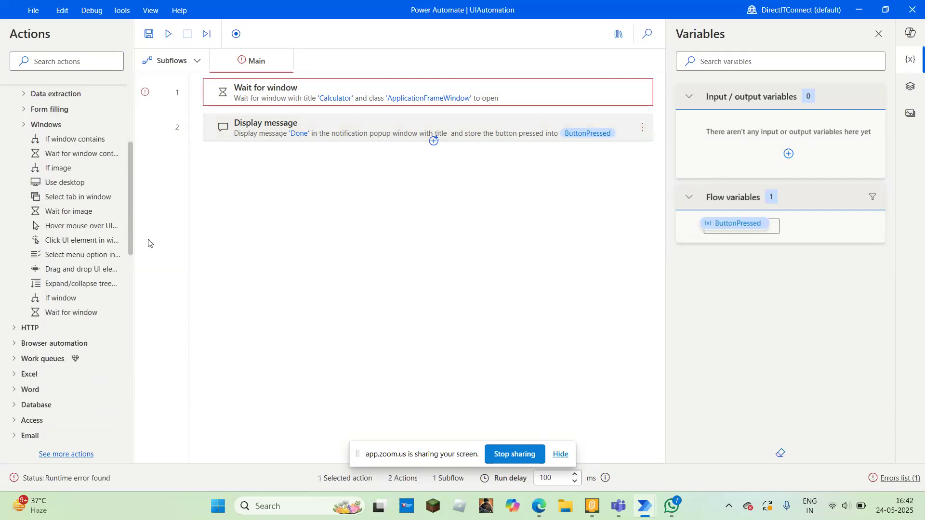
pyautogui.click(22, 126)
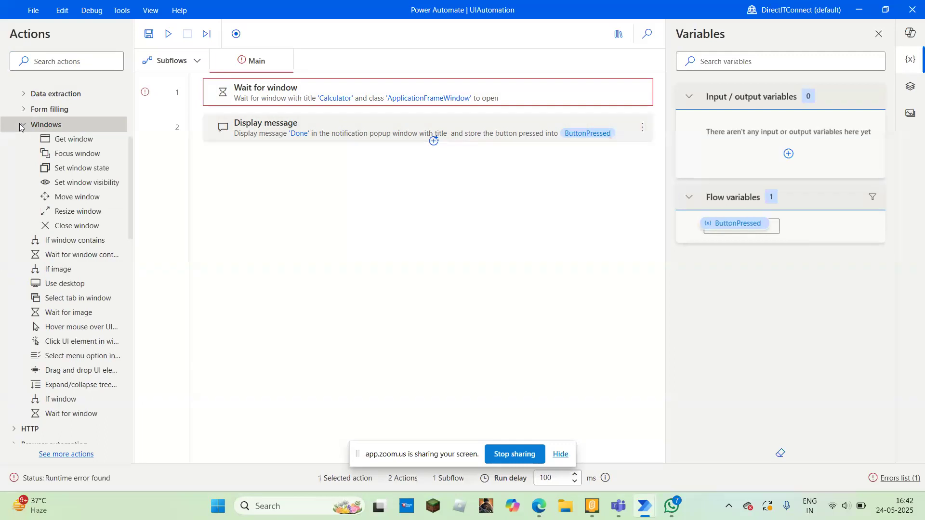
pyautogui.doubleClick(77, 139)
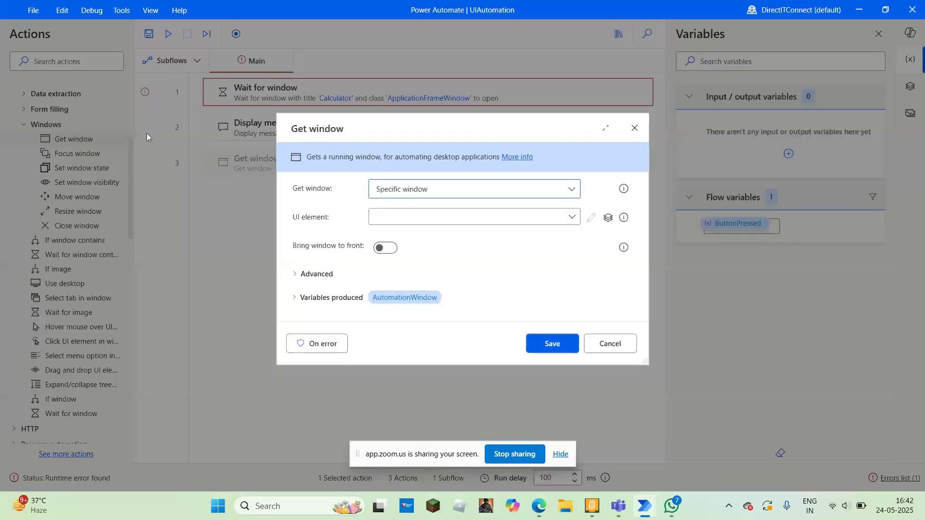
# - Examine the Get window modes and the UI elements available for the Get window action
pyautogui.click(507, 193)
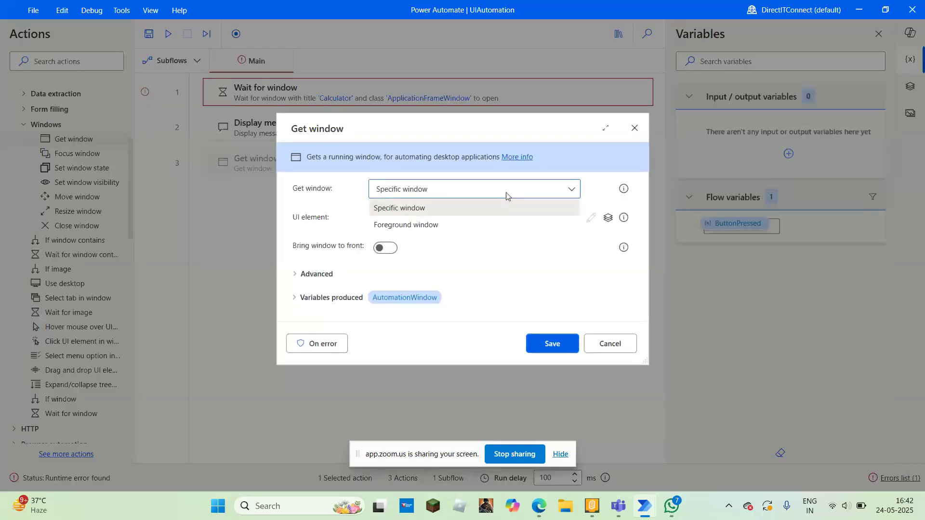
pyautogui.click(506, 195)
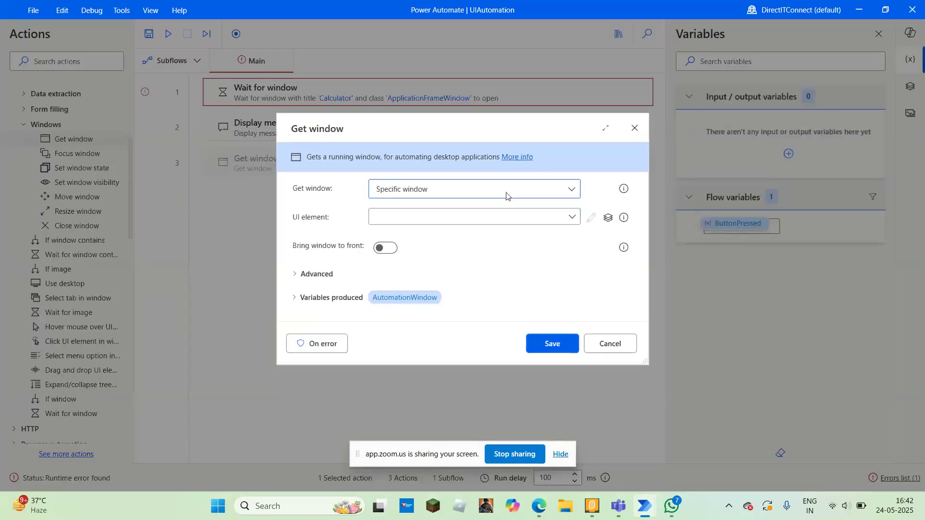
pyautogui.click(512, 217)
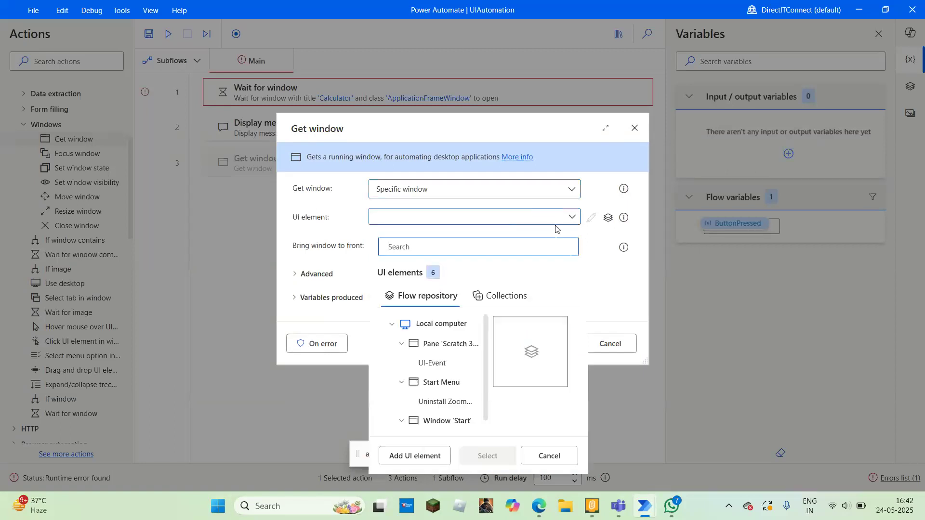
pyautogui.click(569, 225)
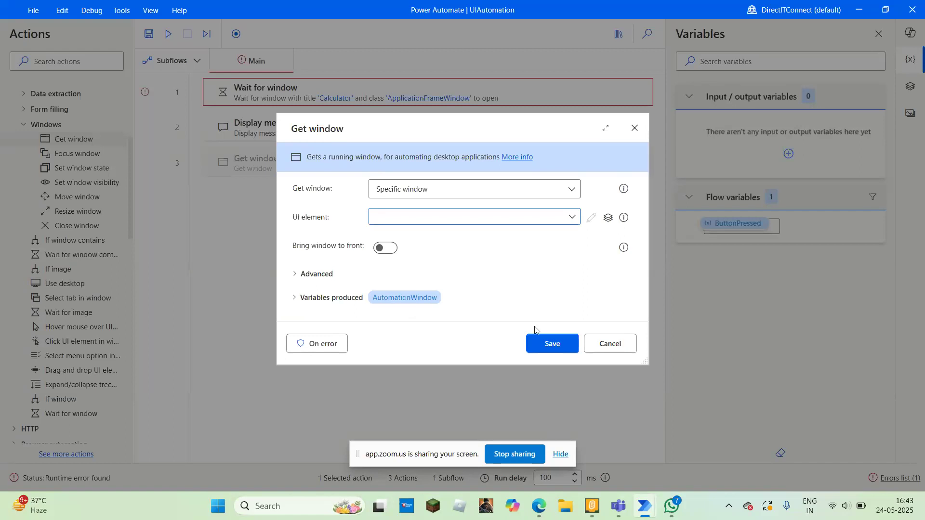
# - Discard the Get window action, and examine the Focus window action's parameters without adding it to the flow
pyautogui.click(597, 347)
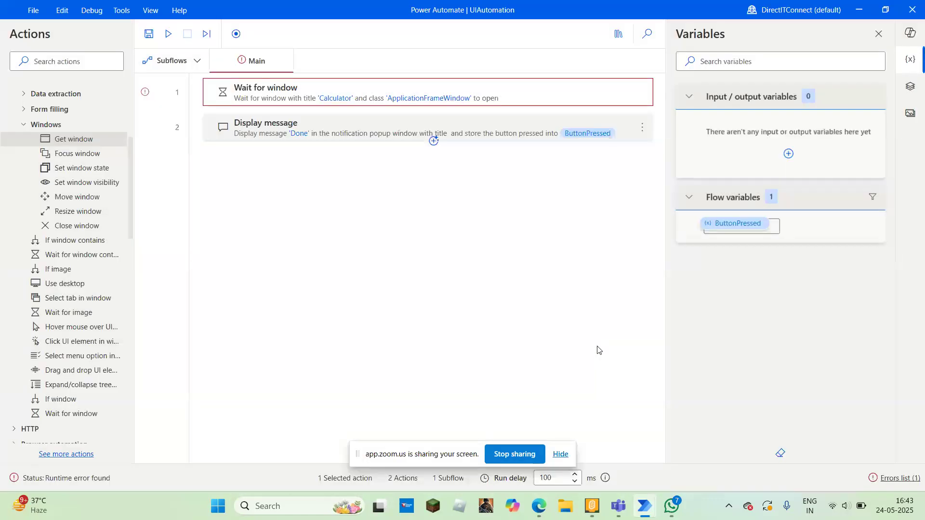
pyautogui.click(85, 155)
pyautogui.doubleClick(85, 155)
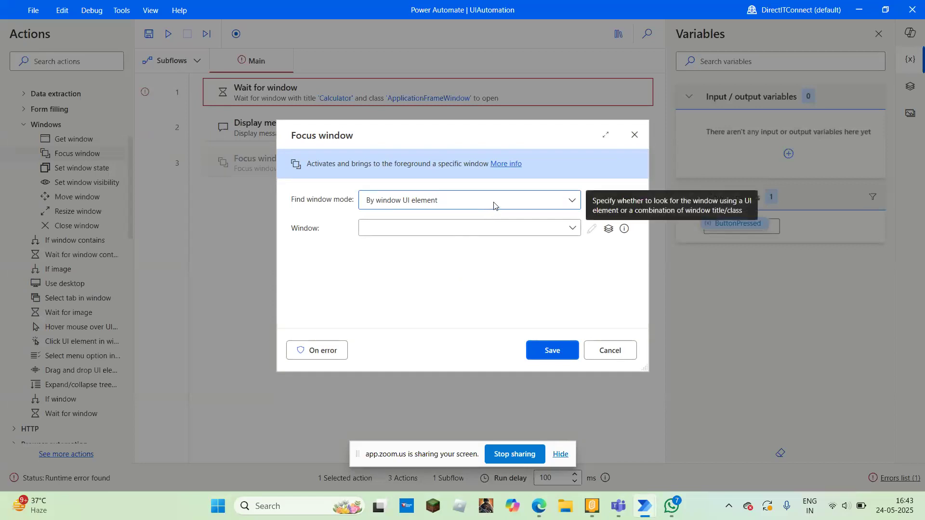
pyautogui.click(610, 351)
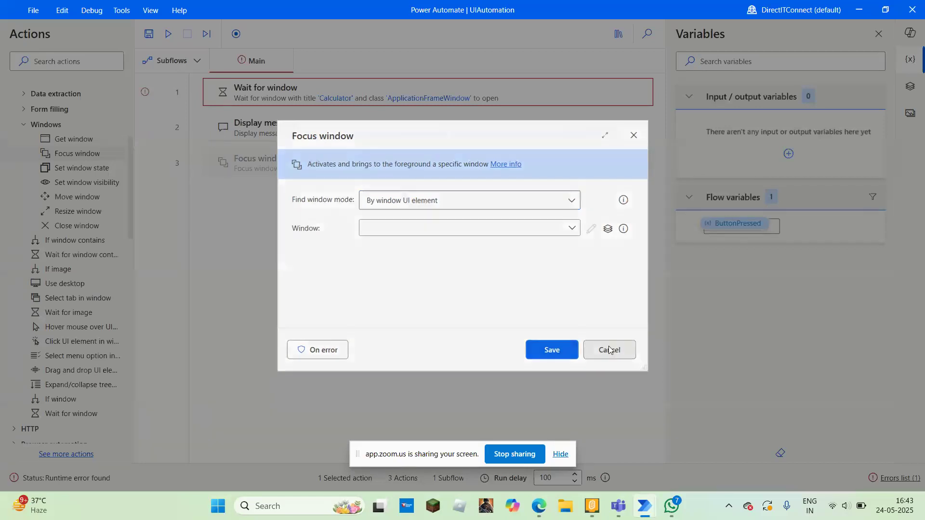
# - Examine the Window state options of the Set window state action, and close it without adding it
pyautogui.doubleClick(82, 168)
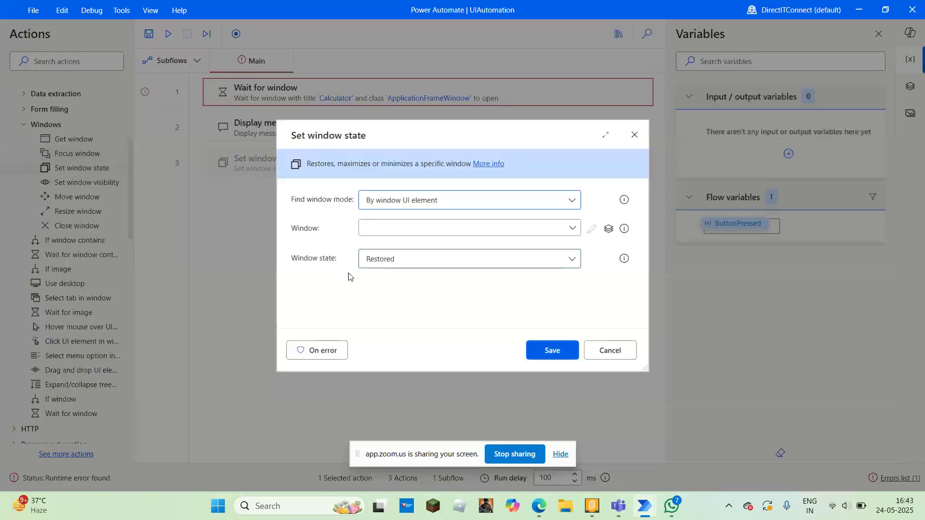
pyautogui.click(535, 260)
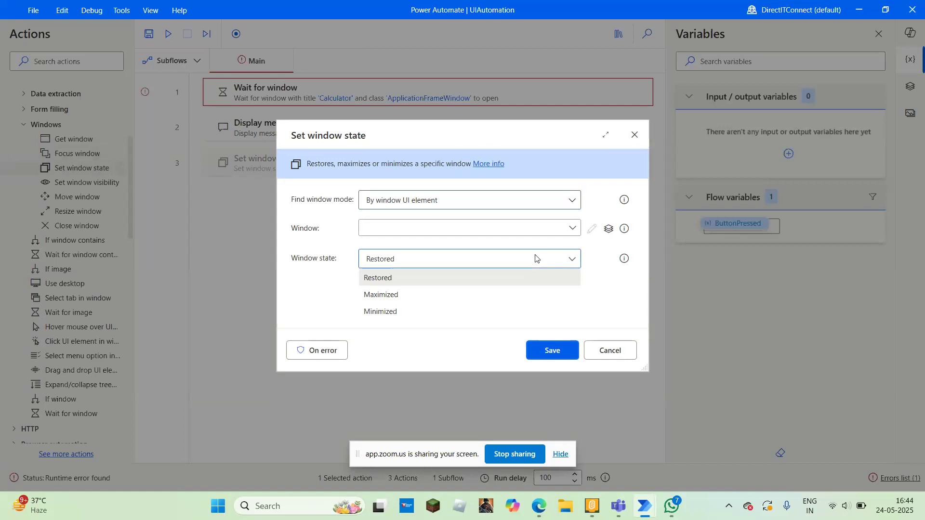
pyautogui.click(625, 302)
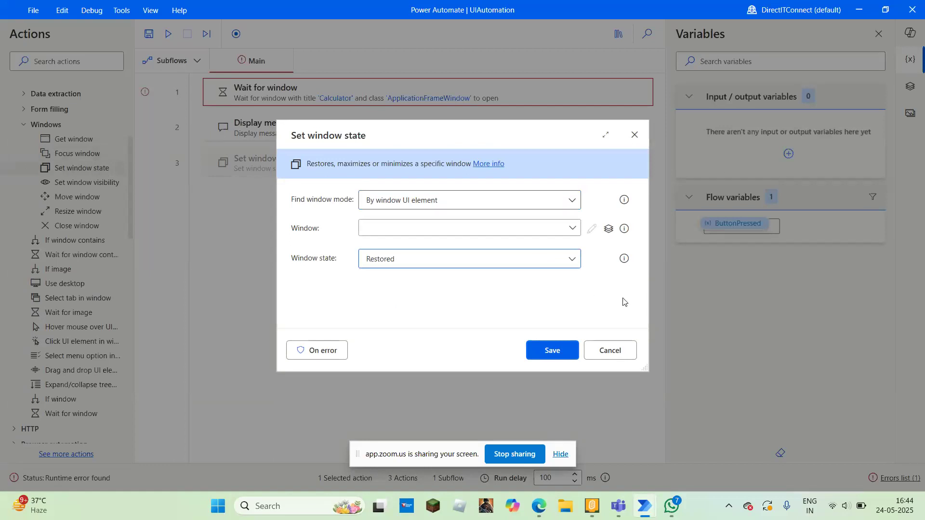
pyautogui.click(622, 349)
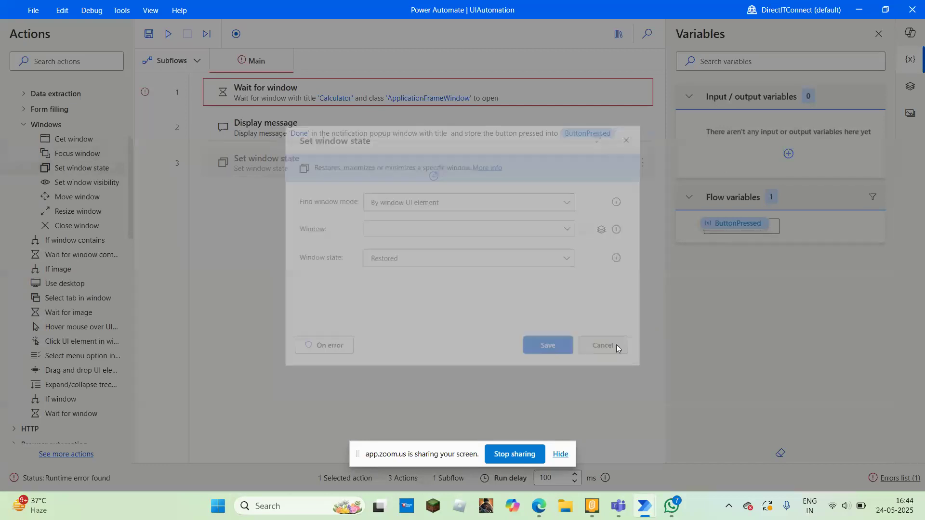
# - Examine the Set window visibility action, trying the Visible option for its visibility, and discard the action
pyautogui.doubleClick(102, 187)
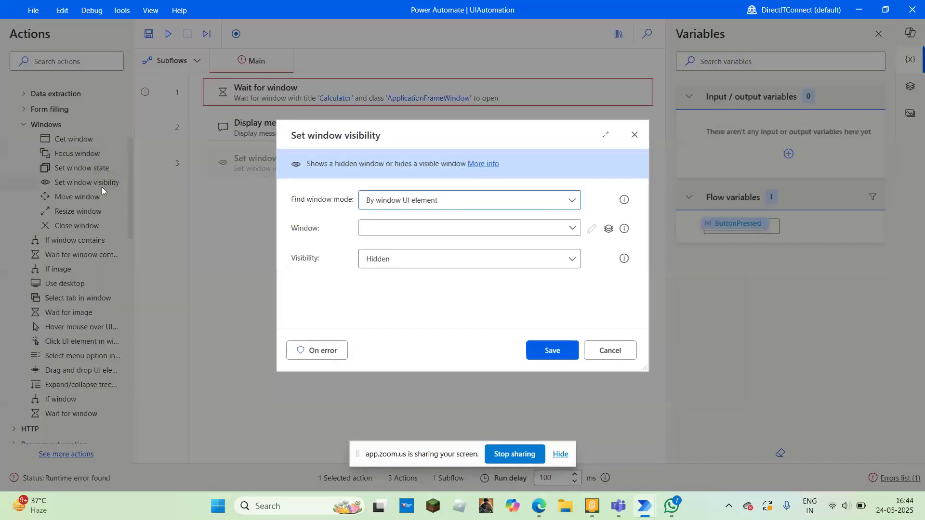
pyautogui.click(441, 264)
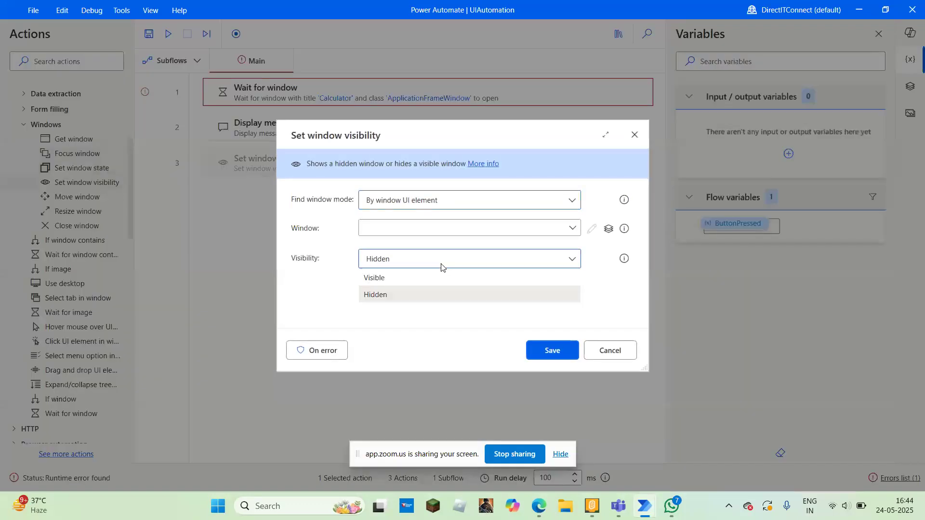
pyautogui.click(439, 271)
pyautogui.click(486, 232)
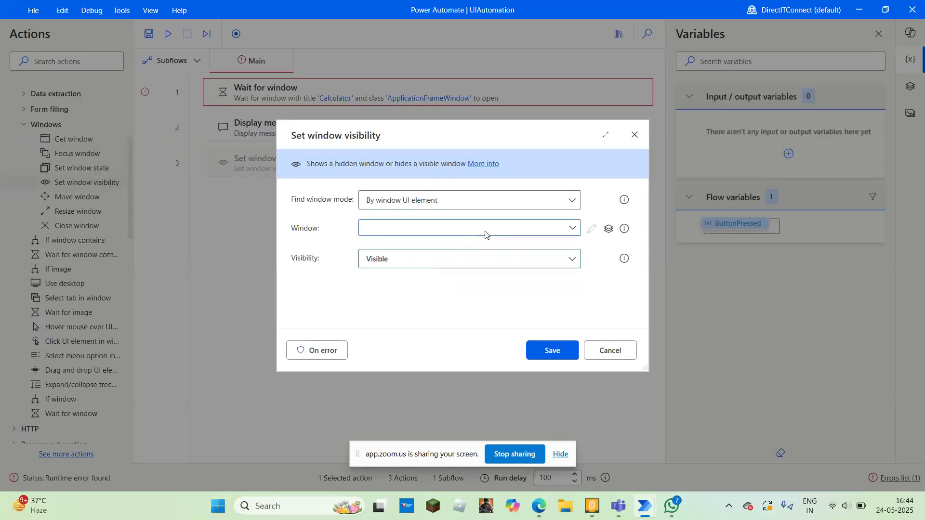
pyautogui.click(593, 289)
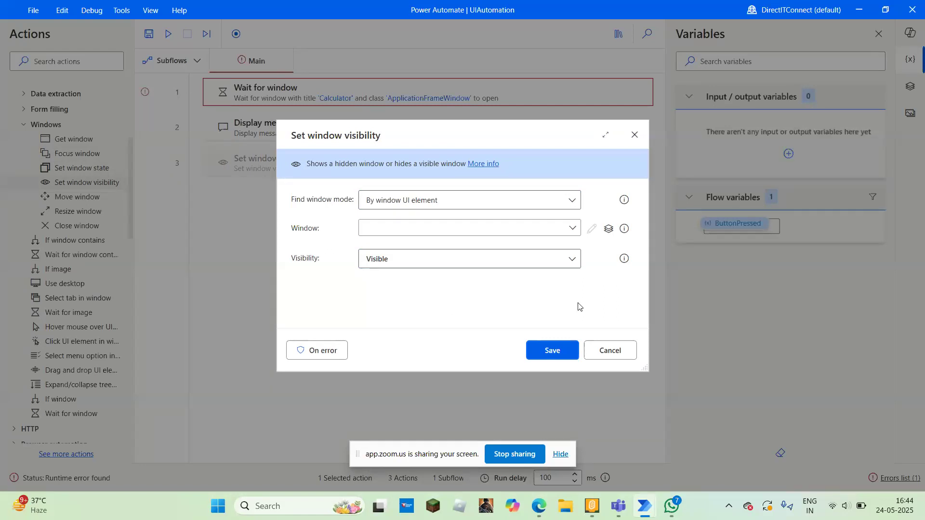
pyautogui.click(552, 266)
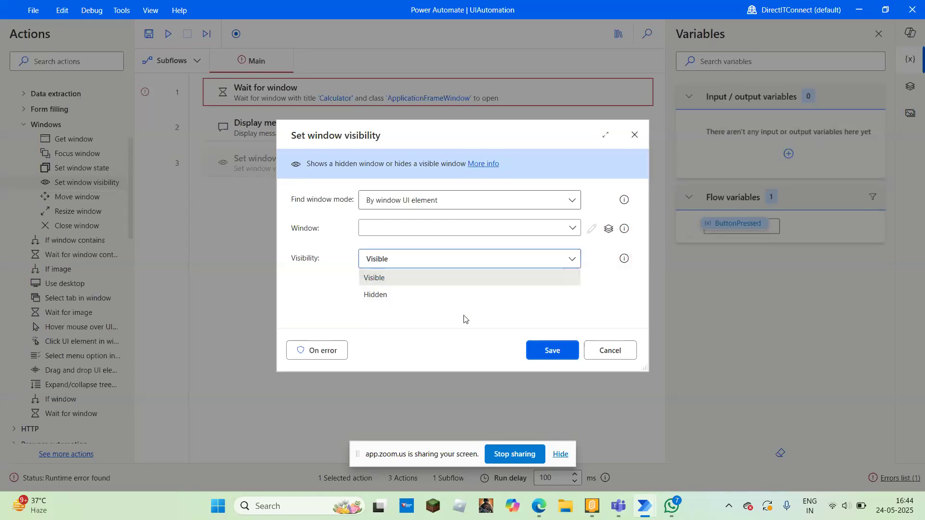
pyautogui.click(453, 333)
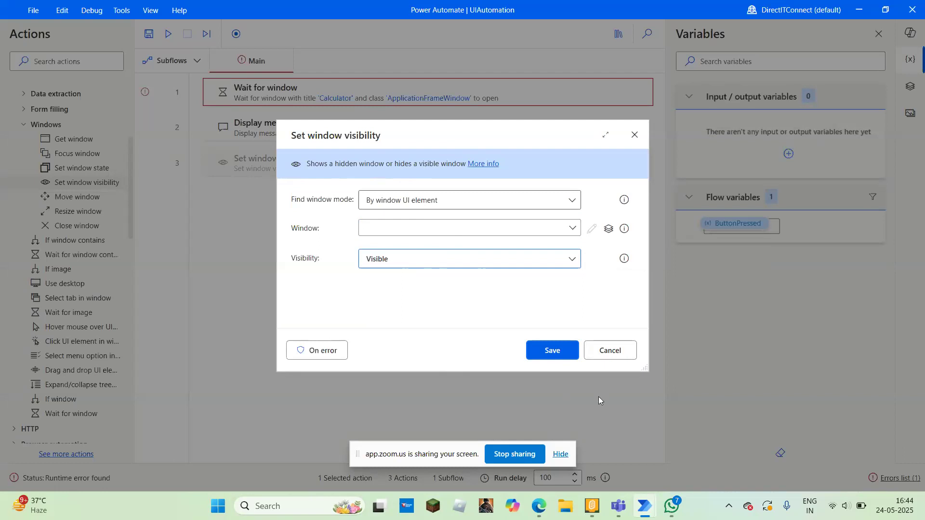
pyautogui.click(610, 353)
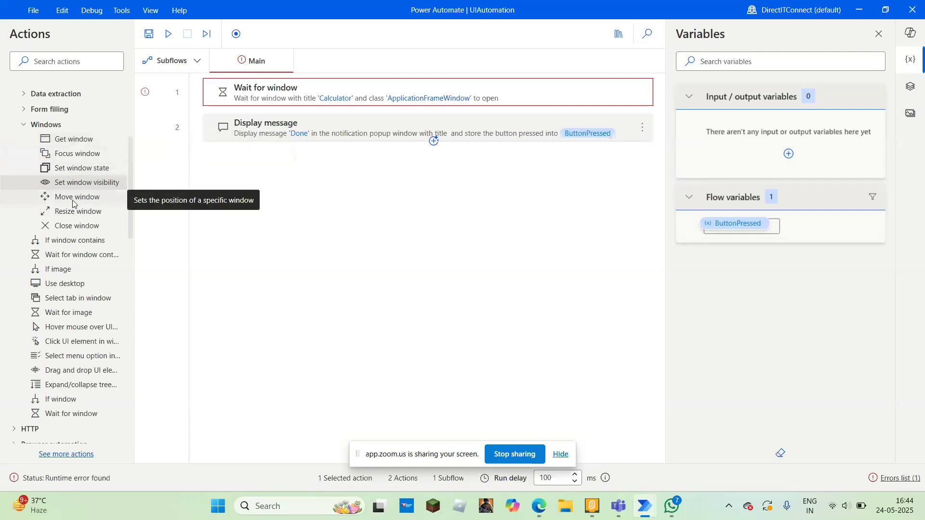
# - Examine the position settings of the Move window action and discard it, keeping the Windows action group expanded
pyautogui.moveTo(71, 202); pyautogui.dragTo(347, 314)
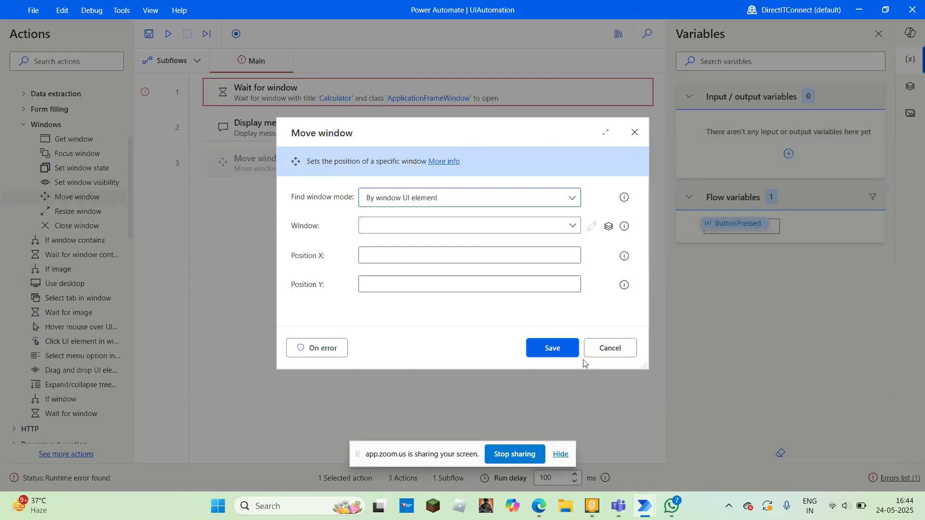
pyautogui.click(609, 348)
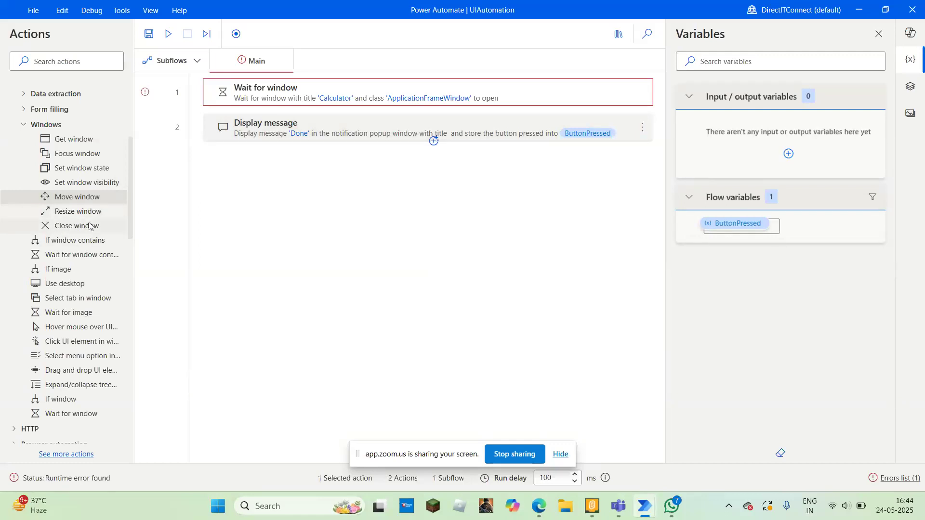
pyautogui.click(24, 123)
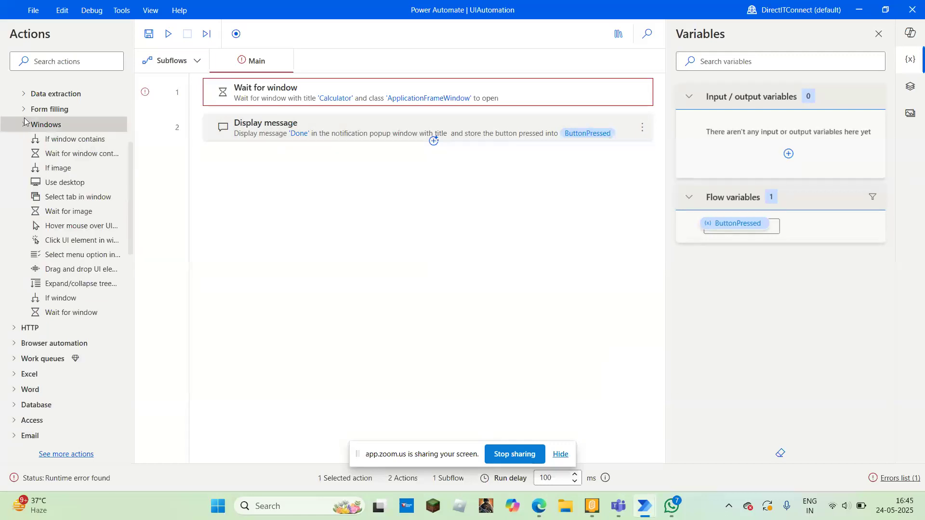
pyautogui.click(25, 128)
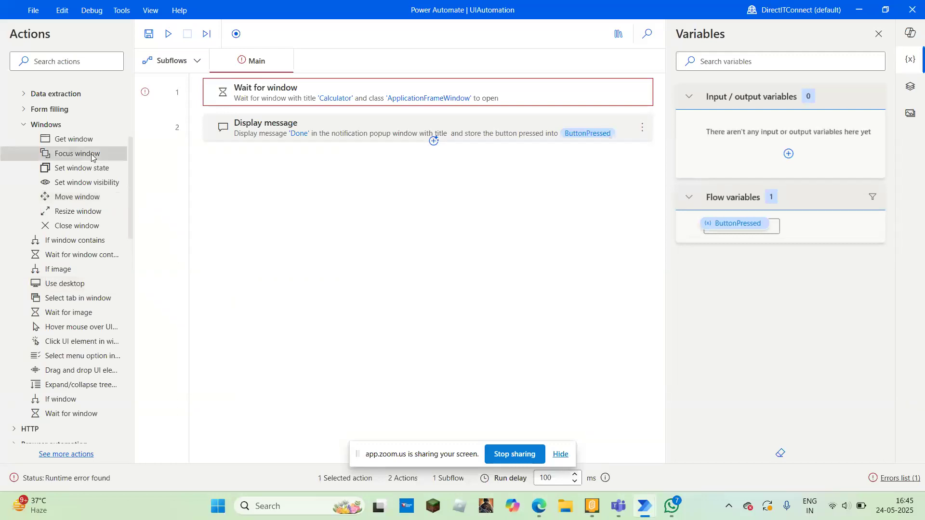
# - Open the Focus window action's settings, and demonstrate window focus by bringing Scratch, WhatsApp and Scratch again to the foreground
pyautogui.doubleClick(77, 153)
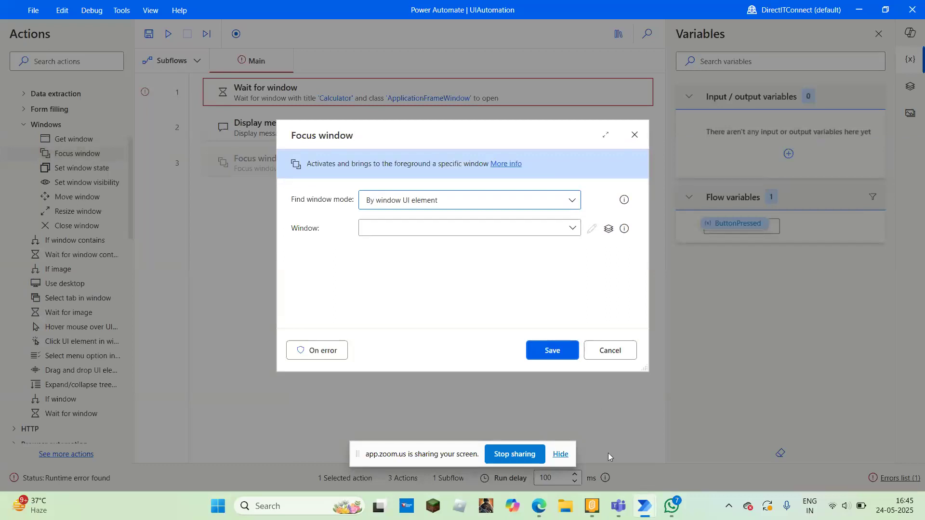
pyautogui.moveTo(595, 510)
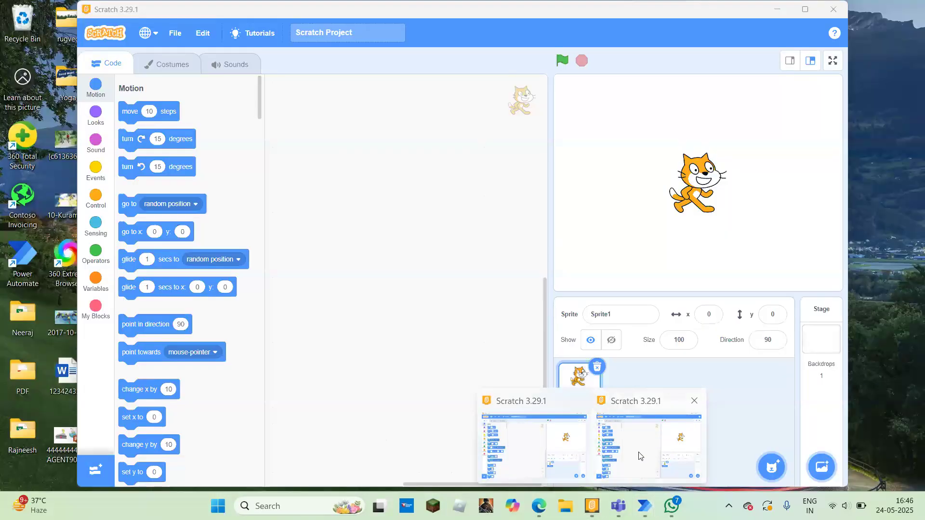
pyautogui.click(639, 458)
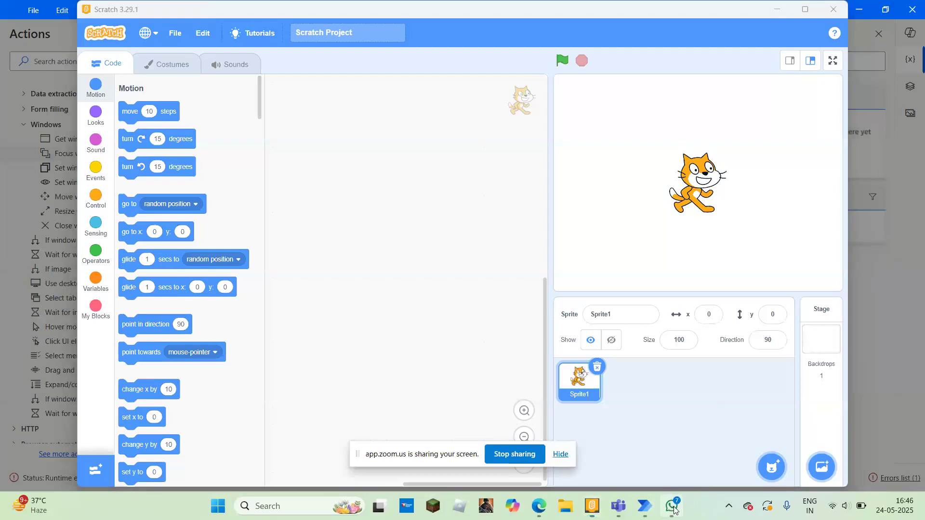
pyautogui.click(674, 510)
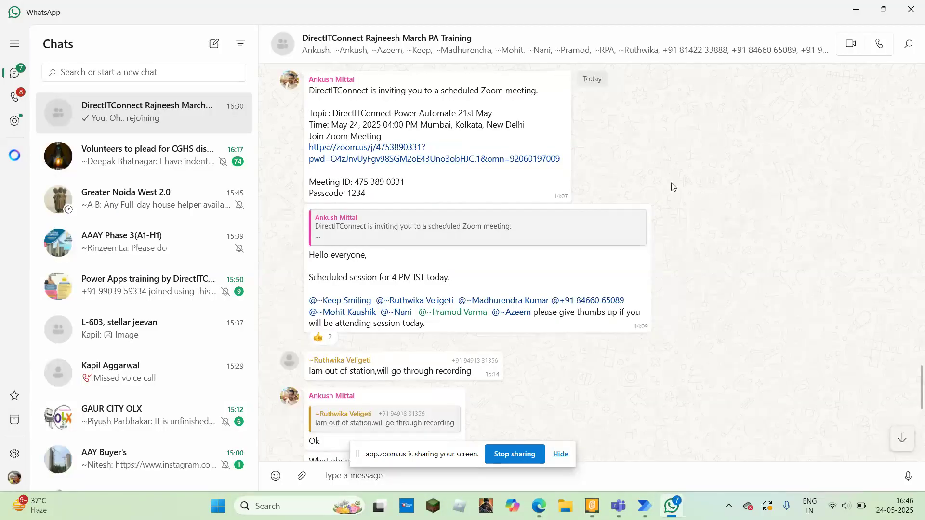
pyautogui.moveTo(689, 270)
pyautogui.hotkey('alt', 'Tab')
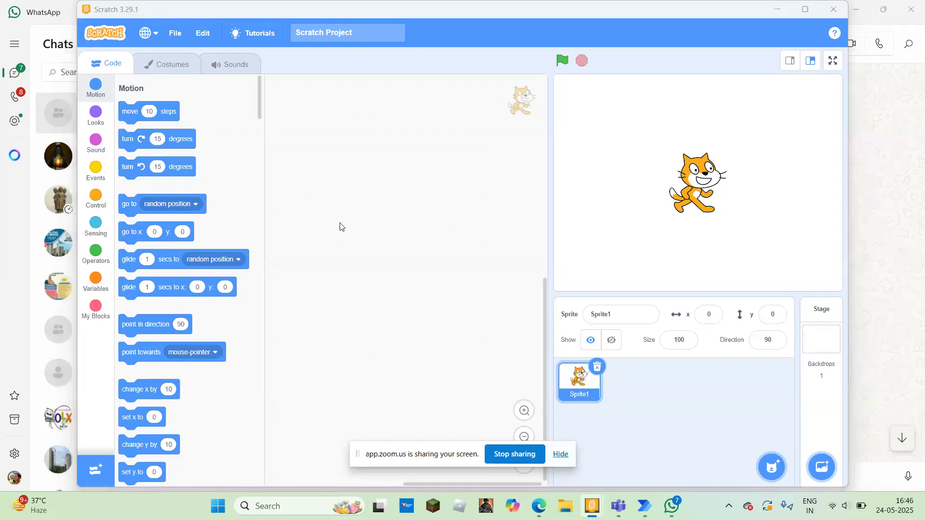
pyautogui.hotkey('alt', 'Tab')
pyautogui.press('super+r')
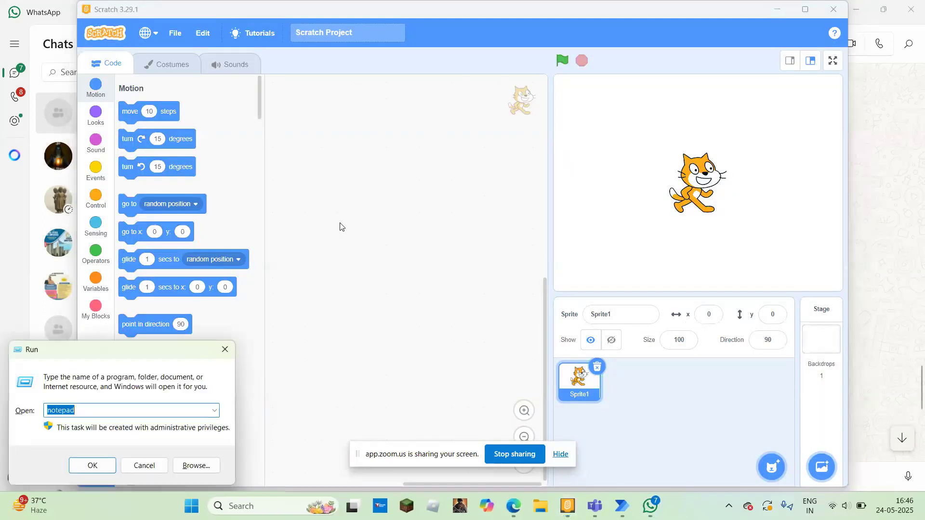
pyautogui.write('calc+++')
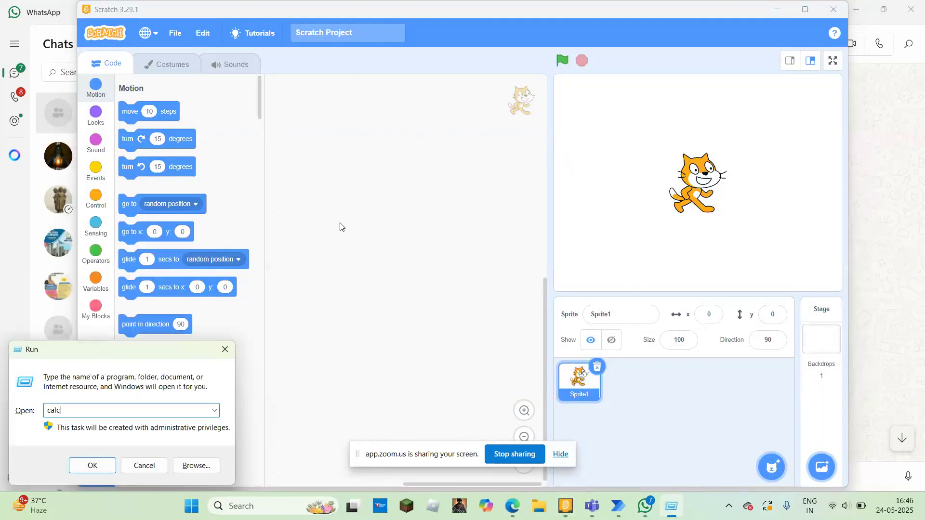
pyautogui.press('BackSpace')
pyautogui.press('BackSpace')
pyautogui.press('BackSpace')
pyautogui.press('BackSpace')
pyautogui.press('BackSpace')
pyautogui.press('BackSpace')
pyautogui.press('Escape')
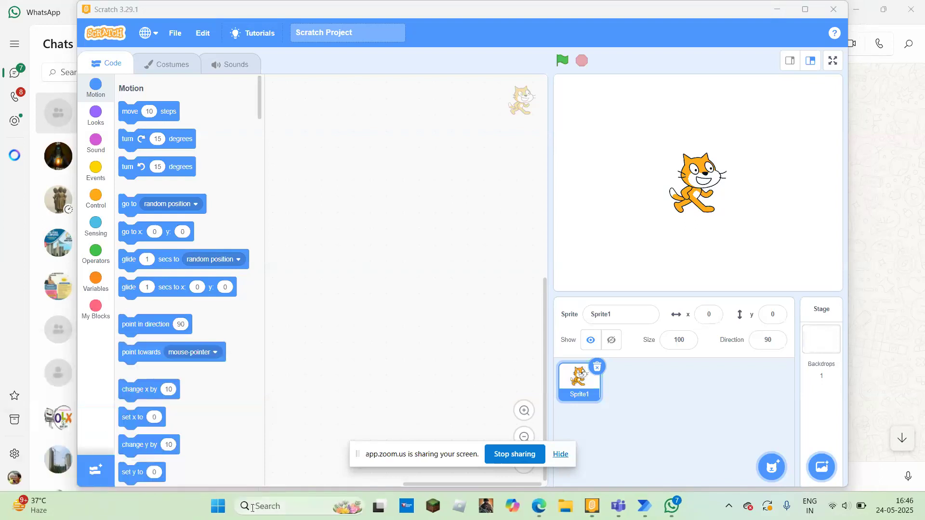
# - Search Windows for "calc", open the Calculator app and place its window over Scratch's stage area
pyautogui.click(252, 507)
pyautogui.write('calc')
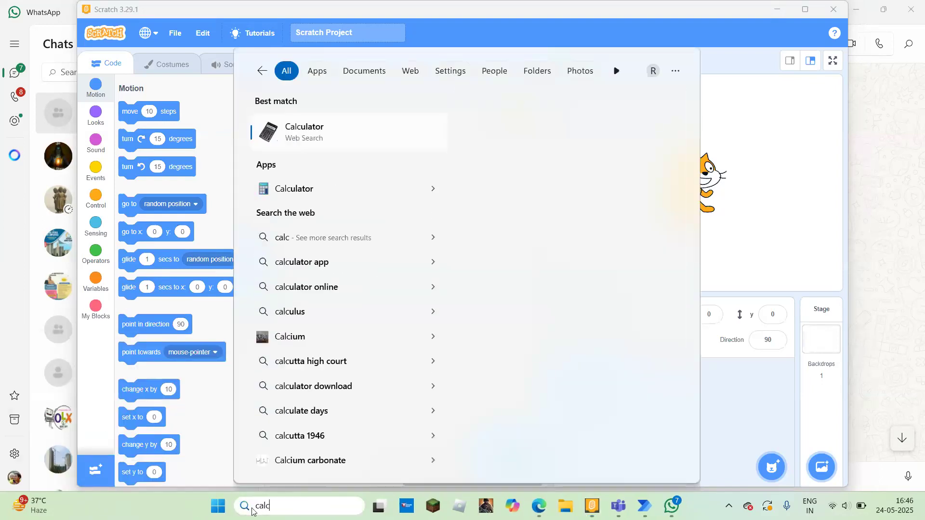
pyautogui.click(321, 188)
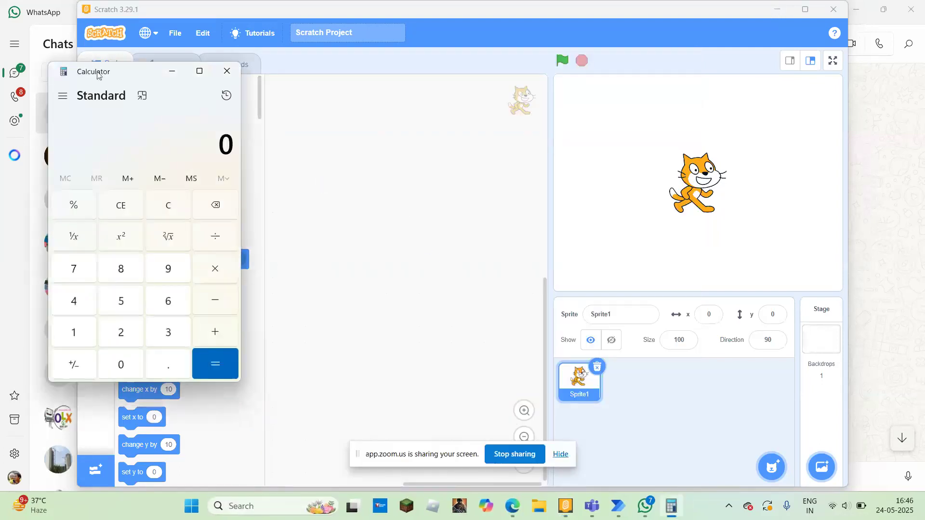
pyautogui.moveTo(98, 75); pyautogui.dragTo(620, 108)
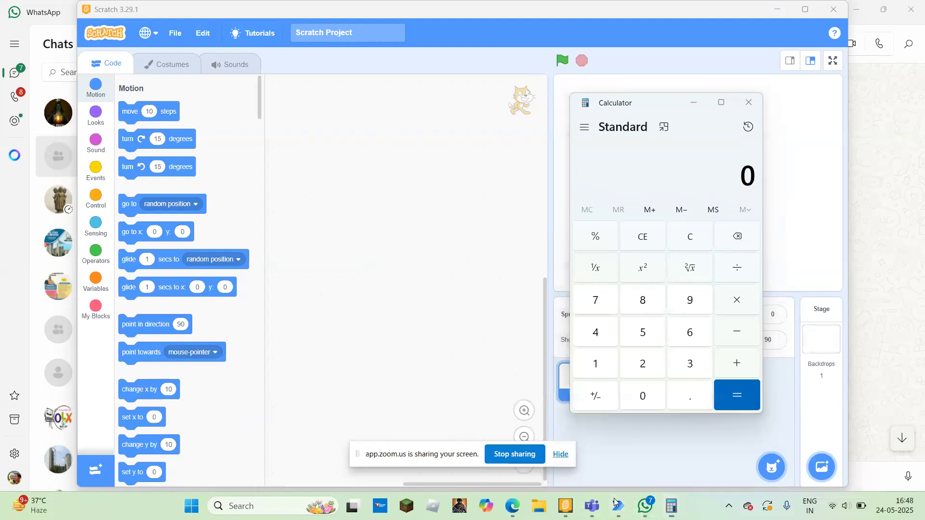
# - Switch back to the UIAutomation flow in Power Automate and discard the open Focus window action
pyautogui.moveTo(617, 504)
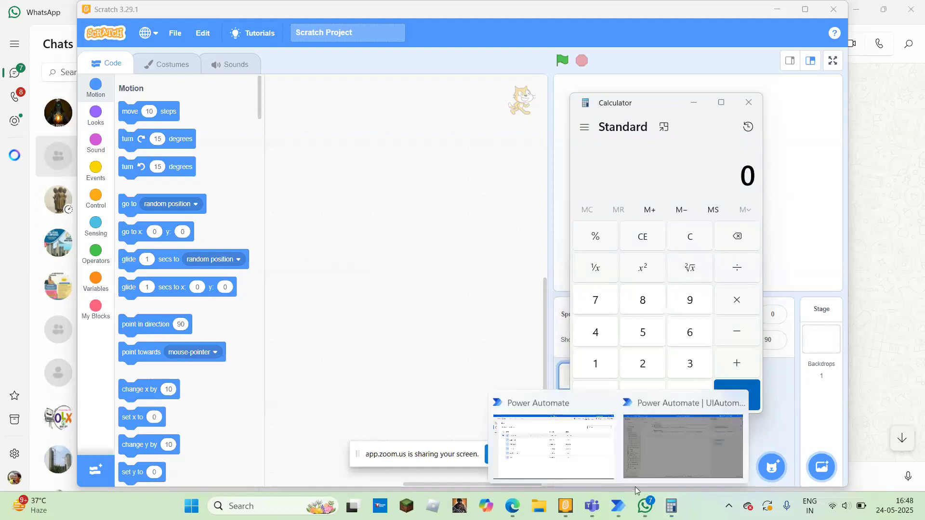
pyautogui.click(675, 453)
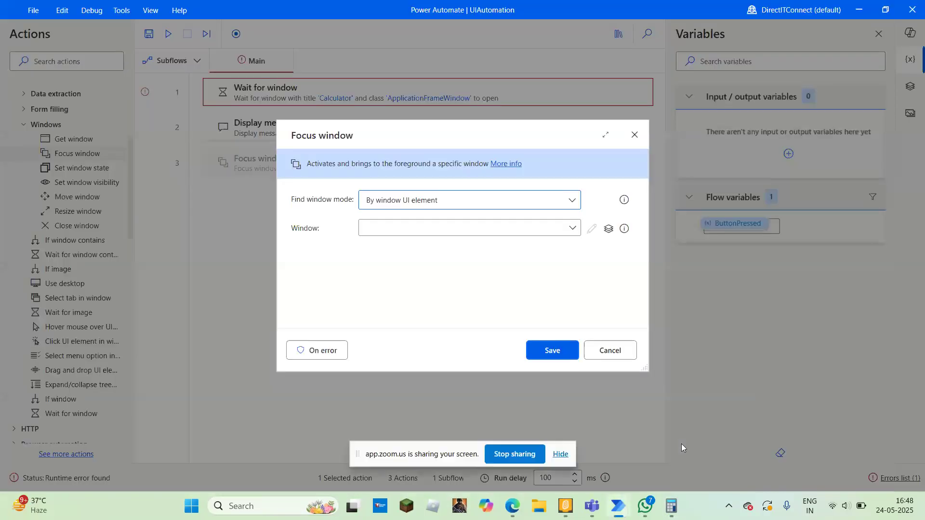
pyautogui.click(614, 350)
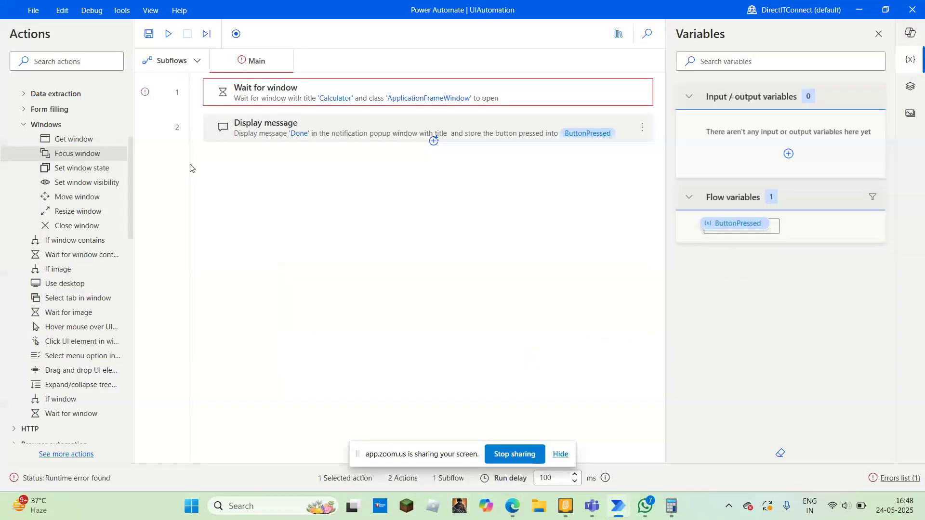
# - Examine the Get window action's settings and the AutomationWindow variable it produces
pyautogui.doubleClick(77, 142)
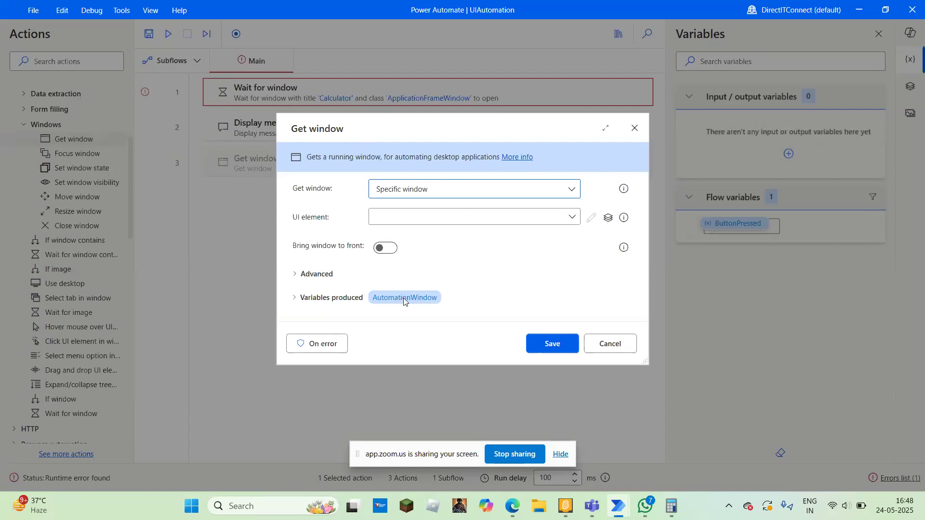
pyautogui.click(618, 351)
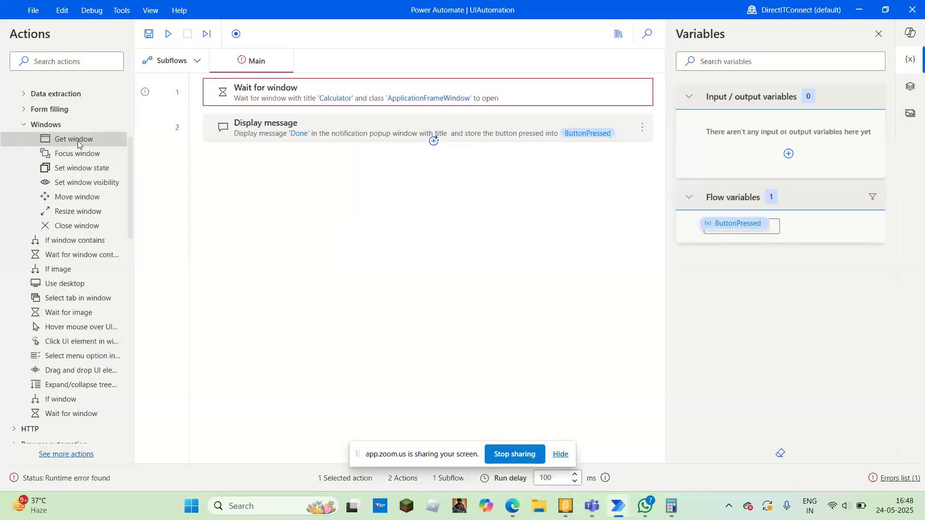
pyautogui.doubleClick(77, 140)
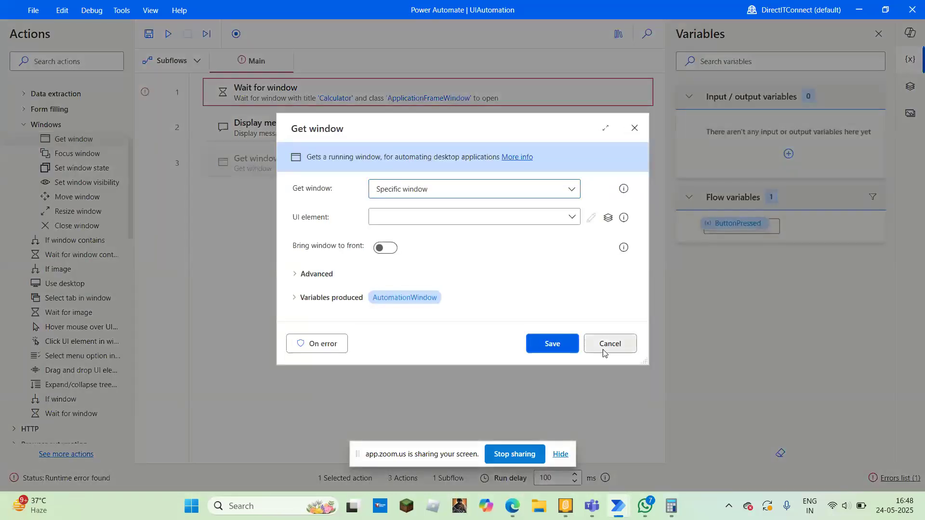
# - Discard the open Get window action, and review the settings of the form-filling action Populate text field in window without saving it
pyautogui.click(603, 351)
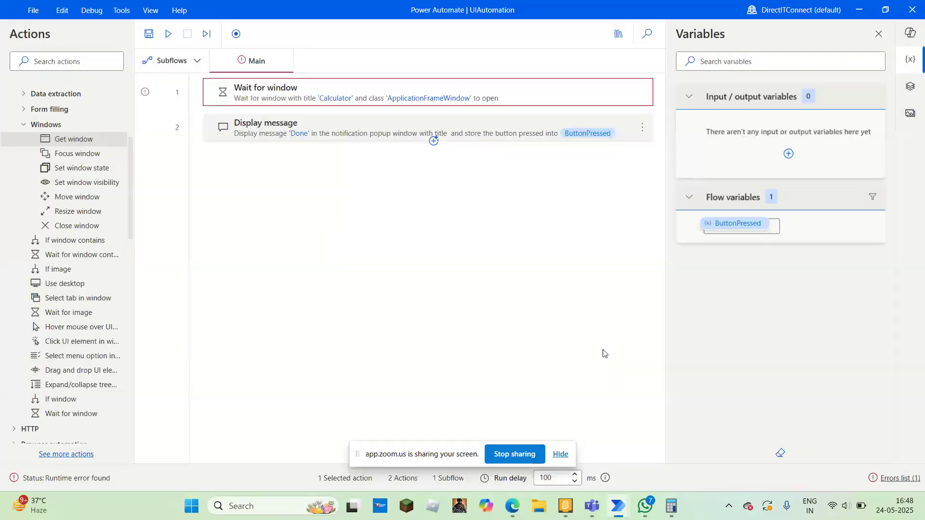
pyautogui.click(25, 111)
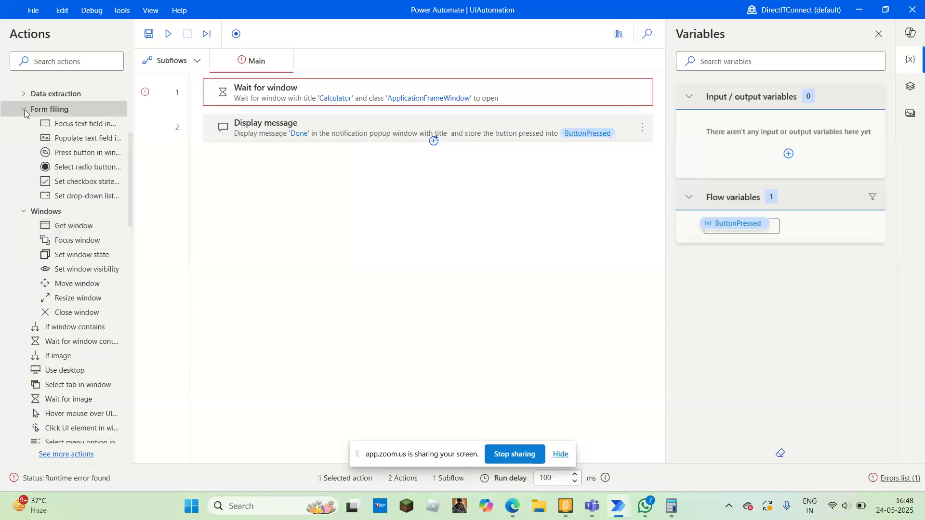
pyautogui.doubleClick(71, 139)
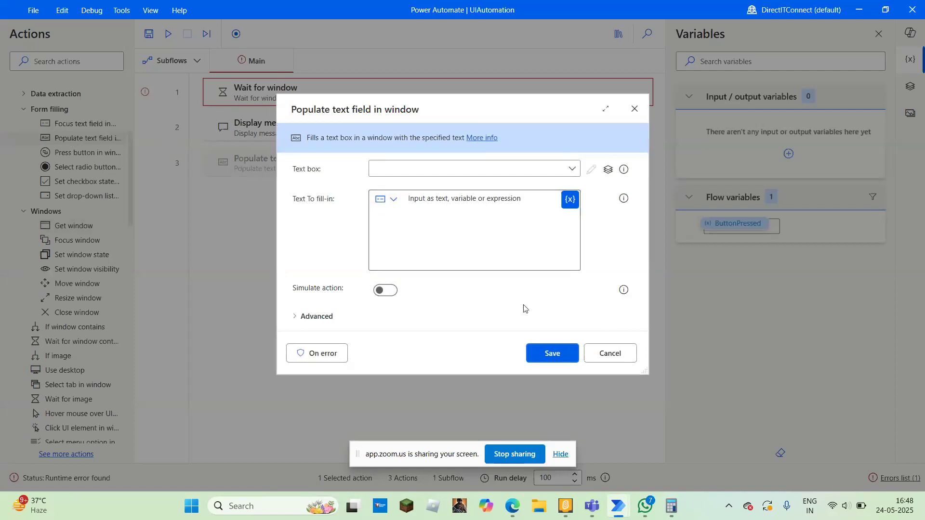
pyautogui.click(610, 355)
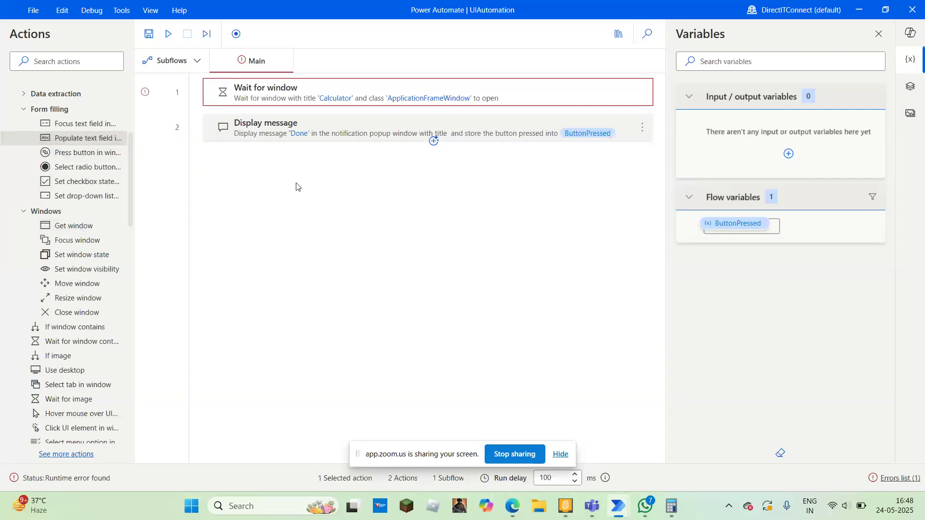
# - Add the Get window action to the flow again to review its settings and produced variable, and discard it
pyautogui.click(82, 230)
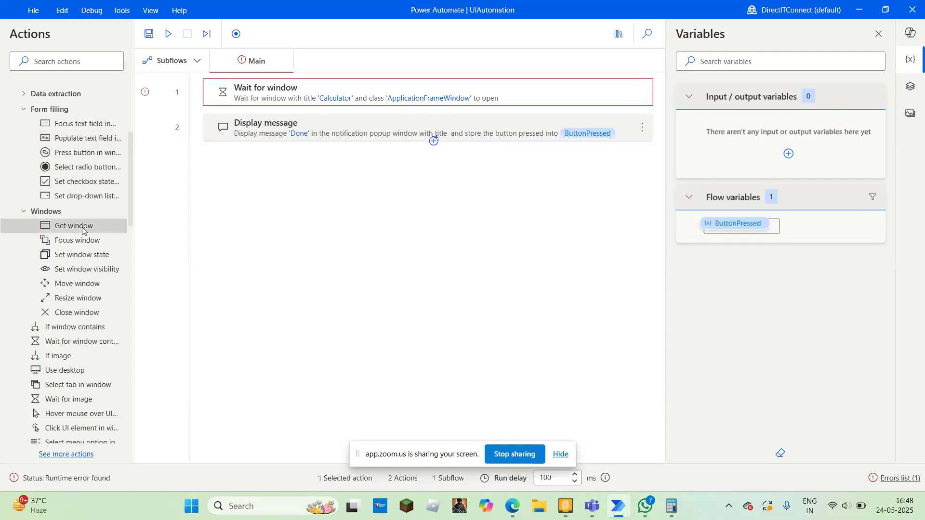
pyautogui.moveTo(83, 230); pyautogui.dragTo(214, 224)
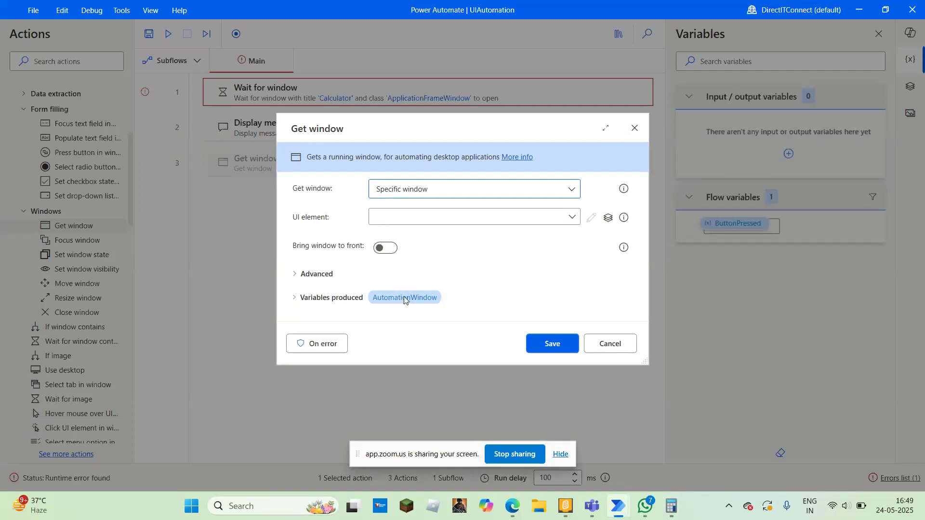
pyautogui.click(608, 344)
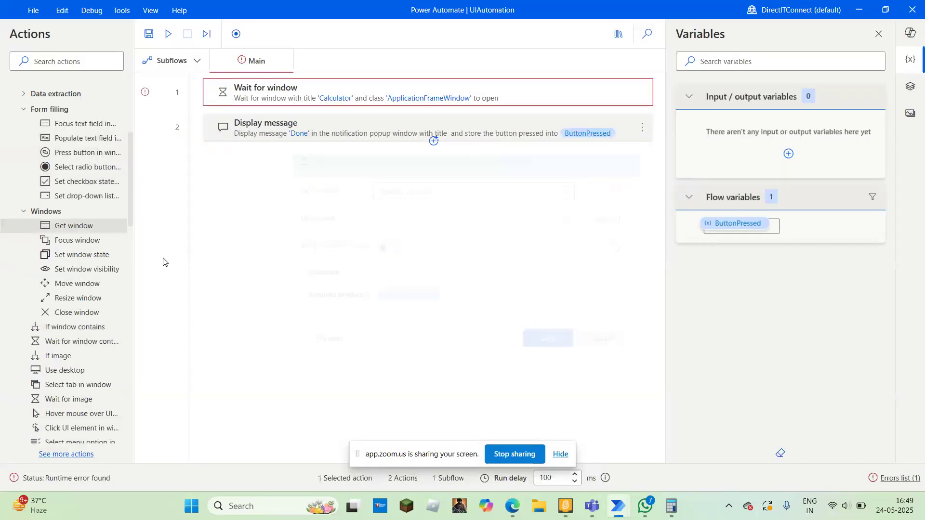
# - Examine the Focus window action's find-window modes and the UI elements available for its window, and close it without saving
pyautogui.click(78, 247)
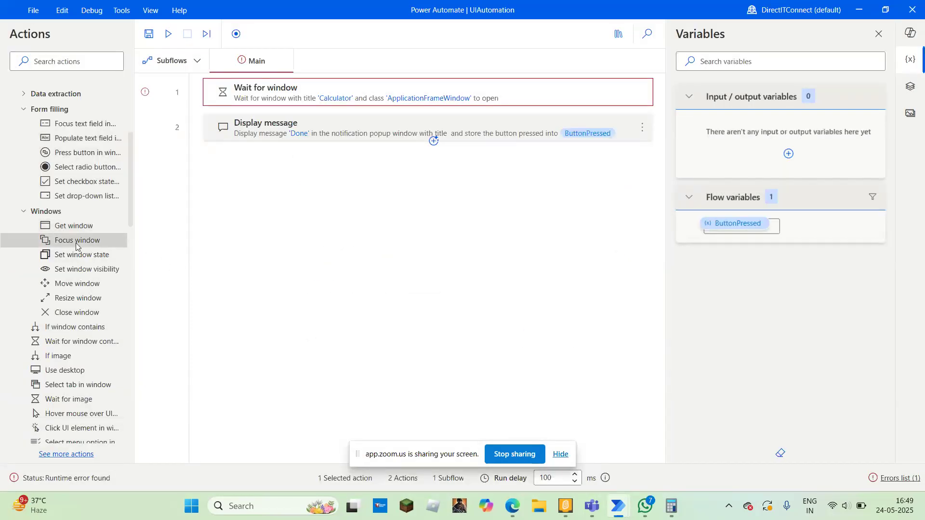
pyautogui.doubleClick(76, 247)
pyautogui.click(572, 203)
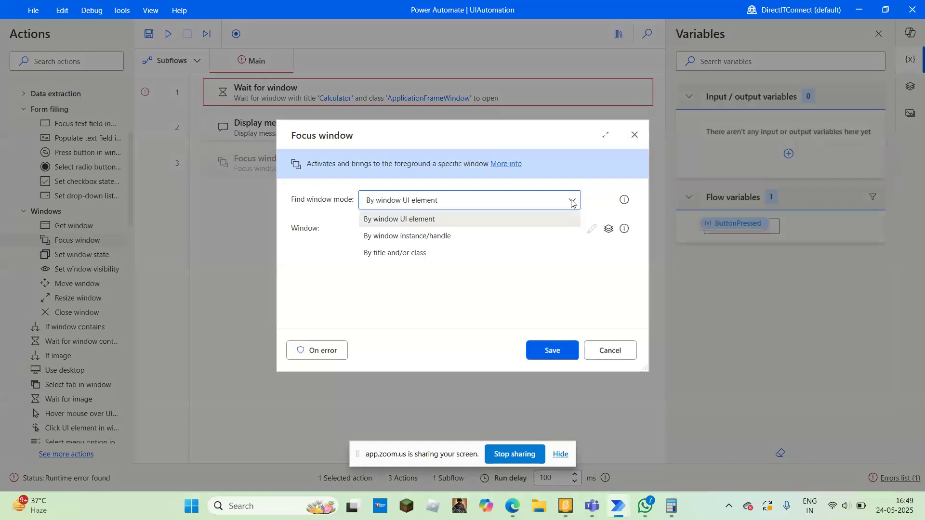
pyautogui.click(563, 289)
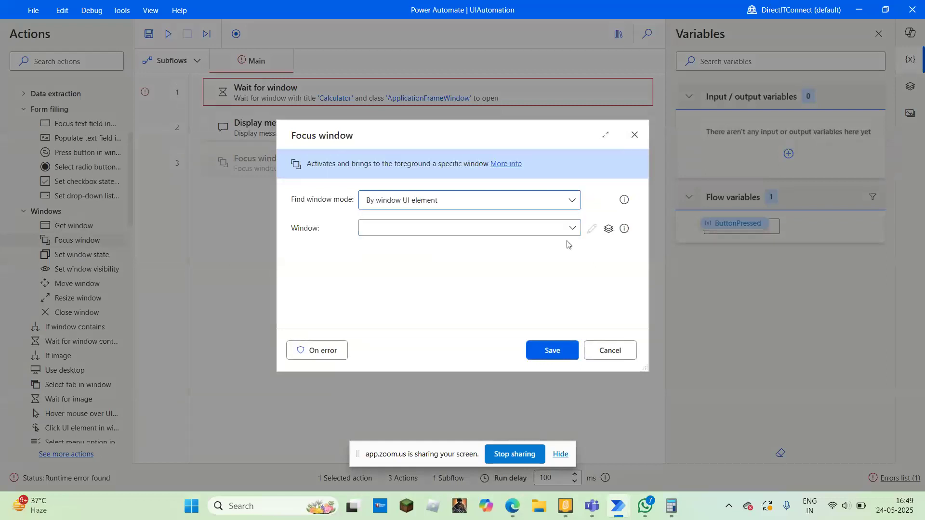
pyautogui.click(572, 229)
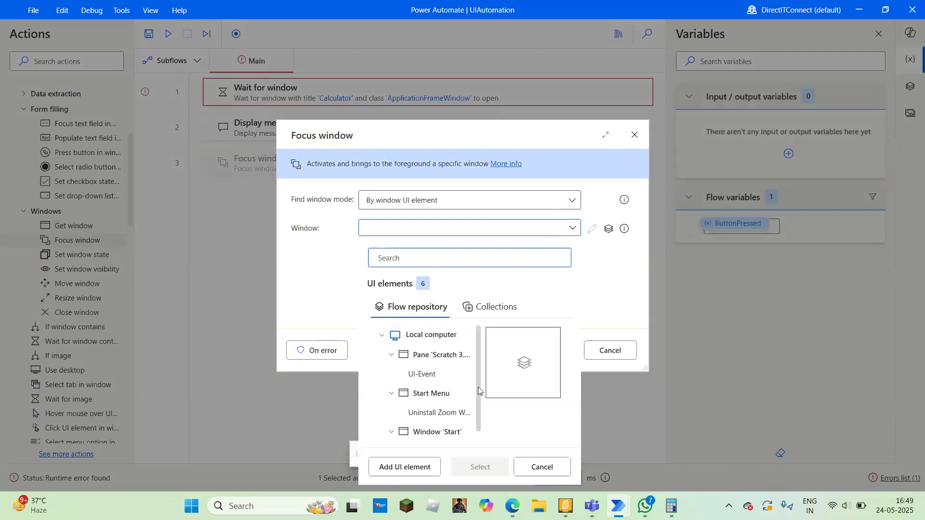
pyautogui.moveTo(477, 392)
pyautogui.mouseDown()
pyautogui.moveTo(482, 423)
pyautogui.moveTo(482, 391)
pyautogui.mouseUp()
pyautogui.click(542, 466)
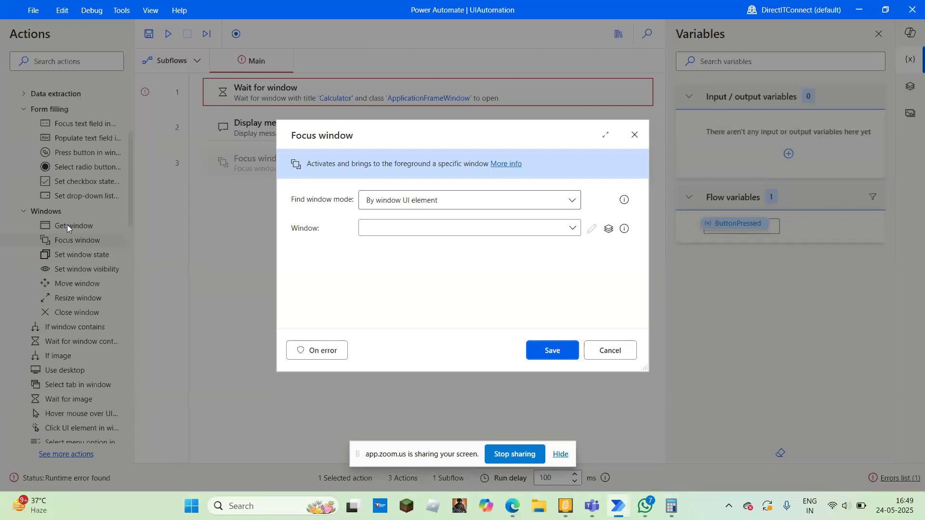
pyautogui.click(614, 352)
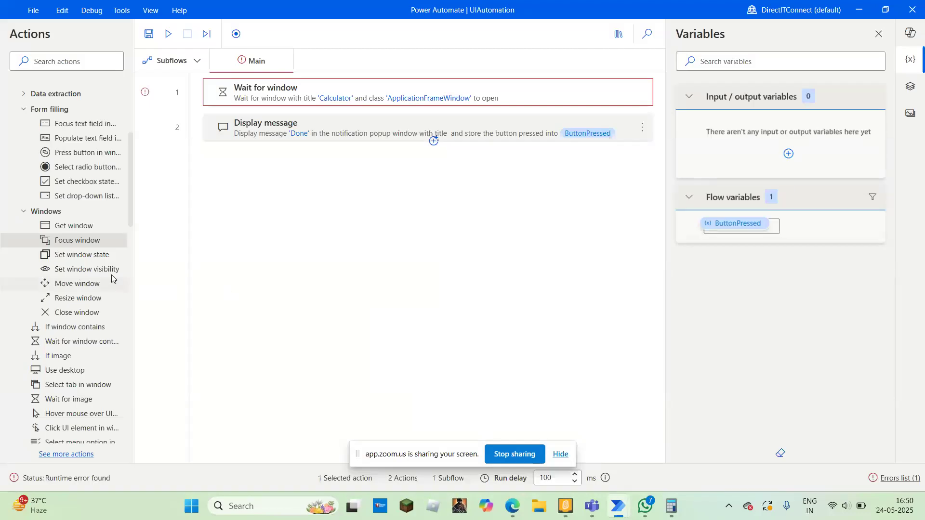
# - Examine the Set window state action's available UI elements and find-window modes, and close it without saving
pyautogui.click(83, 261)
pyautogui.doubleClick(83, 260)
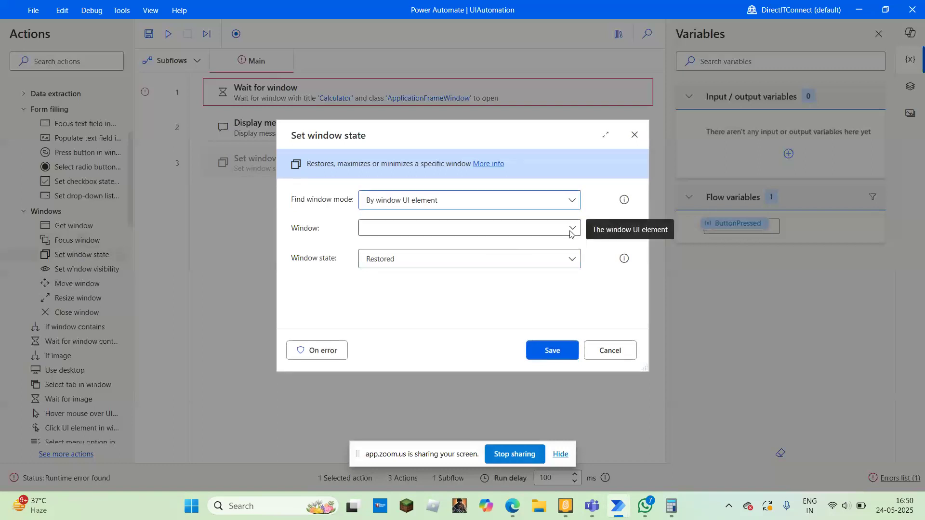
pyautogui.click(572, 228)
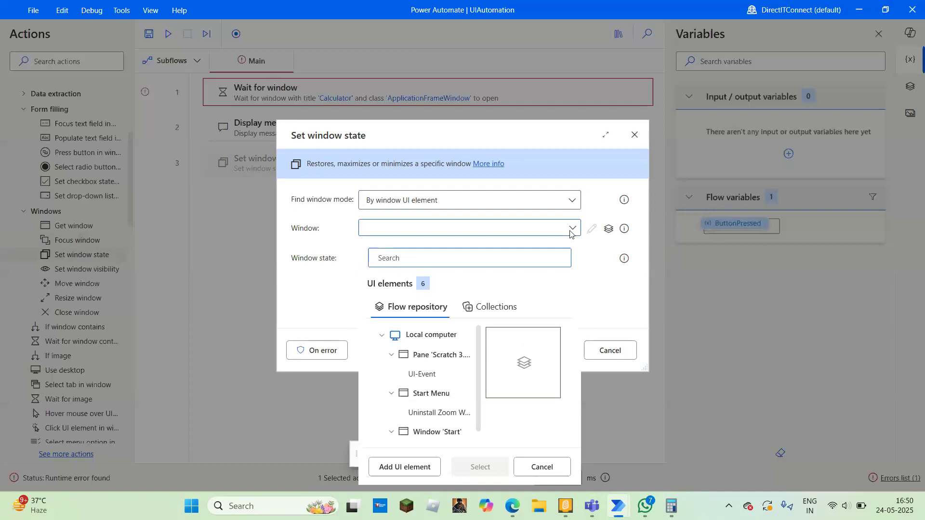
pyautogui.click(570, 205)
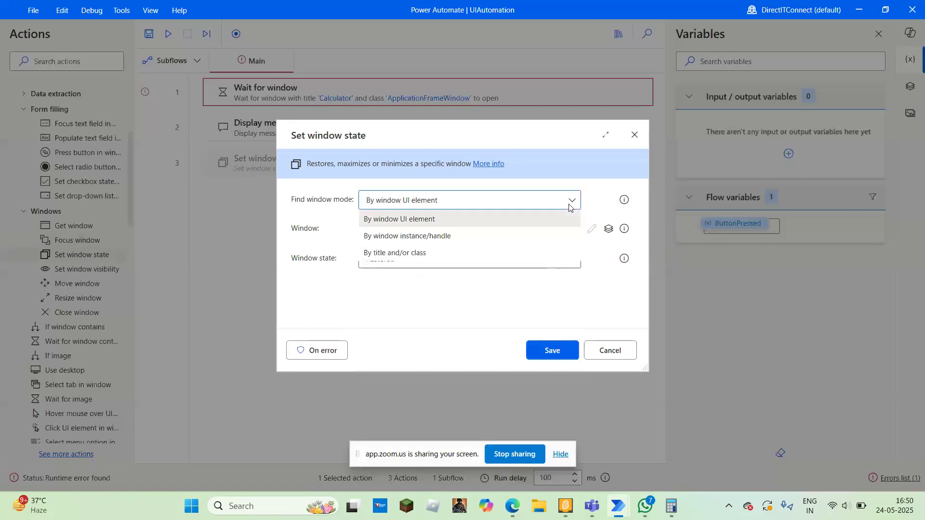
pyautogui.click(525, 329)
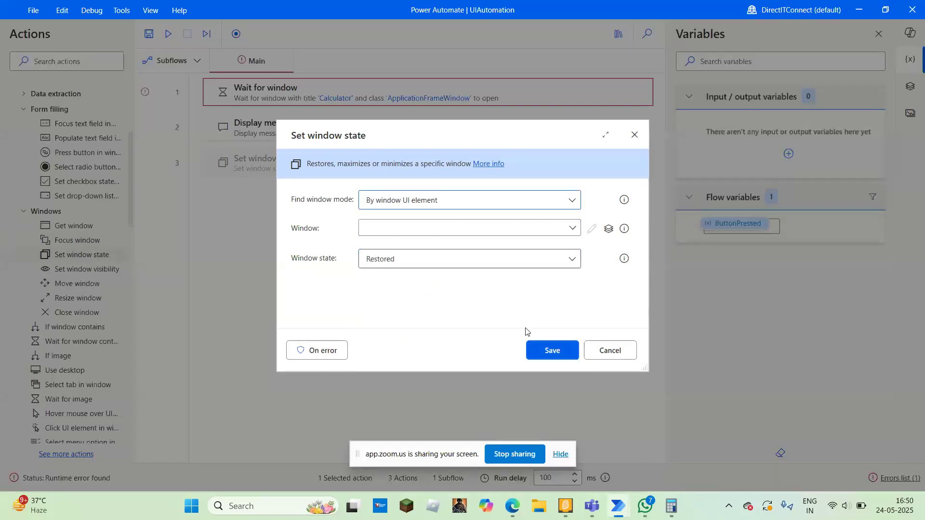
pyautogui.click(610, 350)
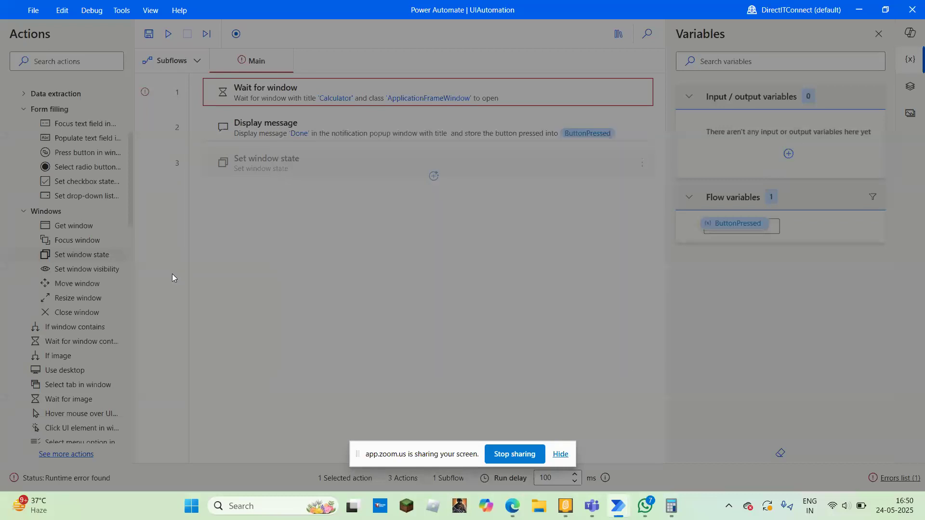
# - Examine the Set window visibility action's find-window modes and other settings, and close it without saving
pyautogui.doubleClick(95, 274)
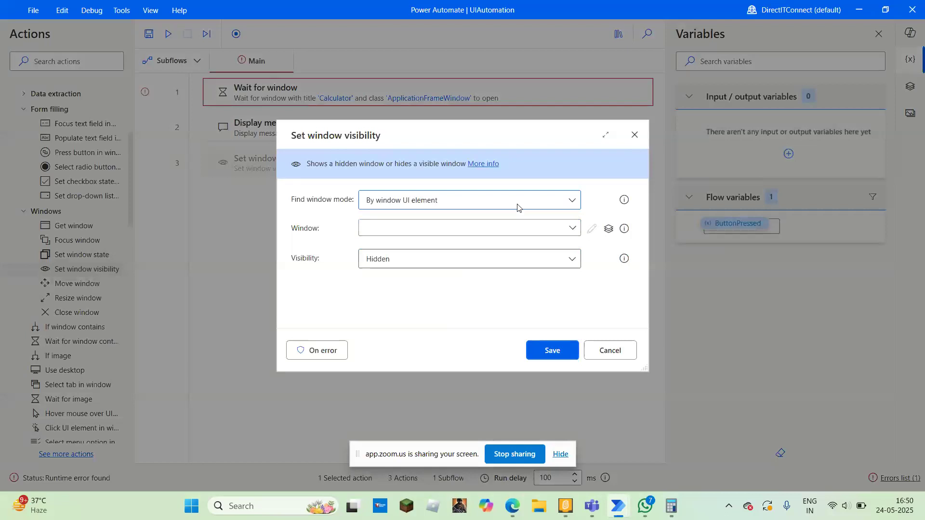
pyautogui.click(570, 202)
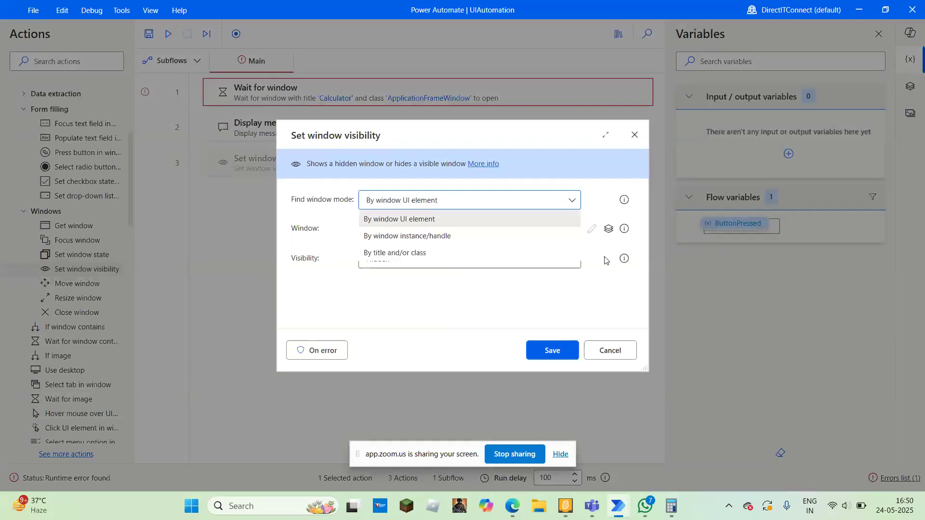
pyautogui.click(602, 271)
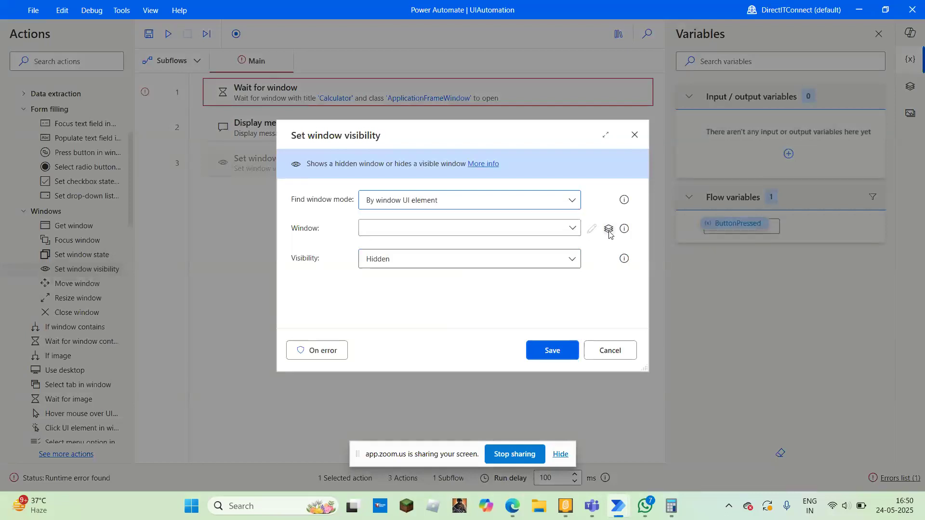
pyautogui.moveTo(609, 233)
pyautogui.click(609, 351)
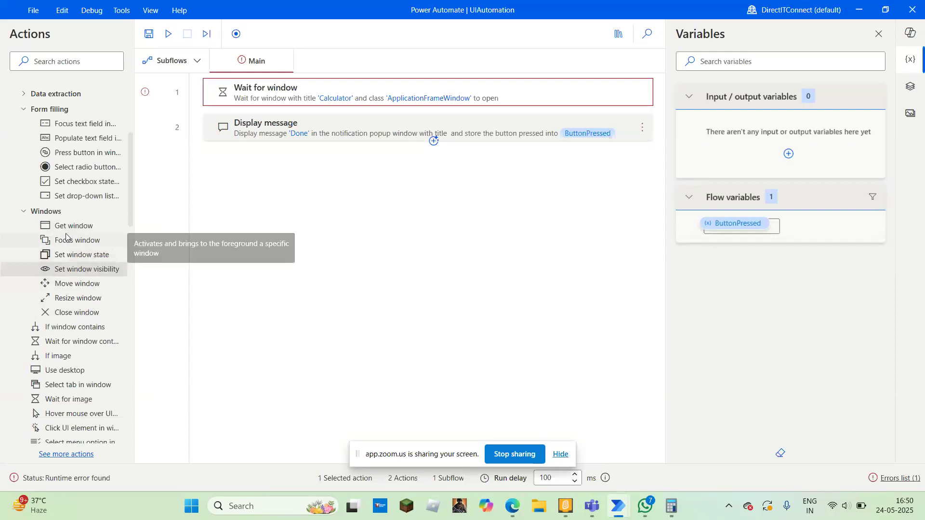
# - Reopen the Set window state action to review its find-window modes and window state setting once more, and discard it
pyautogui.moveTo(131, 173)
pyautogui.mouseDown()
pyautogui.moveTo(132, 144)
pyautogui.moveTo(132, 177)
pyautogui.mouseUp()
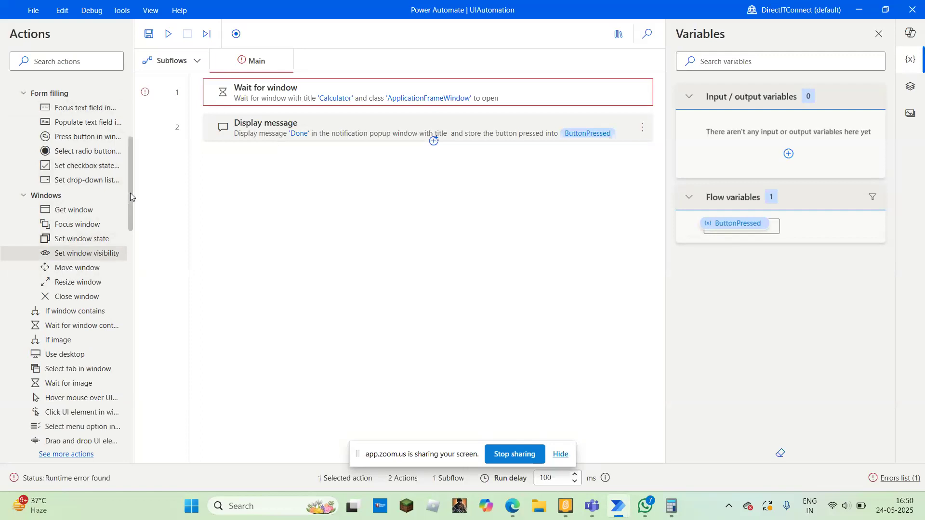
pyautogui.scroll(3, 96, 279)
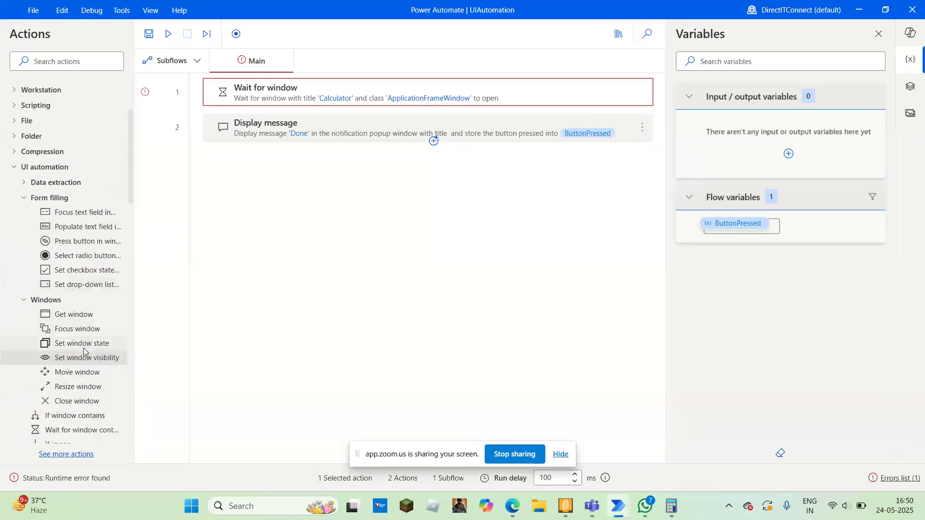
pyautogui.doubleClick(84, 348)
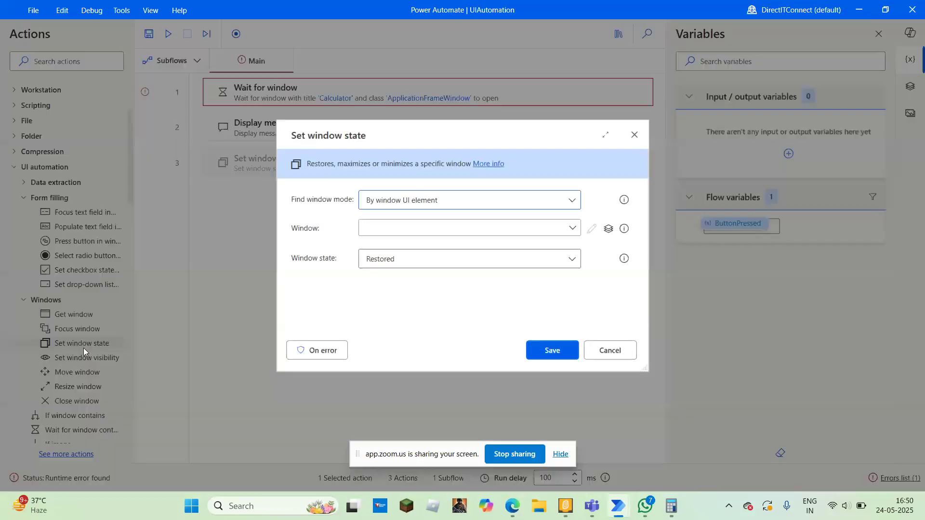
pyautogui.click(569, 208)
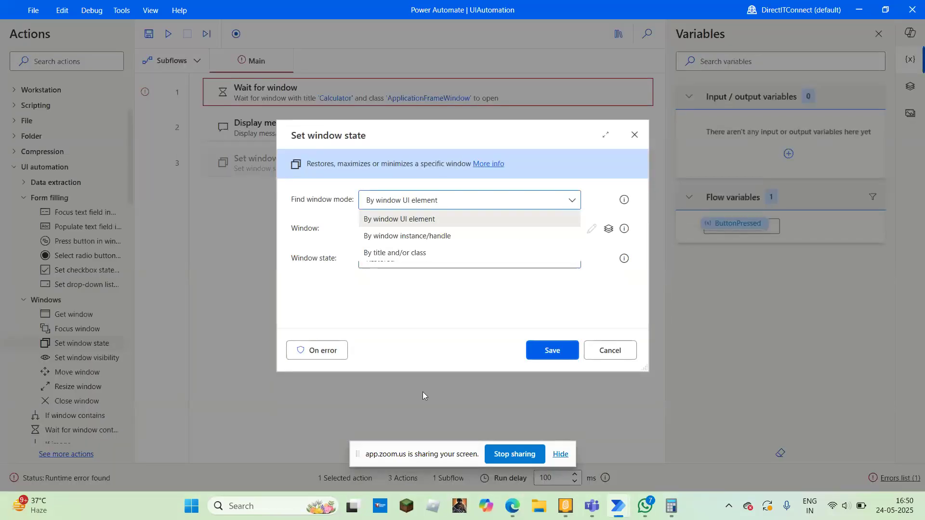
pyautogui.click(461, 303)
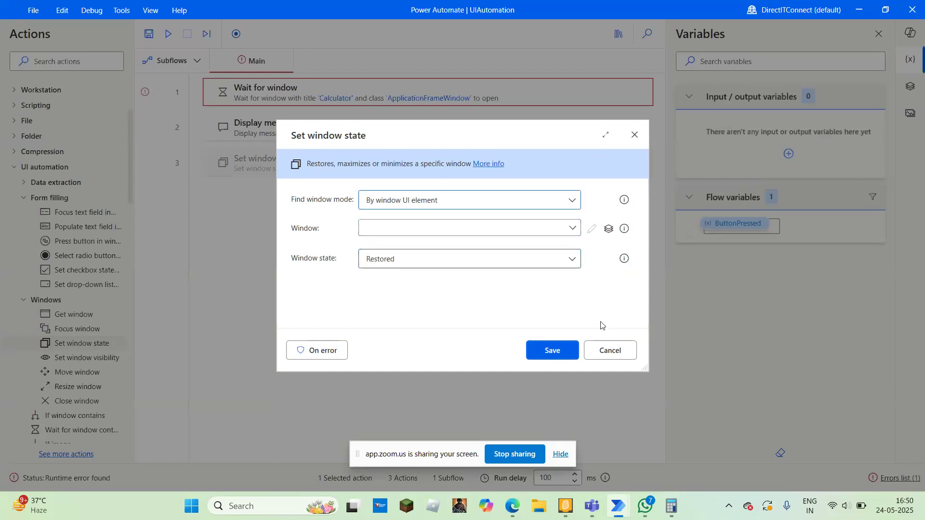
pyautogui.click(622, 352)
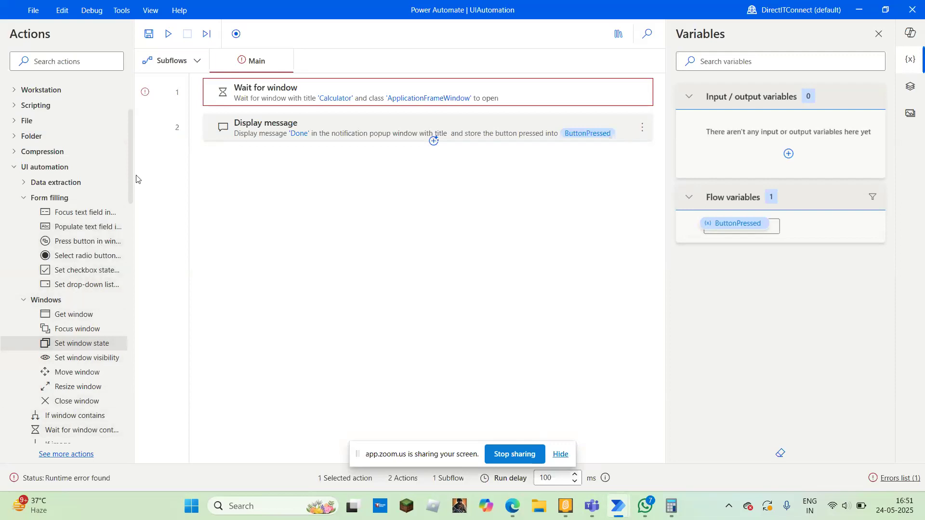
# - Widen the Actions pane to show the full action names, and select Focus text field in window under Form filling
pyautogui.moveTo(137, 180); pyautogui.dragTo(176, 182)
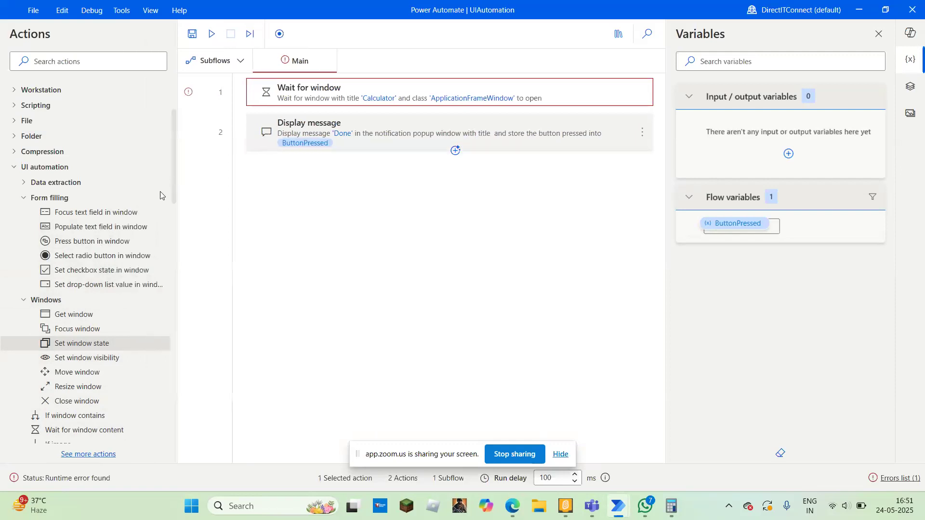
pyautogui.click(107, 217)
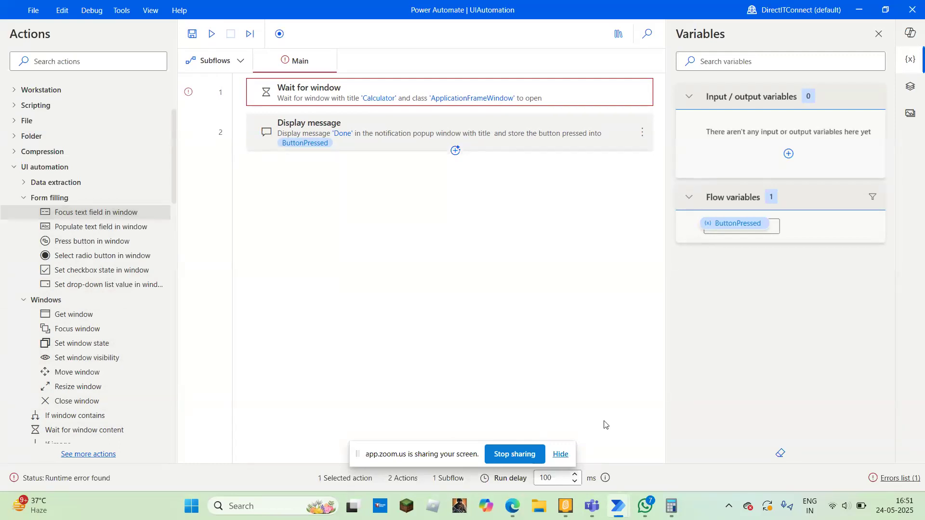
# - Switch to the Zoom meeting in Edge to check on the participants, and return to the UIAutomation flow in Power Automate
pyautogui.moveTo(517, 512)
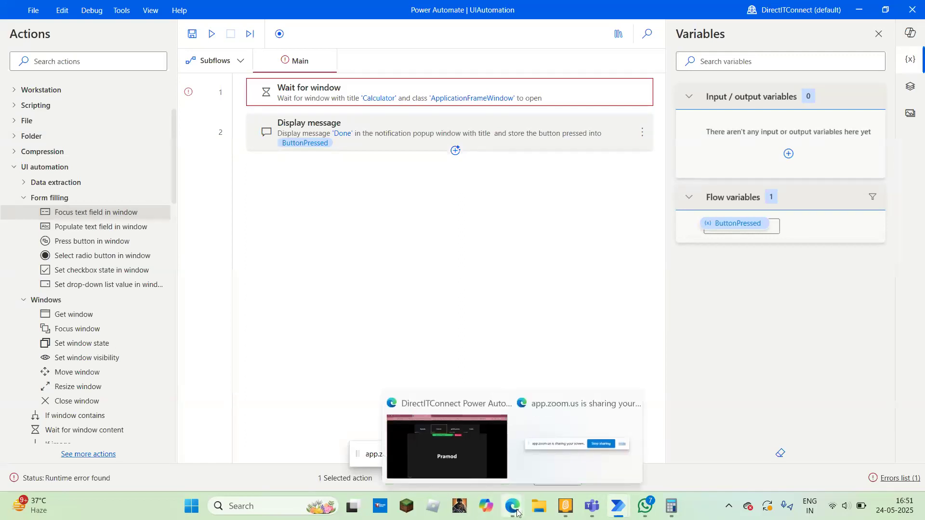
pyautogui.click(478, 452)
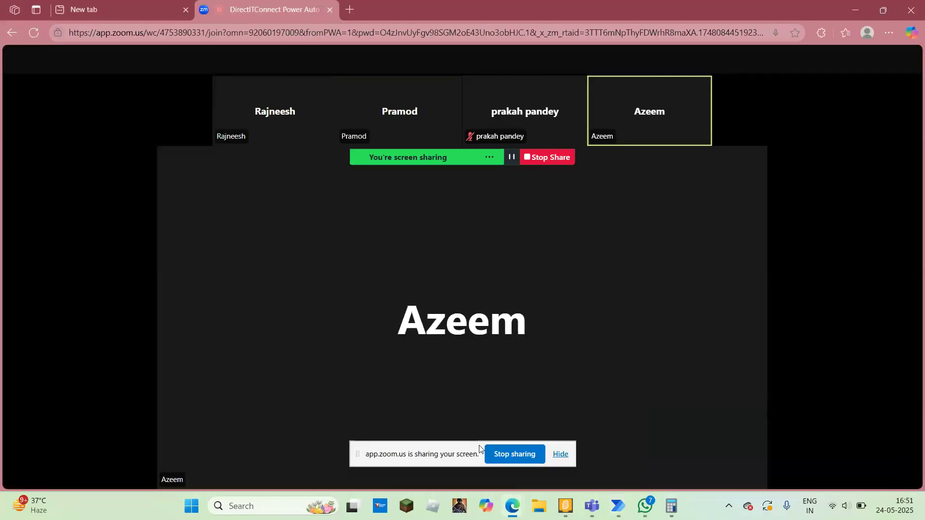
pyautogui.hotkey('alt', 'Tab')
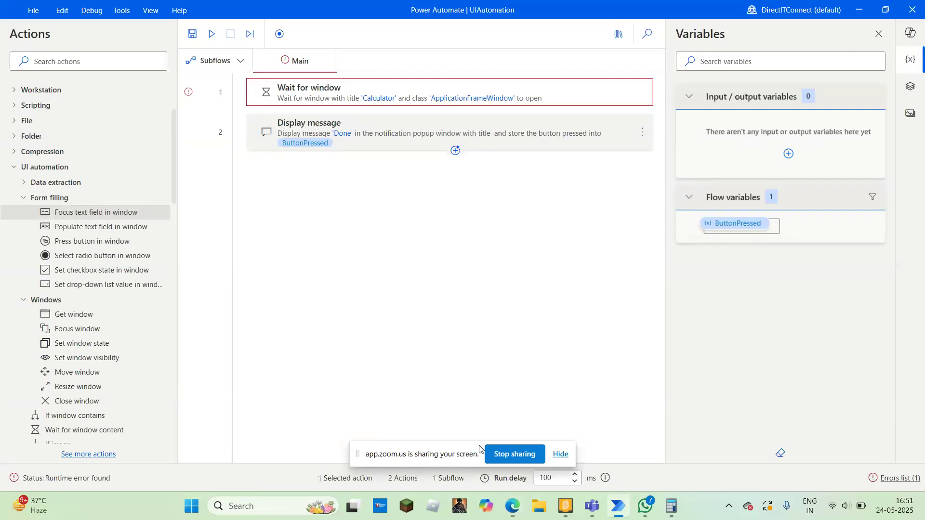
# - Open the Set drop-down list value in window action and examine its UI element picker and the available operations
pyautogui.click(117, 286)
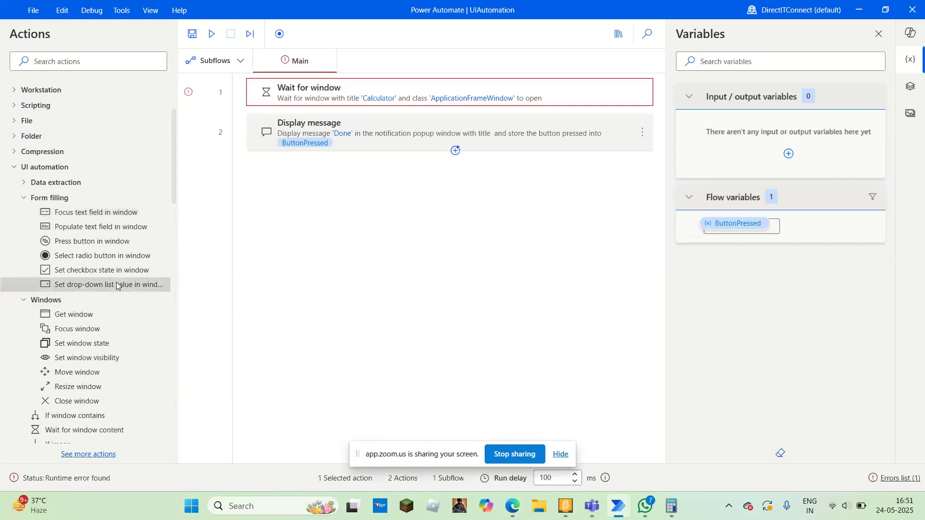
pyautogui.doubleClick(116, 285)
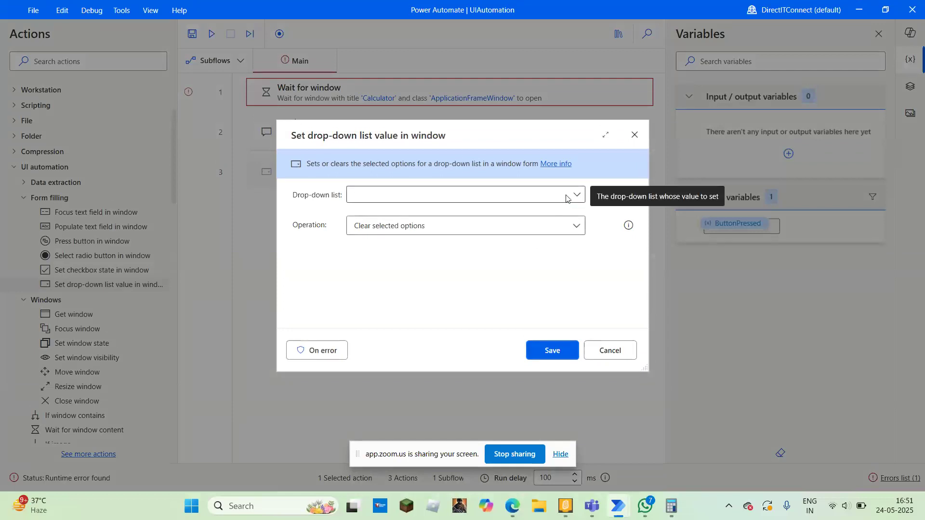
pyautogui.click(575, 197)
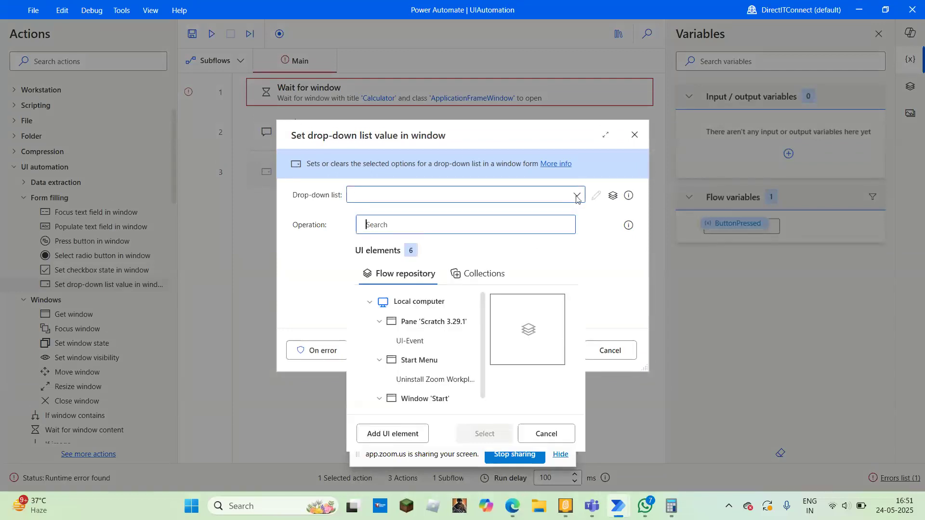
pyautogui.click(577, 198)
pyautogui.click(578, 227)
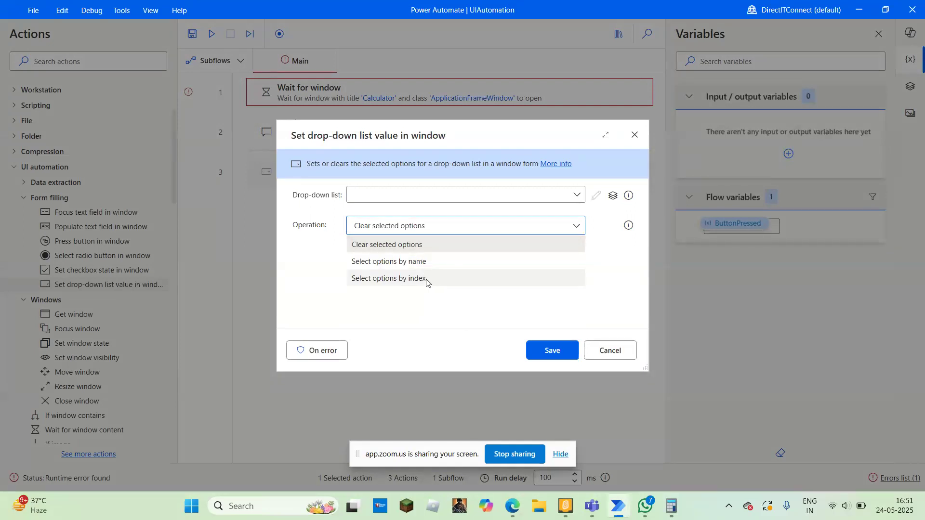
pyautogui.click(449, 304)
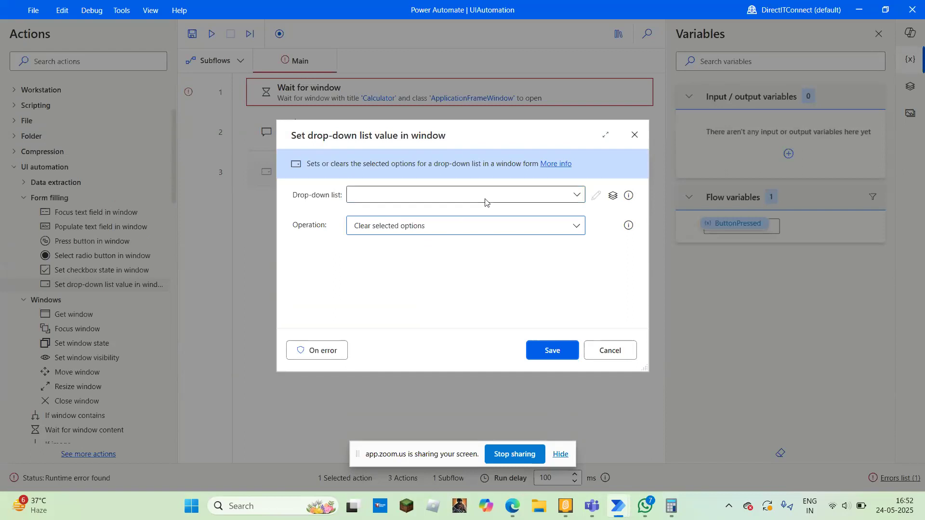
pyautogui.click(488, 230)
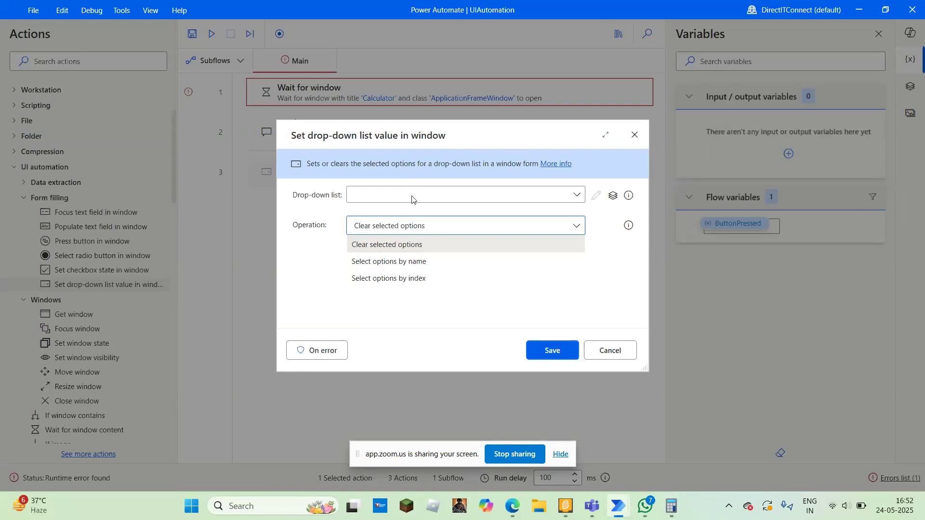
pyautogui.click(500, 295)
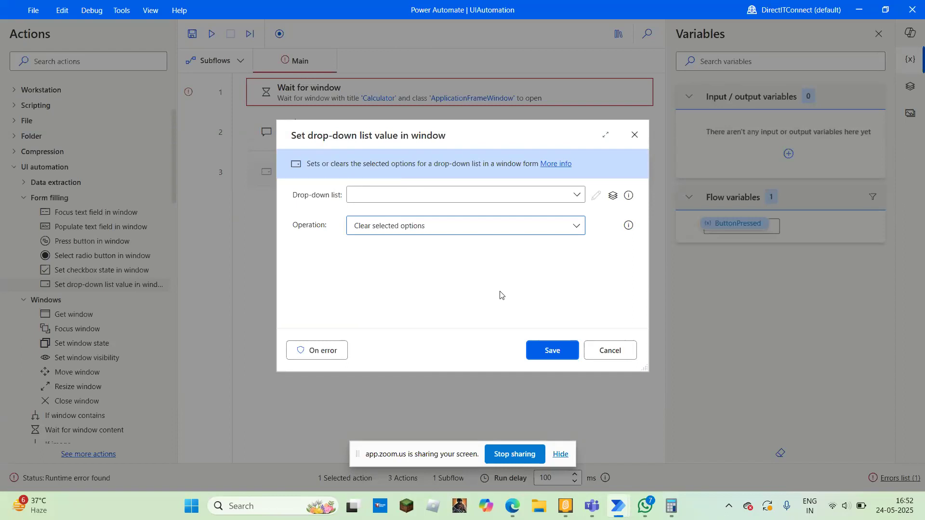
pyautogui.click(581, 199)
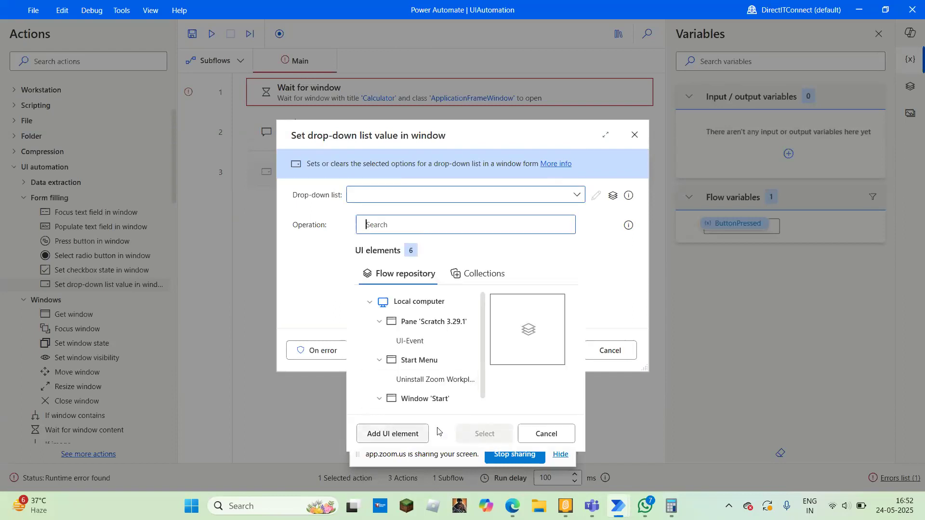
pyautogui.click(604, 284)
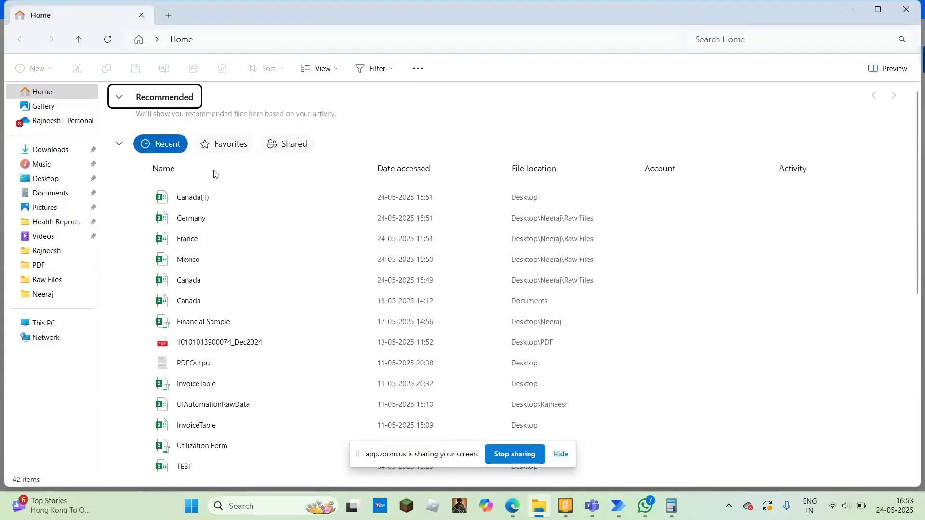
# - Browse the Desktop subfolders in File Explorer, and open the Utilization Form workbook
pyautogui.click(45, 281)
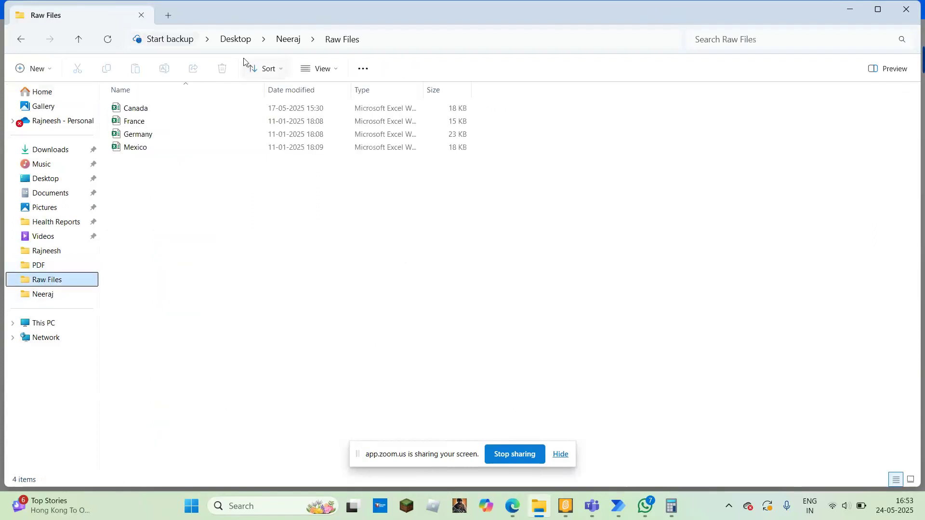
pyautogui.click(290, 40)
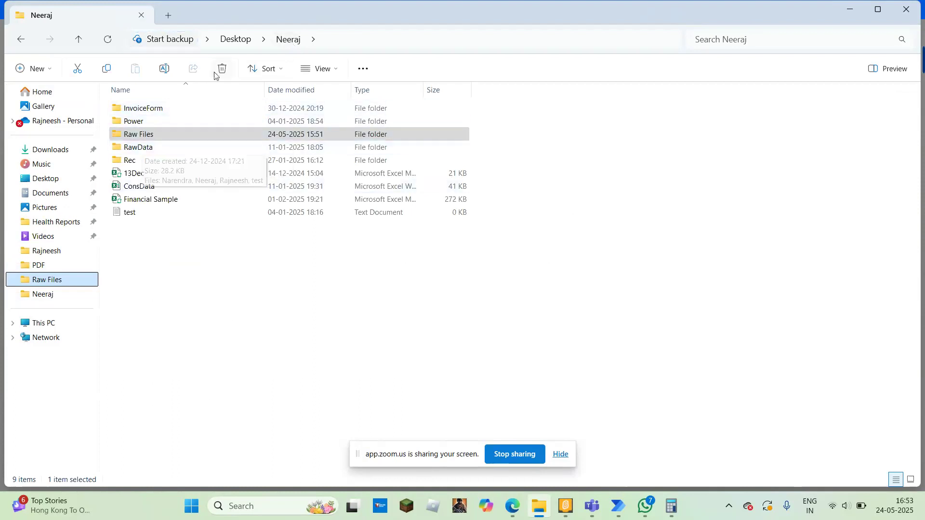
pyautogui.click(54, 252)
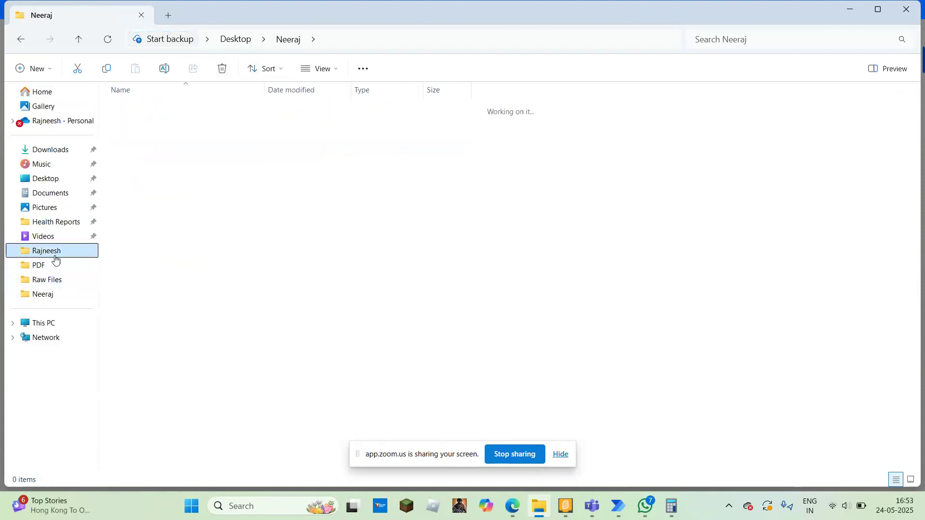
pyautogui.click(143, 239)
pyautogui.press('Down')
pyautogui.press('Down')
pyautogui.press('Down')
pyautogui.press('Down')
pyautogui.press('Down')
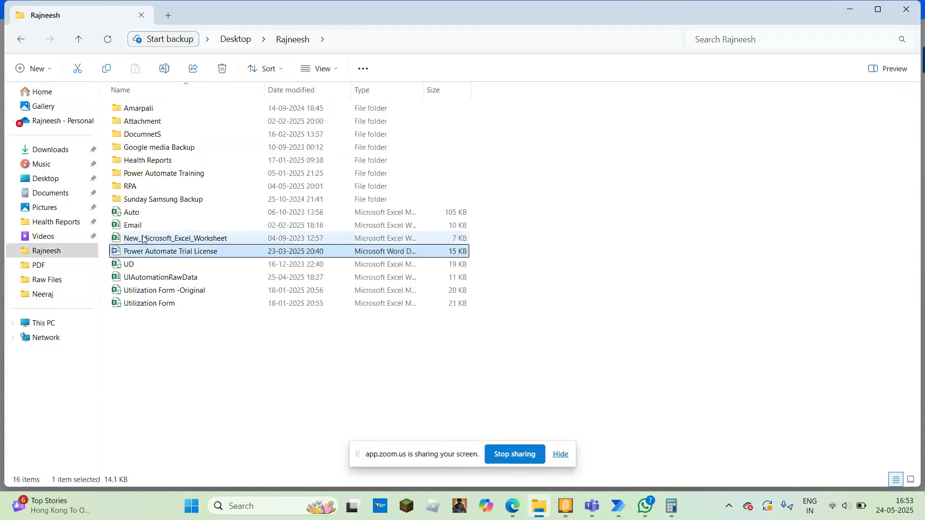
pyautogui.press('Up')
pyautogui.press('Down')
pyautogui.press('Up')
pyautogui.press('Down')
pyautogui.press('Return')
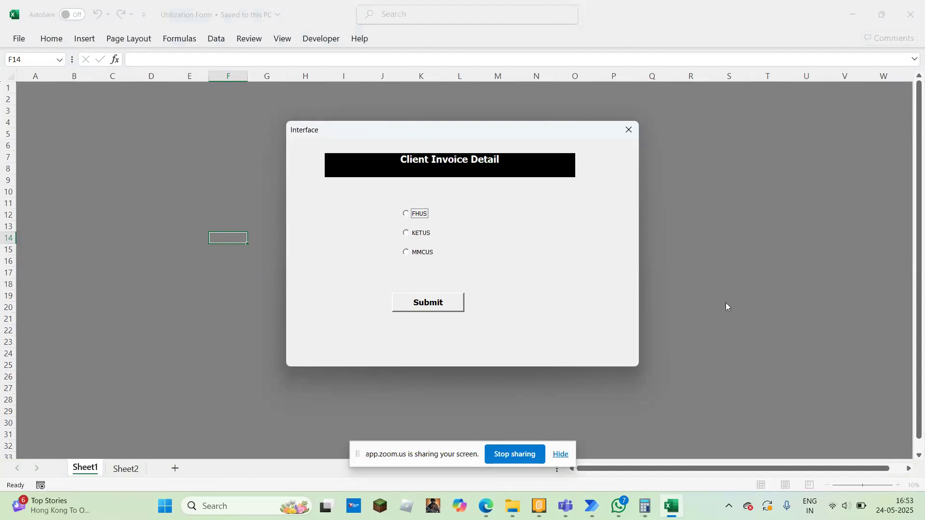
# - Bring up the Calculator window over the Client Invoice Detail form, minimize it, and return to the form
pyautogui.click(645, 506)
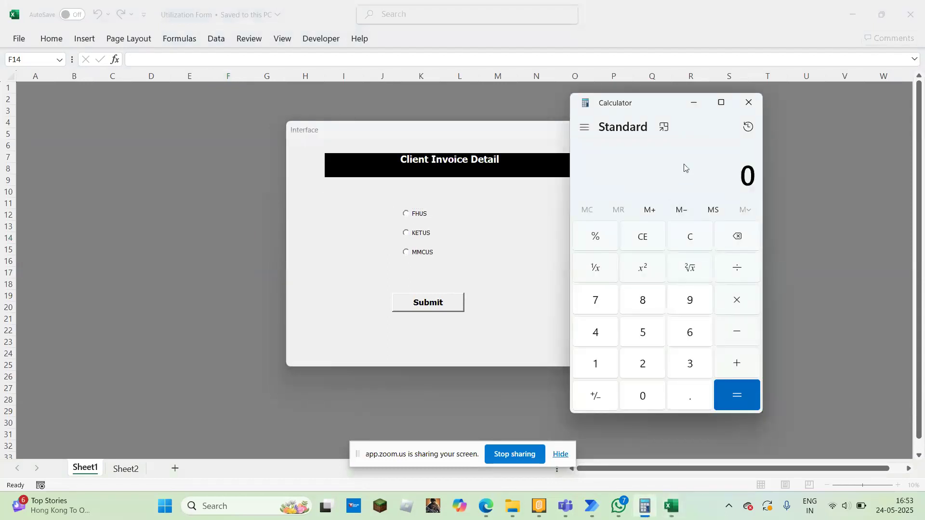
pyautogui.click(695, 107)
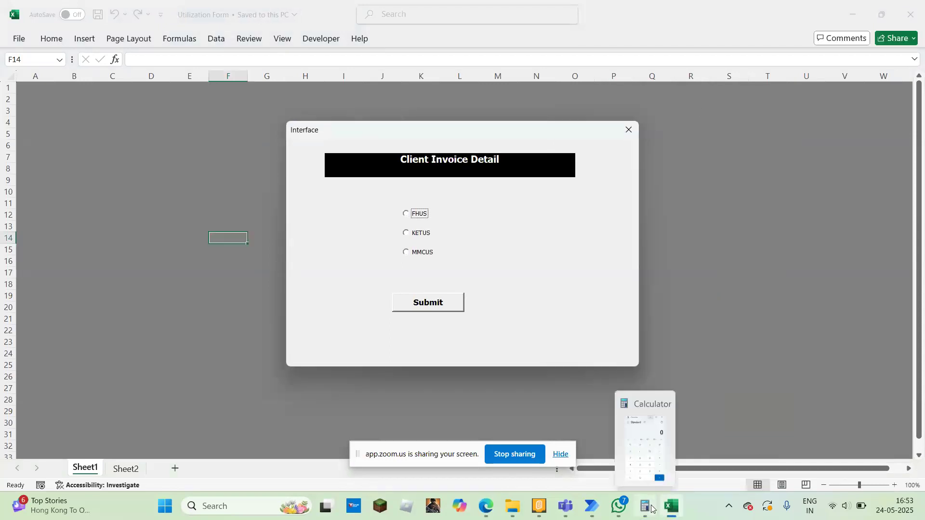
pyautogui.click(651, 509)
pyautogui.click(526, 269)
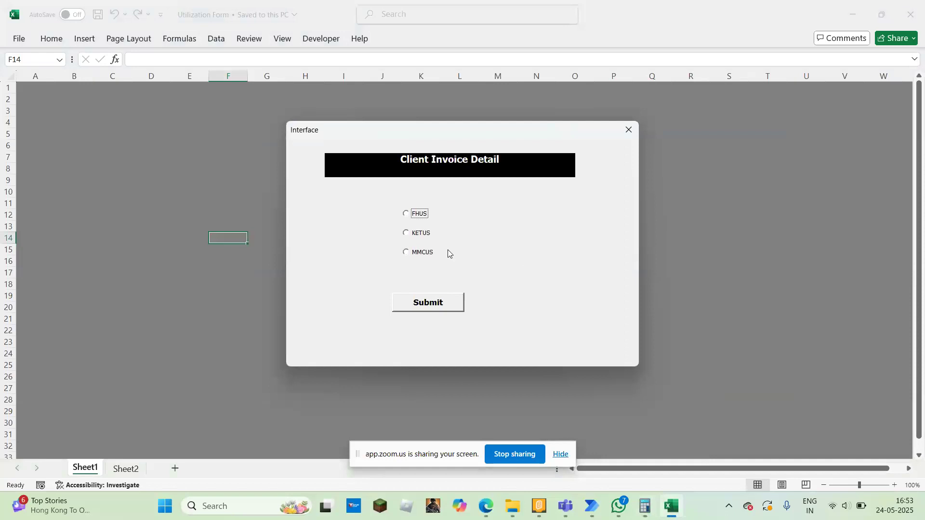
# - Choose MMCUS in the Client Invoice Detail form, submit it to view the Invoice Submission form, and go back
pyautogui.click(415, 233)
pyautogui.click(417, 251)
pyautogui.click(438, 306)
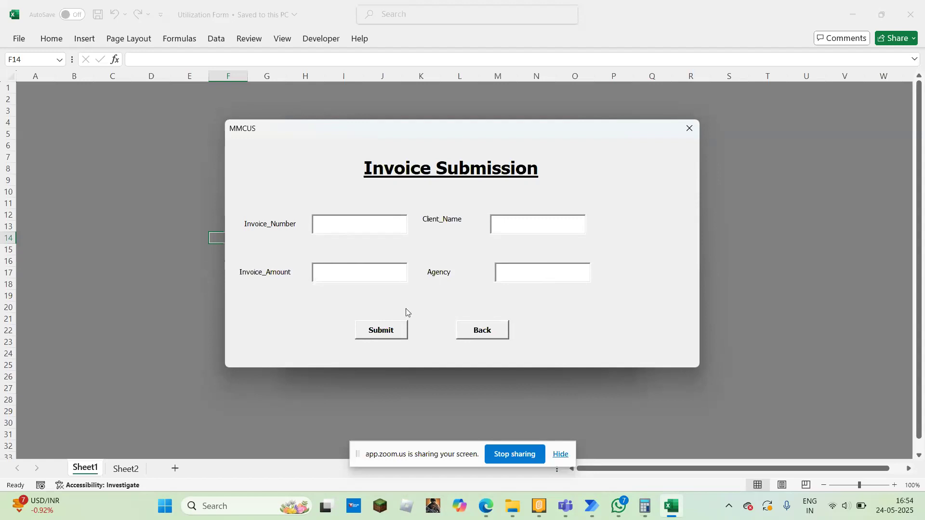
pyautogui.click(479, 334)
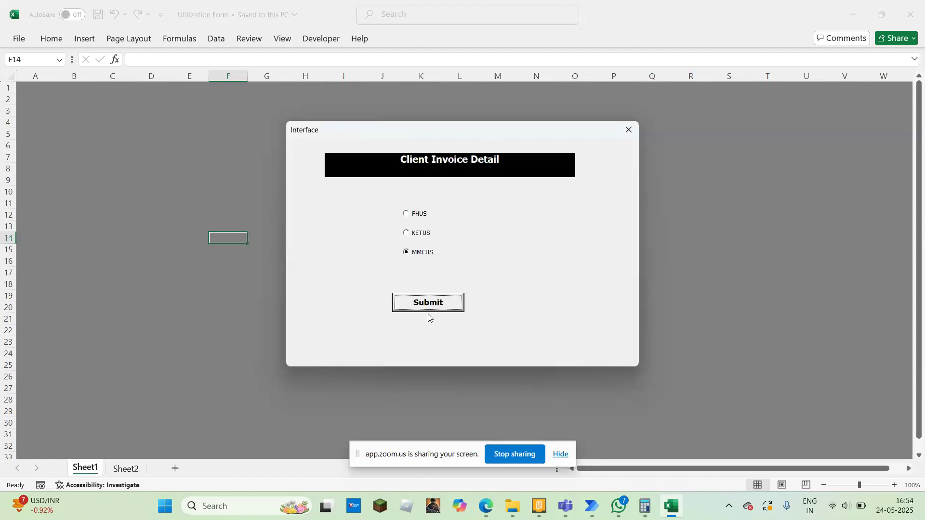
# - Demonstrate the radio buttons by switching the selection between KETUS, MMCUS and FHUS, ending on FHUS
pyautogui.click(413, 234)
pyautogui.click(417, 234)
pyautogui.click(417, 253)
pyautogui.click(420, 235)
pyautogui.click(417, 216)
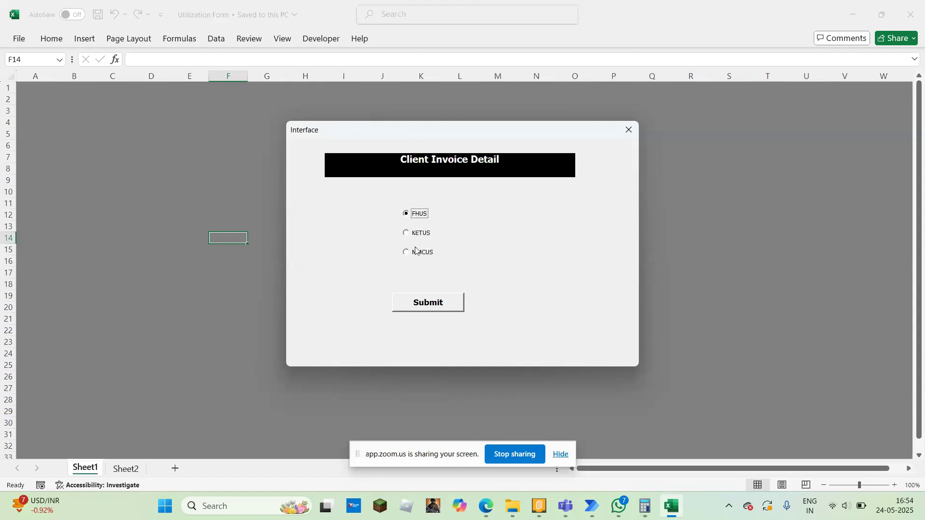
# - Submit the client form with MMCUS selected once more to examine its invoice fields, and go back
pyautogui.click(410, 234)
pyautogui.click(413, 257)
pyautogui.click(423, 302)
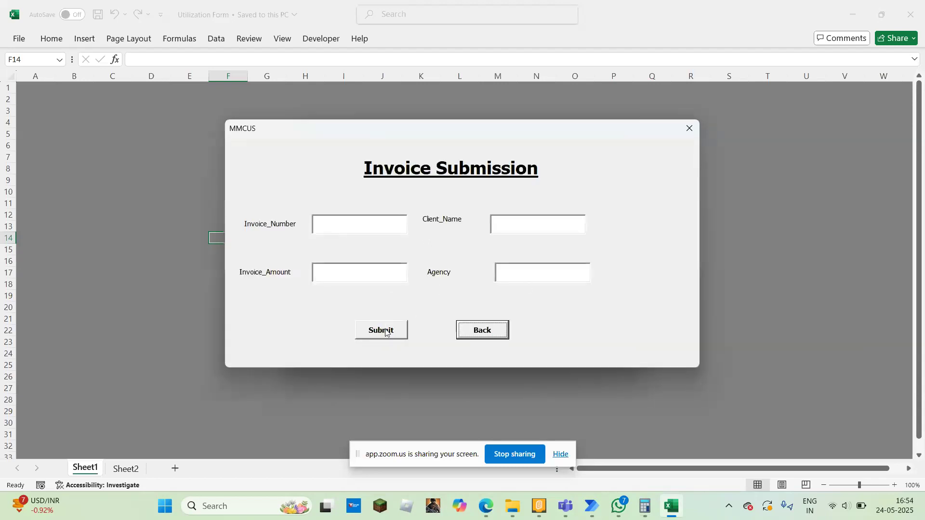
pyautogui.click(494, 331)
# - Select KETUS, submit it to view its Invoice Submission form, and go back to the client selection
pyautogui.click(406, 217)
pyautogui.click(406, 233)
pyautogui.click(426, 312)
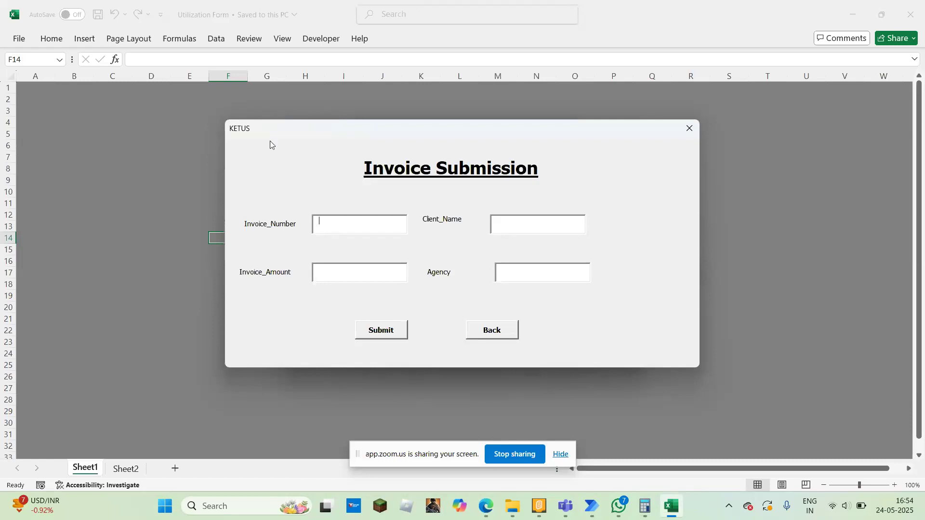
pyautogui.click(488, 336)
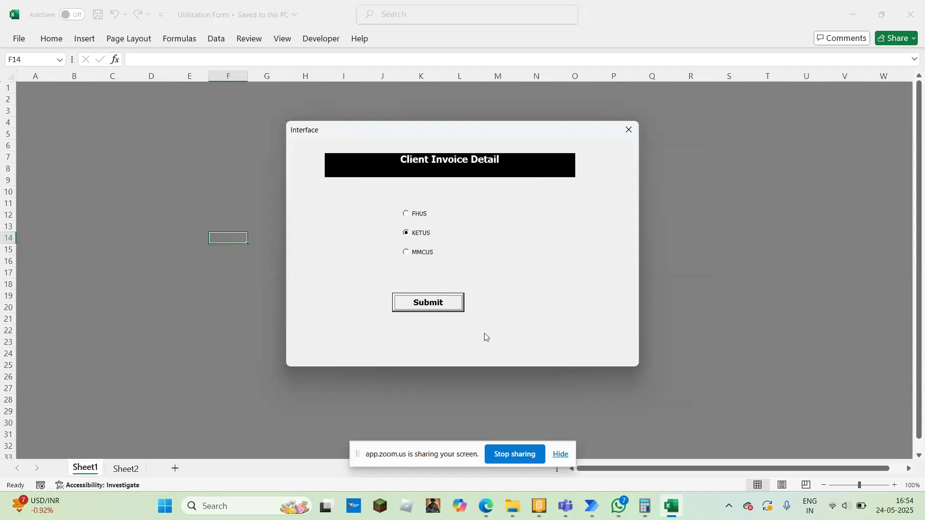
# - Close the Client Invoice Detail form and the Utilization Form workbook, and return to the UIAutomation flow in Power Automate
pyautogui.click(629, 130)
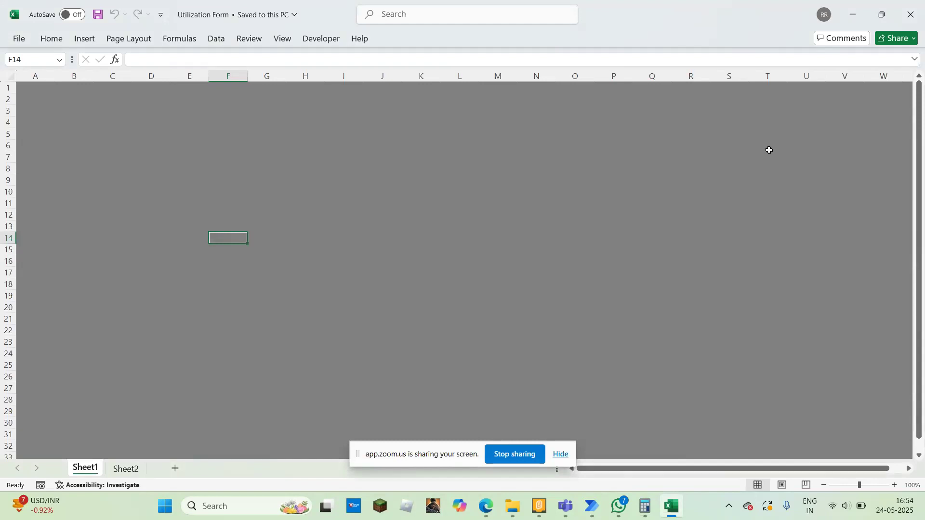
pyautogui.click(910, 14)
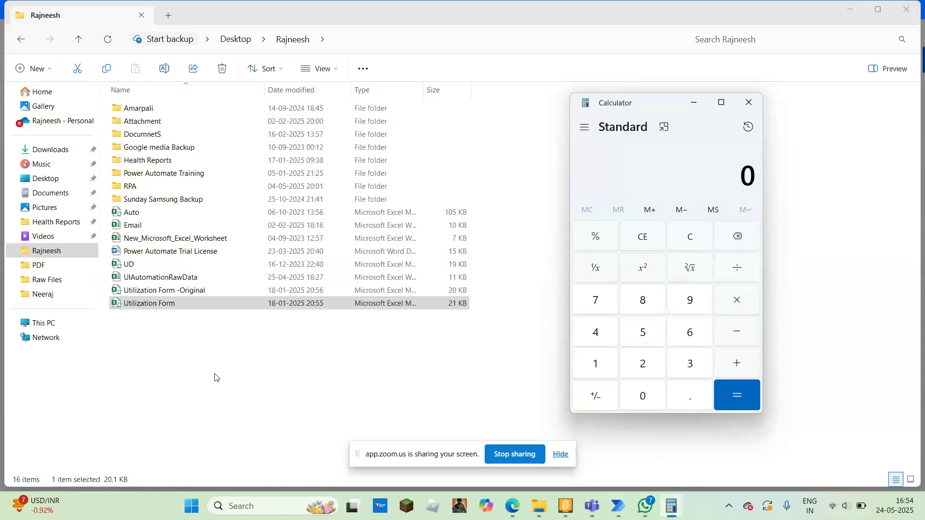
pyautogui.click(216, 378)
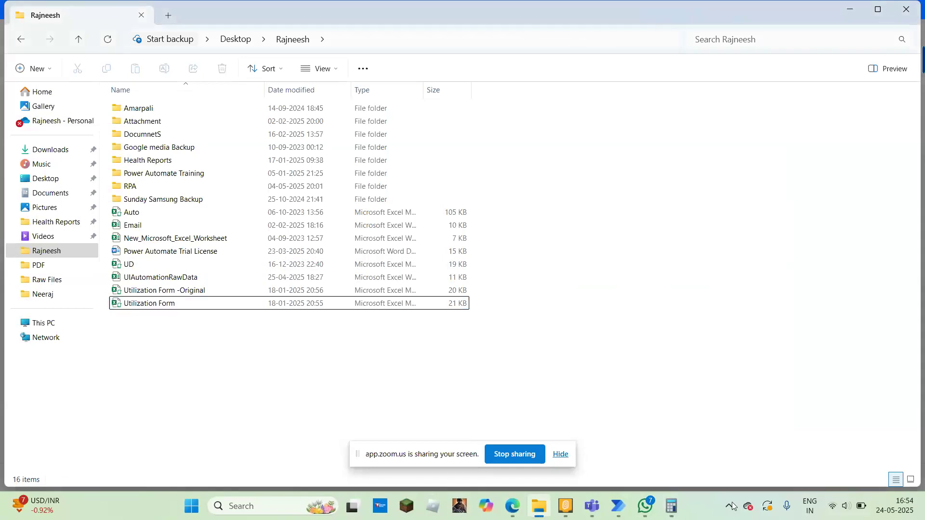
pyautogui.click(618, 506)
pyautogui.click(676, 441)
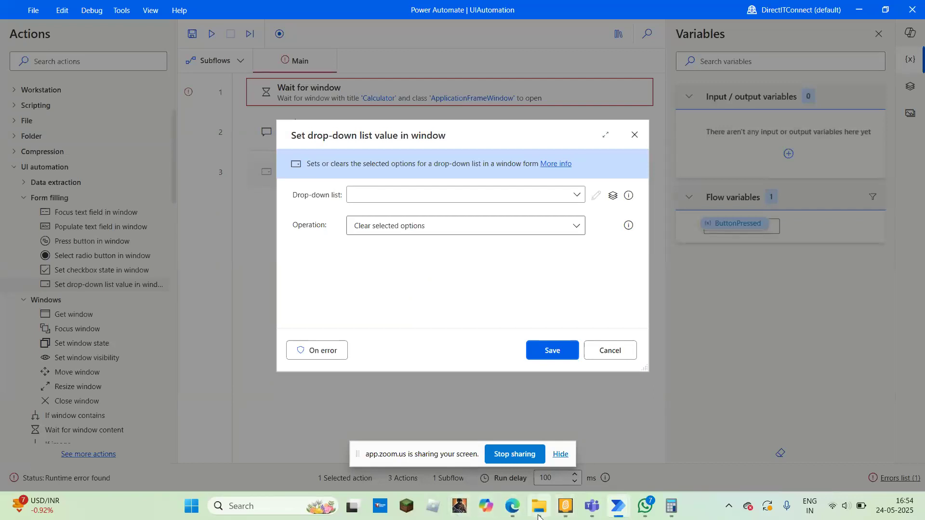
# - Switch to File Explorer, examine its list of new item types as a drop-down example, and return to the UIAutomation flow
pyautogui.moveTo(539, 516)
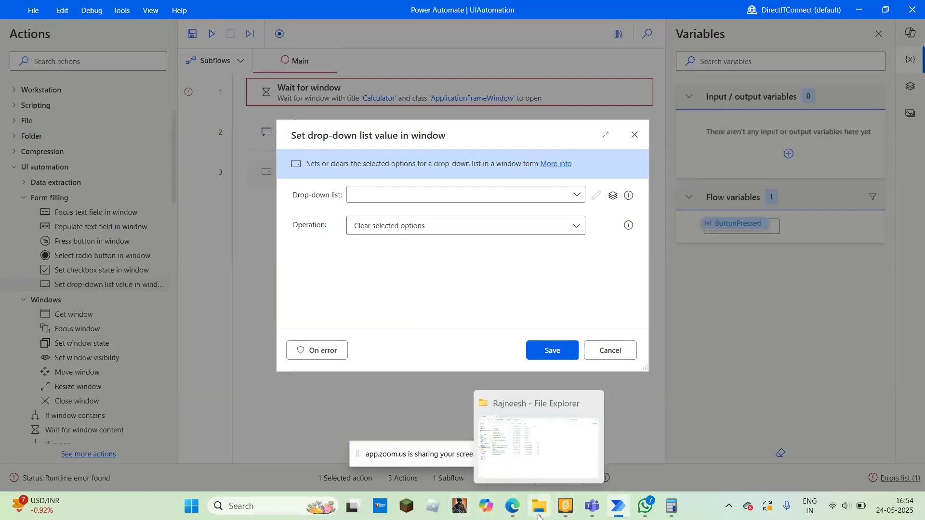
pyautogui.click(232, 504)
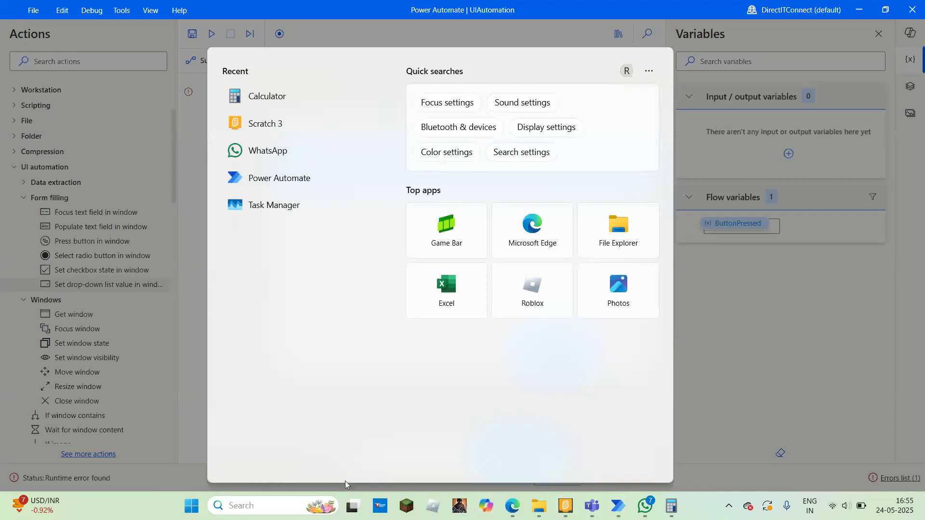
pyautogui.click(538, 506)
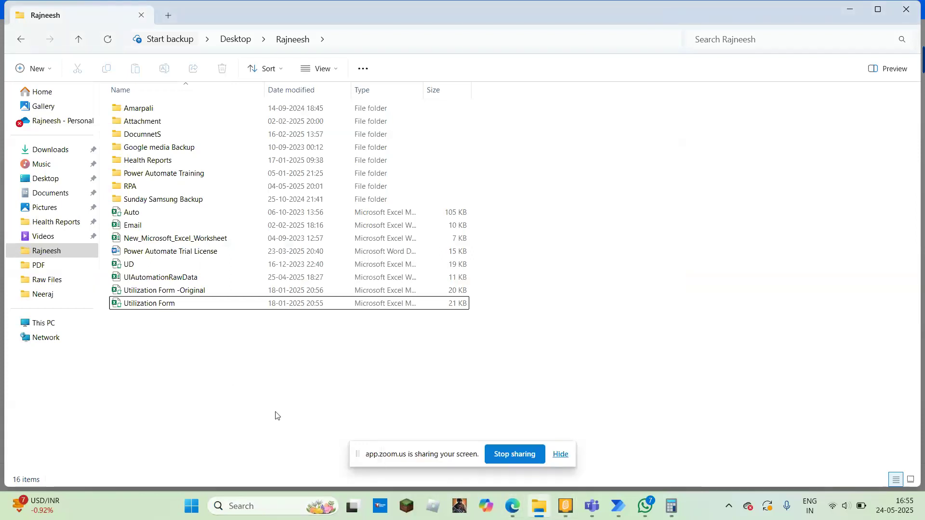
pyautogui.click(49, 73)
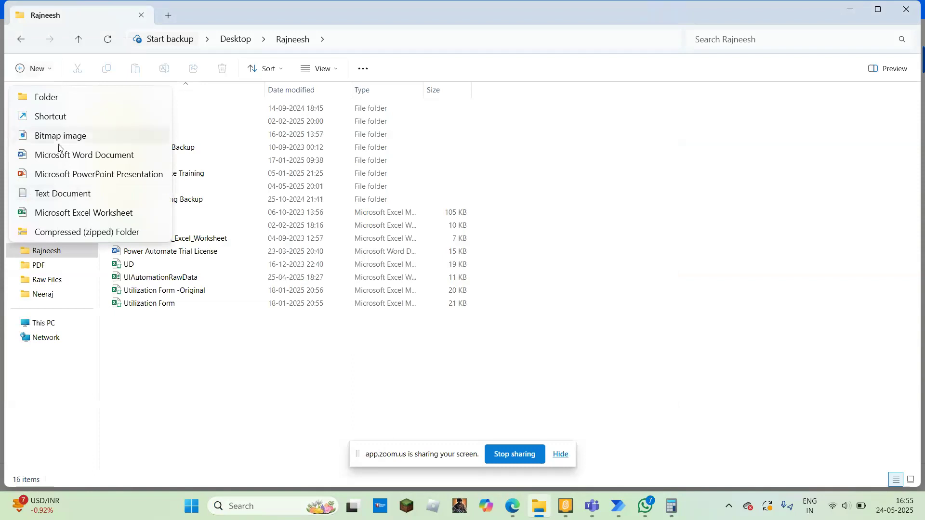
pyautogui.click(47, 72)
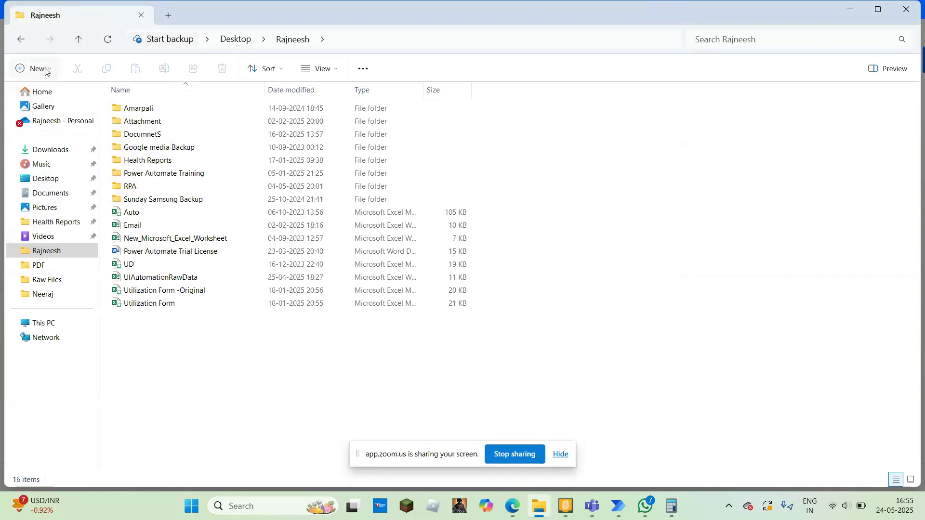
pyautogui.click(46, 71)
pyautogui.click(47, 72)
pyautogui.click(47, 71)
pyautogui.click(47, 71)
pyautogui.click(47, 71)
pyautogui.click(46, 72)
pyautogui.click(46, 71)
pyautogui.click(47, 71)
pyautogui.click(261, 391)
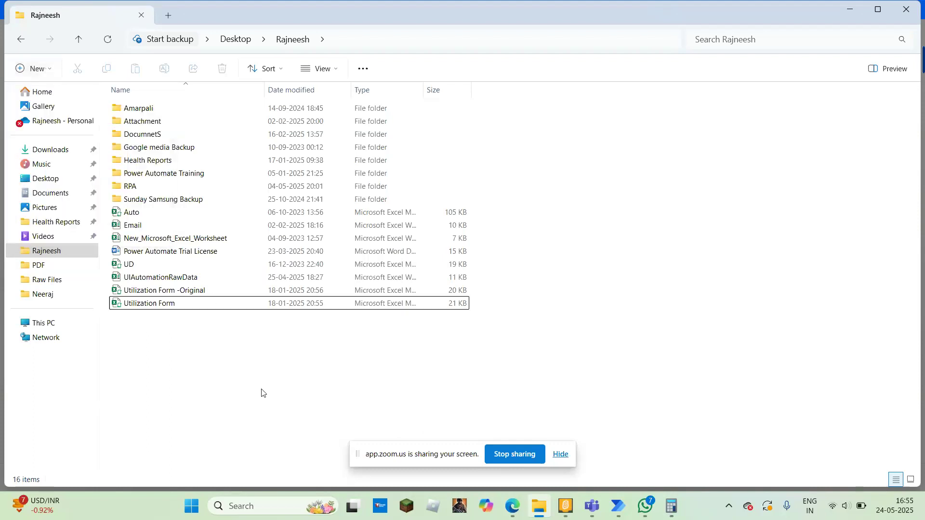
pyautogui.click(38, 70)
pyautogui.click(351, 381)
pyautogui.moveTo(618, 506)
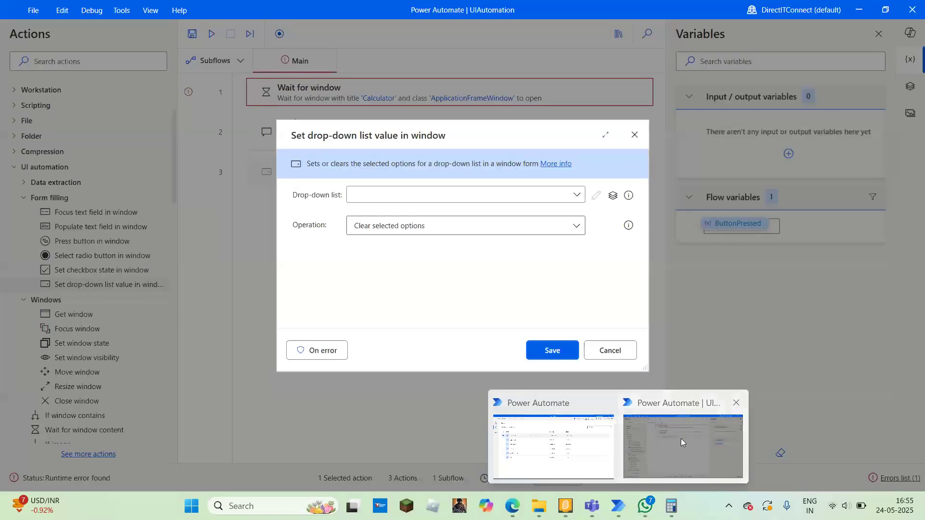
pyautogui.click(680, 438)
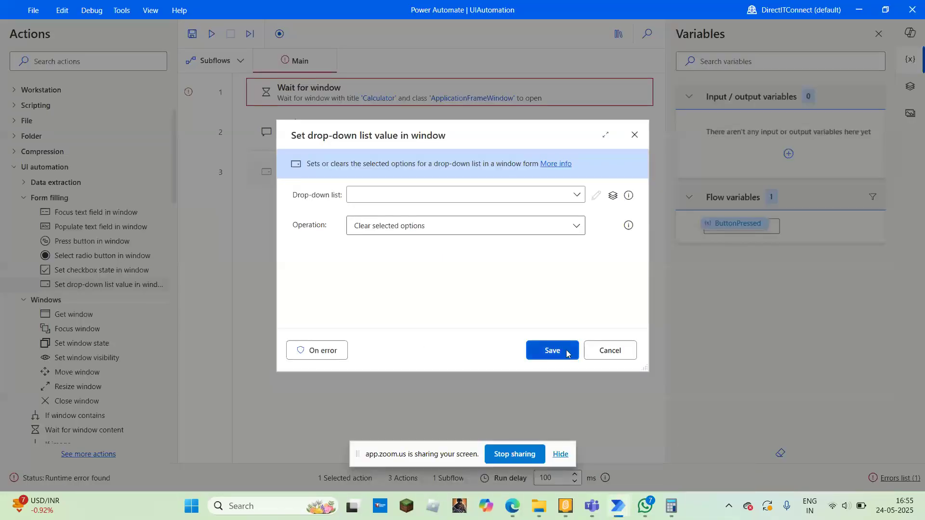
# - Cancel the new drop-down list action and delete the Display message and Wait for window actions from the Main subflow
pyautogui.click(610, 354)
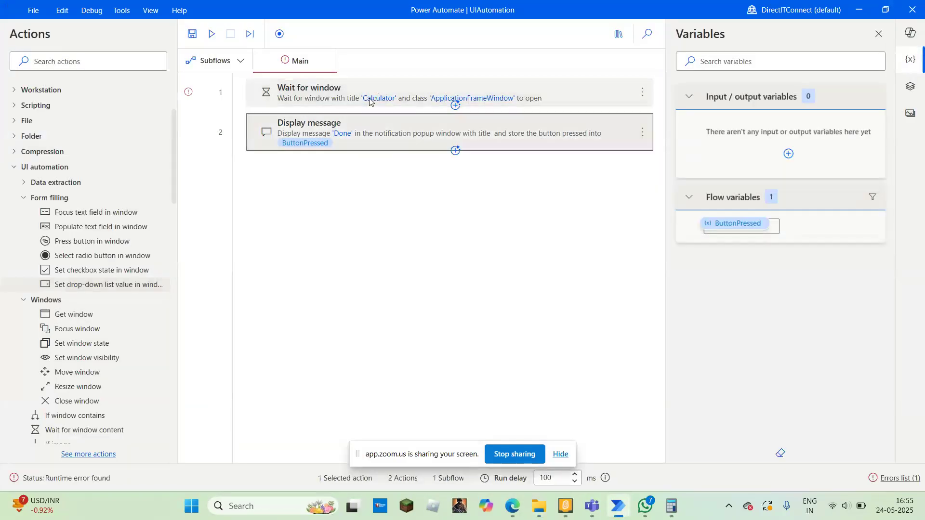
pyautogui.press('Delete')
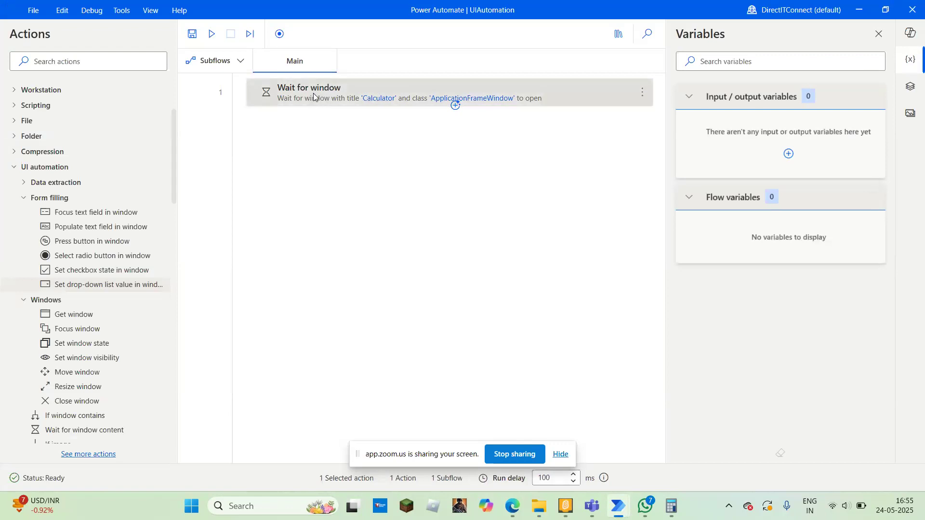
pyautogui.press('Delete')
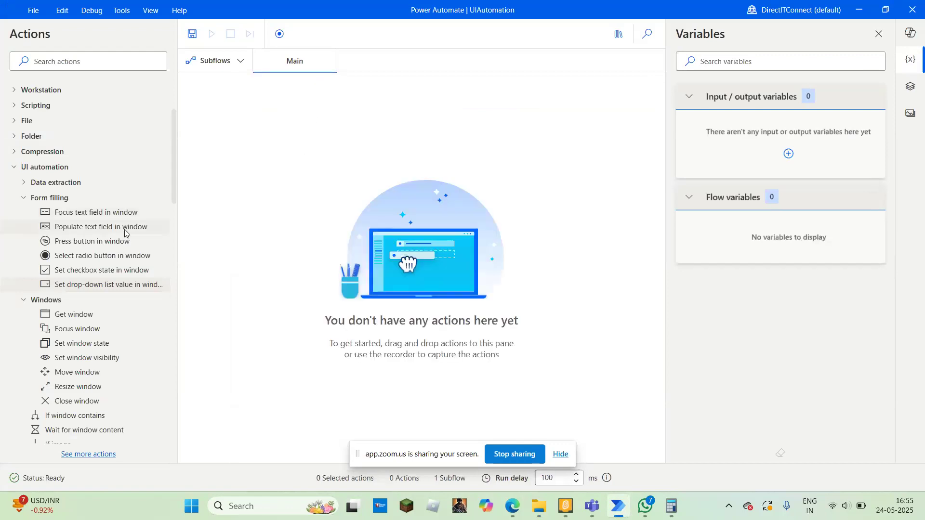
pyautogui.moveTo(104, 217); pyautogui.dragTo(382, 141)
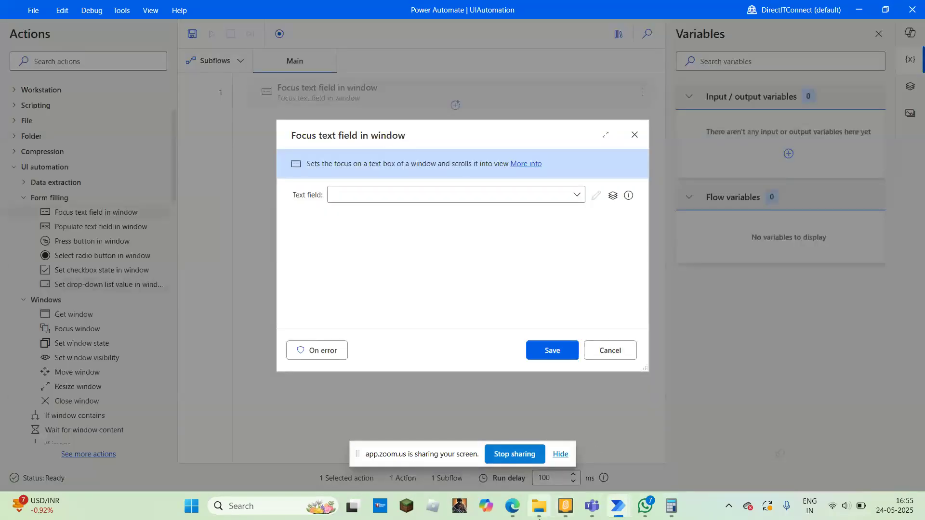
pyautogui.click(538, 517)
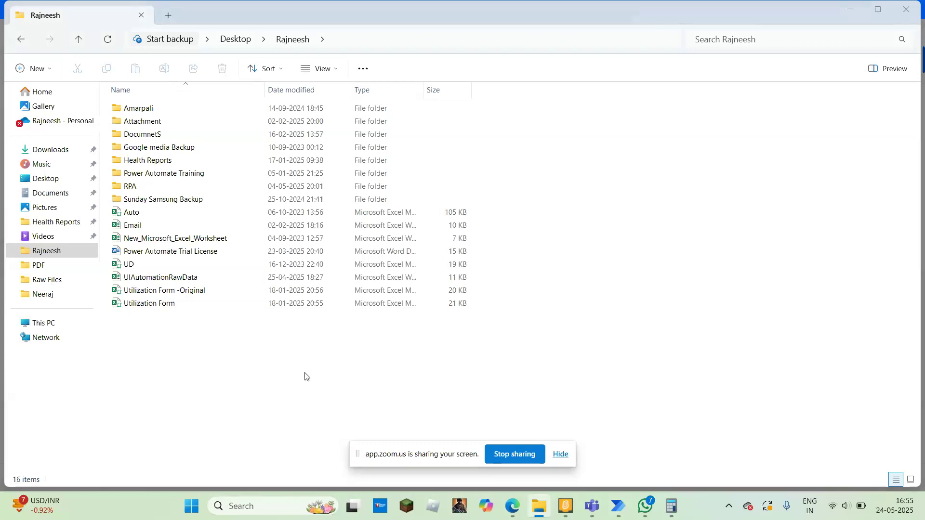
pyautogui.hotkey('alt', 'Tab')
pyautogui.click(577, 195)
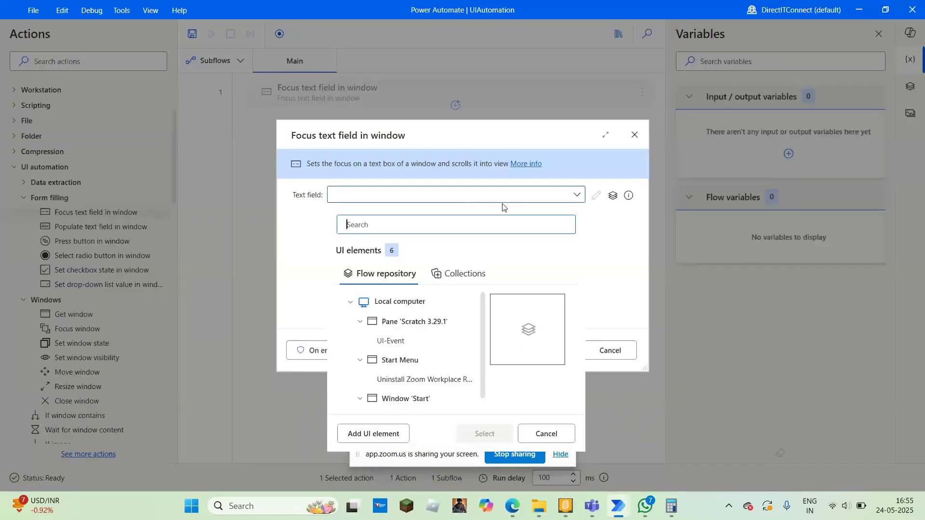
pyautogui.click(619, 251)
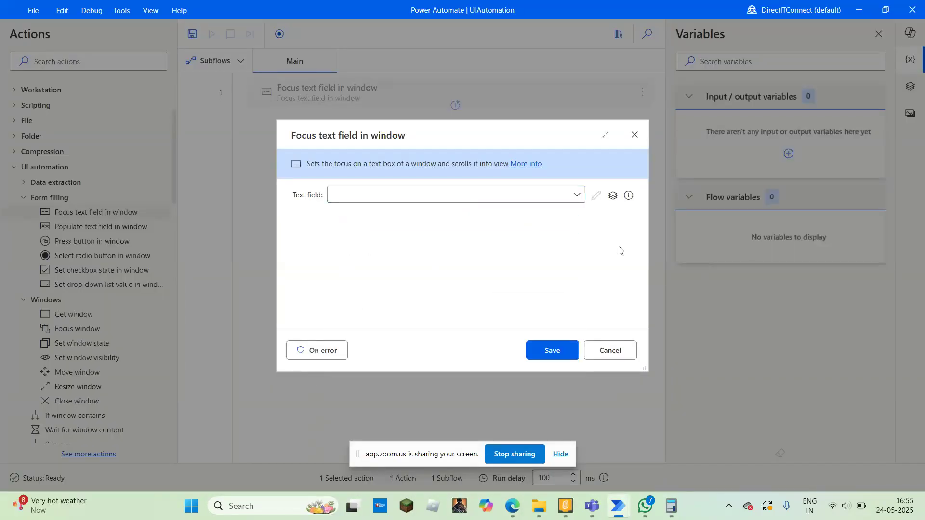
pyautogui.click(611, 356)
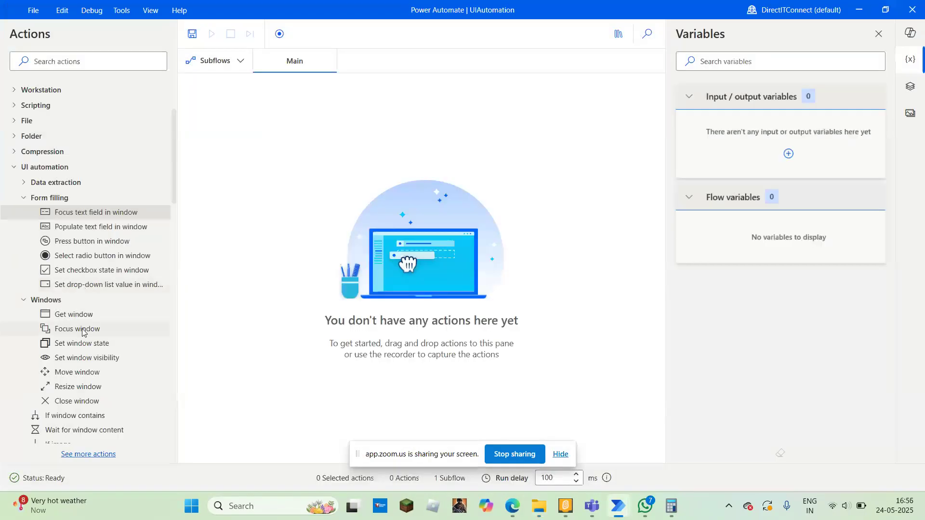
# - Add a Focus window action that finds the open File Explorer folder window by title and/or class, with class CabinetWClass
pyautogui.moveTo(77, 329); pyautogui.dragTo(331, 202)
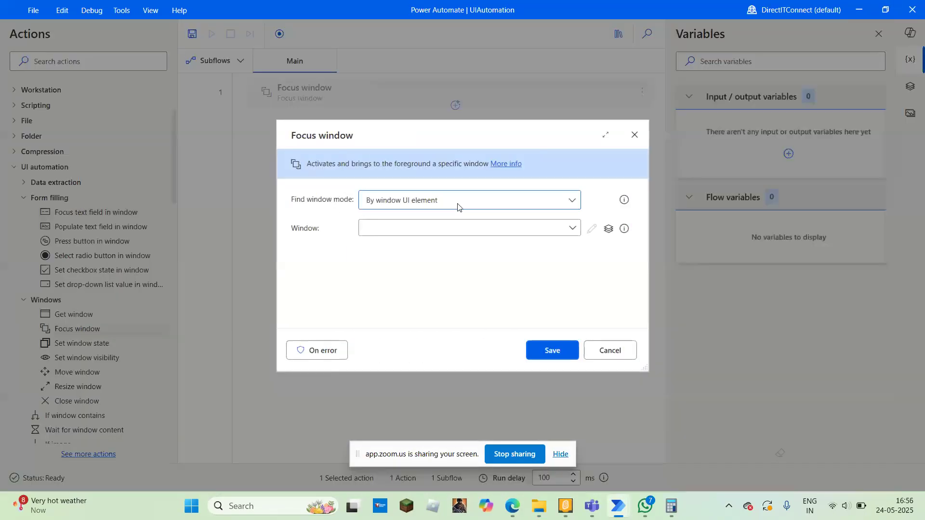
pyautogui.click(568, 208)
pyautogui.click(404, 251)
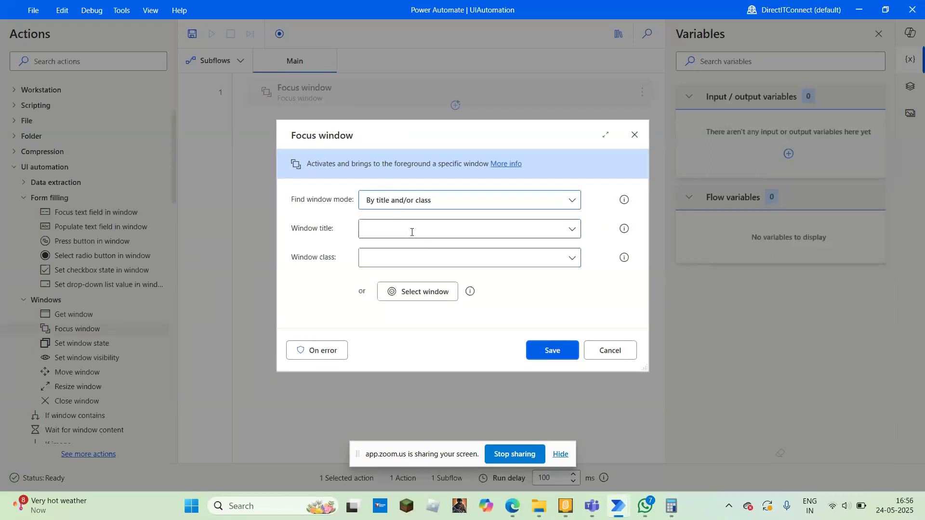
pyautogui.click(420, 292)
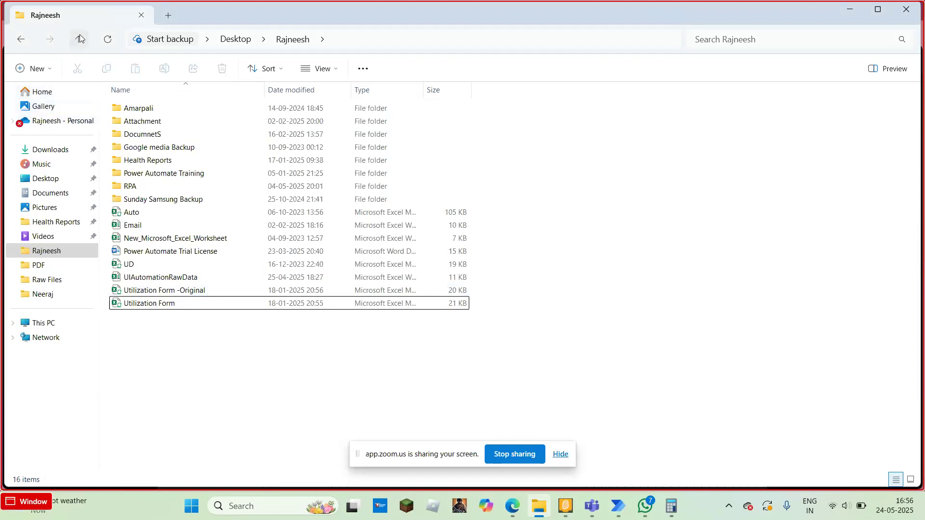
pyautogui.keyDown('ctrl'); pyautogui.click(203, 19); pyautogui.keyUp('ctrl')
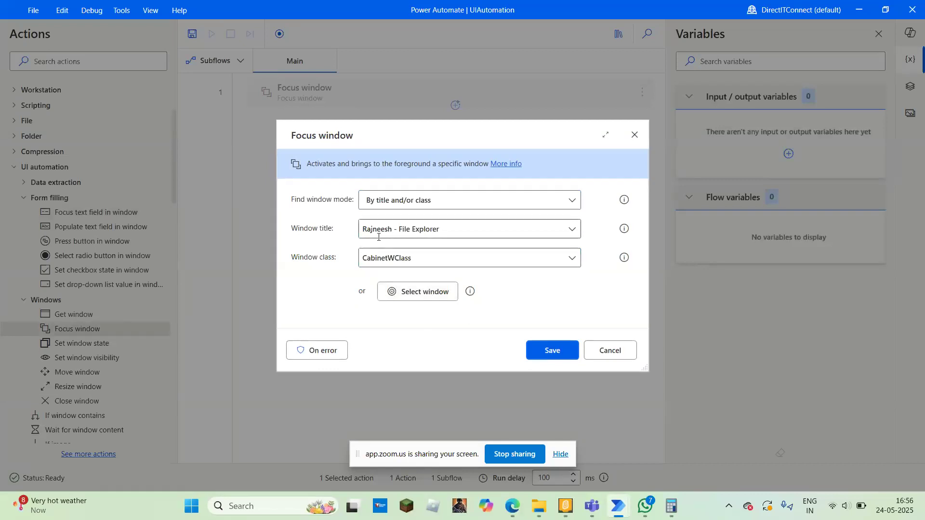
pyautogui.click(547, 349)
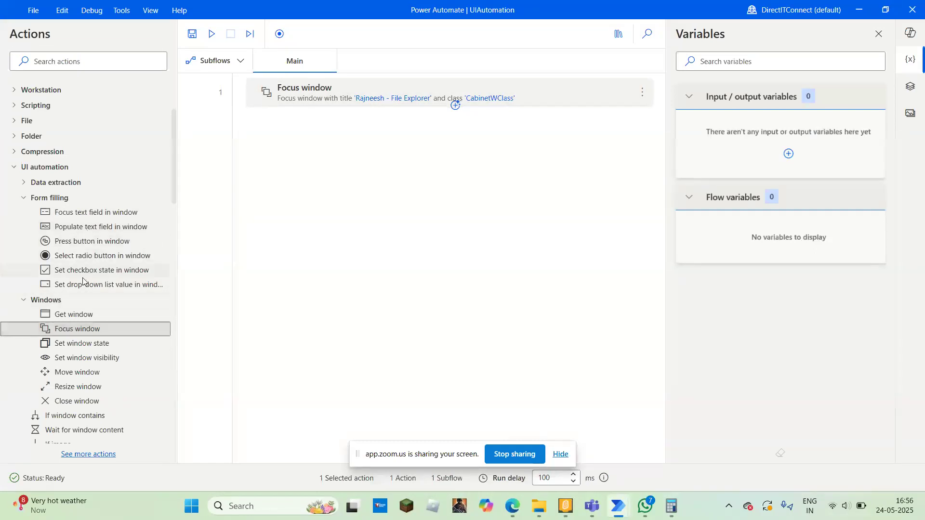
# - Add a Set drop-down list value in window action after Focus window and capture File Explorer's New button as its drop-down list
pyautogui.moveTo(83, 284); pyautogui.dragTo(332, 207)
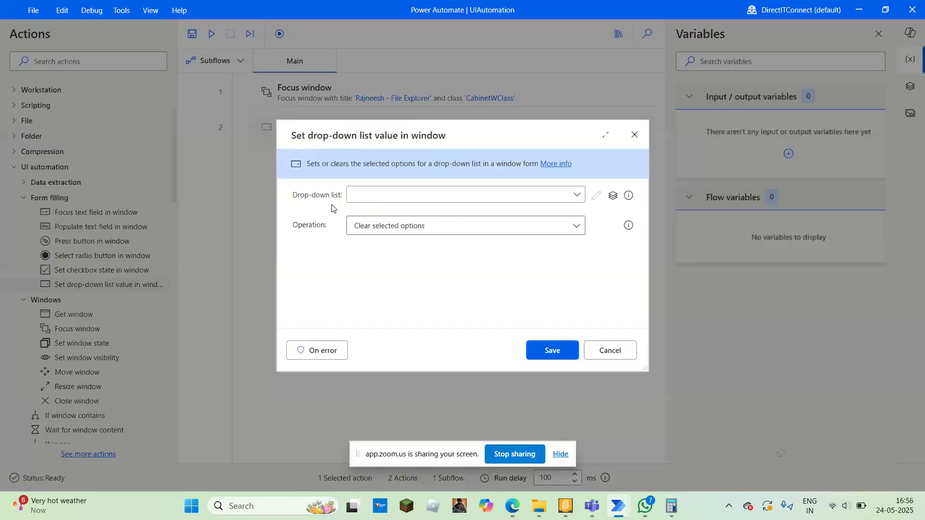
pyautogui.click(576, 195)
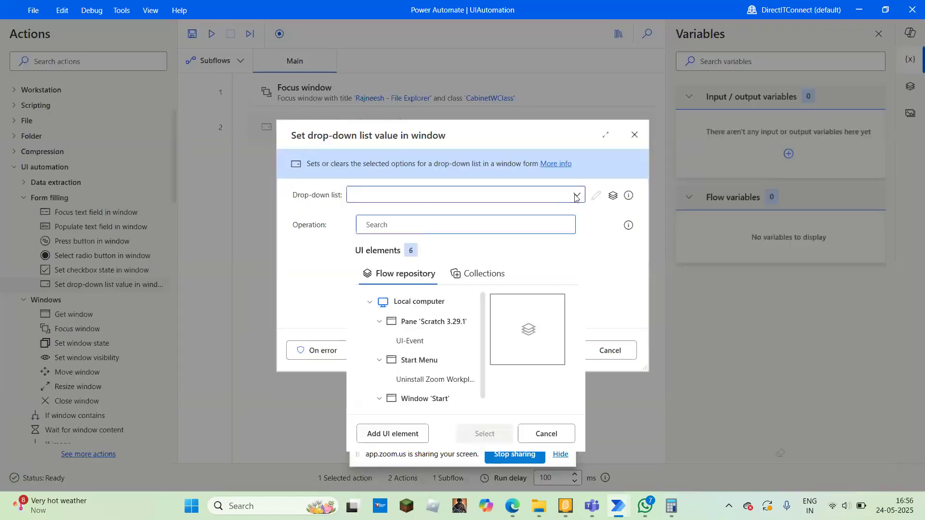
pyautogui.click(392, 433)
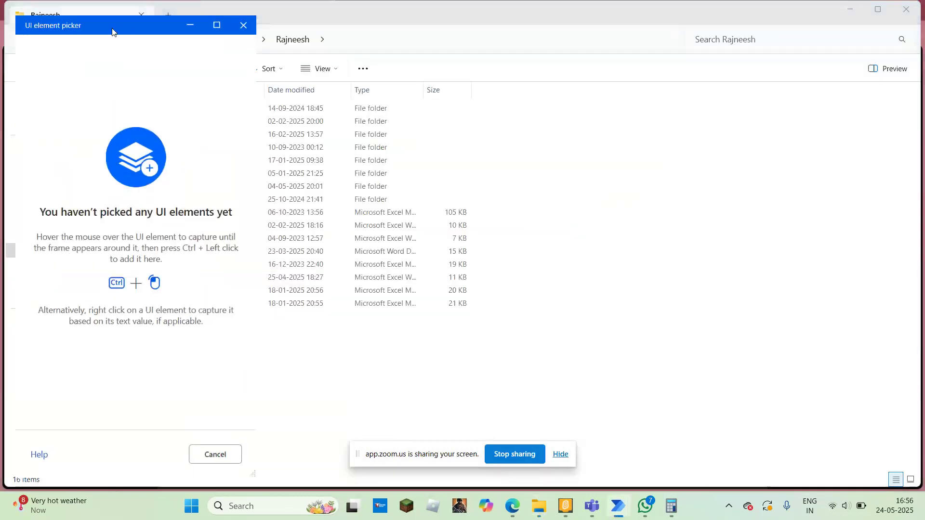
pyautogui.moveTo(118, 31); pyautogui.dragTo(631, 53)
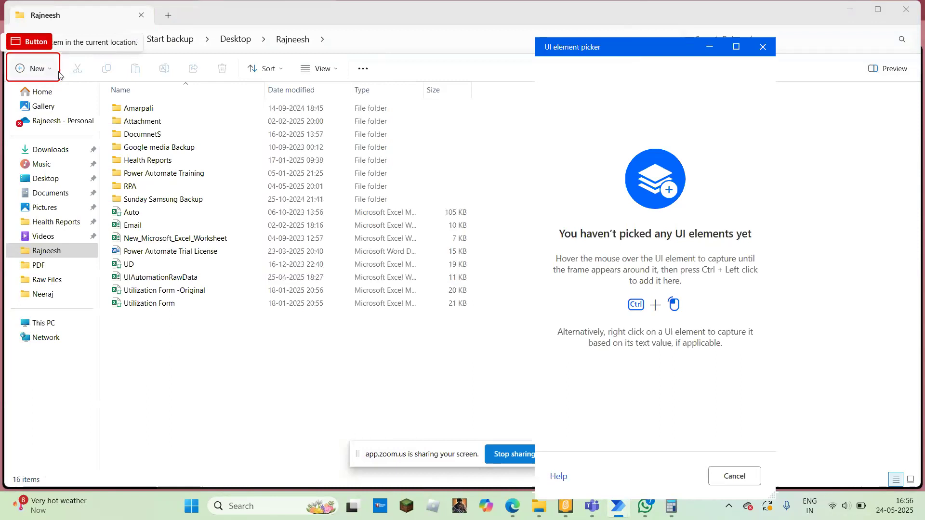
pyautogui.keyDown('ctrl'); pyautogui.click(32, 73); pyautogui.keyUp('ctrl')
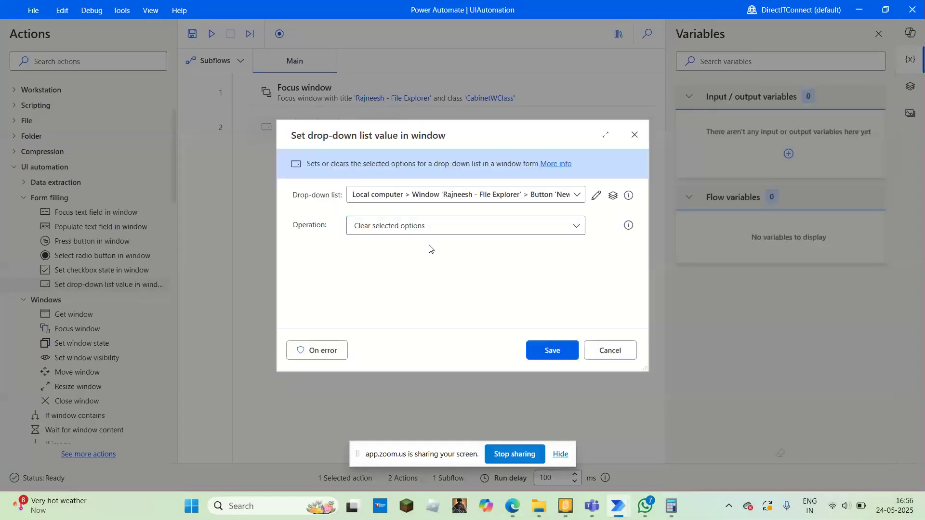
# - Set the drop-down action's operation to Select options by index with index 1, and save it
pyautogui.click(577, 231)
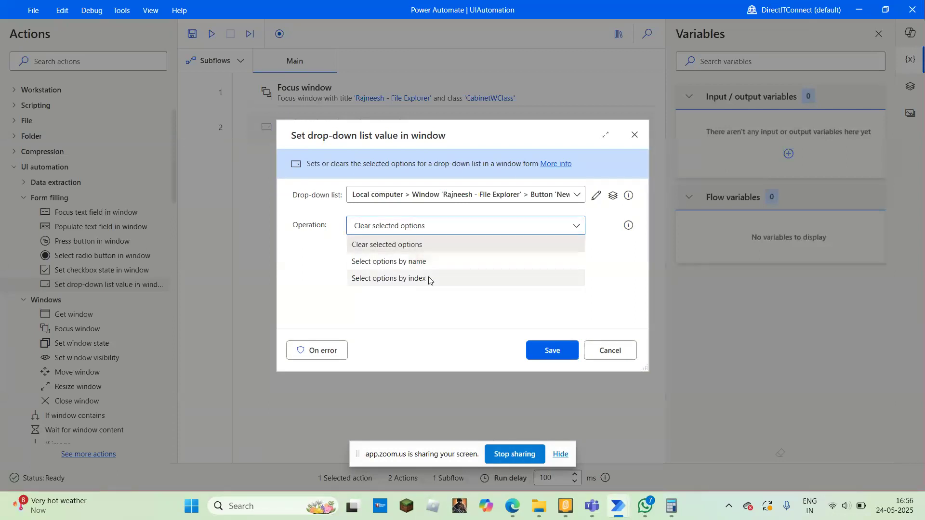
pyautogui.click(429, 277)
pyautogui.click(408, 256)
pyautogui.write('1')
pyautogui.click(559, 352)
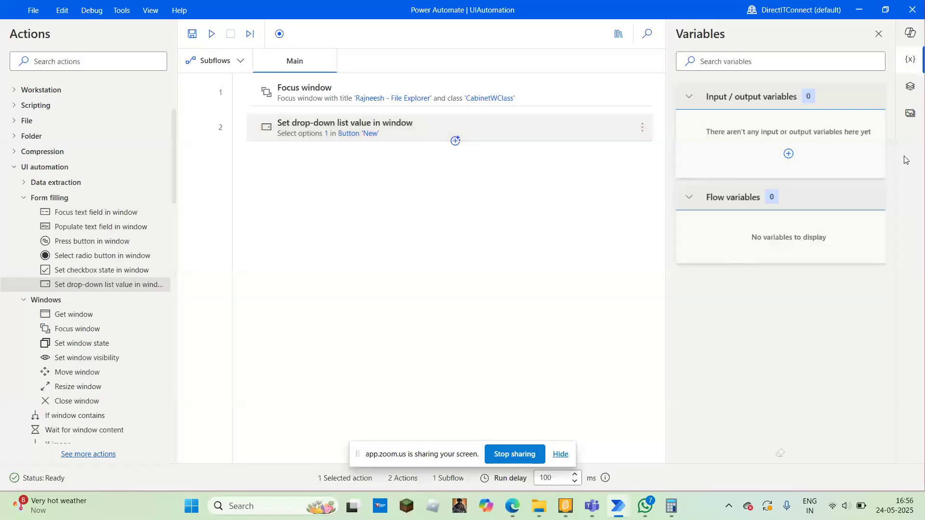
# - Open the selectors of the captured Button 'New' UI element and examine its attributes
pyautogui.click(910, 87)
pyautogui.click(910, 86)
pyautogui.click(910, 87)
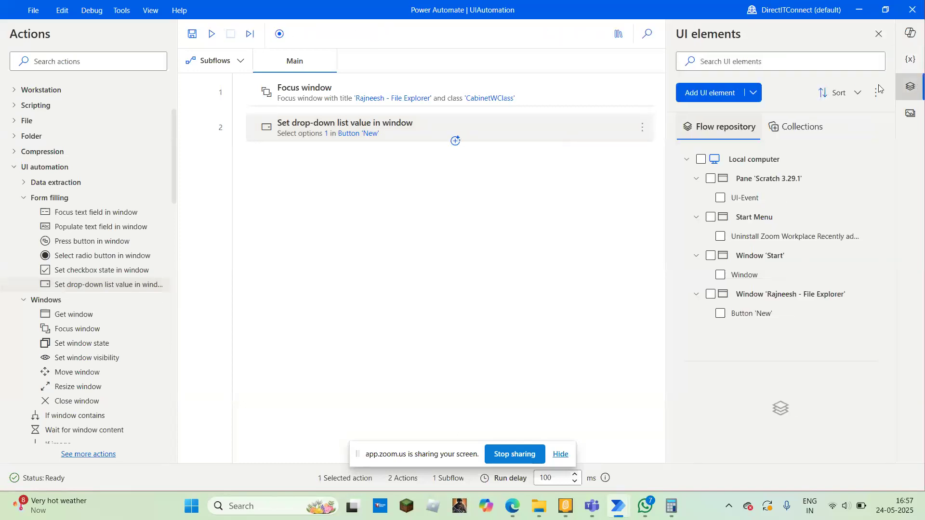
pyautogui.click(801, 316)
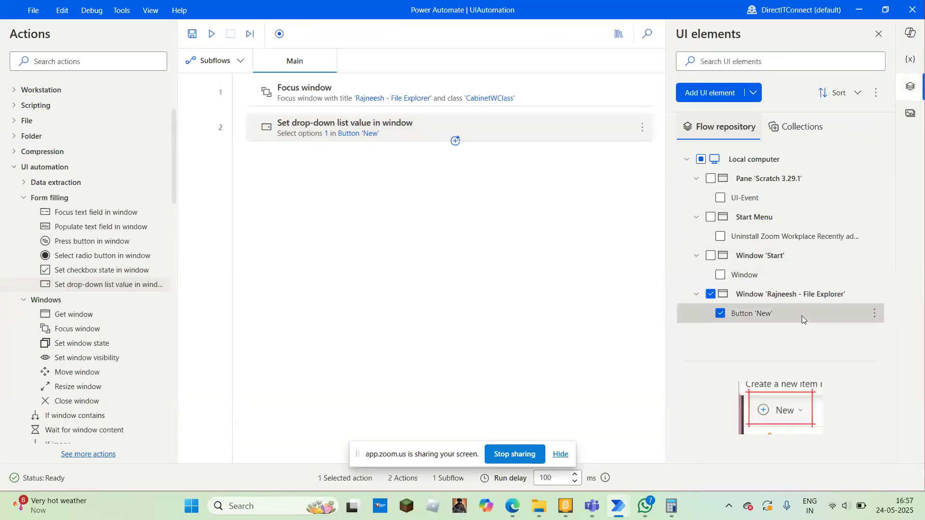
pyautogui.click(874, 313)
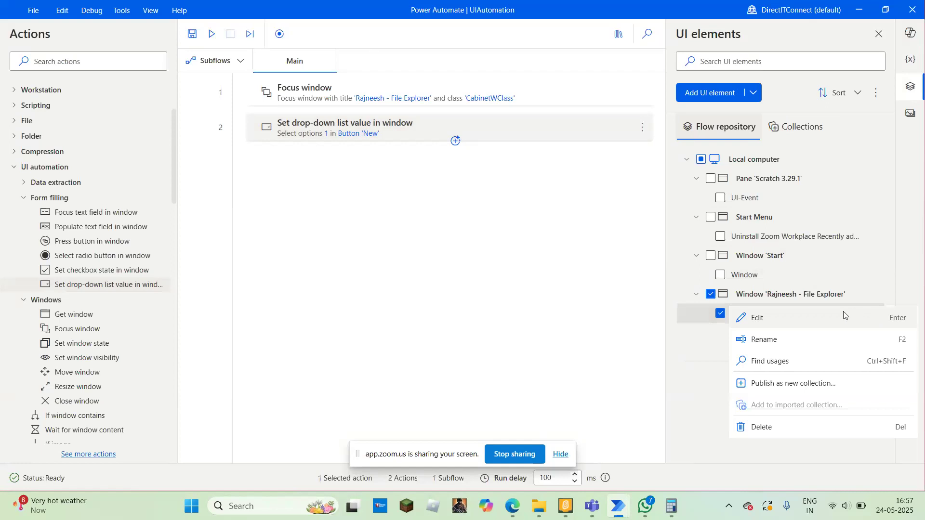
pyautogui.click(844, 315)
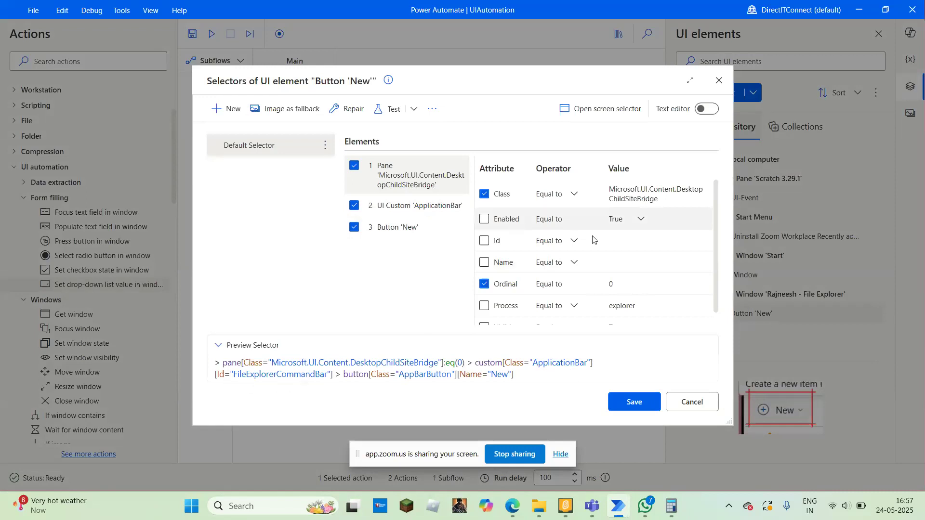
pyautogui.scroll(-1, 715, 267)
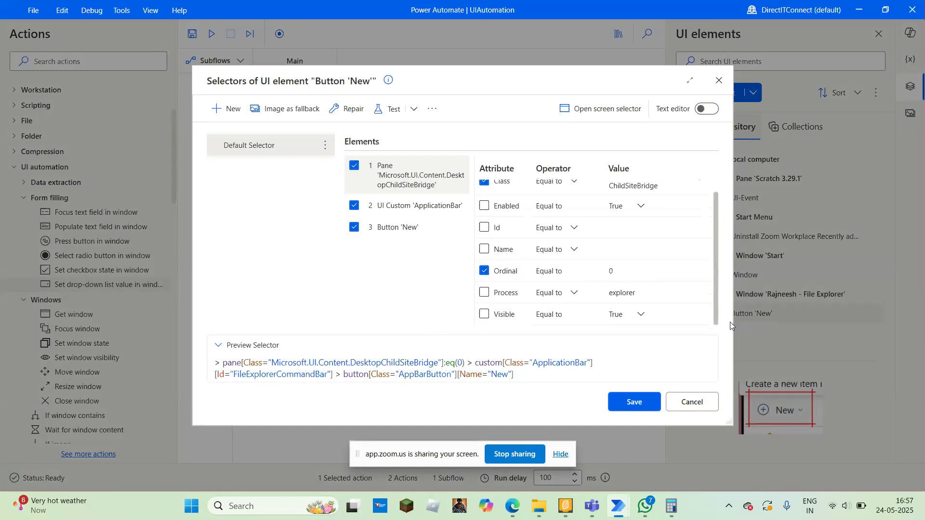
pyautogui.click(231, 112)
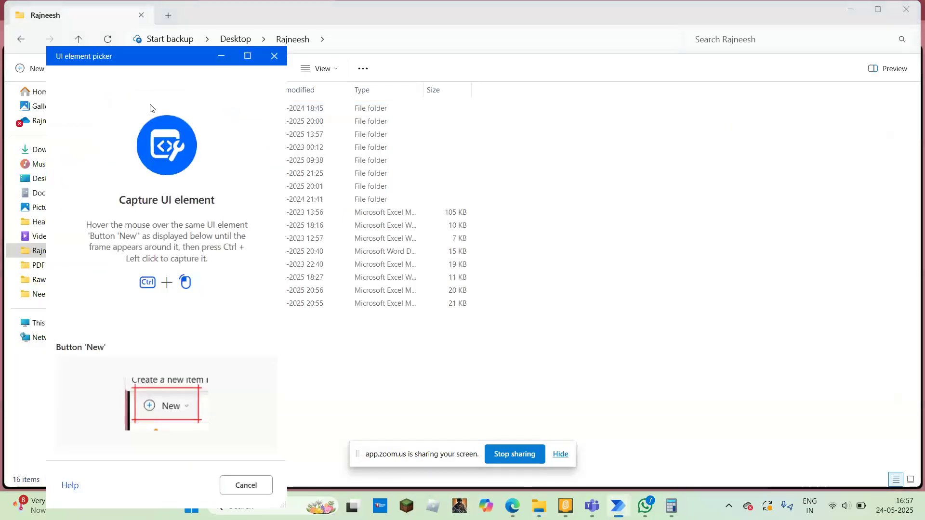
pyautogui.moveTo(123, 56); pyautogui.dragTo(325, 94)
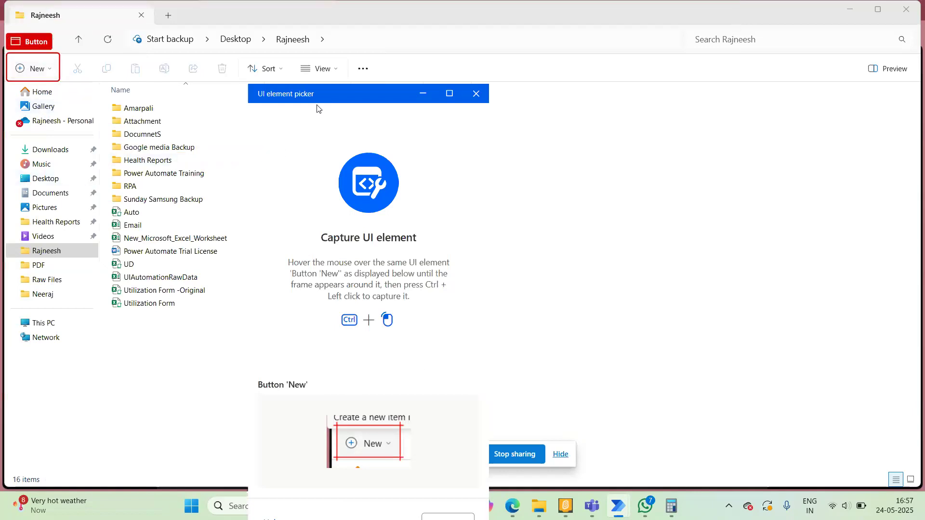
pyautogui.moveTo(368, 97); pyautogui.dragTo(595, 26)
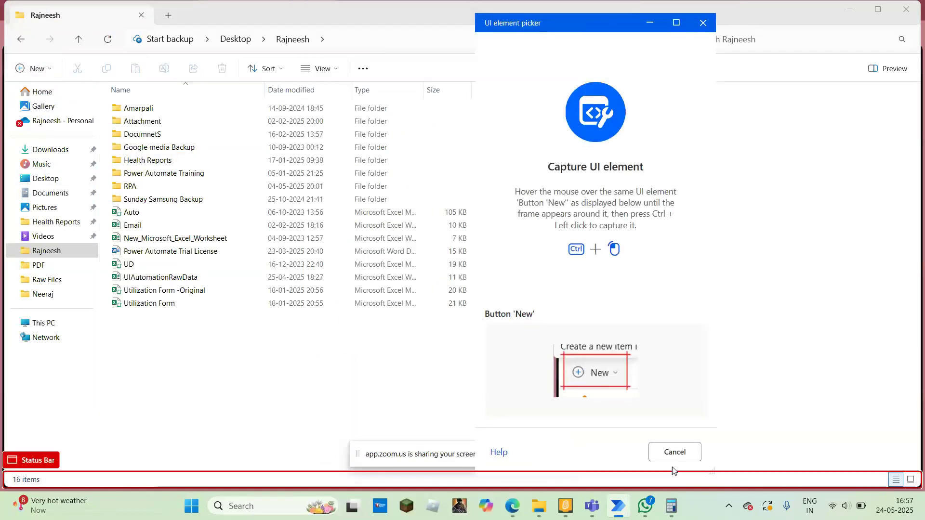
pyautogui.click(676, 453)
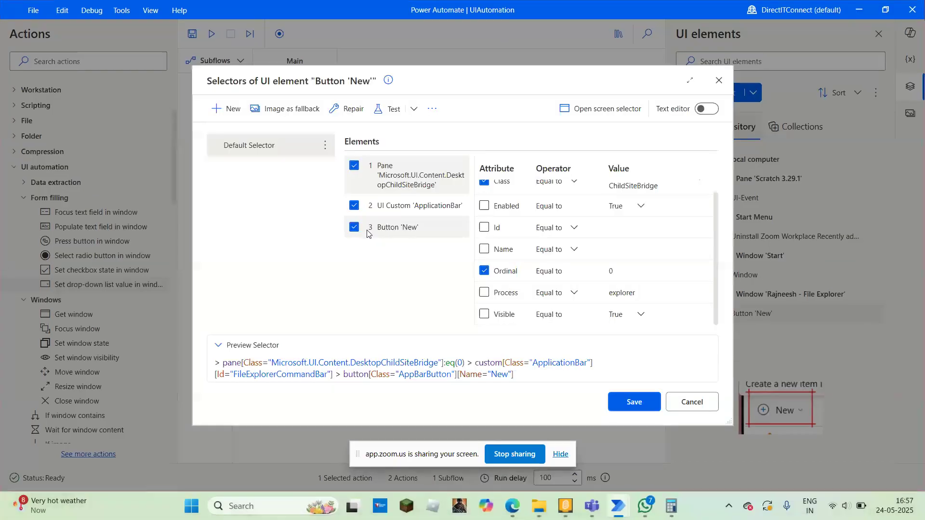
# - Select the Button 'New' level in the element's selector and save the selectors
pyautogui.click(420, 235)
pyautogui.click(633, 402)
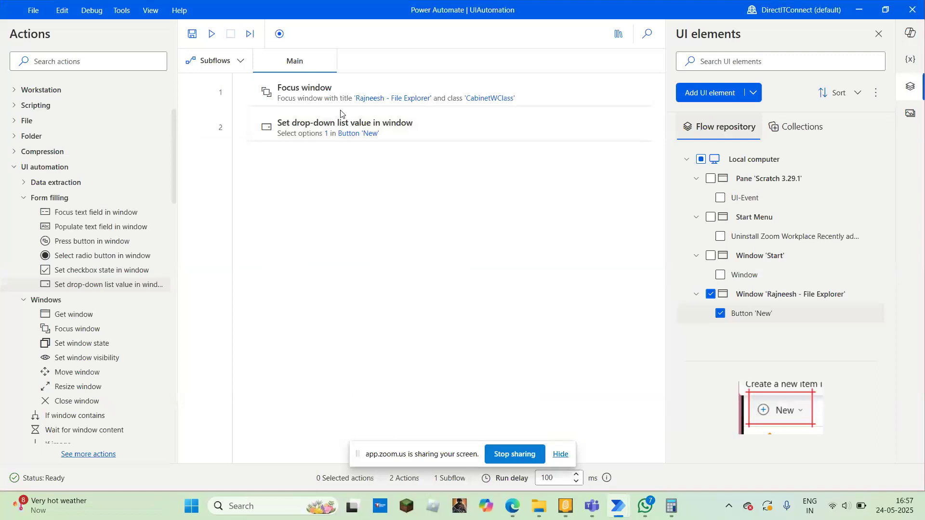
# - Run the UIAutomation flow to test focusing File Explorer and selecting an option from its New drop-down list
pyautogui.click(326, 92)
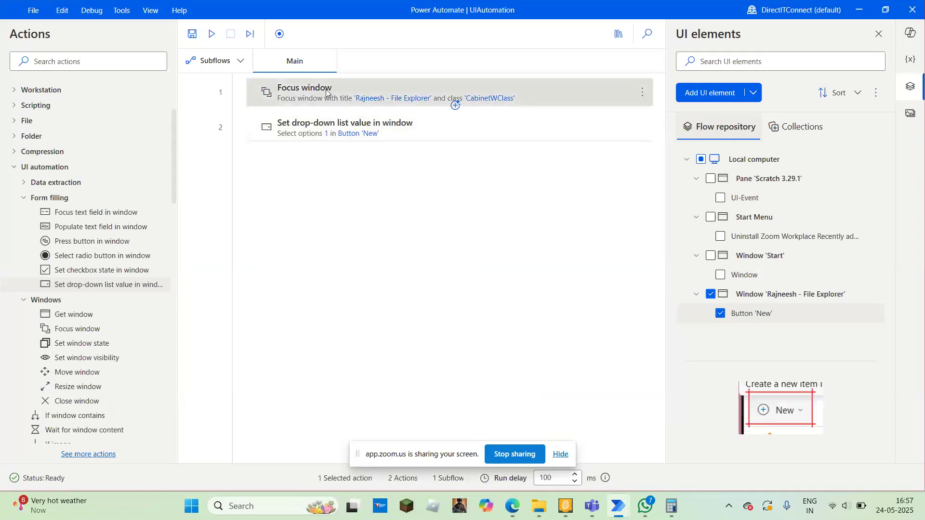
pyautogui.hotkey('alt', 'Tab')
pyautogui.hotkey('alt', 'Tab')
pyautogui.rightClick(349, 98)
pyautogui.press('Escape')
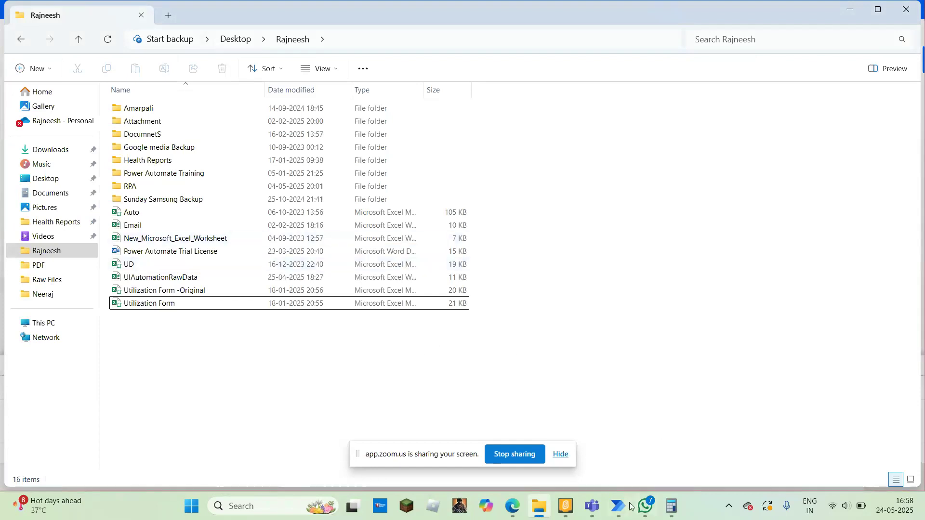
# - Return to the UIAutomation flow to review its errors list, and switch to File Explorer to inspect the New control
pyautogui.moveTo(626, 516)
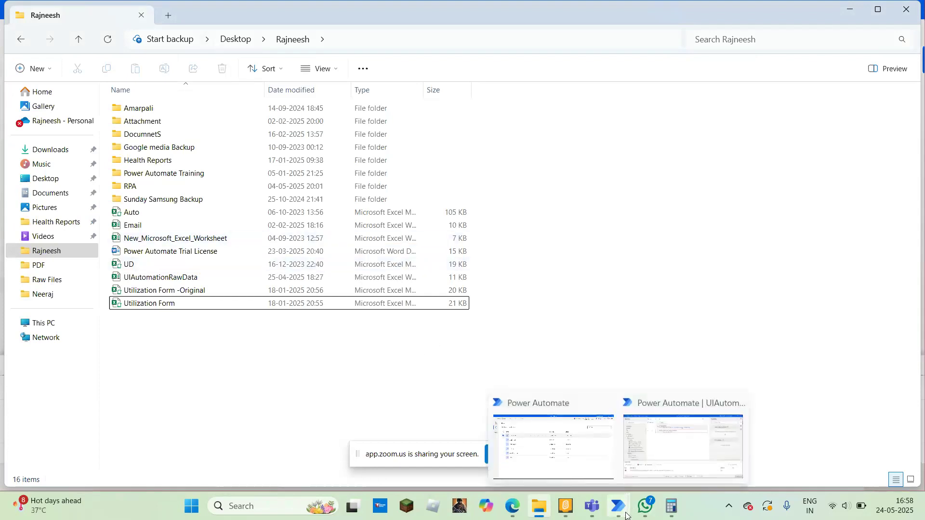
pyautogui.click(659, 457)
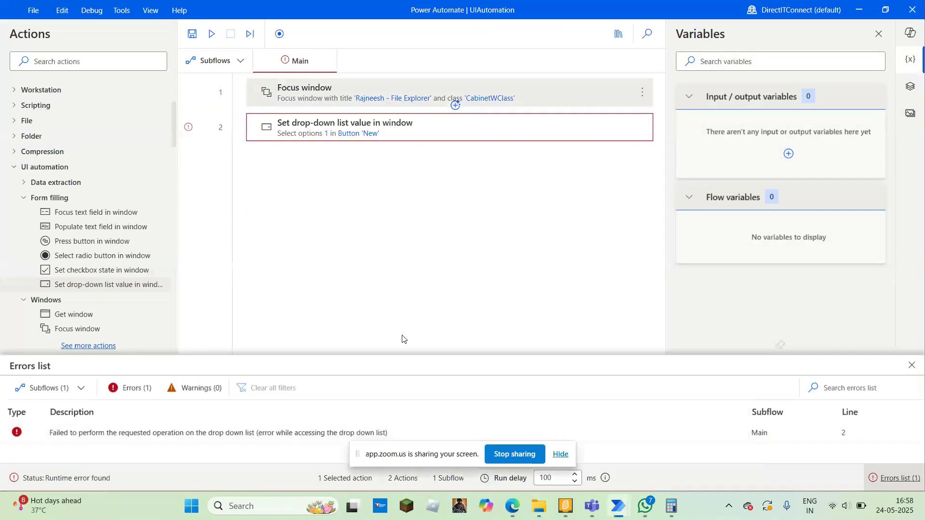
pyautogui.click(403, 237)
pyautogui.hotkey('alt', 'Tab')
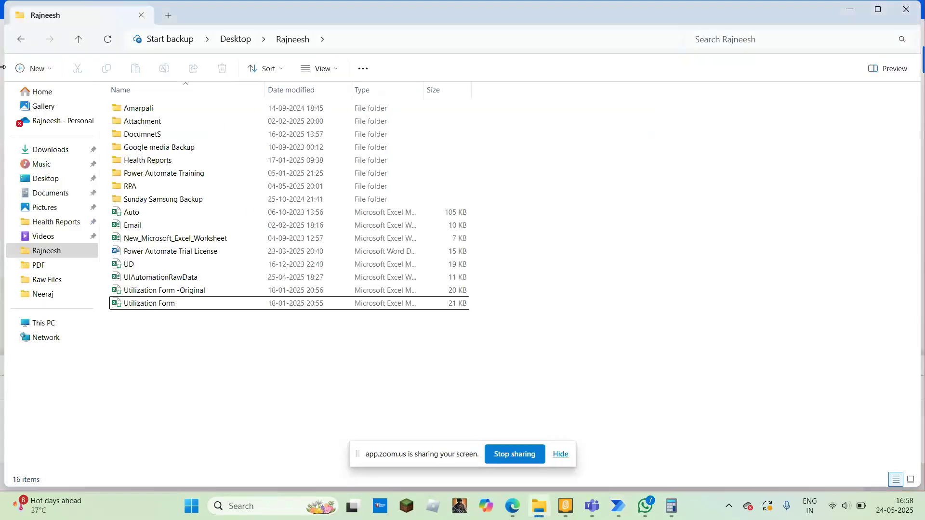
# - Expand and collapse File Explorer's New list to examine how the control behaves and which item types it offers
pyautogui.click(47, 73)
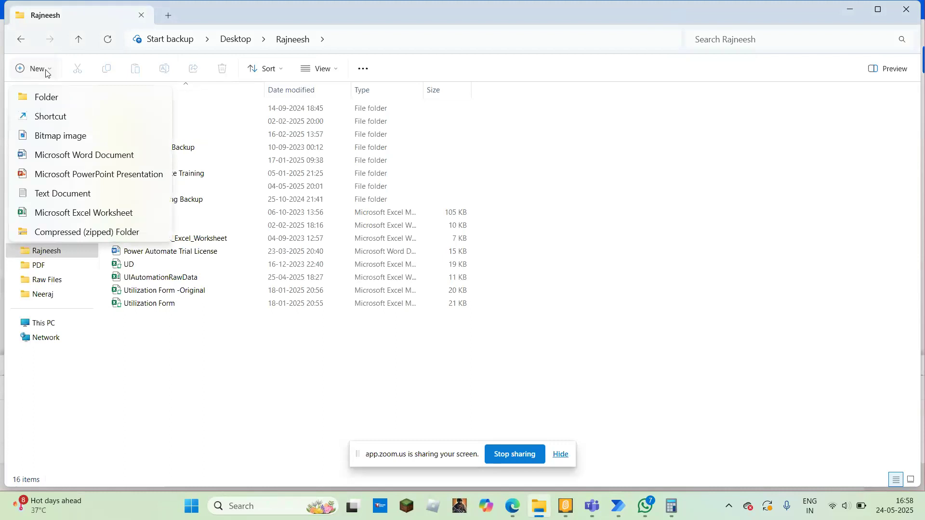
pyautogui.click(47, 73)
pyautogui.click(48, 73)
pyautogui.click(47, 73)
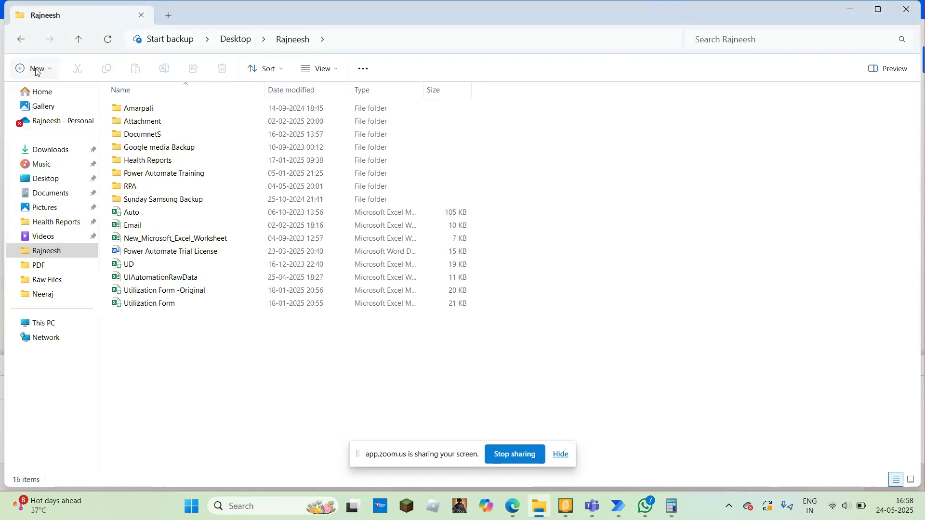
pyautogui.click(36, 70)
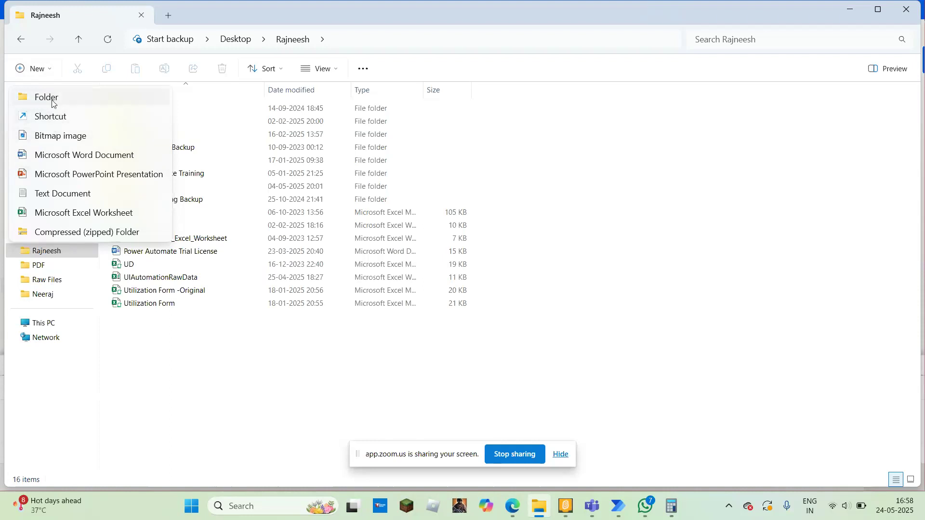
pyautogui.click(235, 405)
pyautogui.click(30, 68)
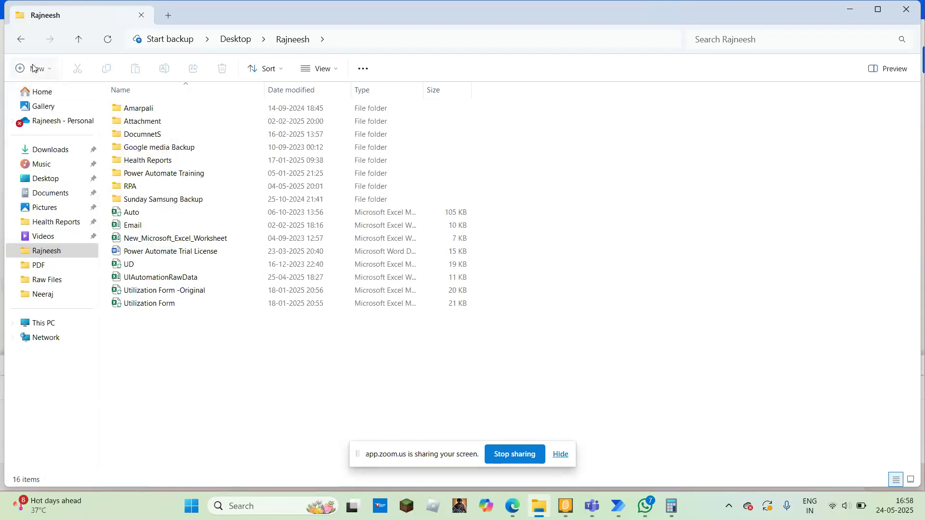
pyautogui.click(204, 370)
pyautogui.click(37, 73)
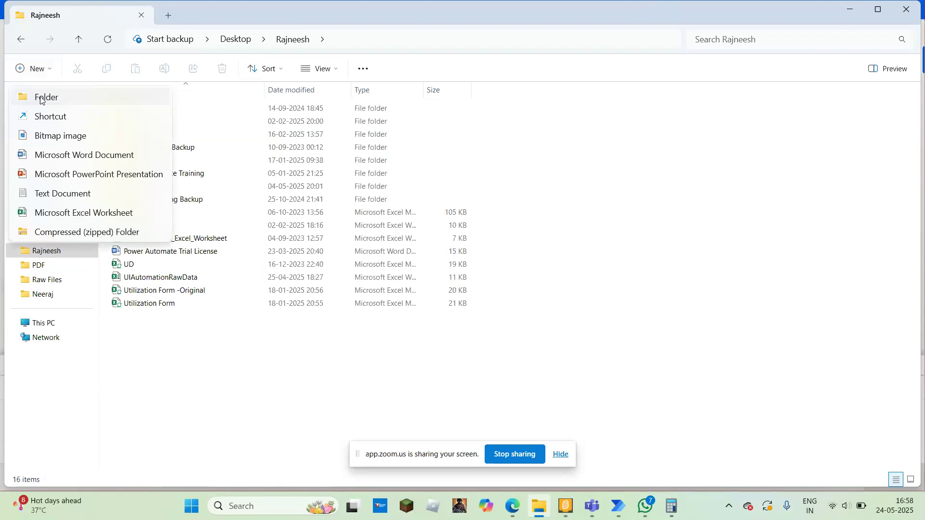
pyautogui.click(226, 388)
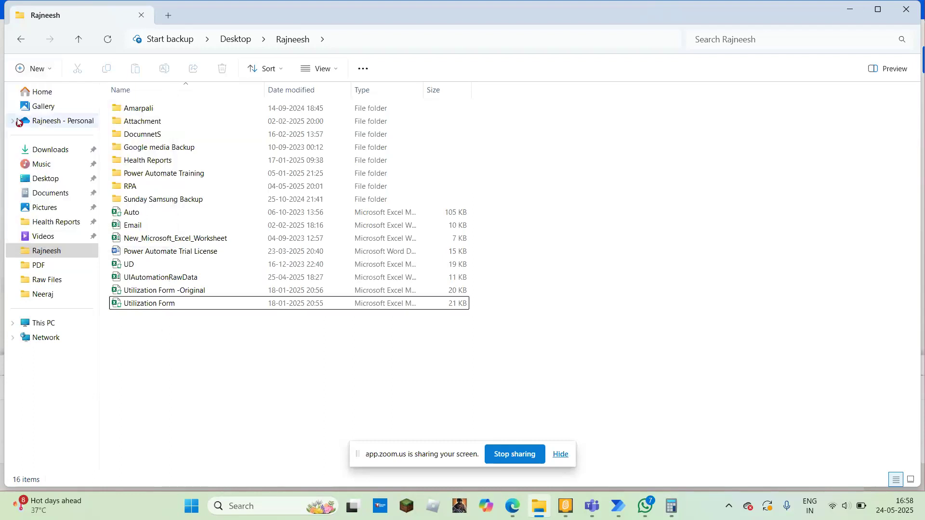
pyautogui.click(35, 73)
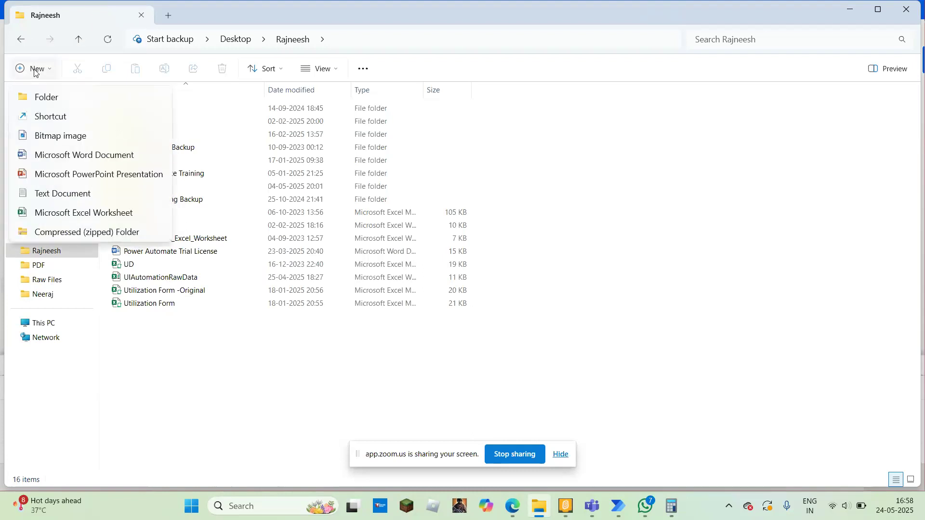
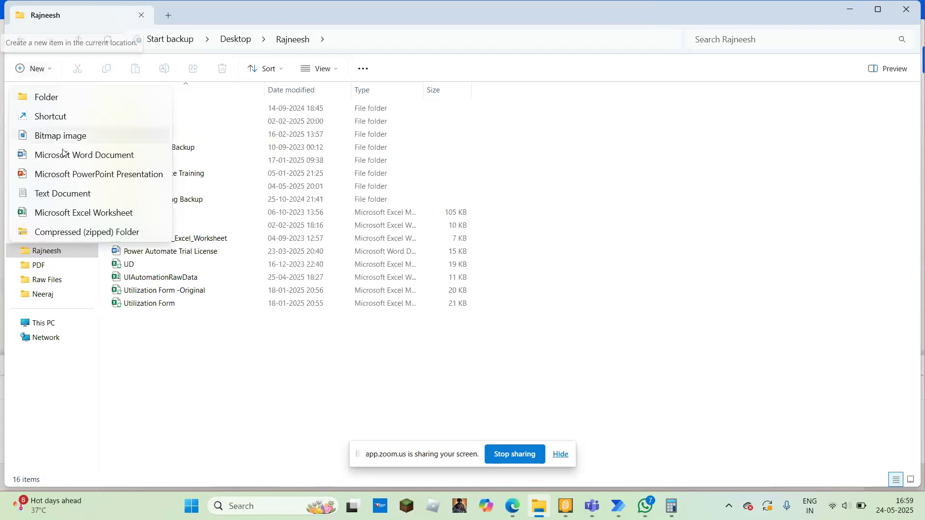
pyautogui.click(245, 402)
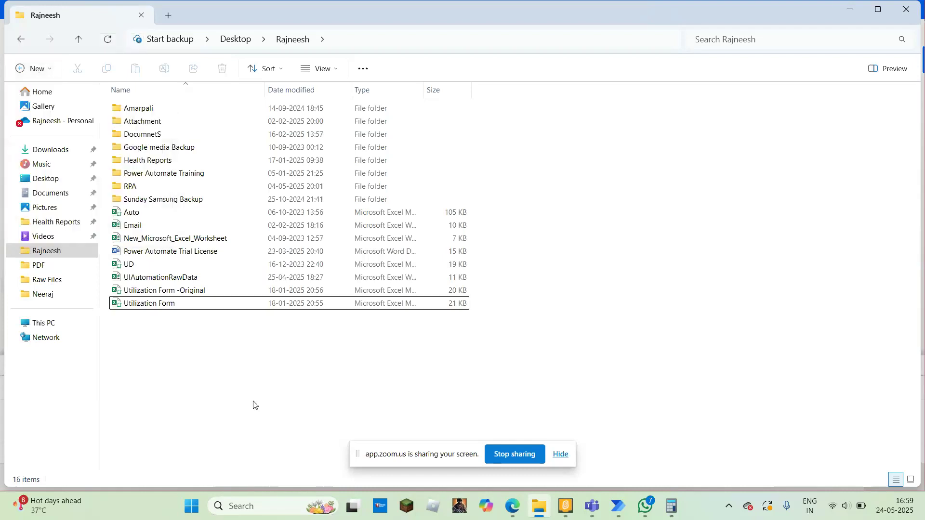
pyautogui.click(36, 69)
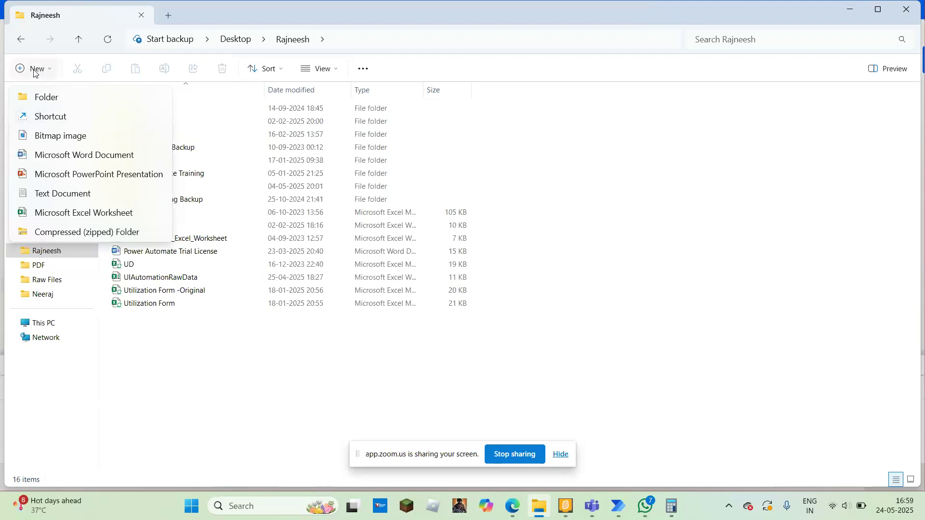
pyautogui.click(34, 70)
pyautogui.click(34, 71)
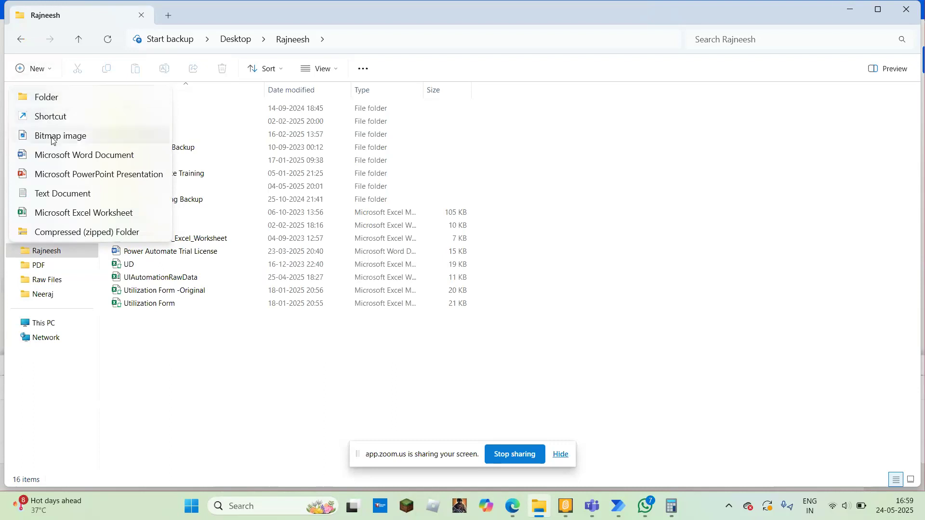
pyautogui.click(307, 389)
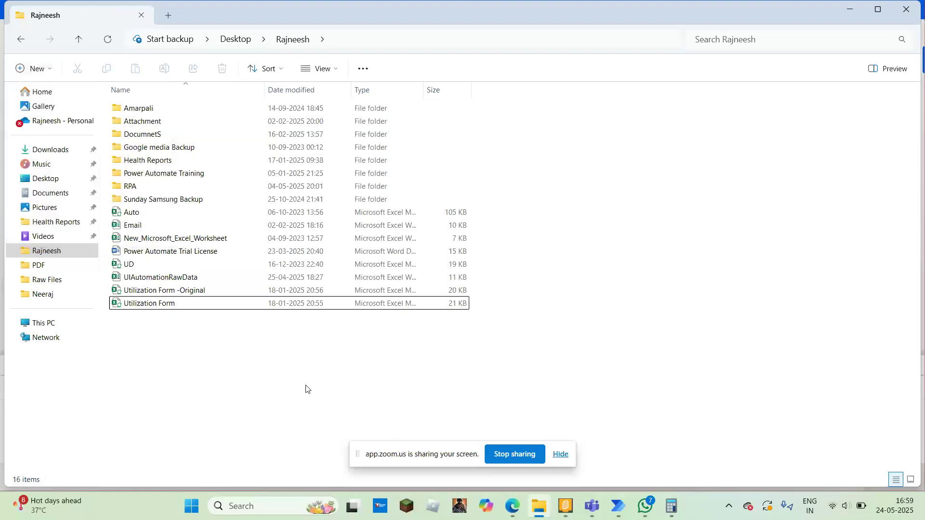
# - Return to the UIAutomation flow, close the errors list and browse the available UI automation actions
pyautogui.hotkey('alt', 'Tab')
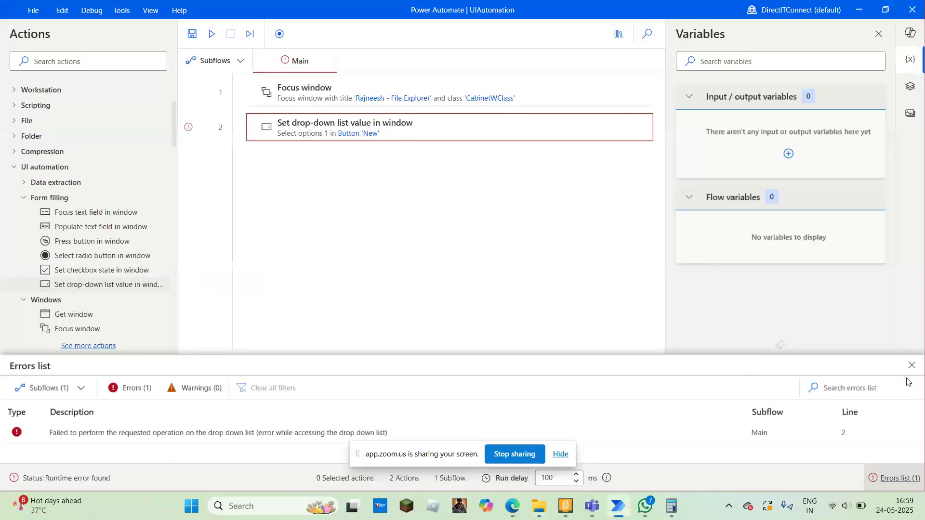
pyautogui.click(911, 365)
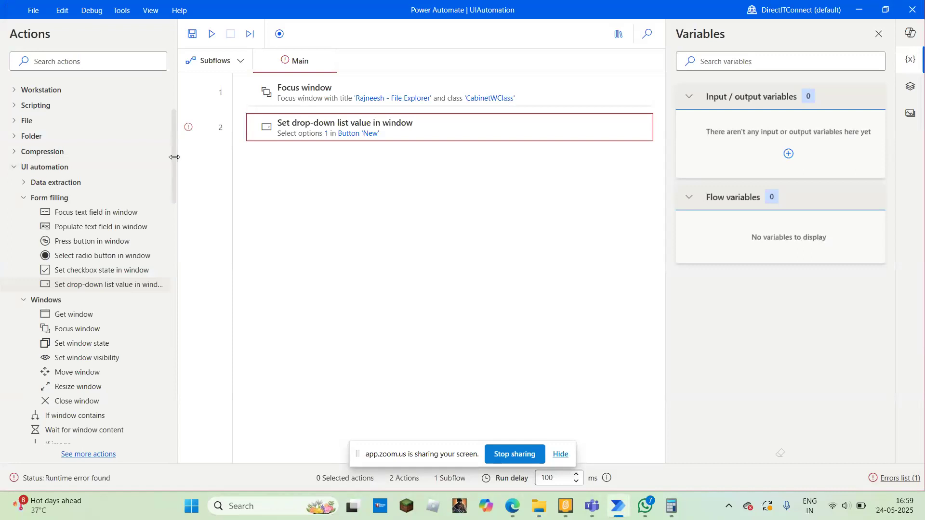
pyautogui.moveTo(174, 157); pyautogui.dragTo(188, 212)
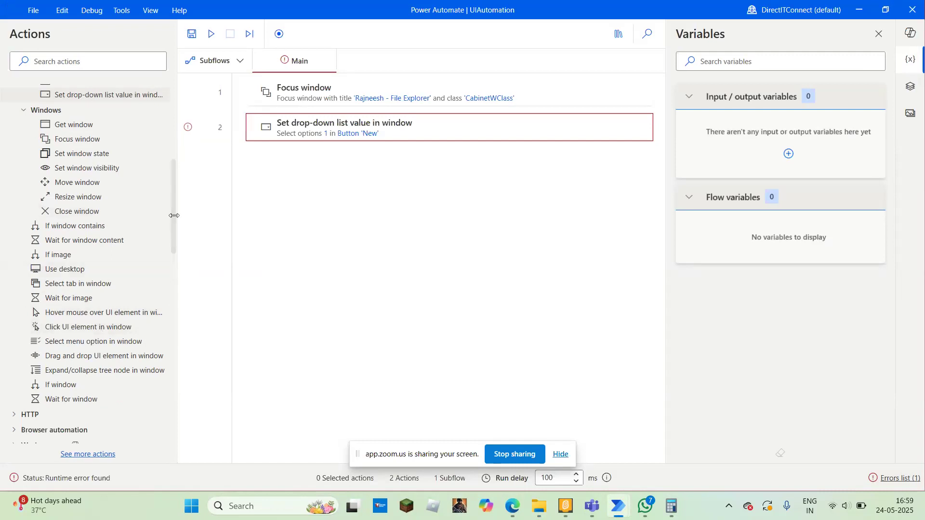
# - Switch to File Explorer to examine the New list's options once more, and return to the UIAutomation flow
pyautogui.hotkey('alt', 'Tab')
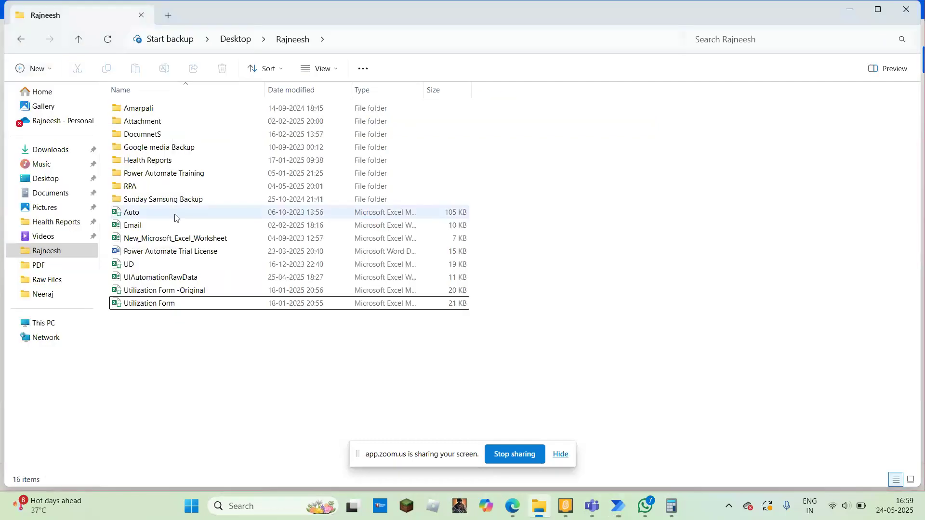
pyautogui.click(31, 70)
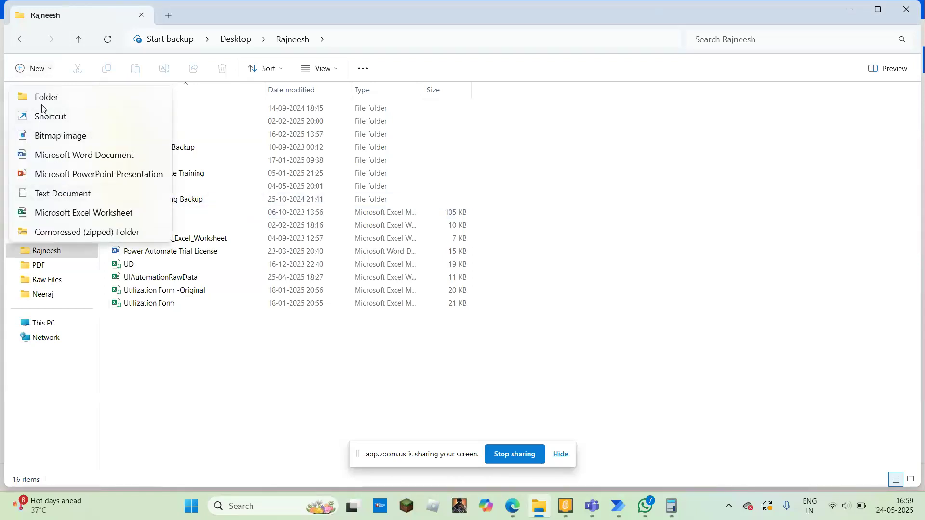
pyautogui.click(242, 390)
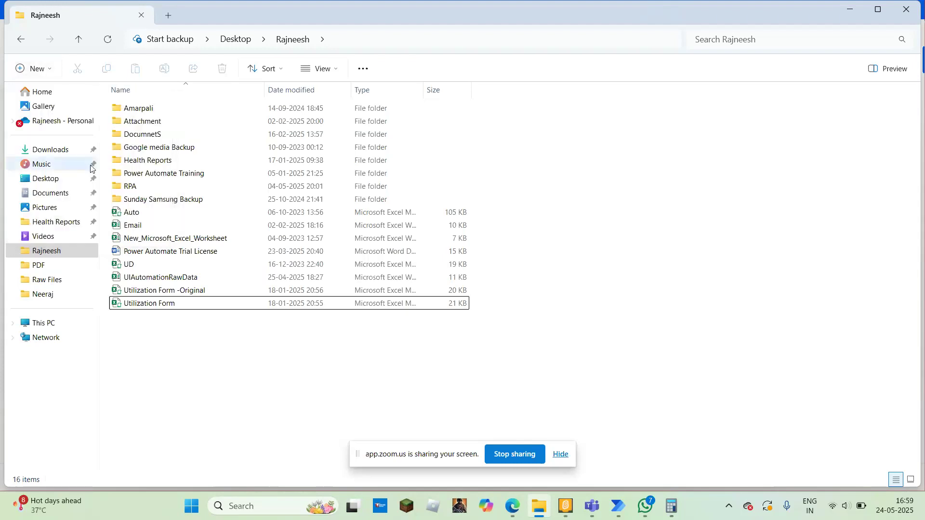
pyautogui.click(36, 74)
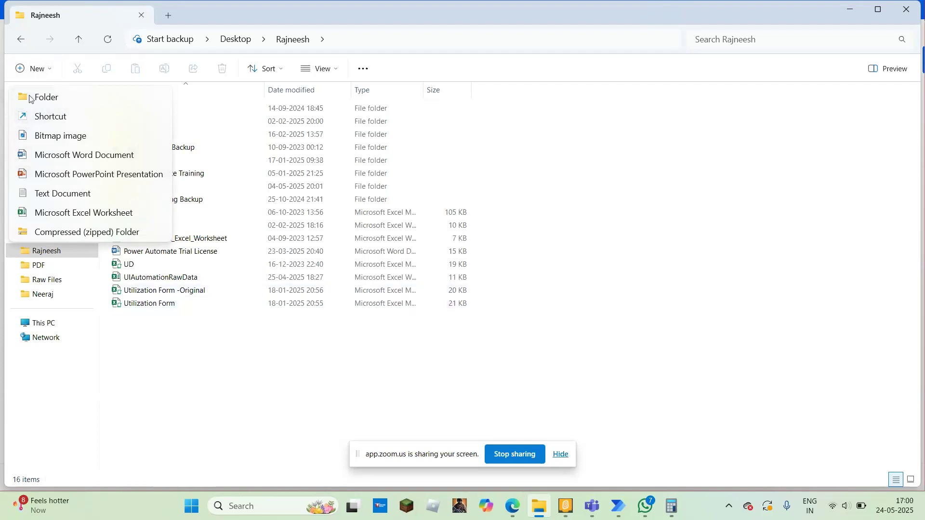
pyautogui.click(342, 422)
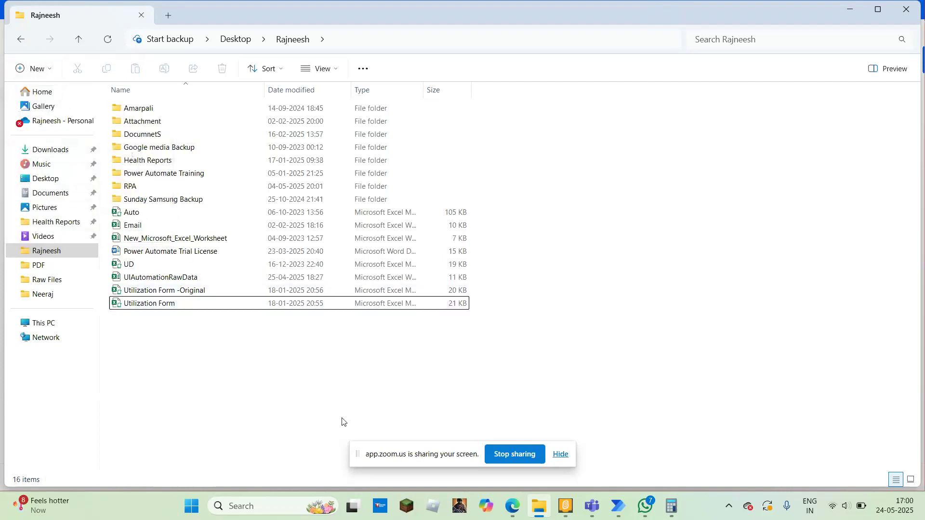
pyautogui.click(37, 70)
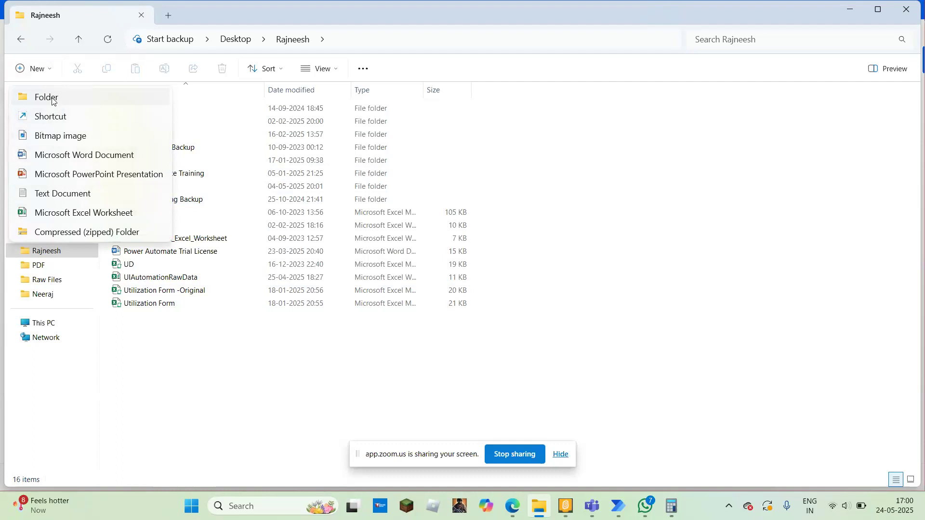
pyautogui.click(234, 361)
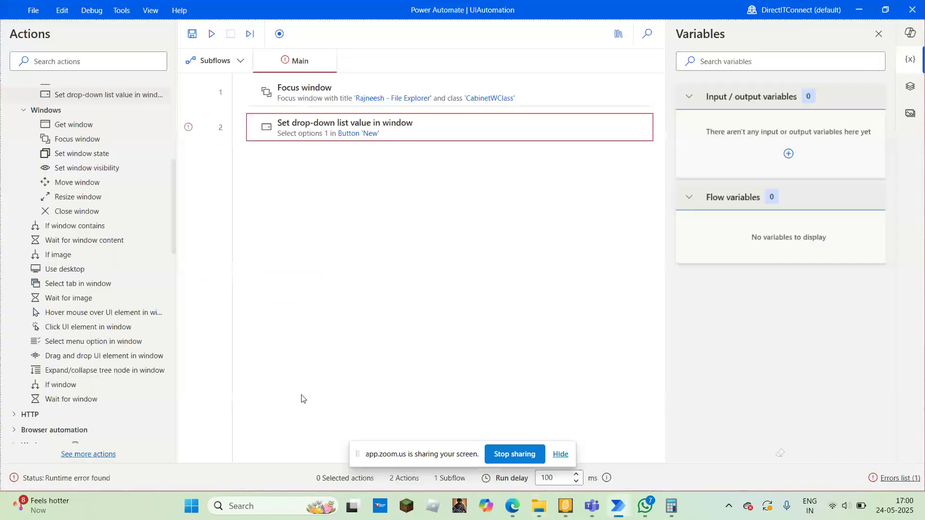
# - Delete the Set drop-down list value in window action from the Main subflow
pyautogui.click(321, 135)
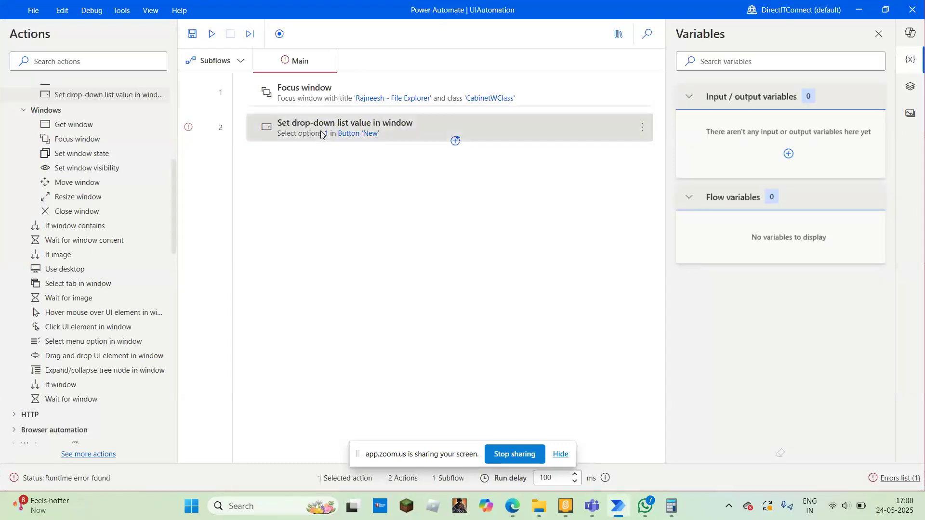
pyautogui.press('Delete')
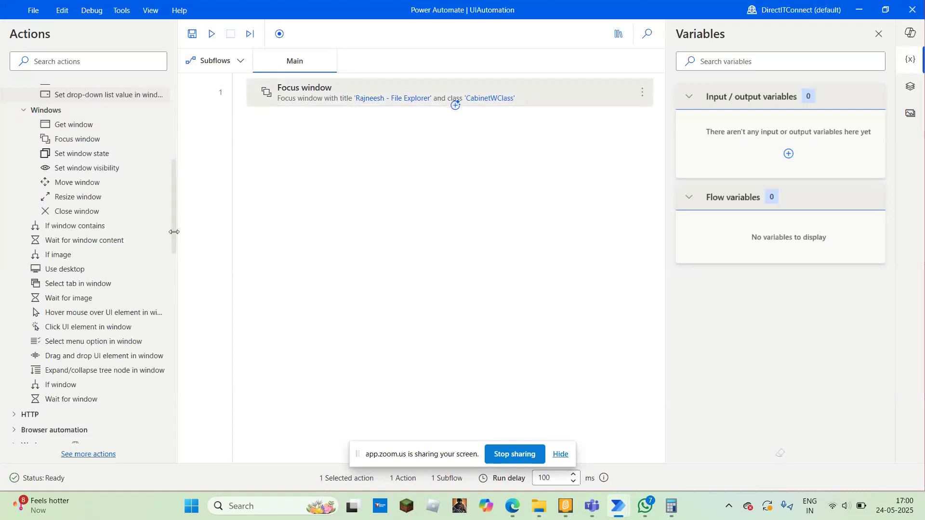
pyautogui.moveTo(174, 232); pyautogui.dragTo(173, 195)
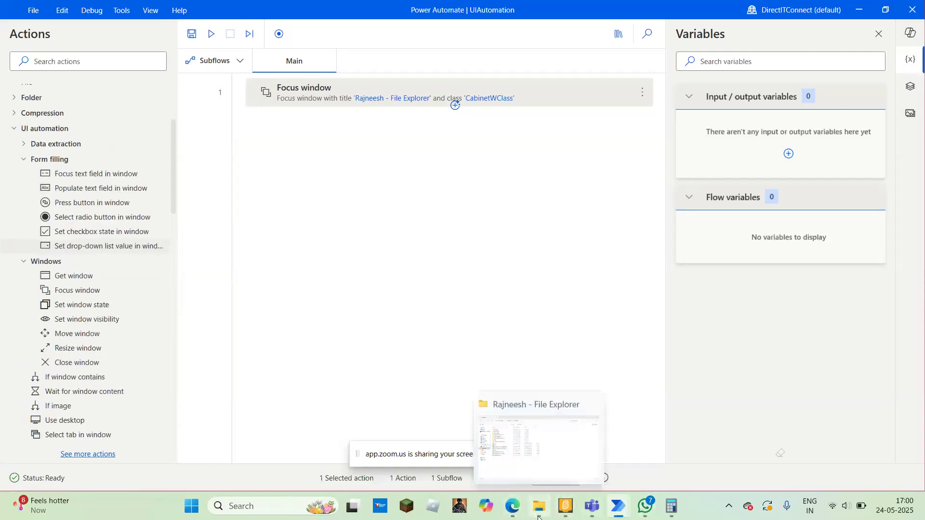
# - Open the Utilization Form workbook from File Explorer to view its Client Invoice Detail form, close both, and return to the UIAutomation flow
pyautogui.click(535, 510)
pyautogui.click(144, 306)
pyautogui.doubleClick(143, 309)
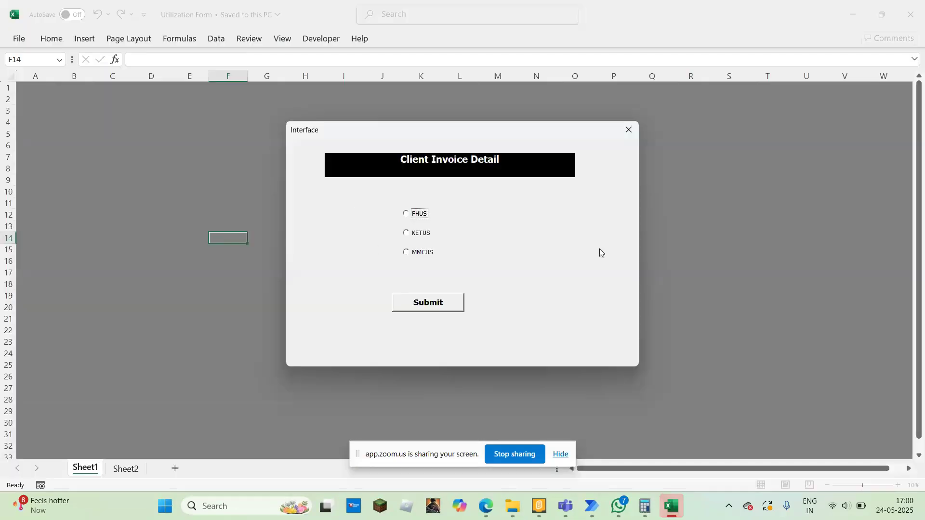
pyautogui.click(628, 130)
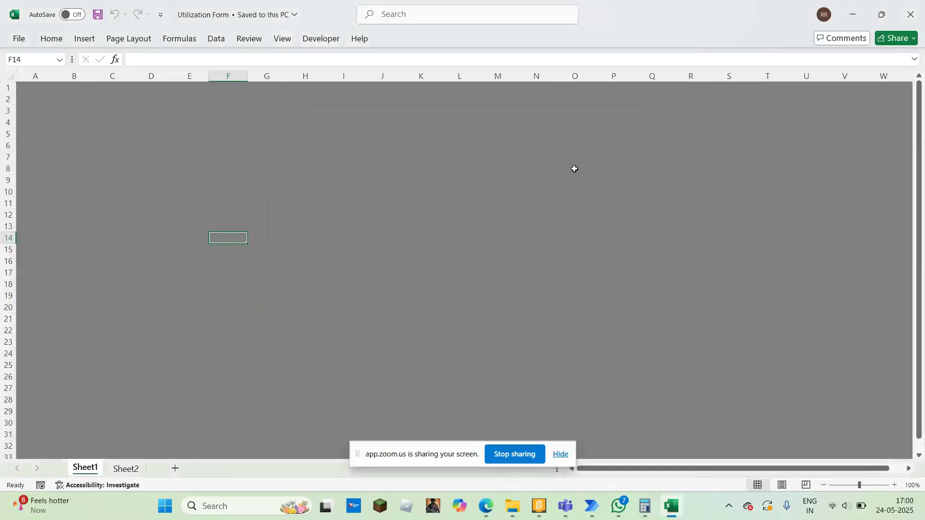
pyautogui.click(915, 18)
pyautogui.click(618, 505)
pyautogui.click(679, 448)
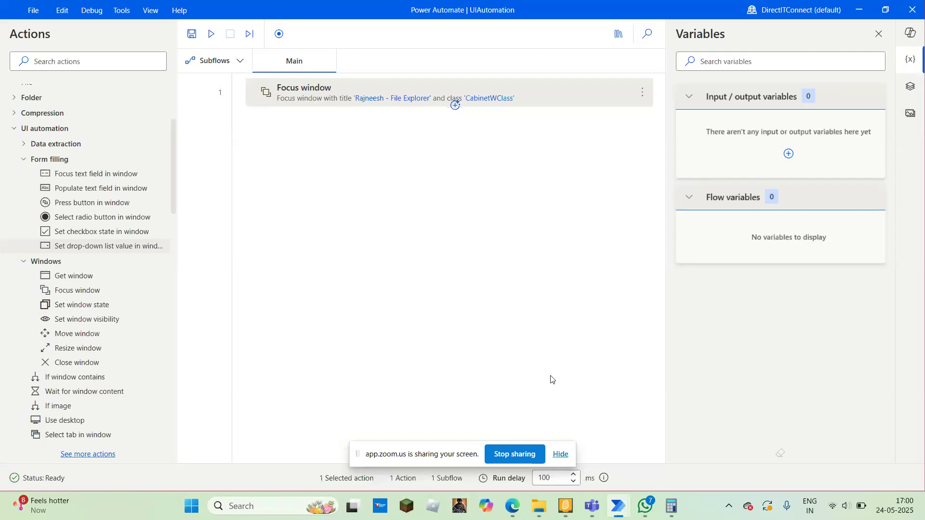
# - Reopen the Utilization Form workbook from File Explorer and close its Client Invoice Detail form, leaving the workbook open
pyautogui.click(540, 506)
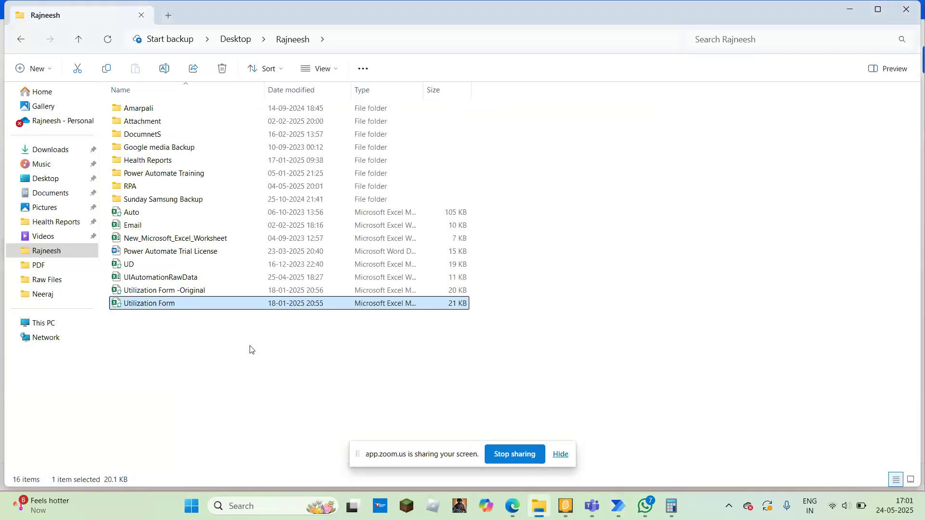
pyautogui.doubleClick(157, 308)
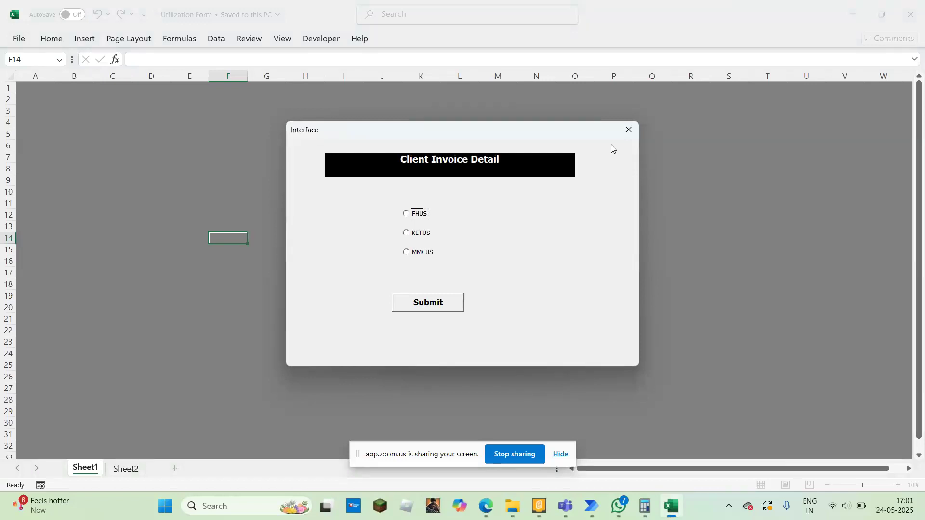
pyautogui.click(629, 130)
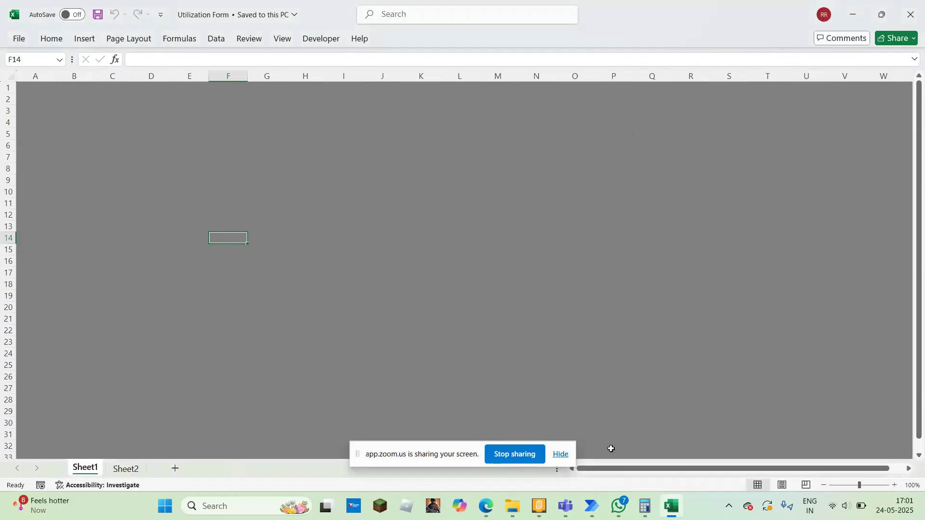
# - Return to the UIAutomation flow, expand the Data extraction actions and select Get details of the UI element in window
pyautogui.moveTo(592, 508)
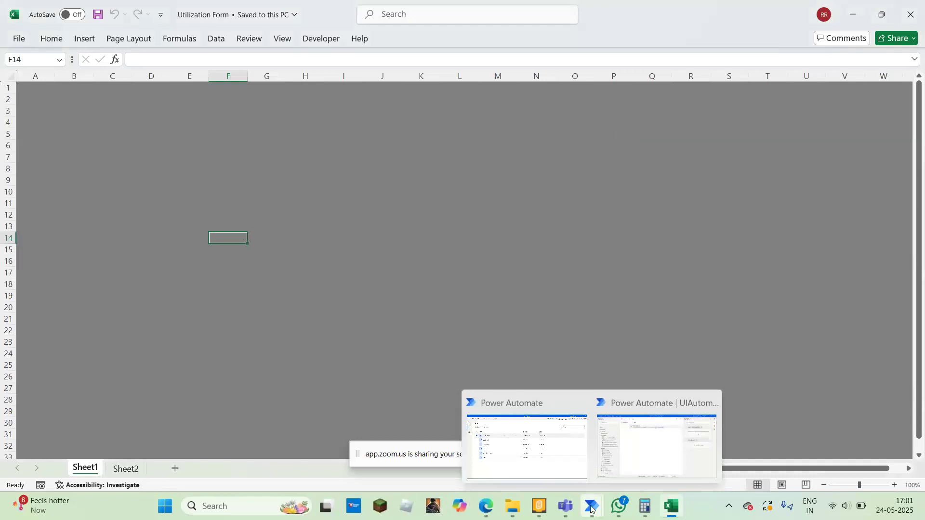
pyautogui.click(656, 445)
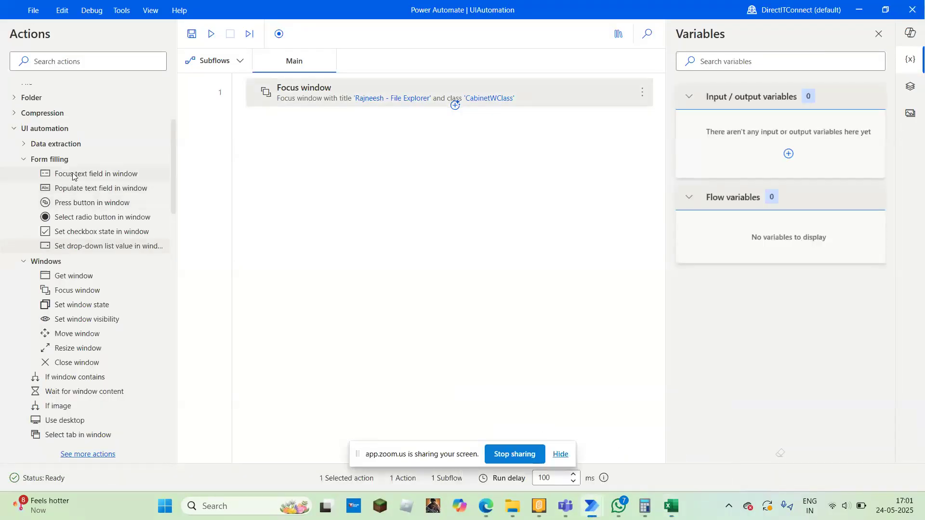
pyautogui.click(23, 147)
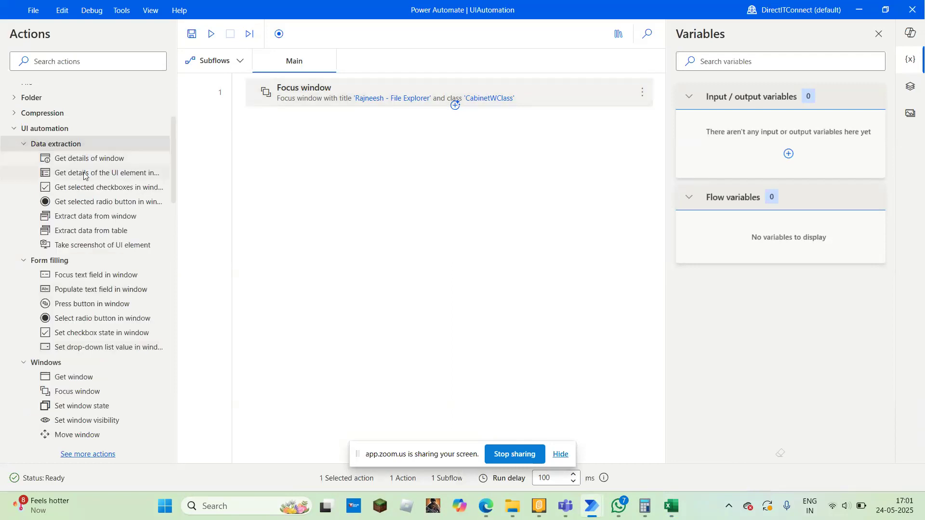
pyautogui.click(128, 174)
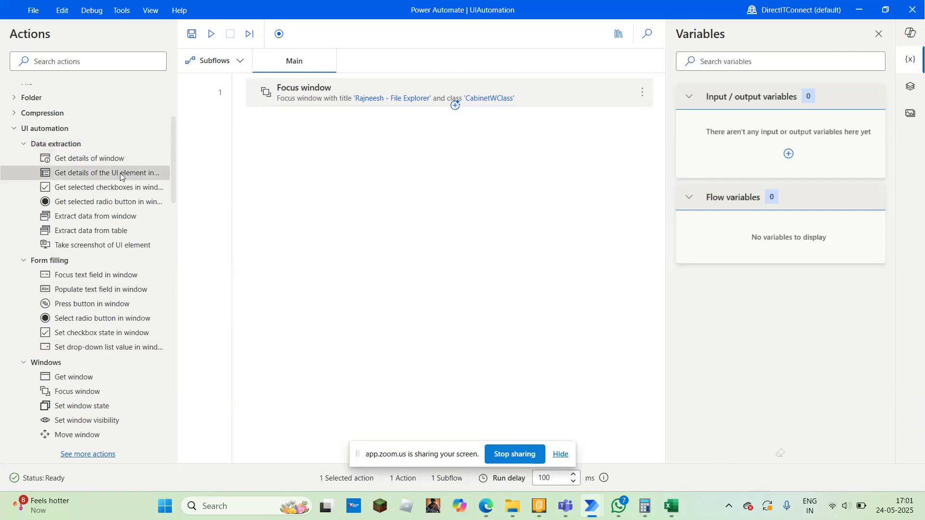
# - Open the settings for a new Get details of the UI element in window action in the Main subflow
pyautogui.click(126, 206)
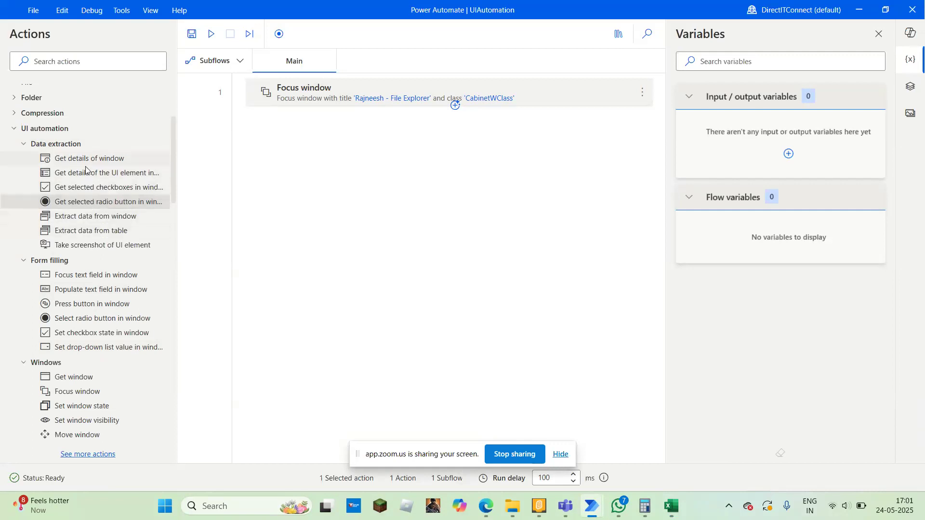
pyautogui.click(99, 178)
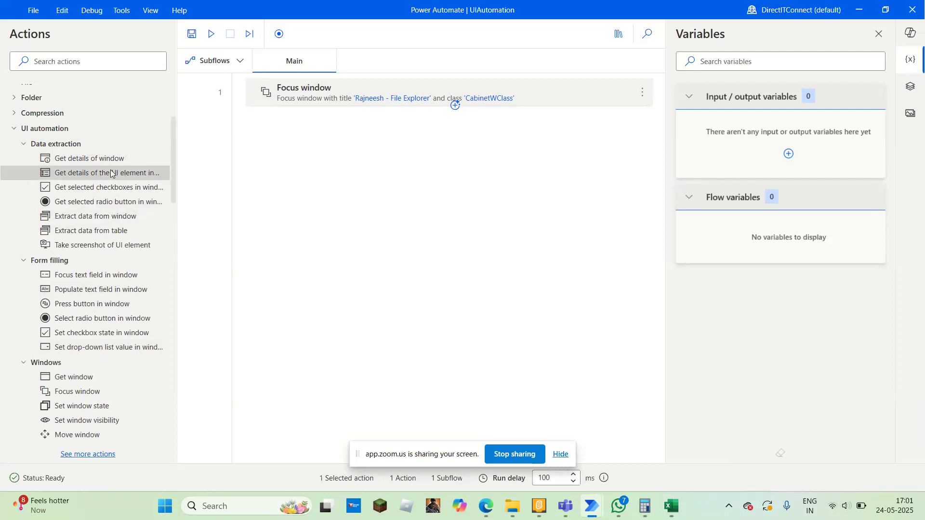
pyautogui.doubleClick(111, 174)
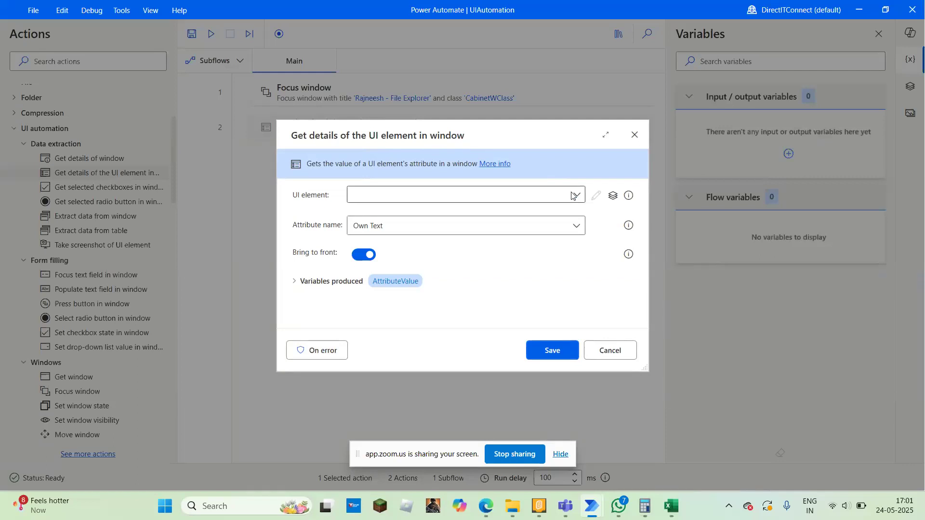
# - Switch to File Explorer and create a new bitmap image with the default name in the open folder
pyautogui.click(512, 506)
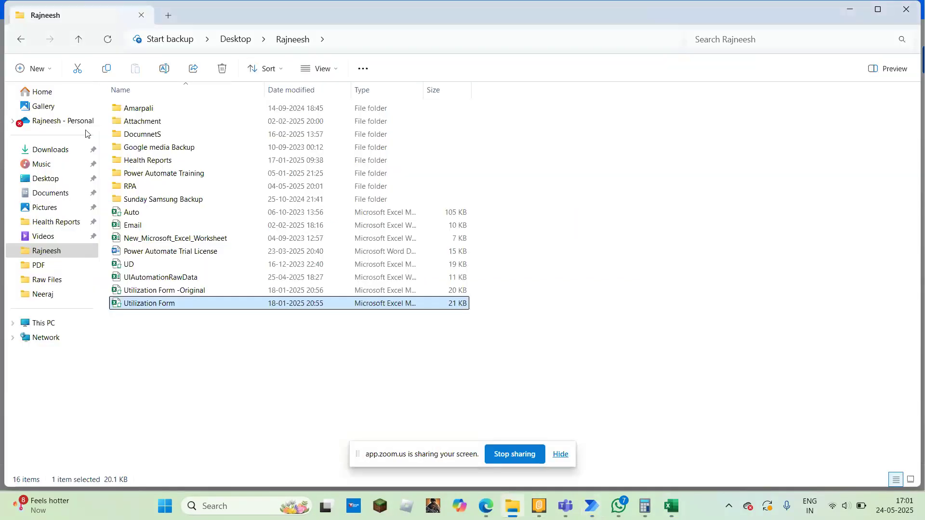
pyautogui.click(36, 68)
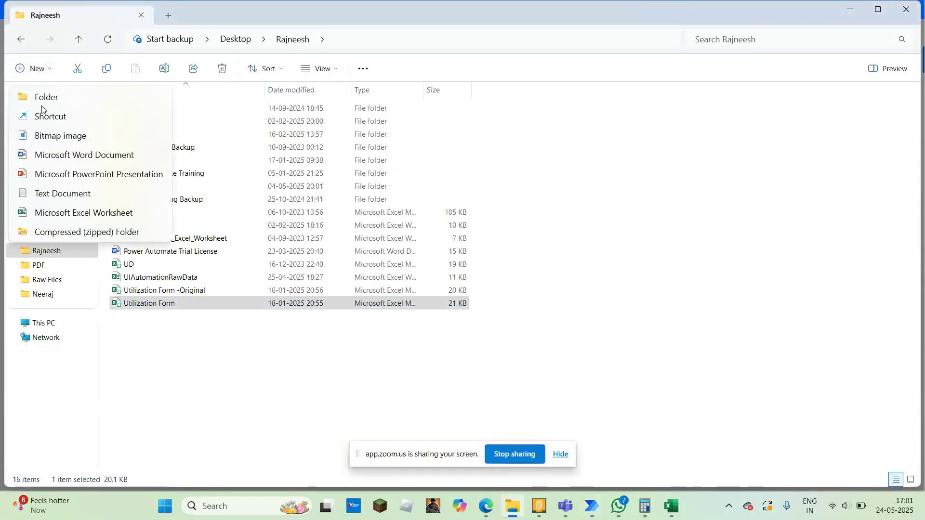
pyautogui.click(51, 136)
pyautogui.press('Return')
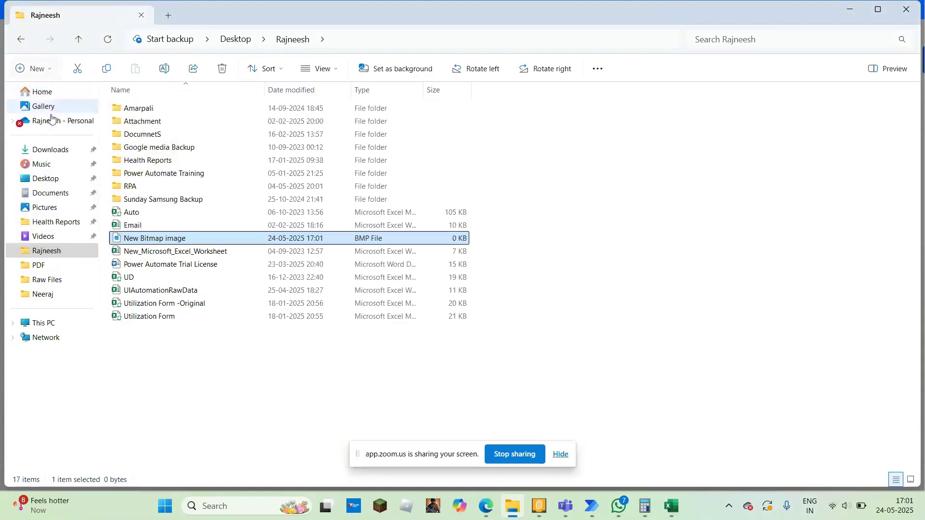
pyautogui.click(38, 70)
pyautogui.click(562, 243)
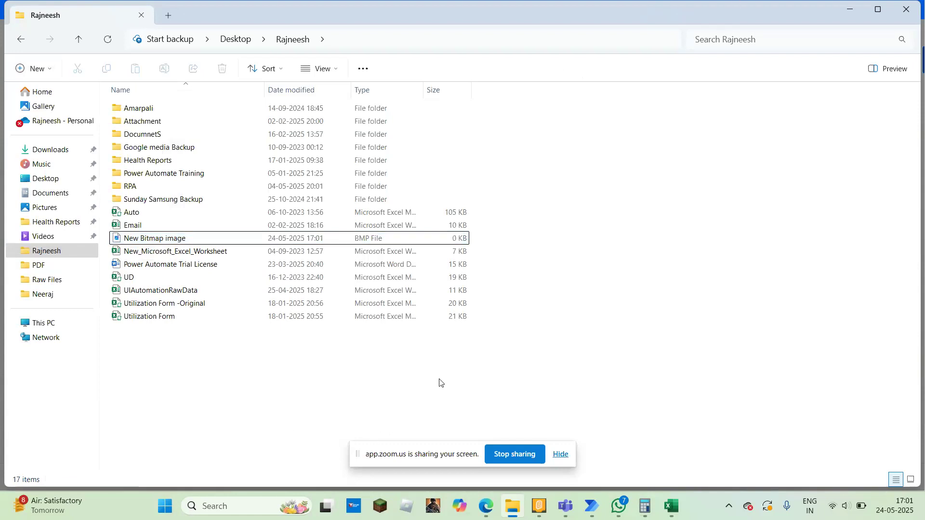
# - Return to the UIAutomation flow, review the UI element details action's produced variable and attribute options, and discard the action
pyautogui.click(591, 506)
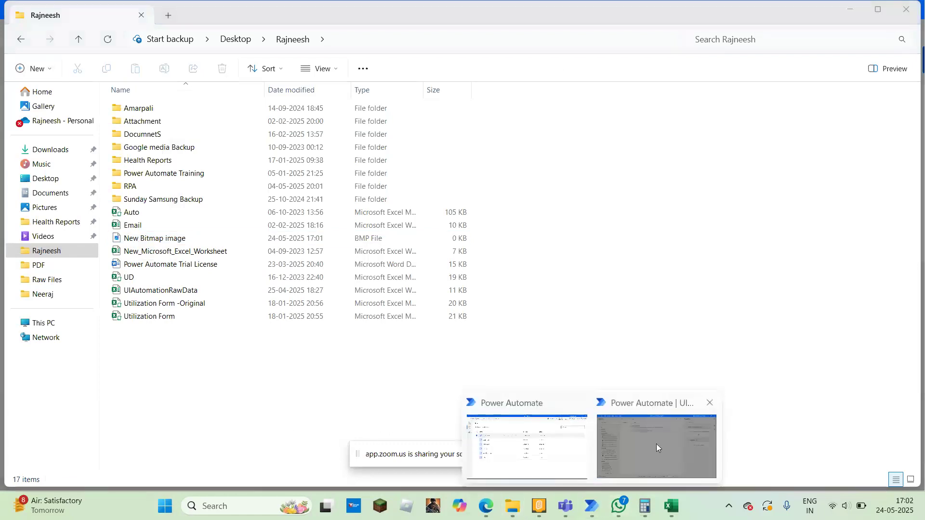
pyautogui.click(656, 447)
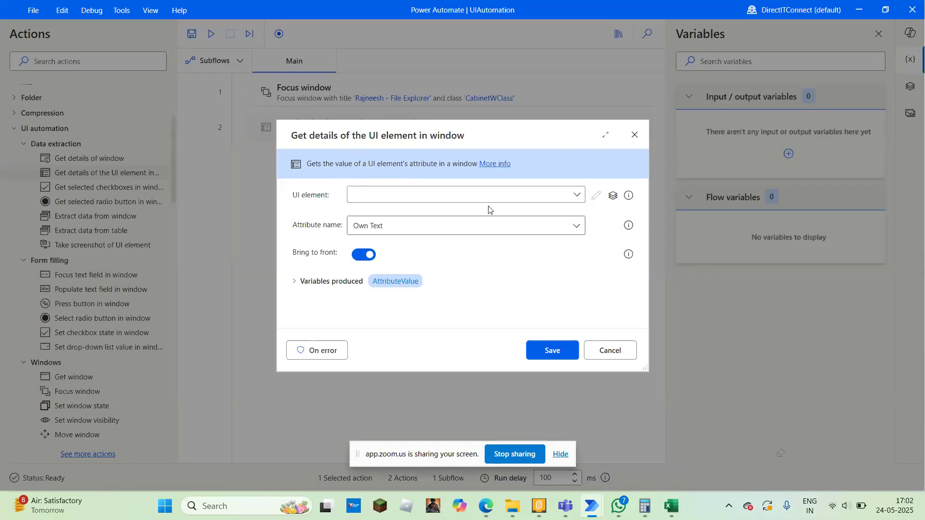
pyautogui.click(561, 200)
pyautogui.click(599, 276)
pyautogui.click(331, 280)
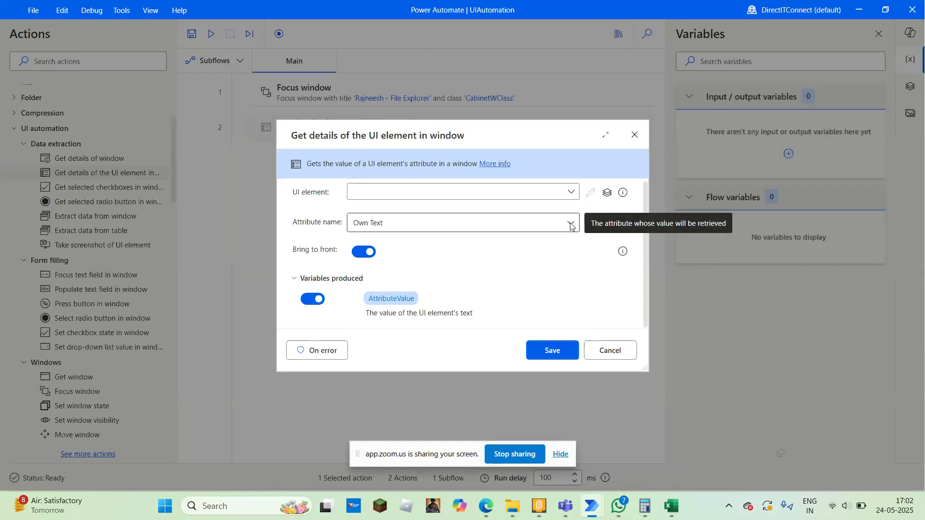
pyautogui.click(571, 226)
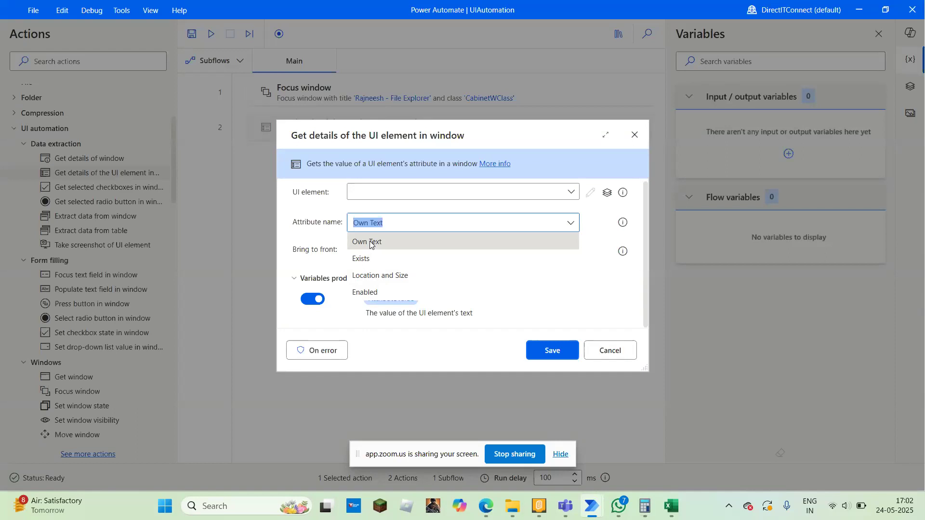
pyautogui.click(612, 288)
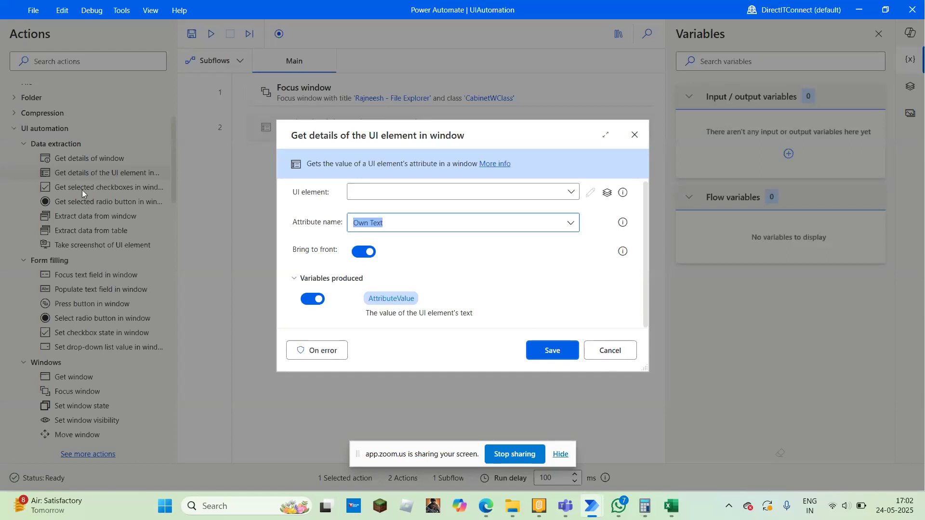
pyautogui.click(608, 353)
# - Review the Operation options of the Get selected checkboxes in window action, then discard it without adding it
pyautogui.click(98, 194)
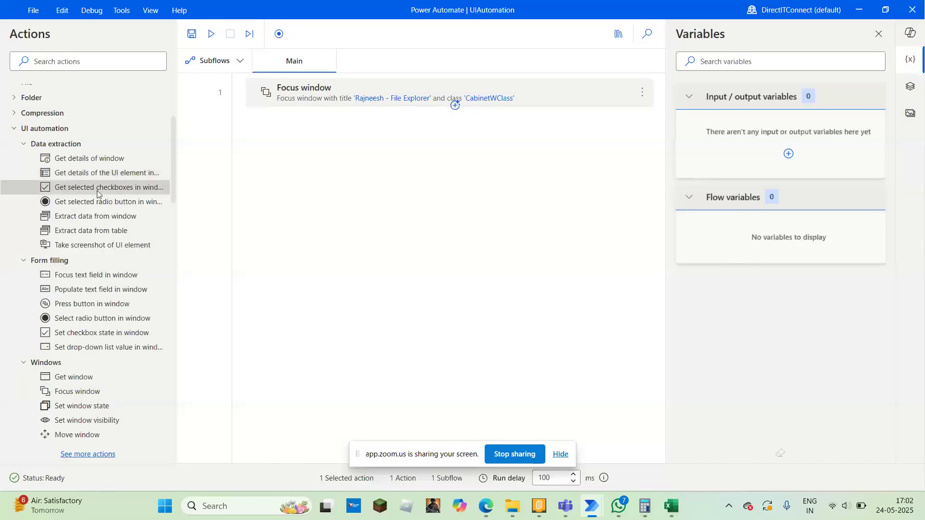
pyautogui.doubleClick(97, 194)
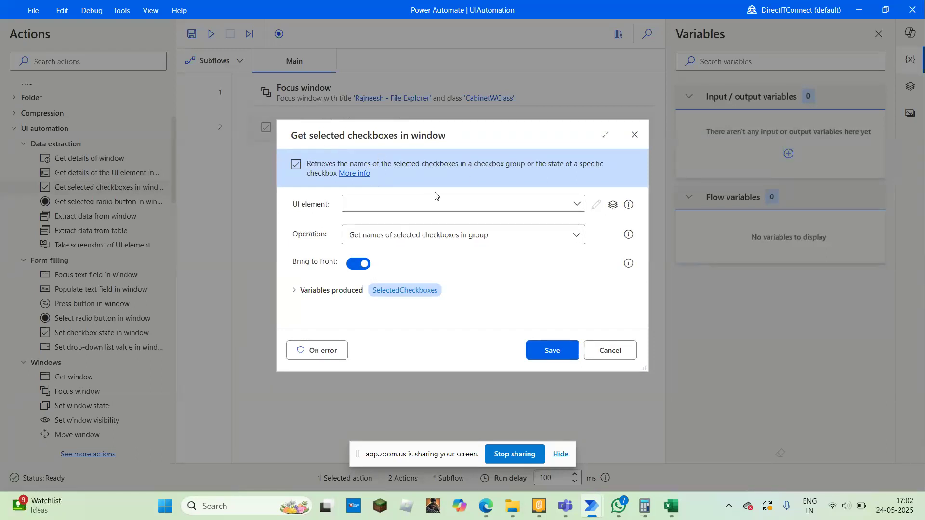
pyautogui.click(567, 236)
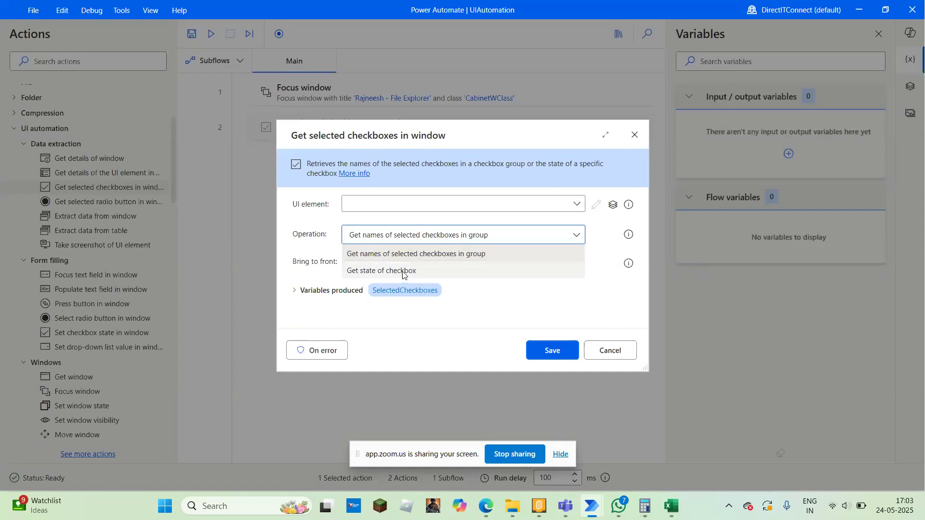
pyautogui.click(501, 282)
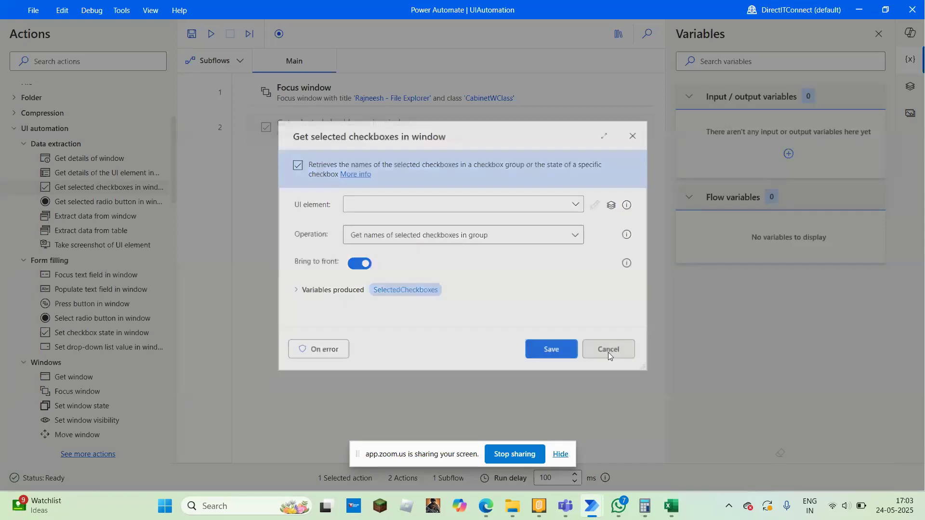
pyautogui.click(609, 351)
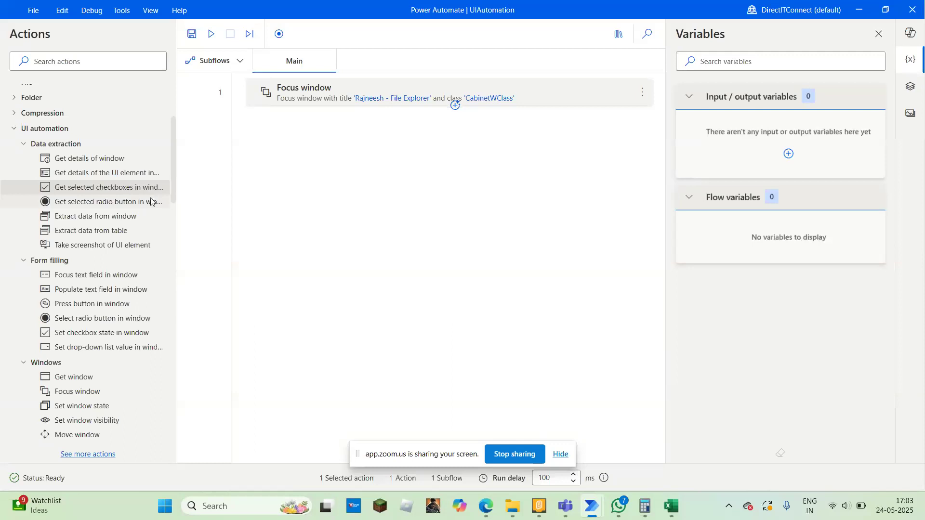
# - Review the available windows and settings of the Extract data from window action, and close it without saving
pyautogui.click(107, 221)
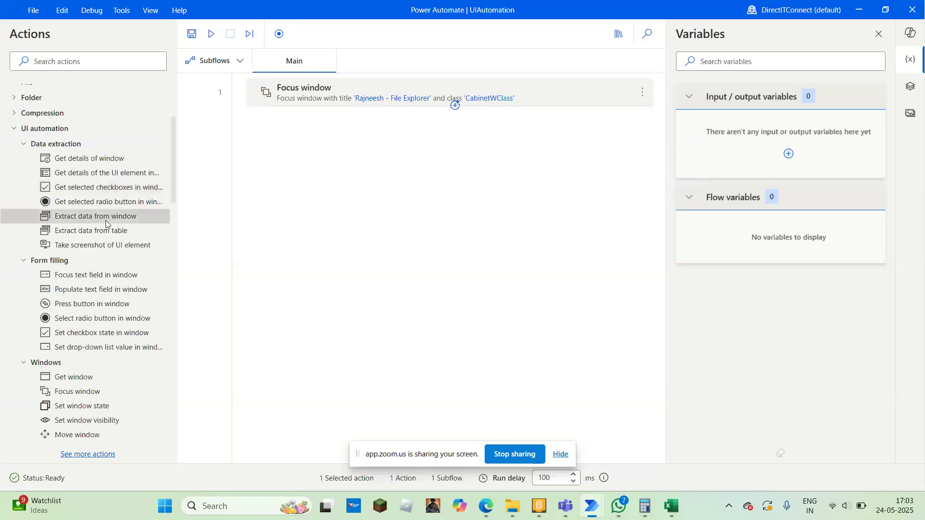
pyautogui.doubleClick(106, 221)
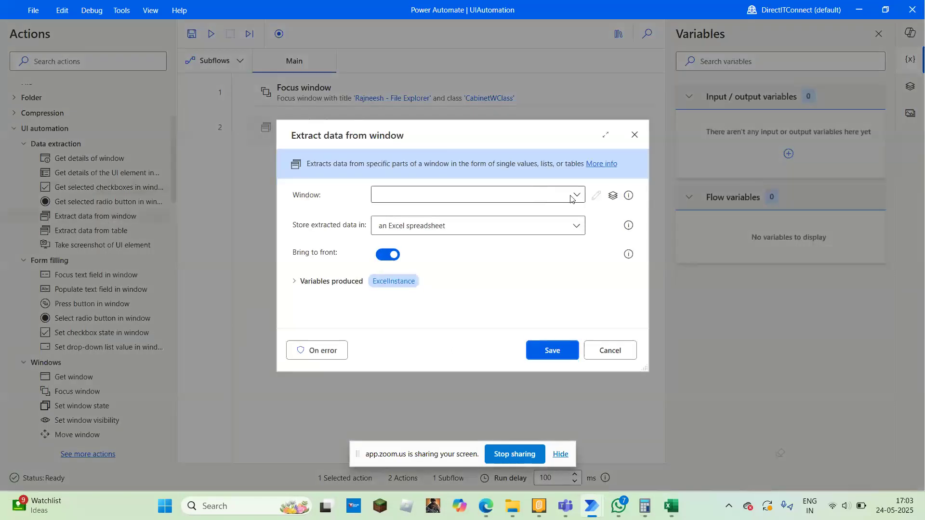
pyautogui.click(577, 197)
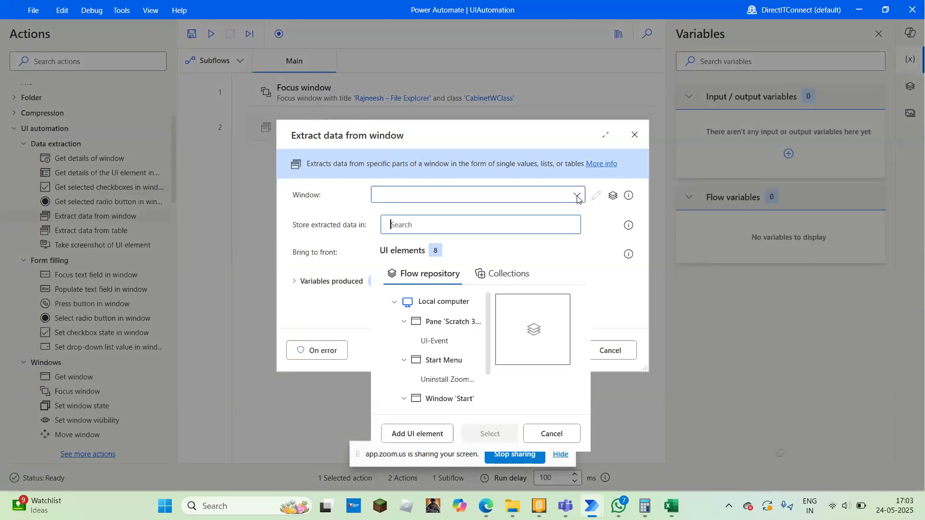
pyautogui.click(611, 268)
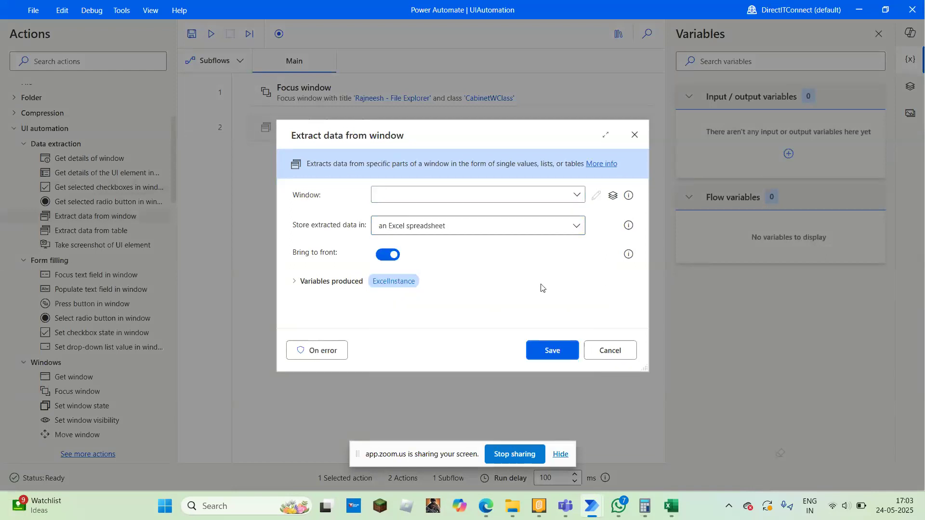
pyautogui.click(610, 352)
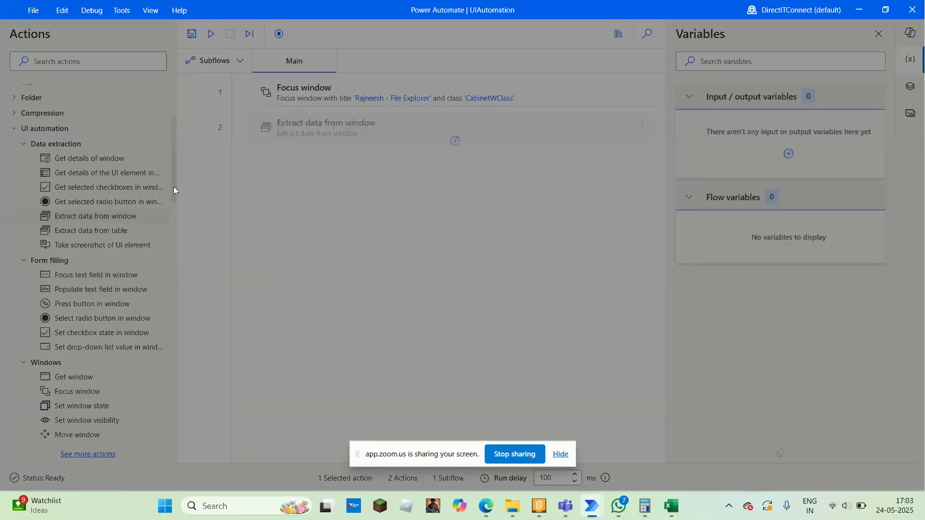
# - Look over the Table choices of the Extract data from table action and cancel it
pyautogui.doubleClick(107, 231)
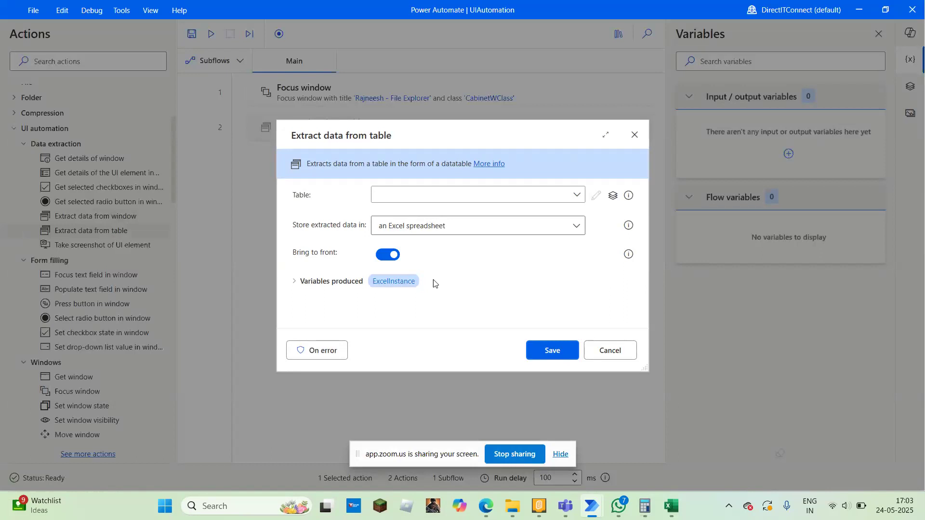
pyautogui.click(575, 197)
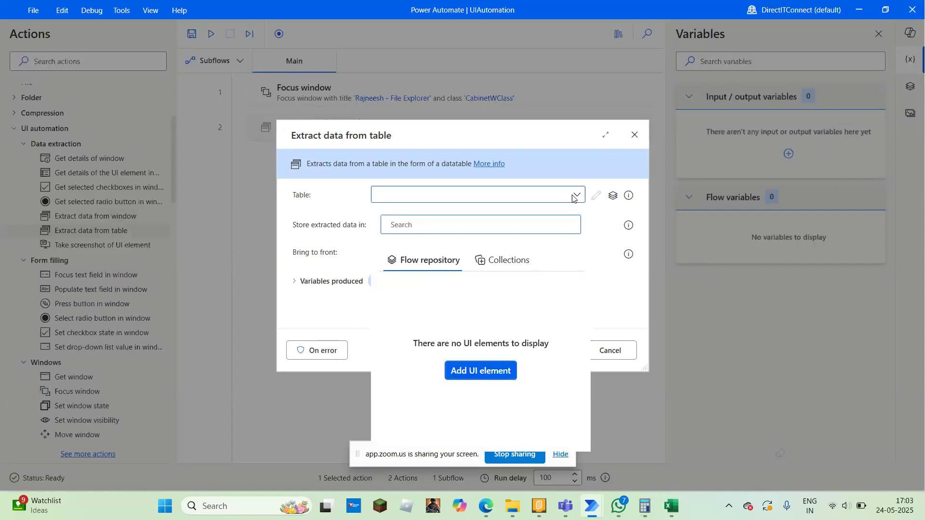
pyautogui.click(608, 313)
pyautogui.click(611, 351)
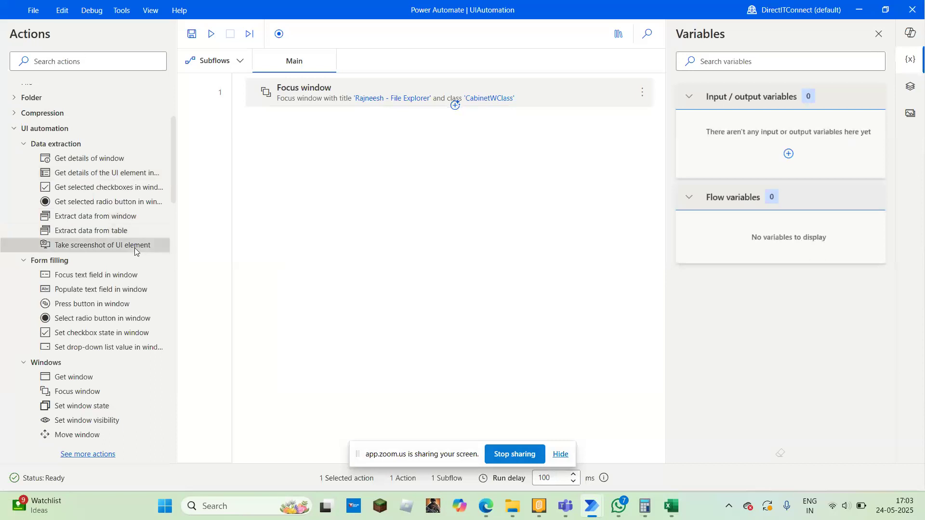
# - Examine the UI element repository and save mode of the Take screenshot of UI element action, then cancel it
pyautogui.click(318, 268)
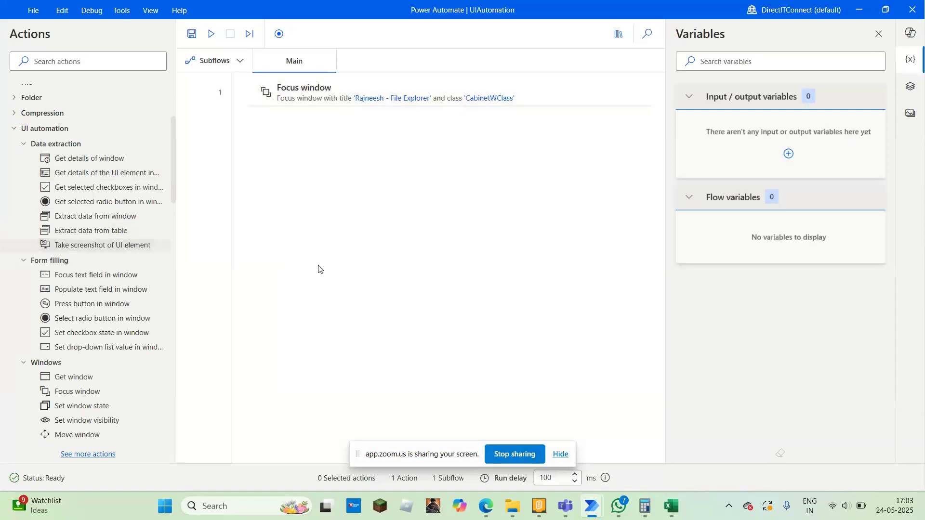
pyautogui.doubleClick(90, 246)
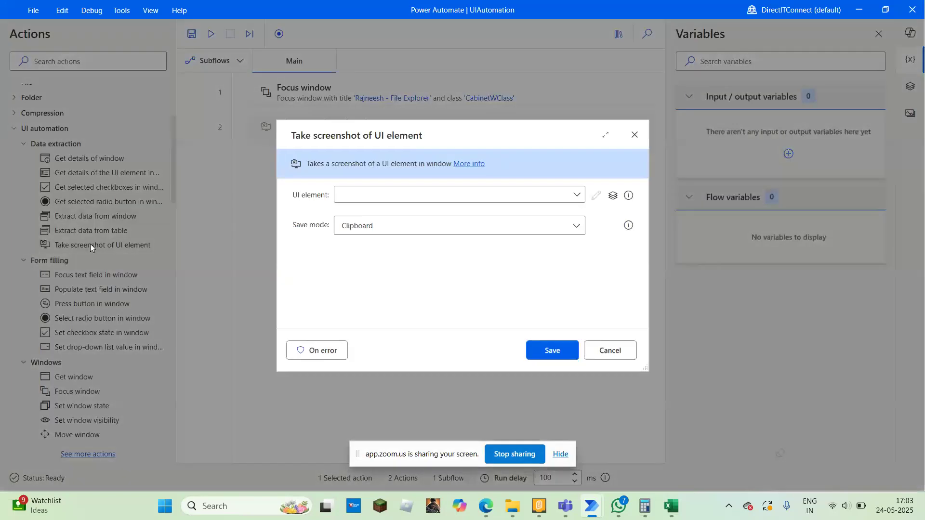
pyautogui.click(559, 200)
pyautogui.click(606, 279)
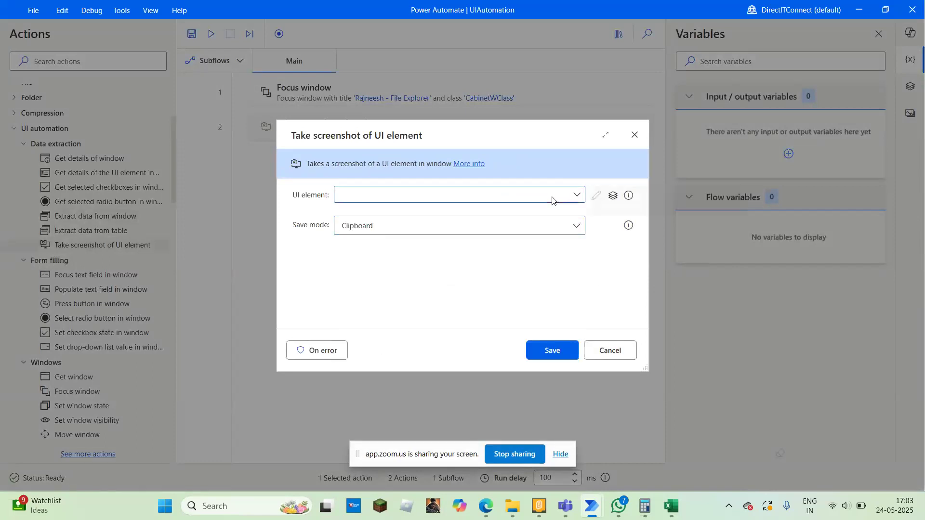
pyautogui.click(389, 203)
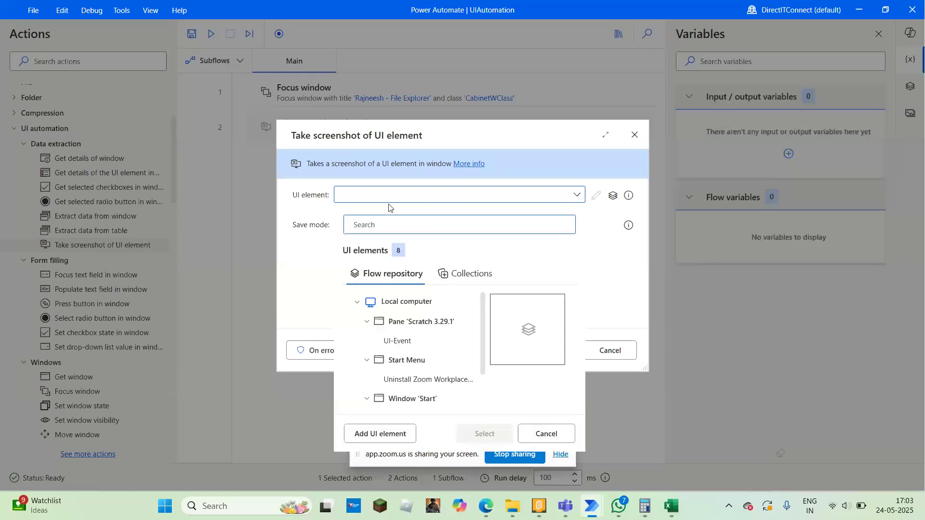
pyautogui.click(307, 291)
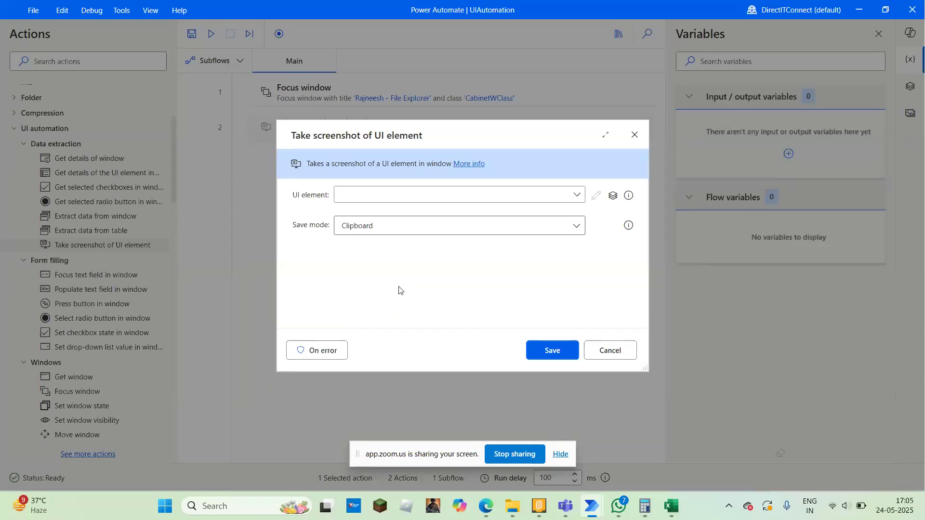
pyautogui.click(602, 351)
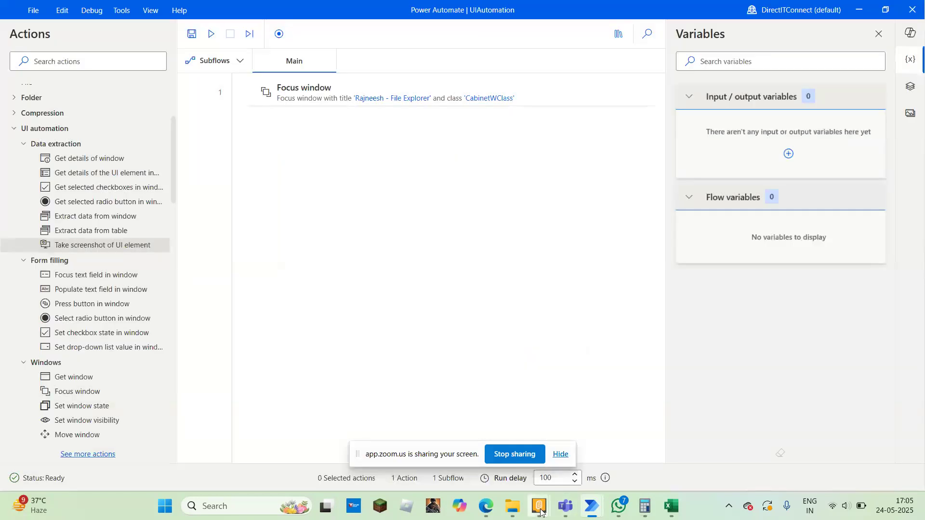
# - Switch to the Scratch 3.29.1 window and capture a rectangular screenshot covering it
pyautogui.moveTo(540, 511)
pyautogui.click(479, 431)
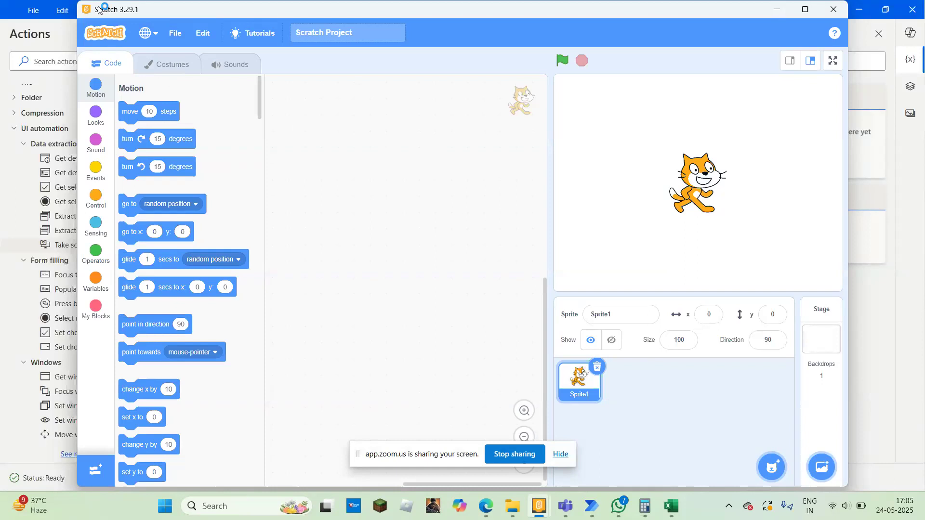
pyautogui.press('super+shift+s')
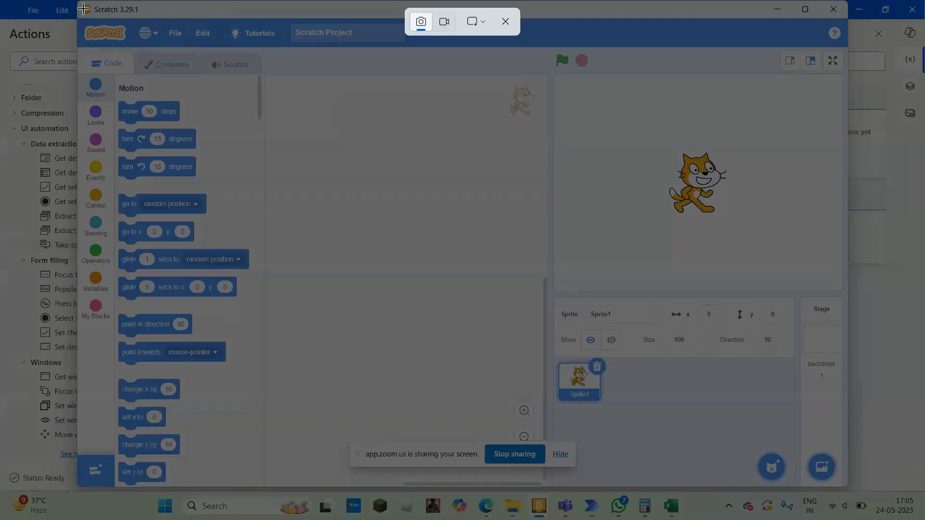
pyautogui.moveTo(83, 7); pyautogui.dragTo(848, 479)
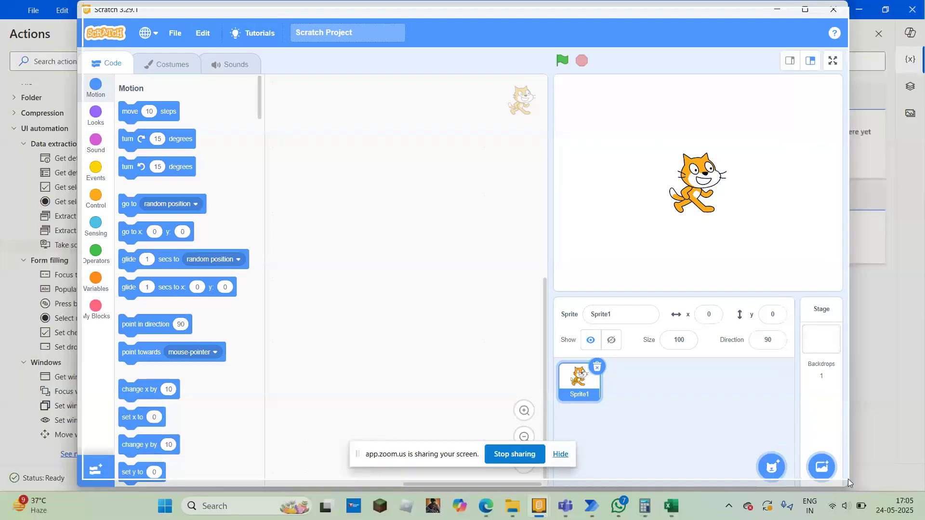
# - Switch to the Utilization Form workbook and paste the captured Scratch screenshot at cell D7 of Sheet1
pyautogui.click(667, 512)
pyautogui.click(154, 154)
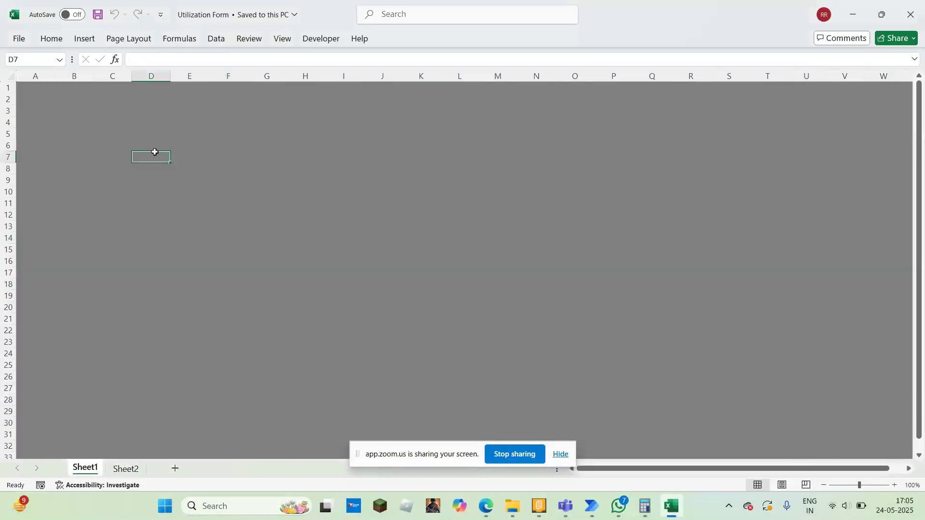
pyautogui.hotkey('ctrl', 'v')
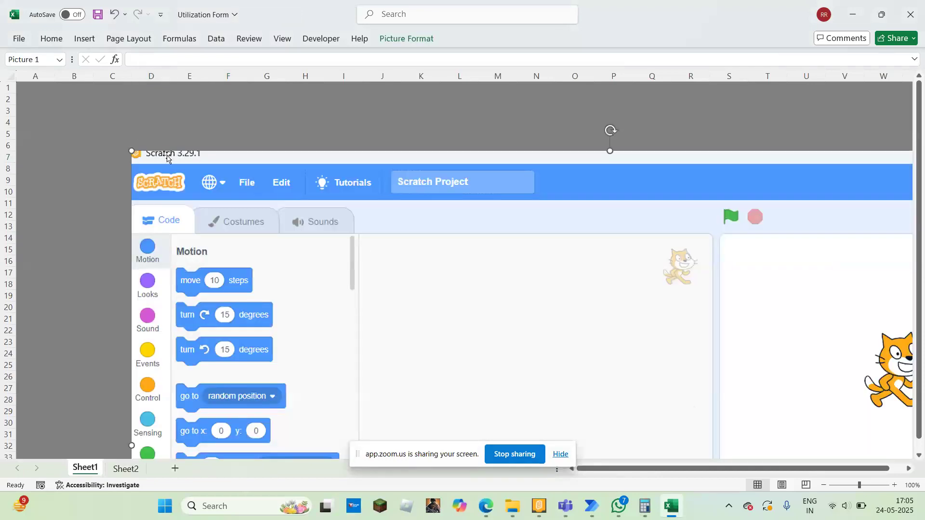
# - Move and shrink the pasted Scratch picture on Sheet1 until it covers about F5 to N20
pyautogui.moveTo(294, 153); pyautogui.dragTo(570, 324)
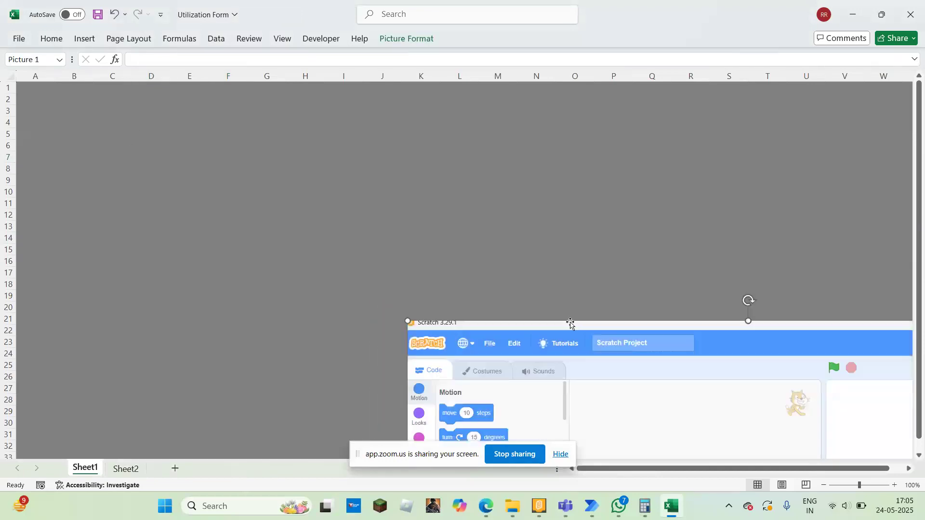
pyautogui.moveTo(704, 396); pyautogui.dragTo(391, 165)
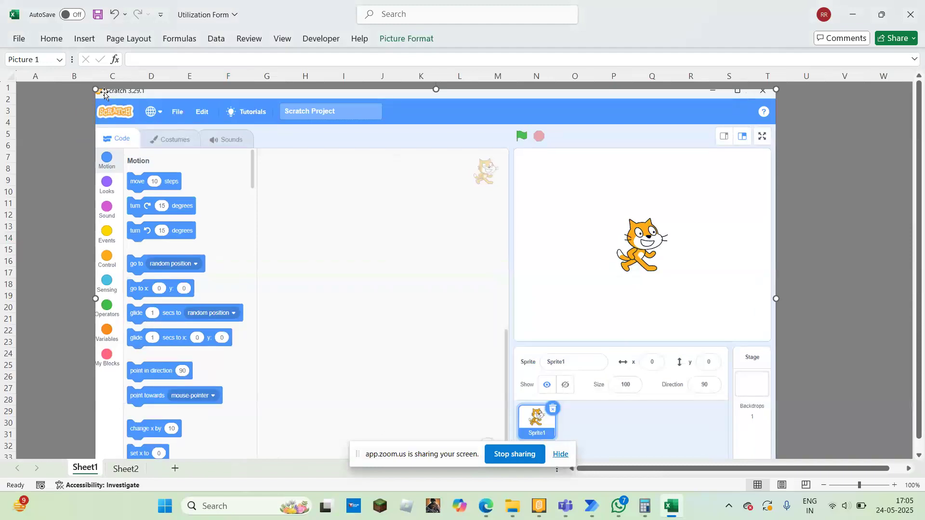
pyautogui.moveTo(93, 90); pyautogui.dragTo(362, 254)
pyautogui.moveTo(573, 346); pyautogui.dragTo(450, 219)
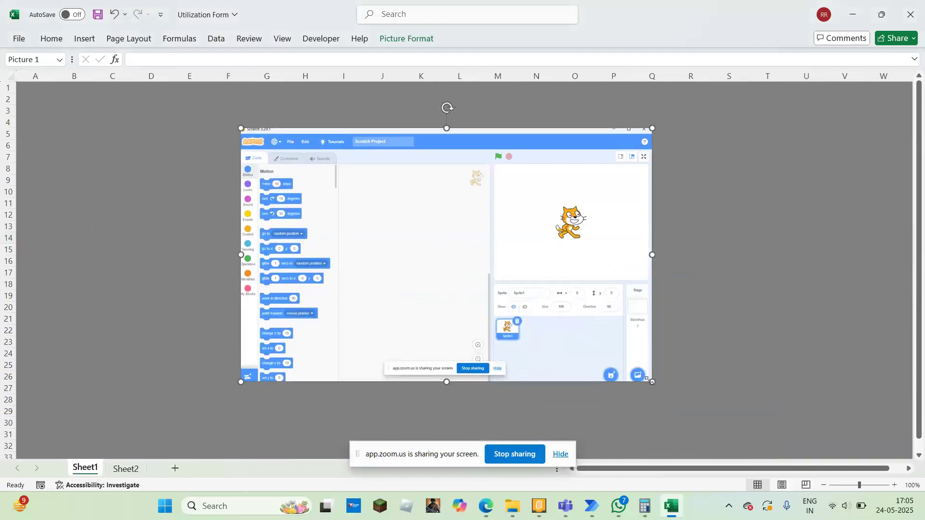
pyautogui.moveTo(644, 373); pyautogui.dragTo(529, 306)
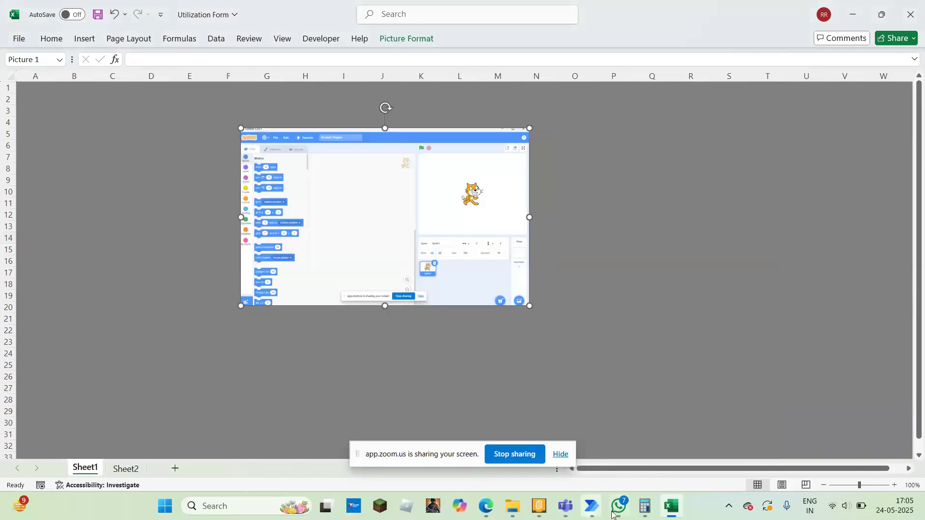
# - Return to the UIAutomation flow in Power Automate, view the Take screenshot of UI element settings, and cancel the action
pyautogui.moveTo(591, 511)
pyautogui.click(632, 459)
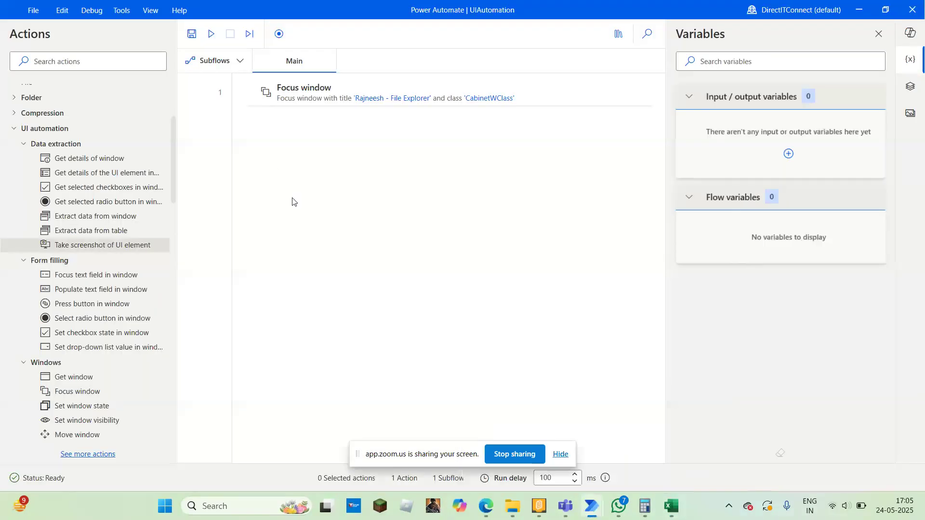
pyautogui.doubleClick(117, 247)
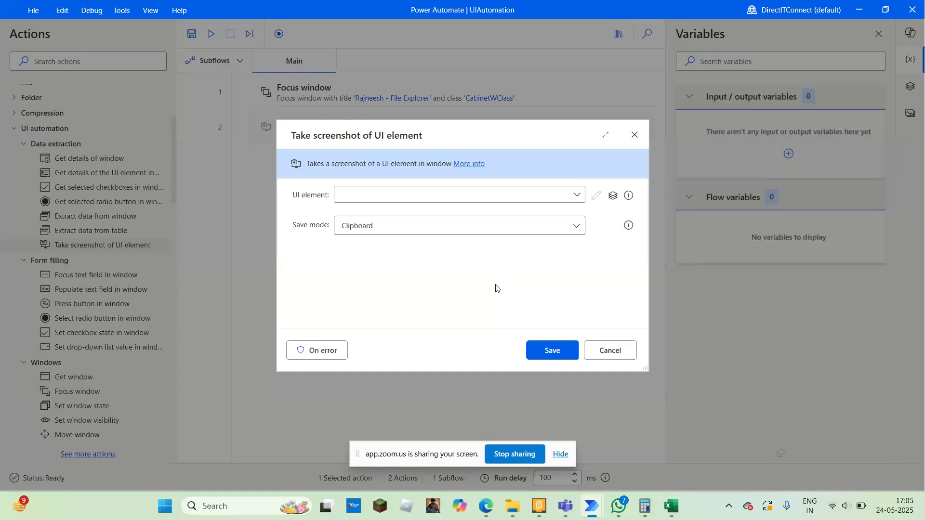
pyautogui.click(617, 354)
# - Switch to the Utilization Form workbook and shrink the Scratch picture to about F5 to K14
pyautogui.hotkey('alt', 'Tab')
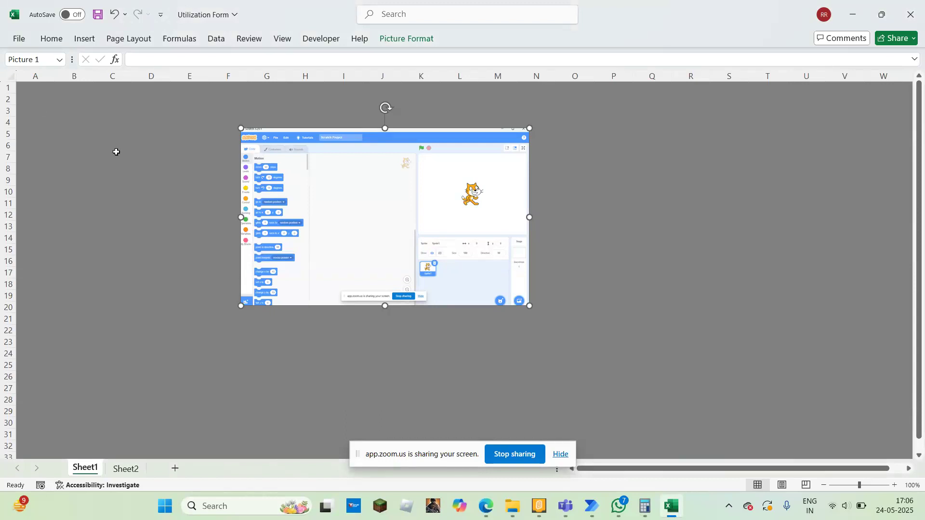
pyautogui.click(148, 216)
pyautogui.click(487, 299)
pyautogui.moveTo(529, 306); pyautogui.dragTo(428, 224)
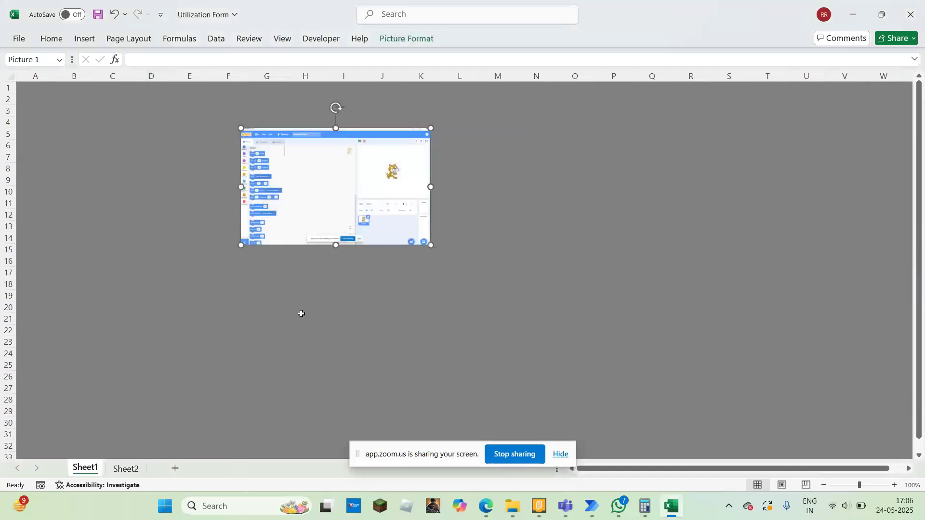
pyautogui.click(624, 284)
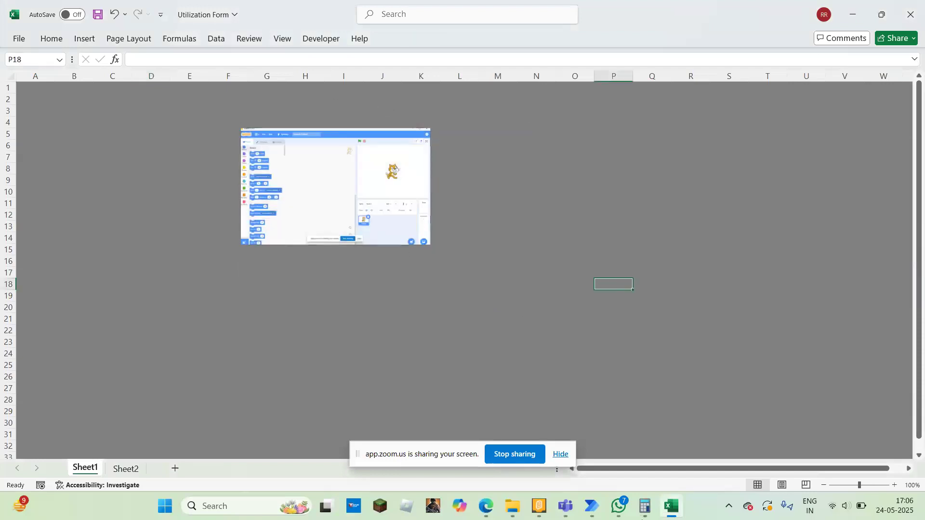
# - Switch to the UIAutomation flow in Power Automate, revisit the Take screenshot of UI element options, and discard the action
pyautogui.click(592, 506)
pyautogui.click(649, 445)
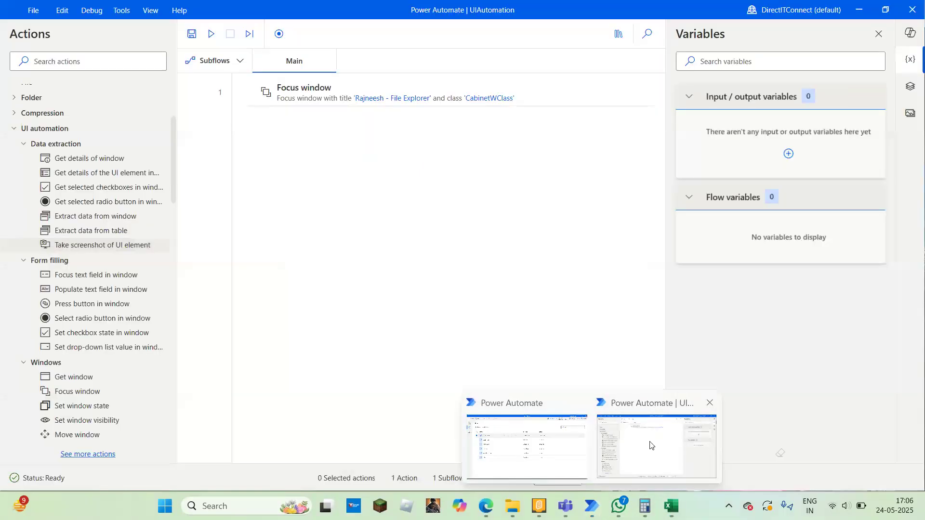
pyautogui.doubleClick(112, 245)
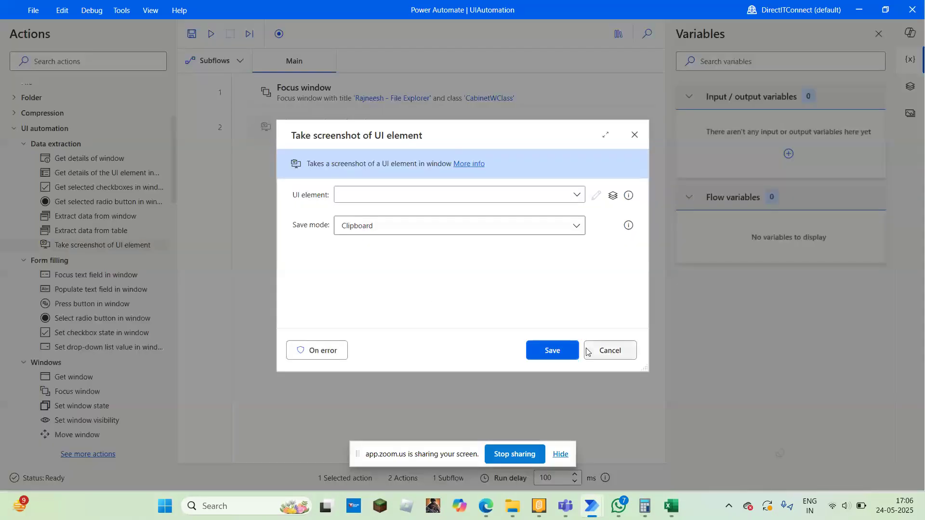
pyautogui.click(603, 345)
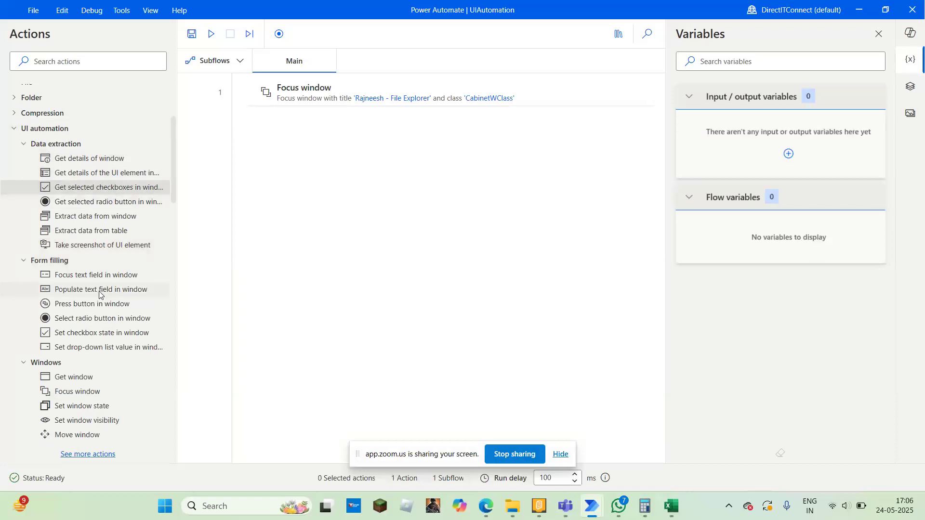
# - Bring up Calculator, look over Sheet1 and Sheet2 of the Utilization Form workbook, and return to the UIAutomation flow
pyautogui.click(648, 512)
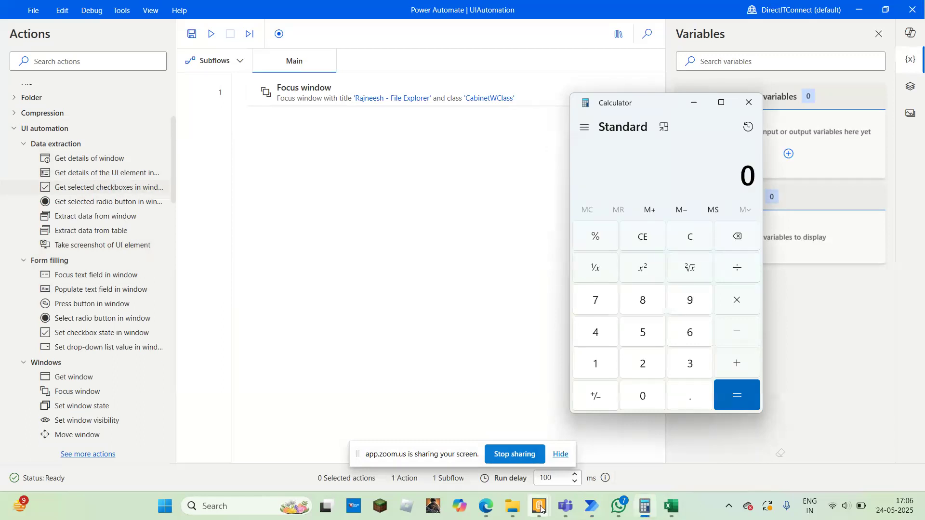
pyautogui.moveTo(539, 506)
pyautogui.click(671, 506)
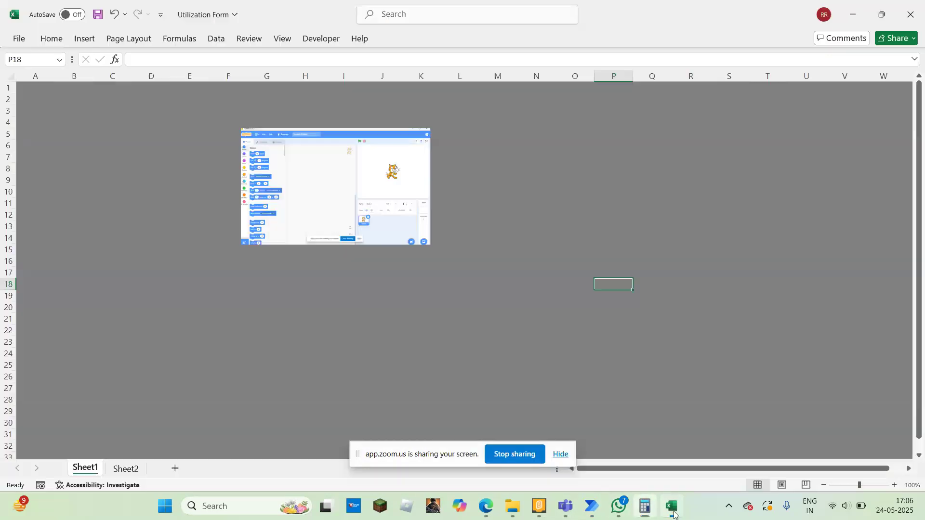
pyautogui.click(126, 468)
pyautogui.click(80, 468)
pyautogui.click(357, 253)
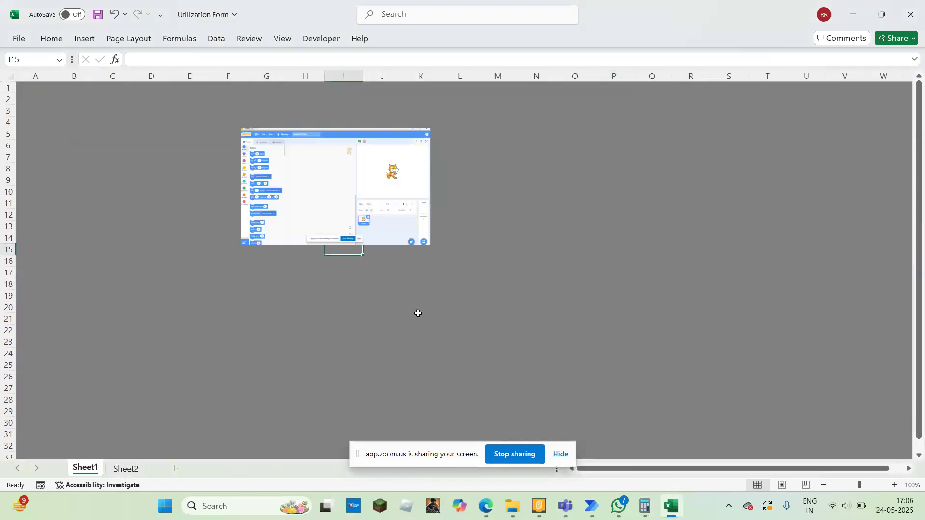
pyautogui.moveTo(592, 506)
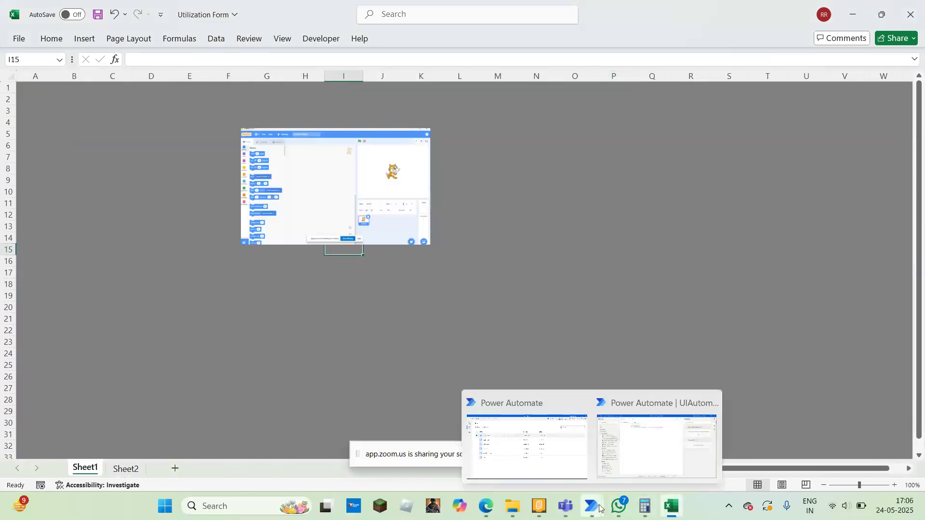
pyautogui.click(658, 445)
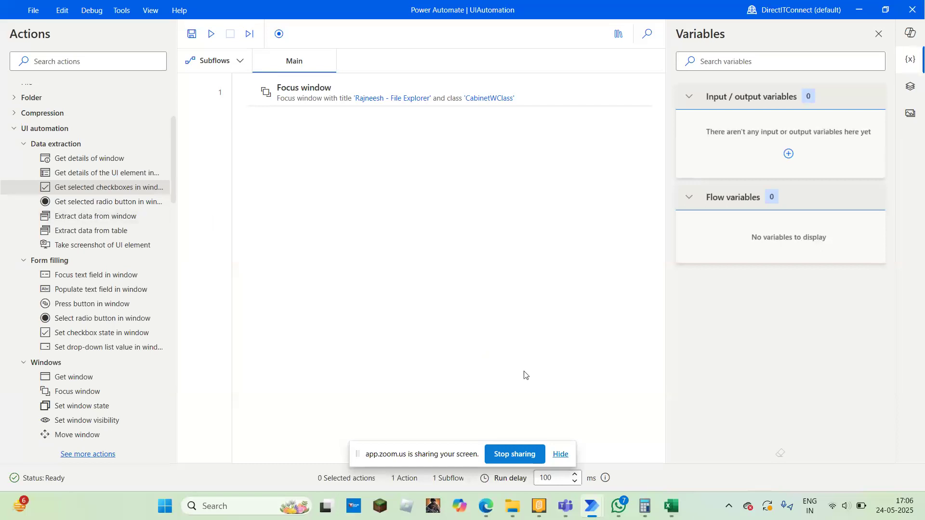
# - Add a Send keys action from the Mouse and keyboard group below the Focus window action
pyautogui.moveTo(488, 512)
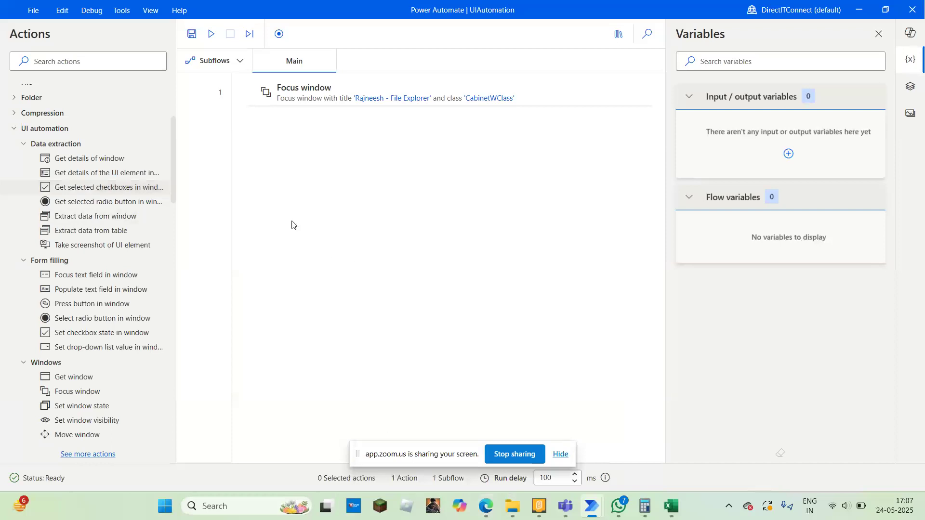
pyautogui.click(14, 129)
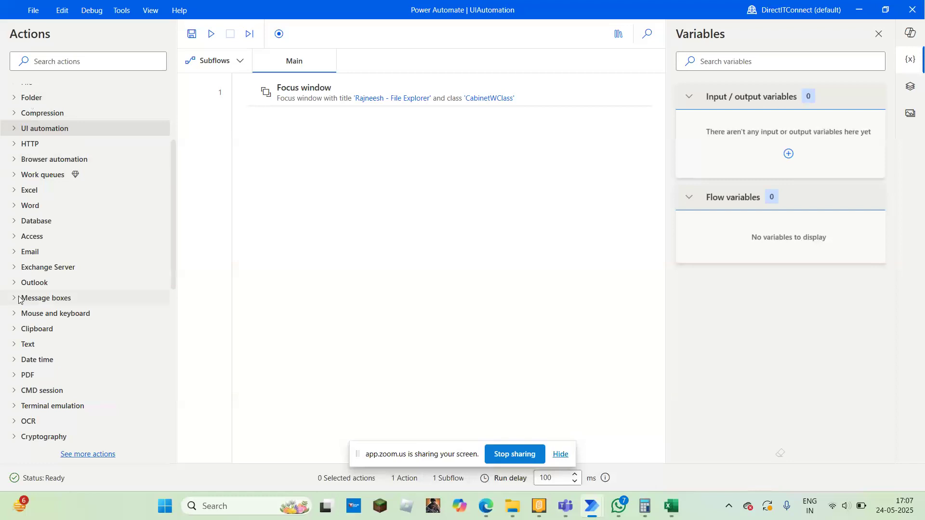
pyautogui.click(13, 315)
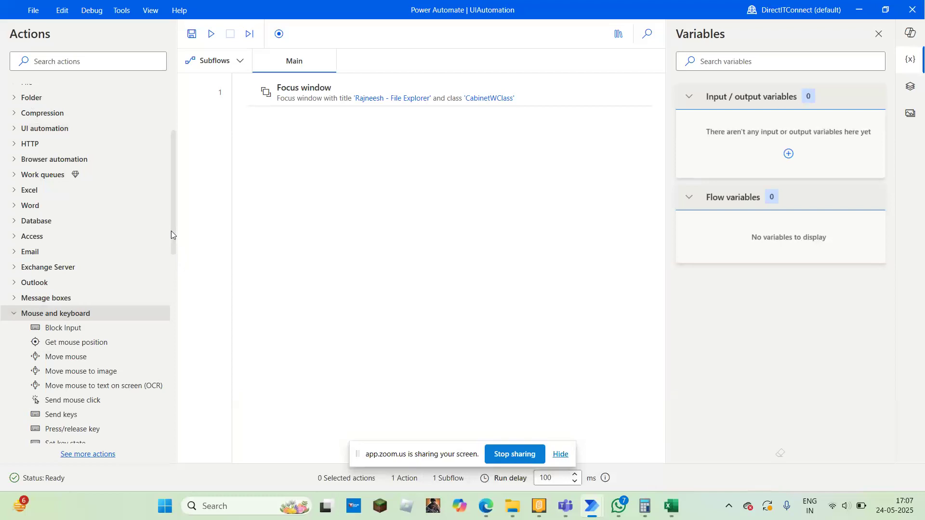
pyautogui.moveTo(172, 232); pyautogui.dragTo(177, 276)
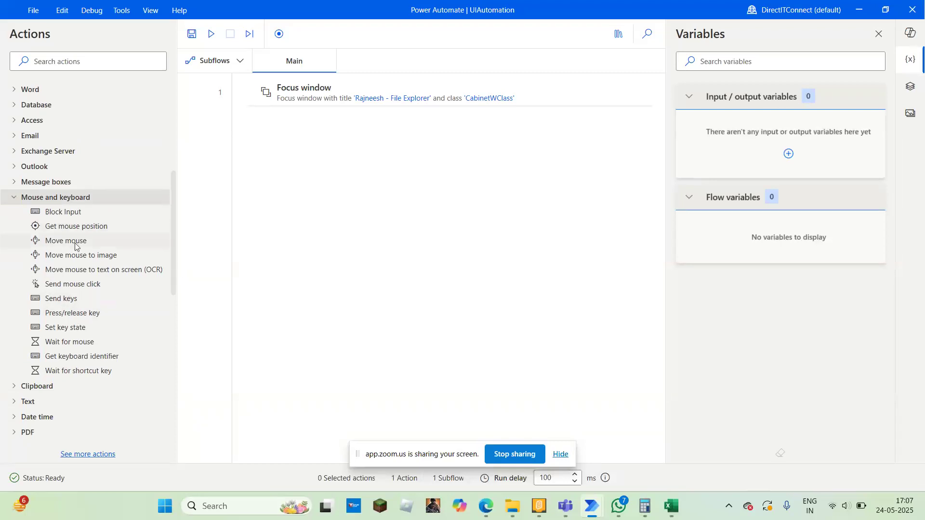
pyautogui.moveTo(72, 299); pyautogui.dragTo(358, 229)
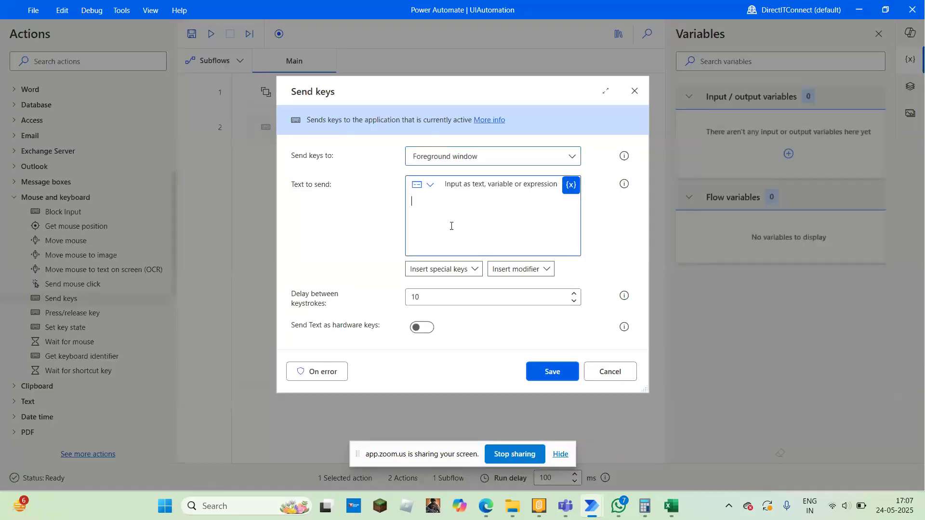
# - Examine the variable picker and input type choices for the text to send in the Send keys action
pyautogui.click(571, 185)
pyautogui.click(480, 215)
pyautogui.click(429, 186)
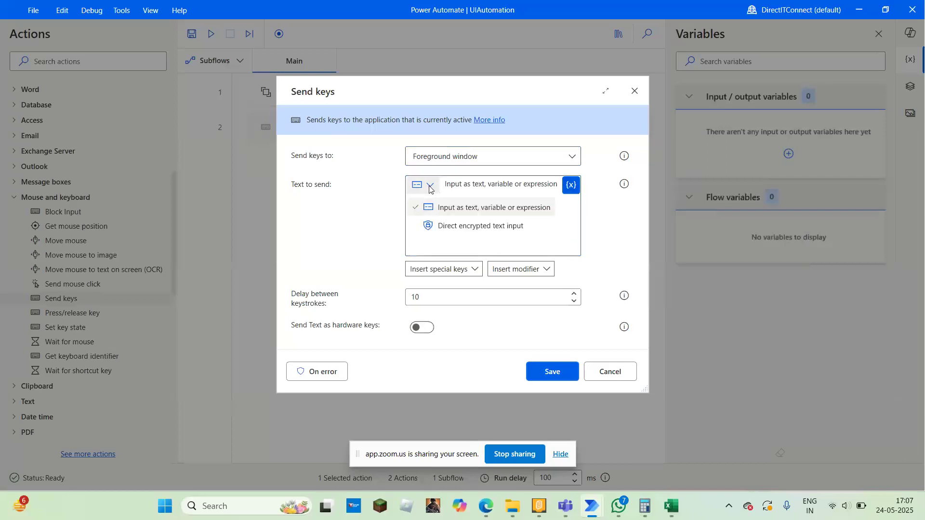
pyautogui.click(471, 249)
# - Look through the special key categories of the Send keys action, including the full Misc list
pyautogui.click(468, 269)
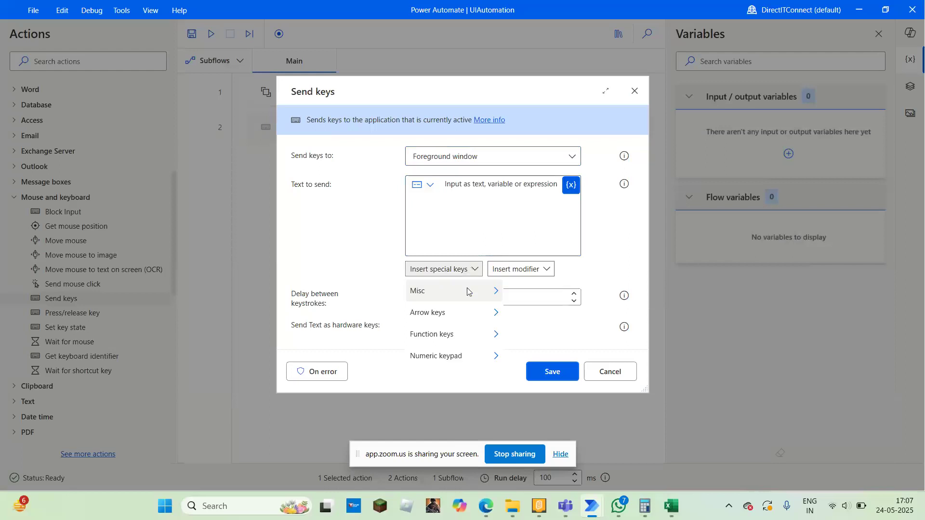
pyautogui.moveTo(467, 293)
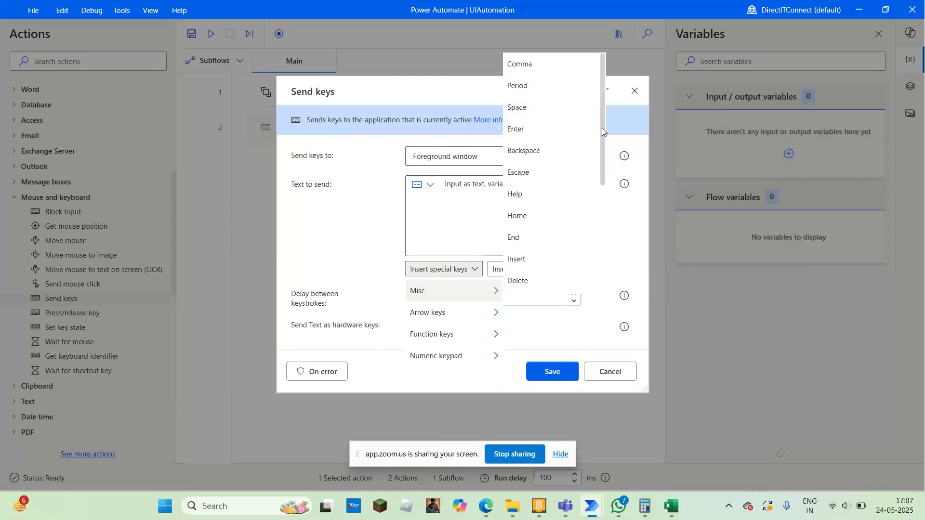
pyautogui.rightClick(602, 184)
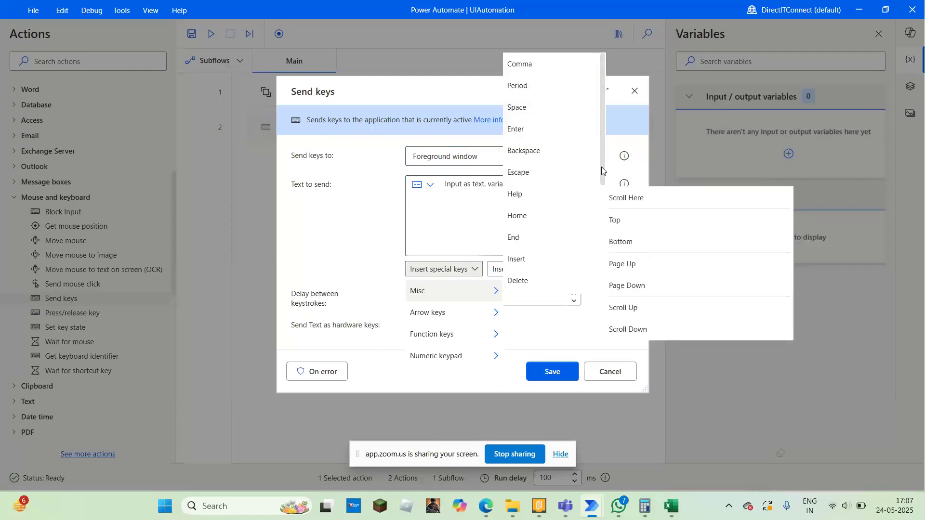
pyautogui.click(601, 167)
pyautogui.moveTo(601, 166)
pyautogui.mouseDown()
pyautogui.moveTo(602, 295)
pyautogui.moveTo(602, 180)
pyautogui.mouseUp()
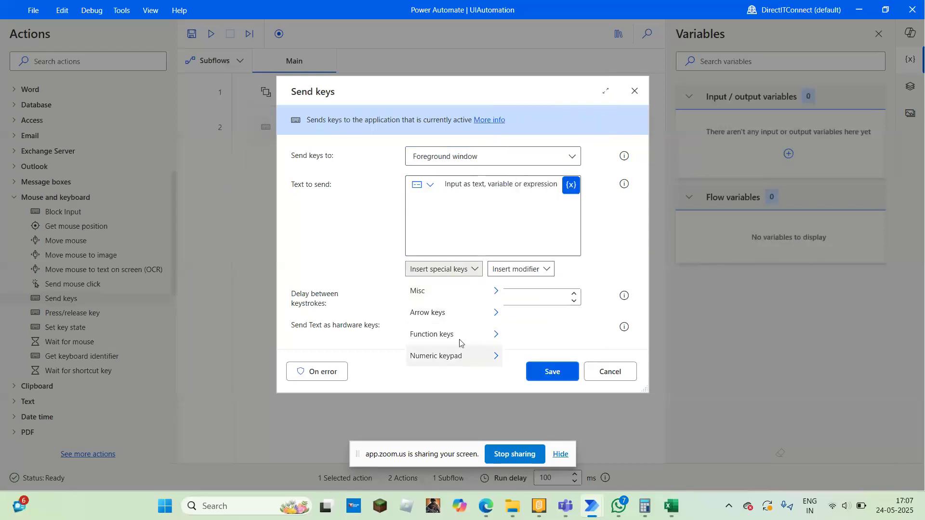
pyautogui.moveTo(465, 315)
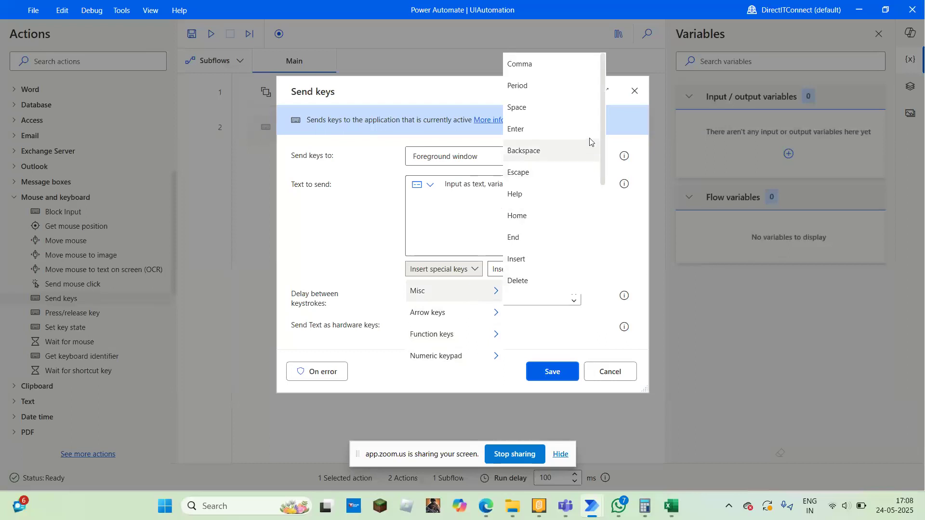
pyautogui.moveTo(603, 115); pyautogui.dragTo(604, 229)
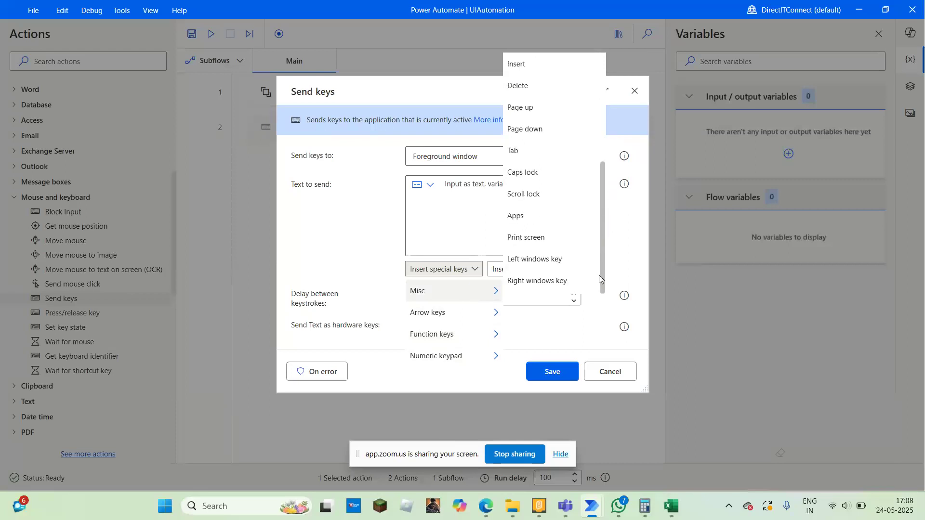
# - Add the Insert special key from the Misc category to the text to send
pyautogui.click(458, 227)
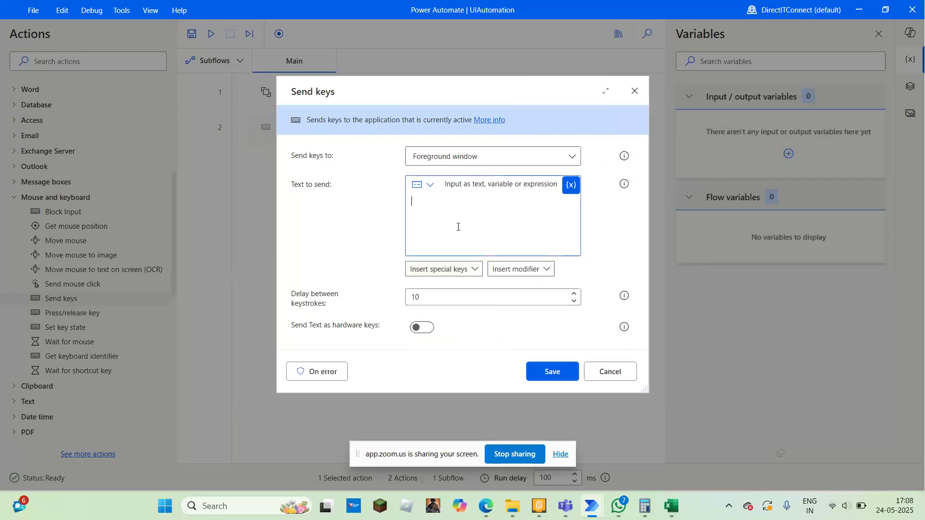
pyautogui.click(454, 274)
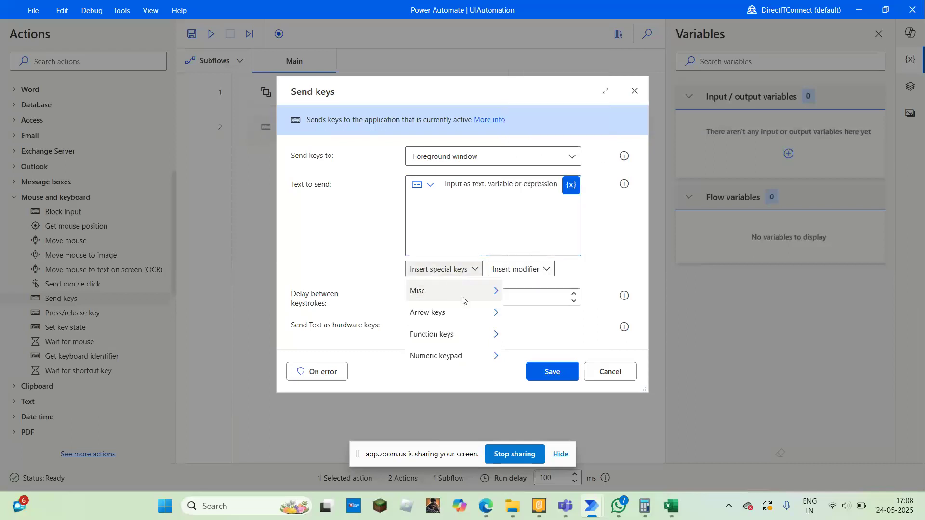
pyautogui.moveTo(462, 300)
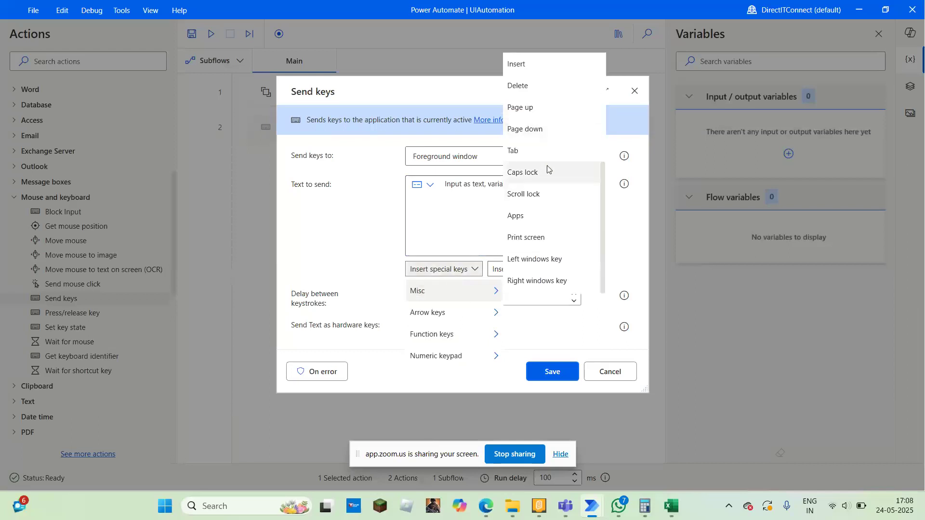
pyautogui.click(535, 63)
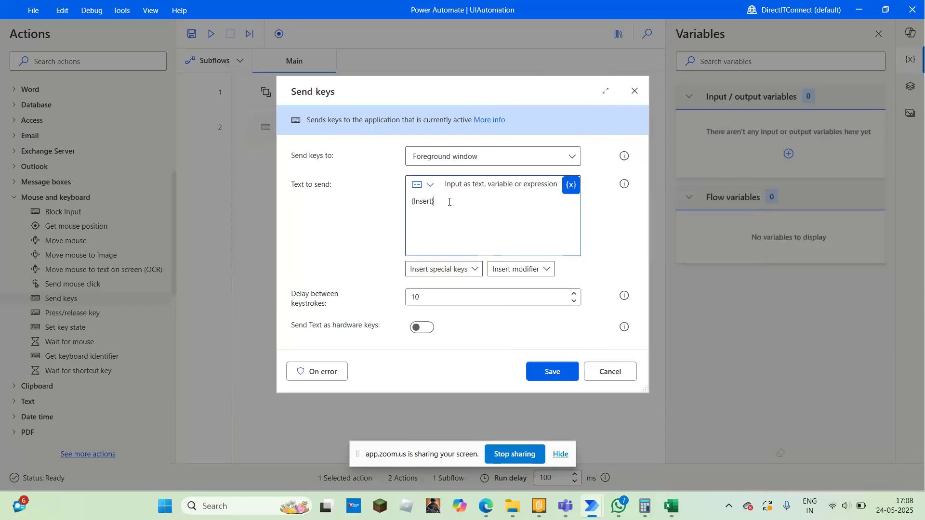
# - Replace the Insert key in the text to send with the key sequence {Cltr}{Shift}{W}
pyautogui.hotkey('shift', 'Left')
pyautogui.hotkey('shift', 'Left')
pyautogui.hotkey('shift', 'Left')
pyautogui.hotkey('shift', 'Left')
pyautogui.hotkey('shift', 'Left')
pyautogui.hotkey('shift', 'Left')
pyautogui.press('BackSpace')
pyautogui.write('Cltr')
pyautogui.write('{Shift')
pyautogui.write('W')
# - Correct the misspelled first key in the text to send to {Ctrl}
pyautogui.press('Left')
pyautogui.press('Left')
pyautogui.press('Left')
pyautogui.press('Left')
pyautogui.press('Left')
pyautogui.press('Left')
pyautogui.press('Left')
pyautogui.press('Left')
pyautogui.press('Left')
pyautogui.press('Right')
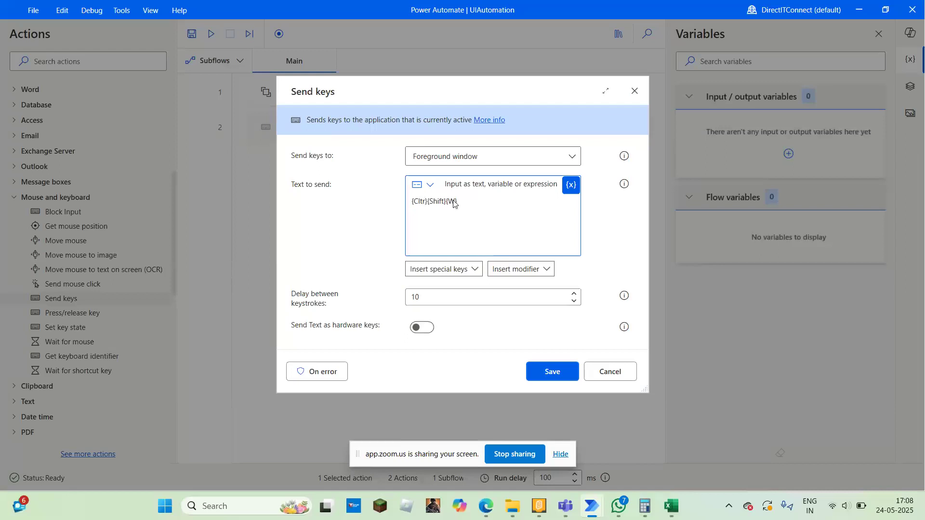
pyautogui.press('BackSpace')
pyautogui.press('BackSpace')
pyautogui.press('BackSpace')
pyautogui.write('trl')
# - Insert the Control and Shift modifiers into the text to send and review the other modifier choices
pyautogui.click(521, 271)
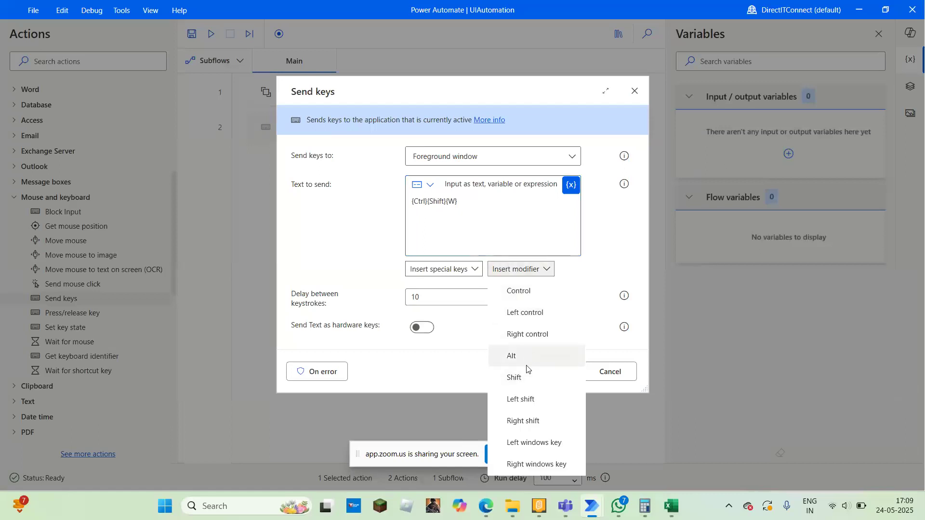
pyautogui.click(531, 291)
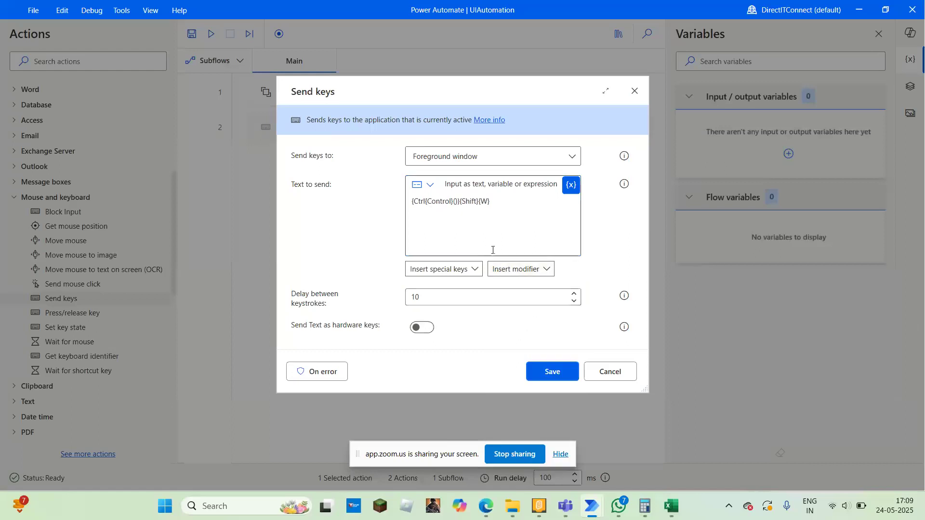
pyautogui.click(537, 271)
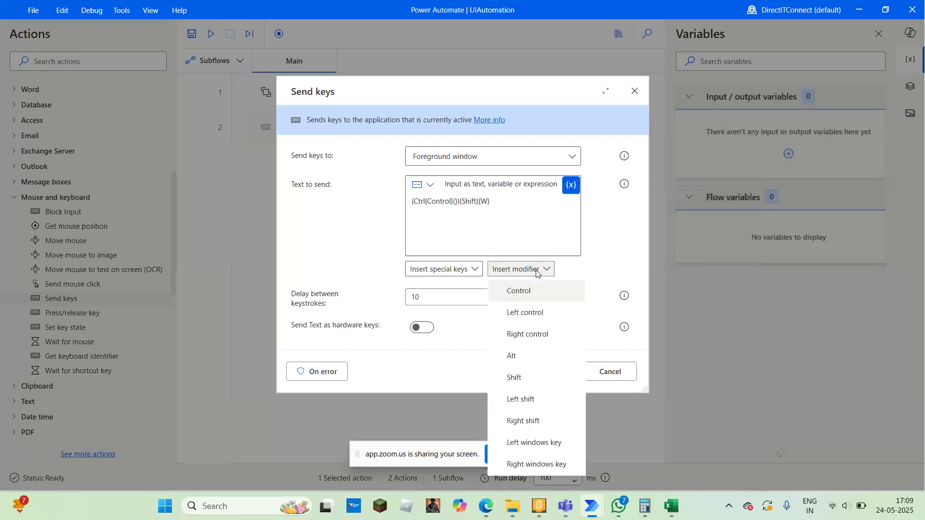
pyautogui.click(536, 375)
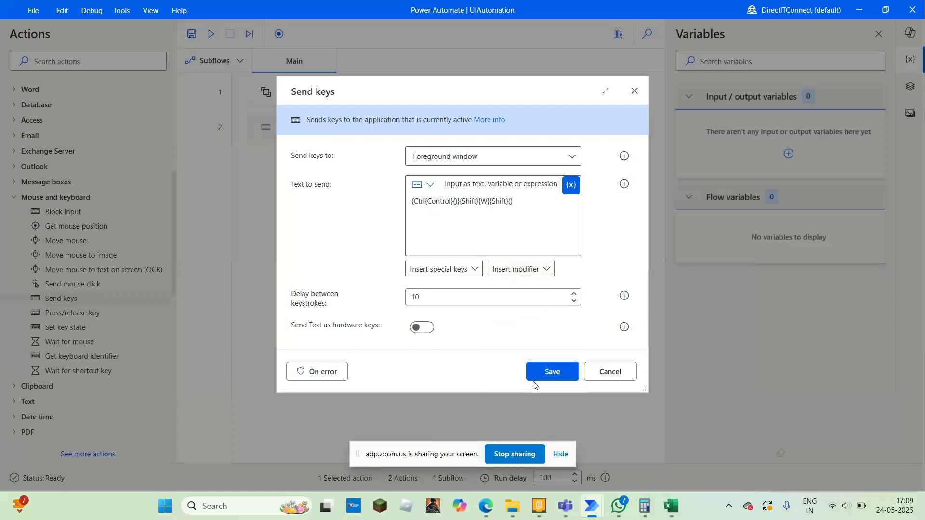
pyautogui.click(532, 271)
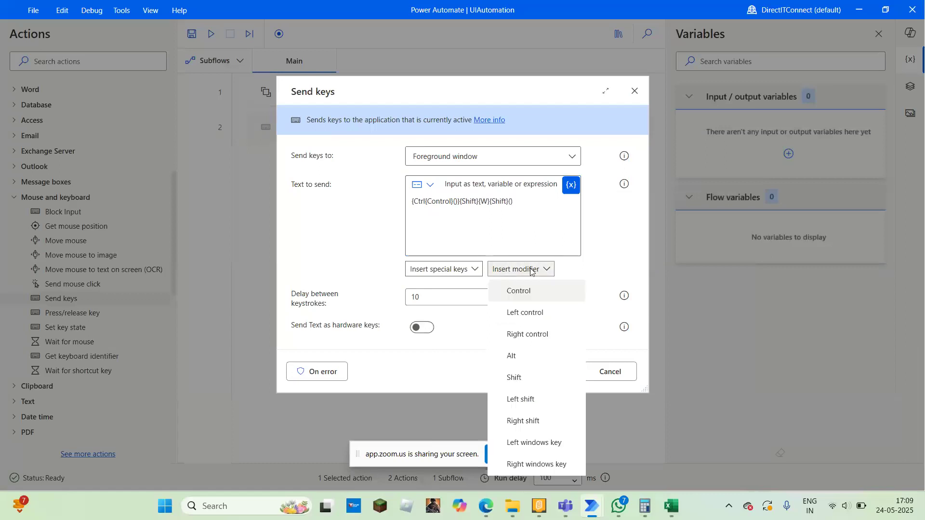
pyautogui.click(494, 231)
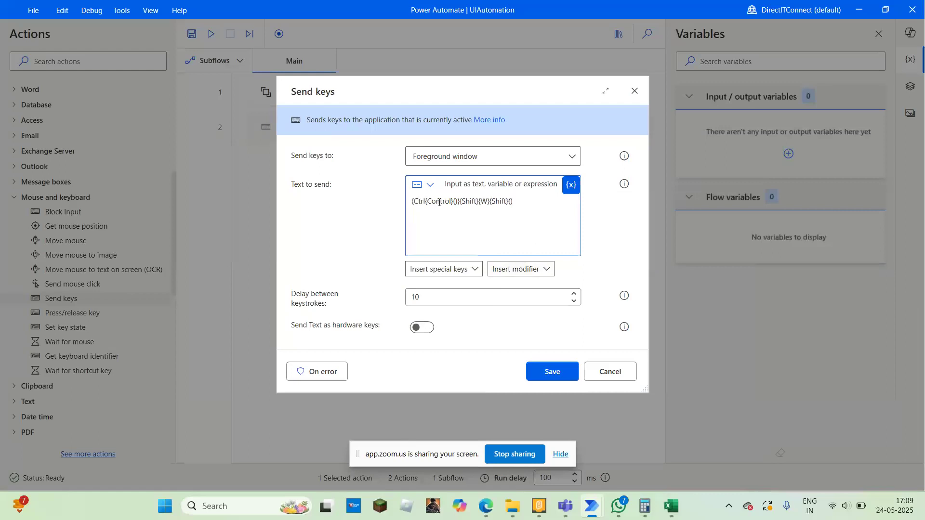
pyautogui.click(521, 268)
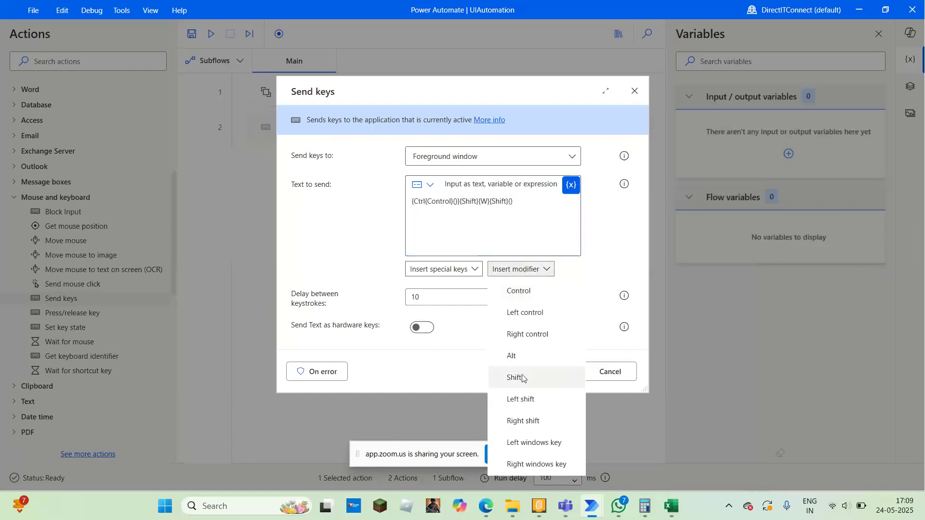
pyautogui.click(512, 204)
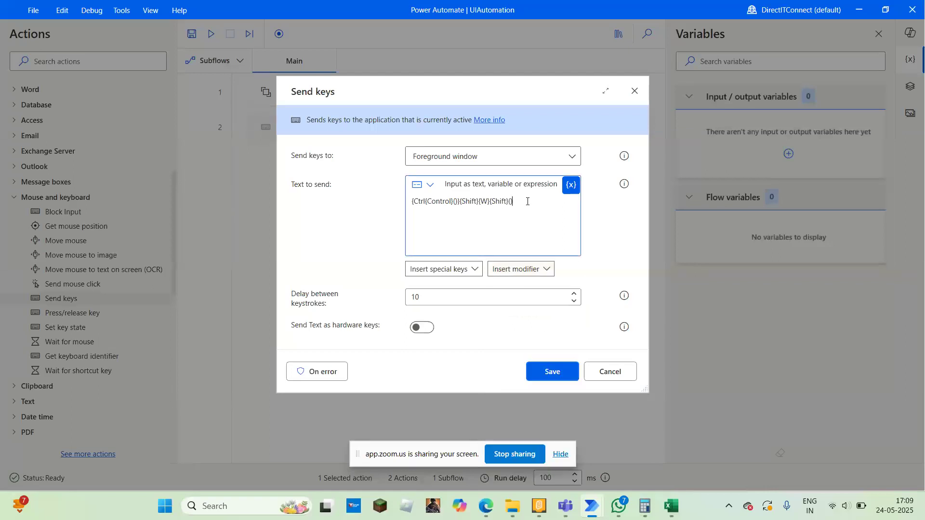
# - Clear the text to send and discard the Send keys action without saving
pyautogui.moveTo(527, 201); pyautogui.dragTo(392, 192)
pyautogui.press('BackSpace')
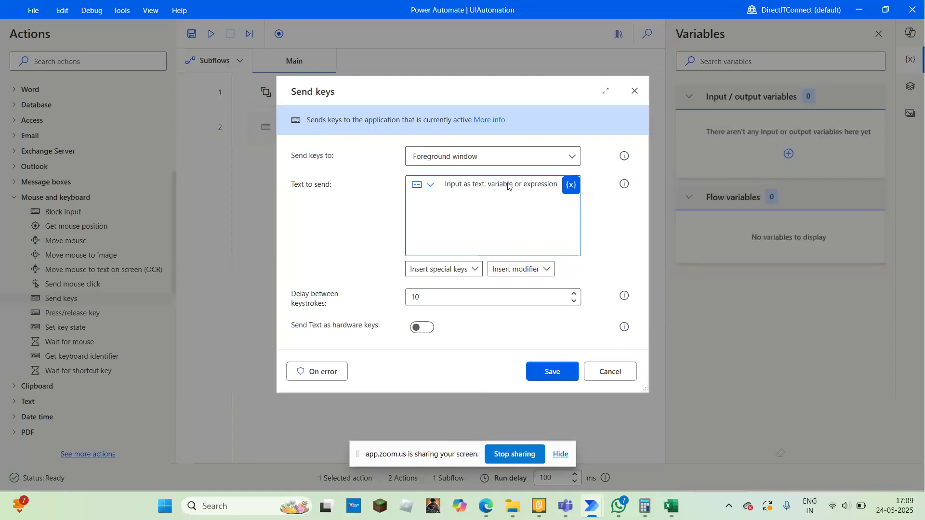
pyautogui.click(568, 155)
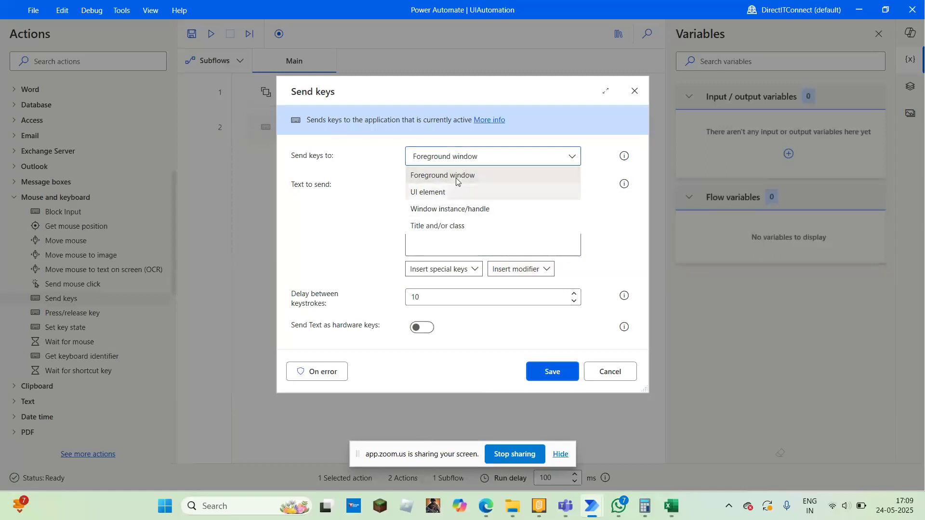
pyautogui.click(617, 243)
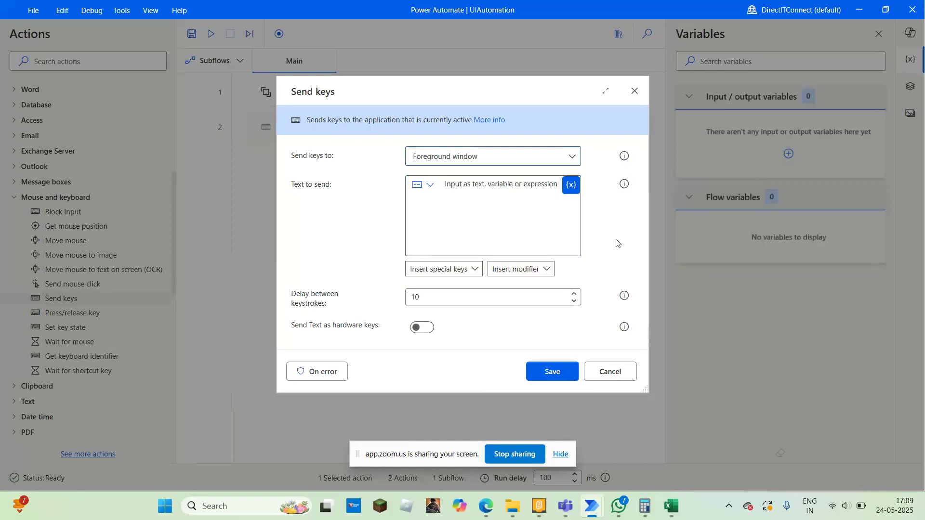
pyautogui.click(615, 378)
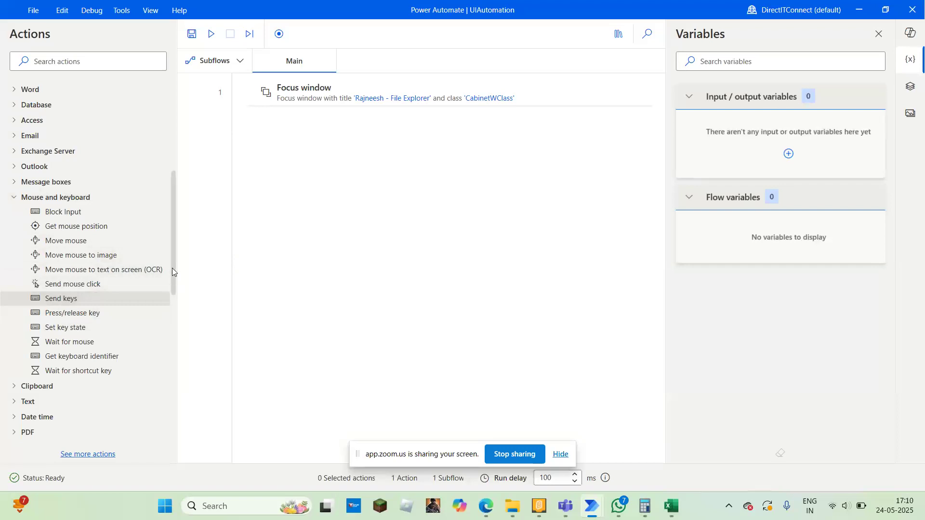
# - Expand the UI automation action group and look through its data extraction, form filling and Windows actions
pyautogui.moveTo(172, 268); pyautogui.dragTo(180, 139)
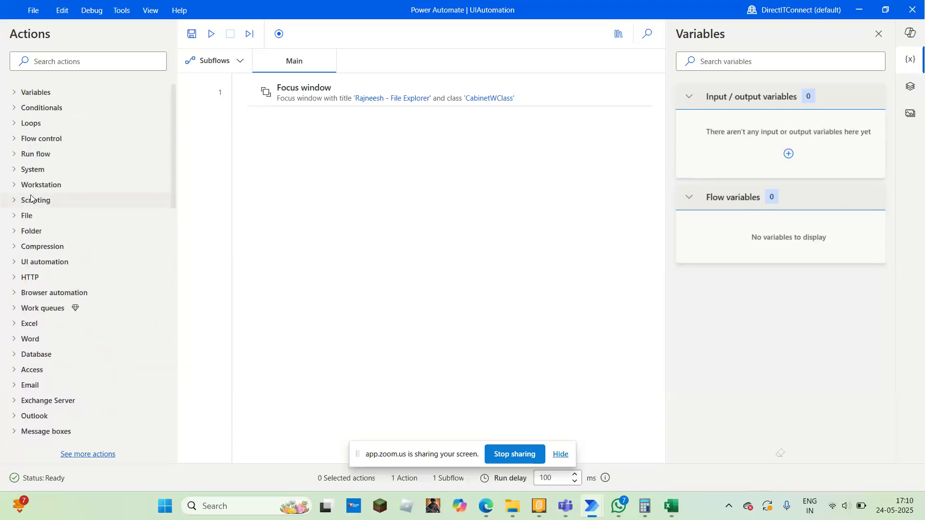
pyautogui.click(15, 261)
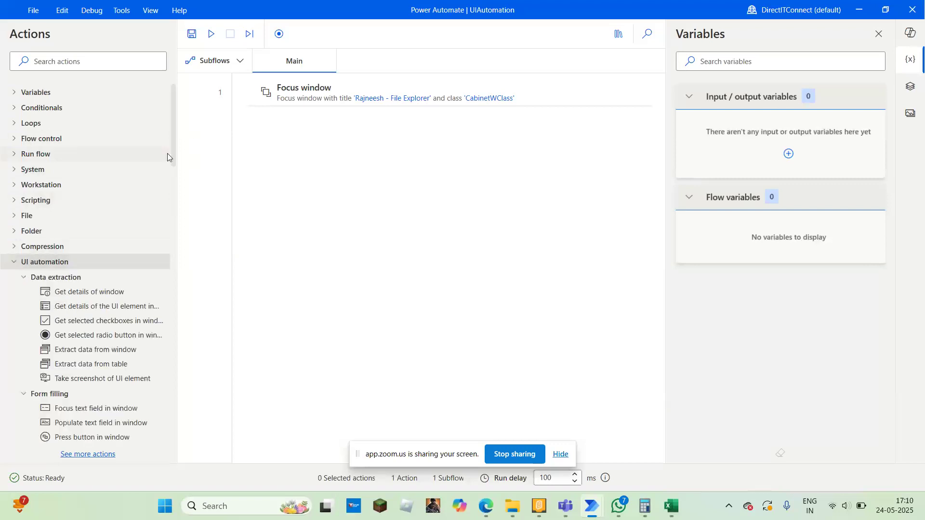
pyautogui.moveTo(174, 149); pyautogui.dragTo(177, 224)
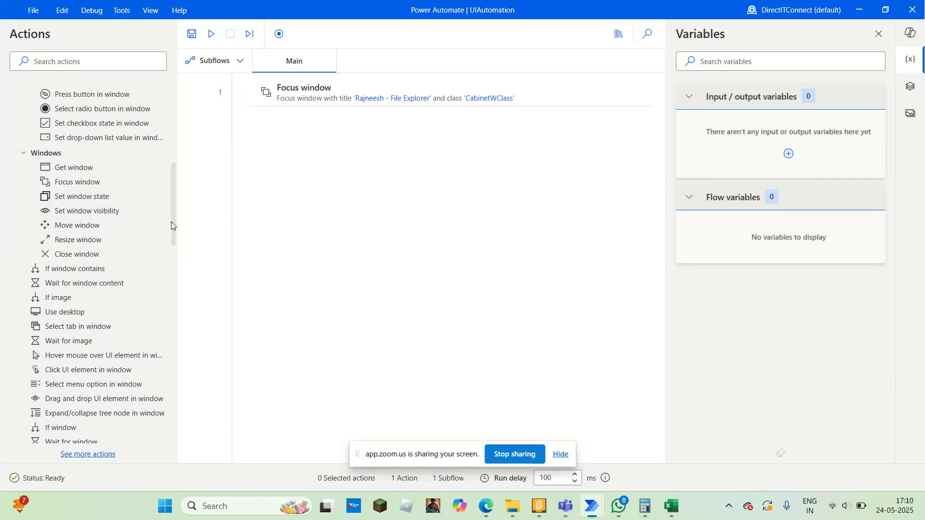
pyautogui.moveTo(174, 223); pyautogui.dragTo(171, 220)
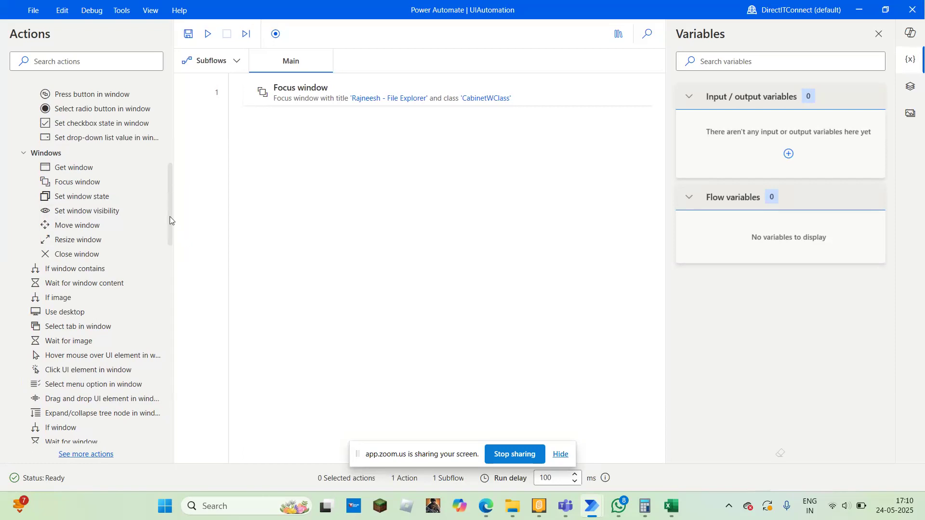
pyautogui.moveTo(169, 216); pyautogui.dragTo(166, 176)
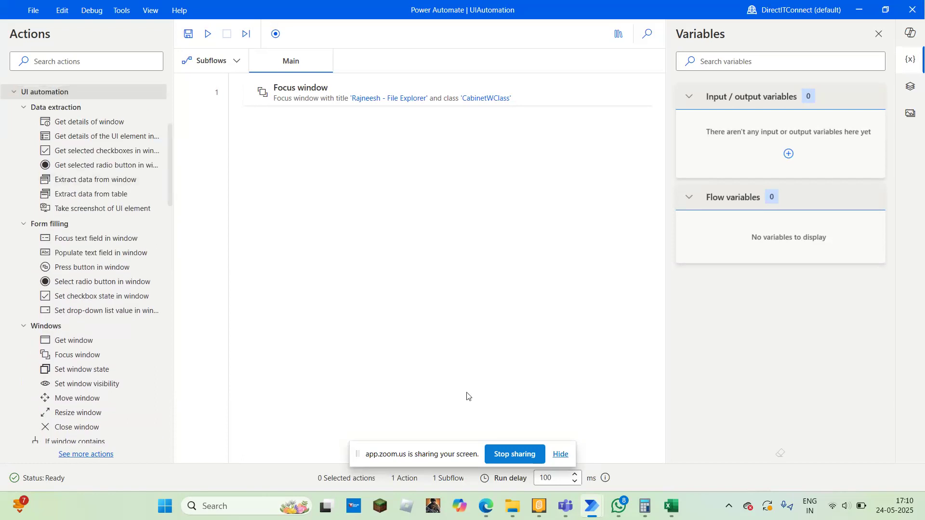
# - Switch to Scratch, close one of its two windows and bring the remaining one to the front
pyautogui.moveTo(548, 514)
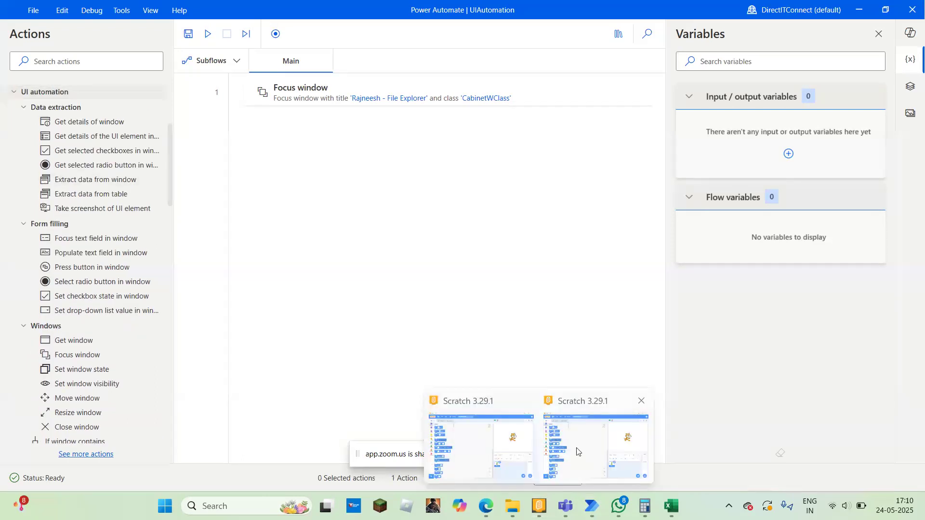
pyautogui.click(554, 446)
pyautogui.click(833, 9)
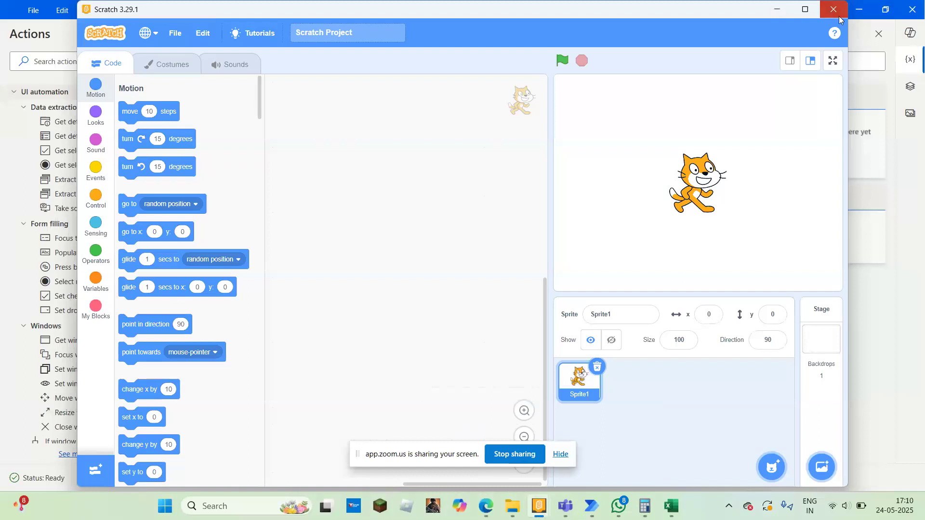
pyautogui.moveTo(550, 518)
pyautogui.click(542, 455)
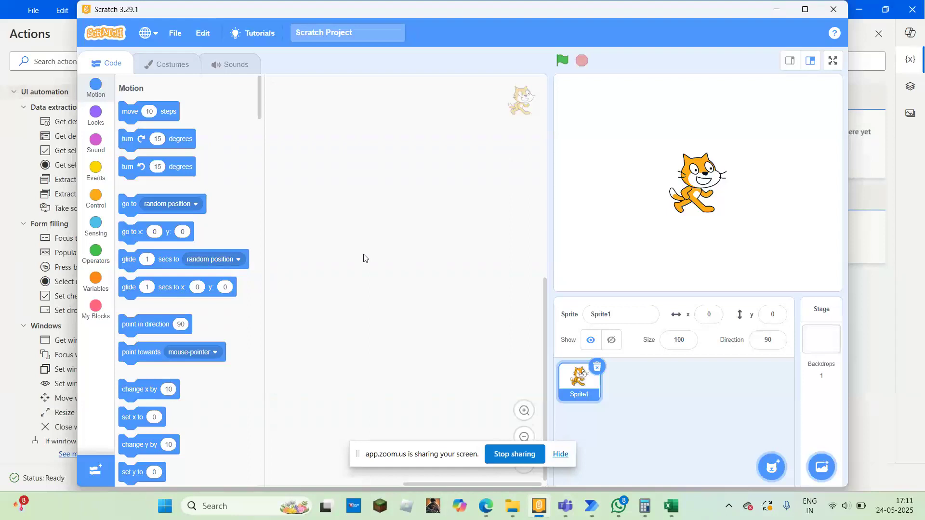
# - Switch to the Zoom meeting window in Edge
pyautogui.moveTo(485, 506)
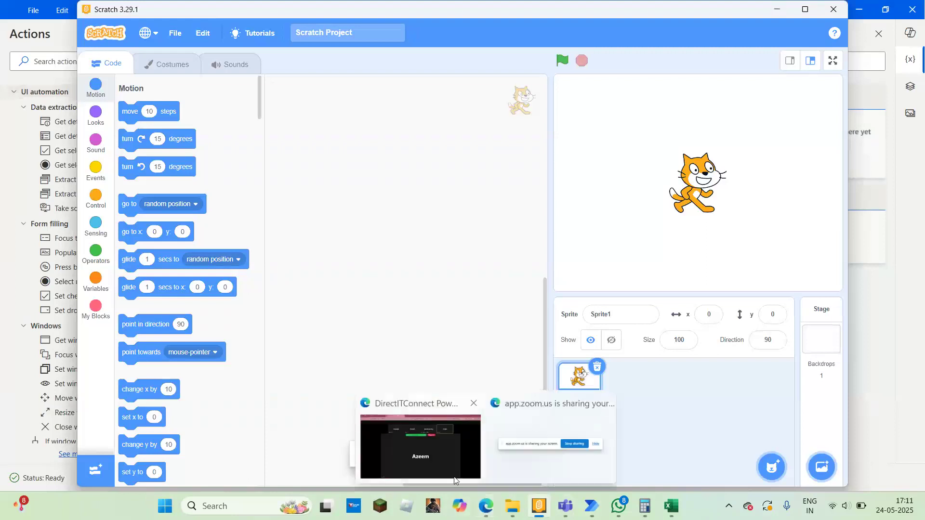
pyautogui.click(453, 456)
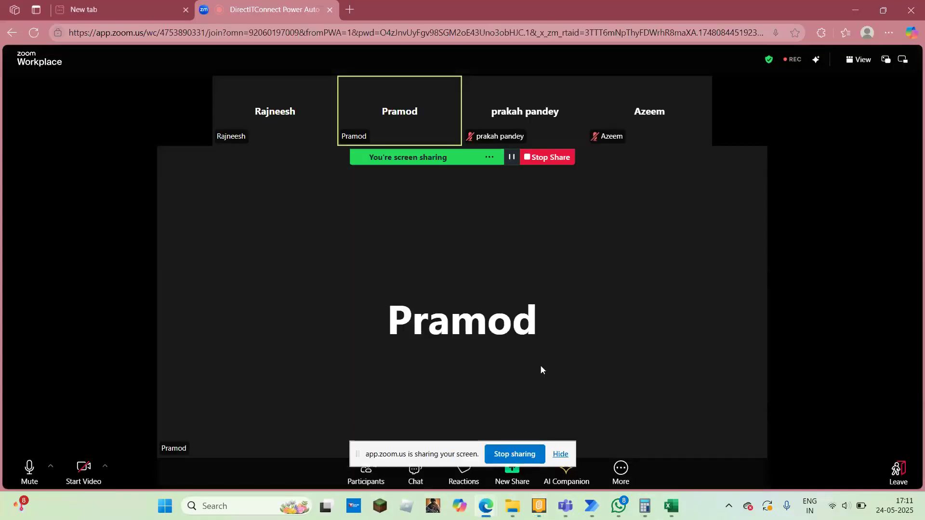